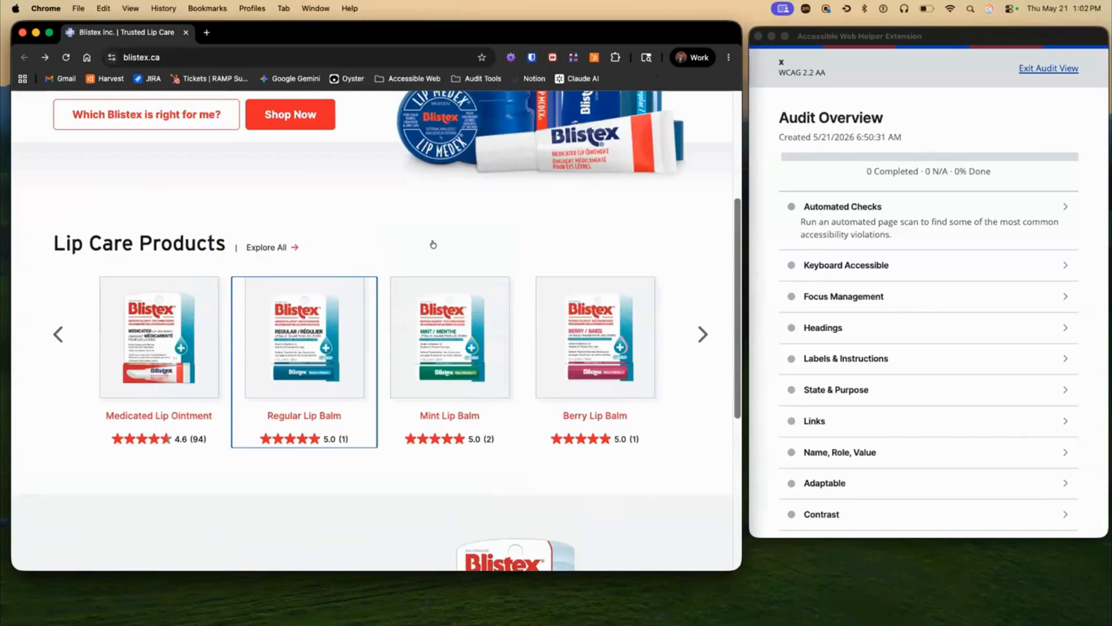
# Advance the Lip Care Products carousel until Mint Lip Balm is its first product
pyautogui.click(703, 335)
pyautogui.click(702, 336)
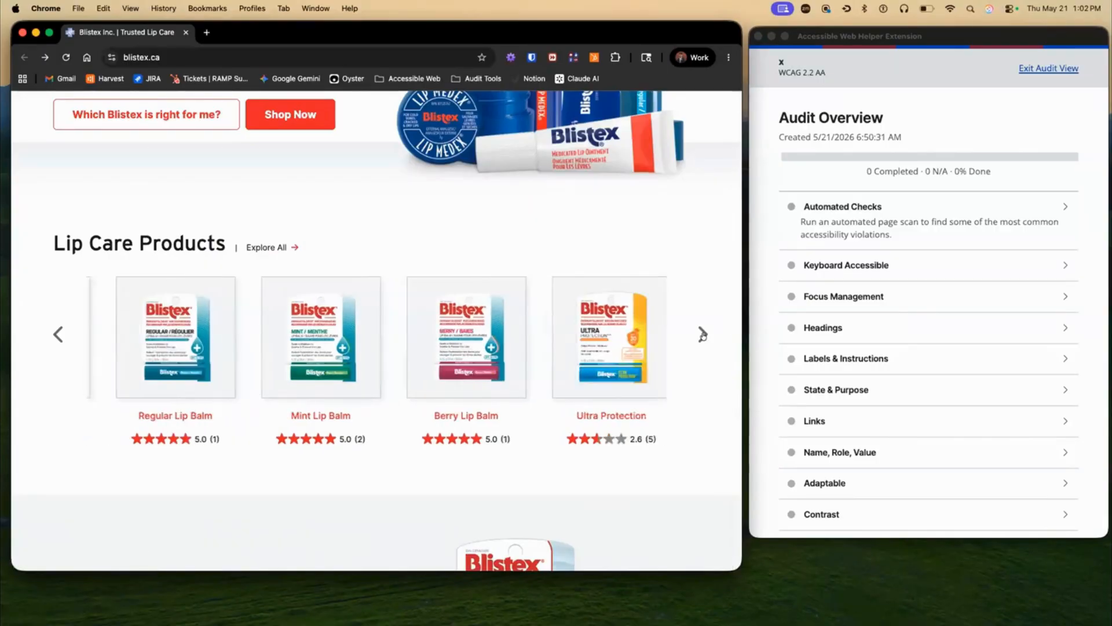
pyautogui.click(703, 335)
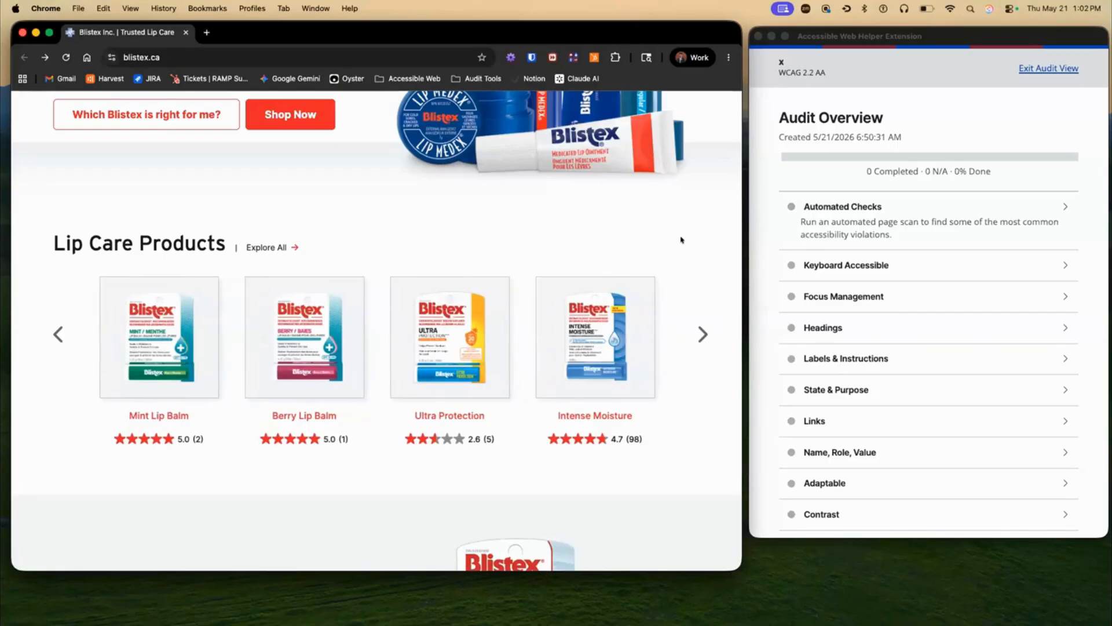
pyautogui.scroll(1, 681, 239)
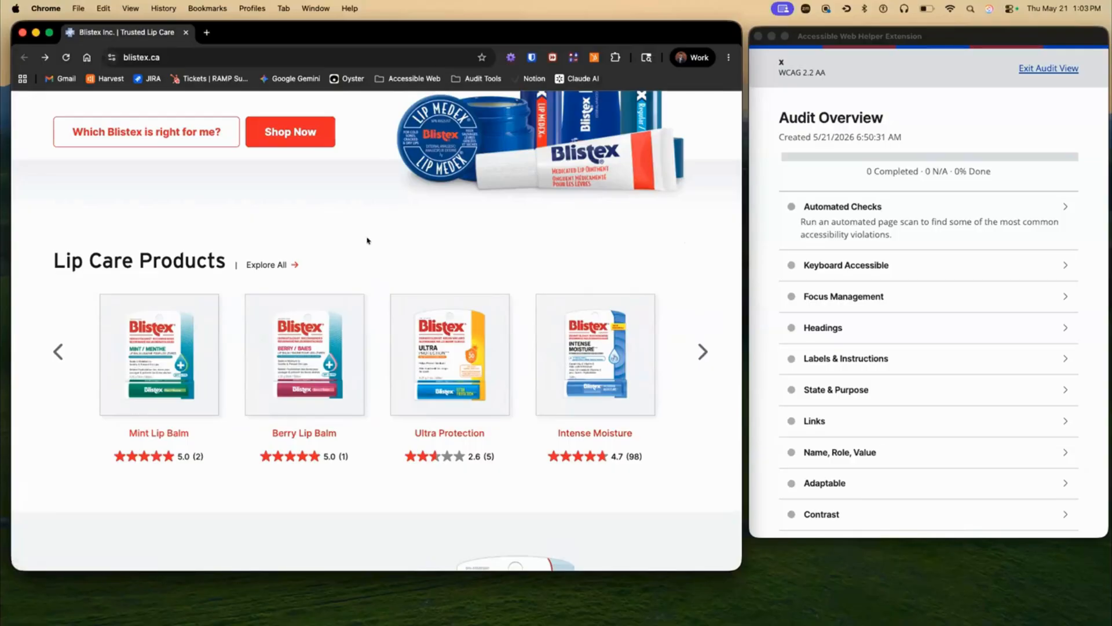
# Move keyboard focus backwards from the carousel and settle it on the Explore All link
pyautogui.hotkey('shift', 'Tab')
pyautogui.hotkey('shift', 'Tab')
pyautogui.hotkey('shift', 'Tab')
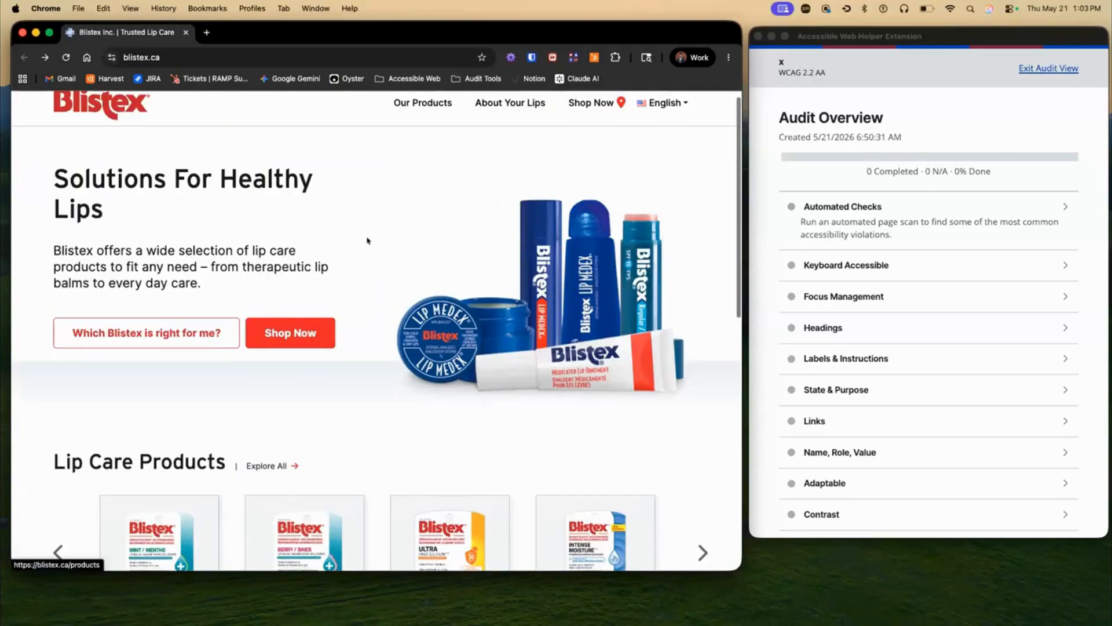
pyautogui.press('Tab')
pyautogui.press('Tab')
pyautogui.hotkey('shift', 'Tab')
pyautogui.hotkey('shift', 'Tab')
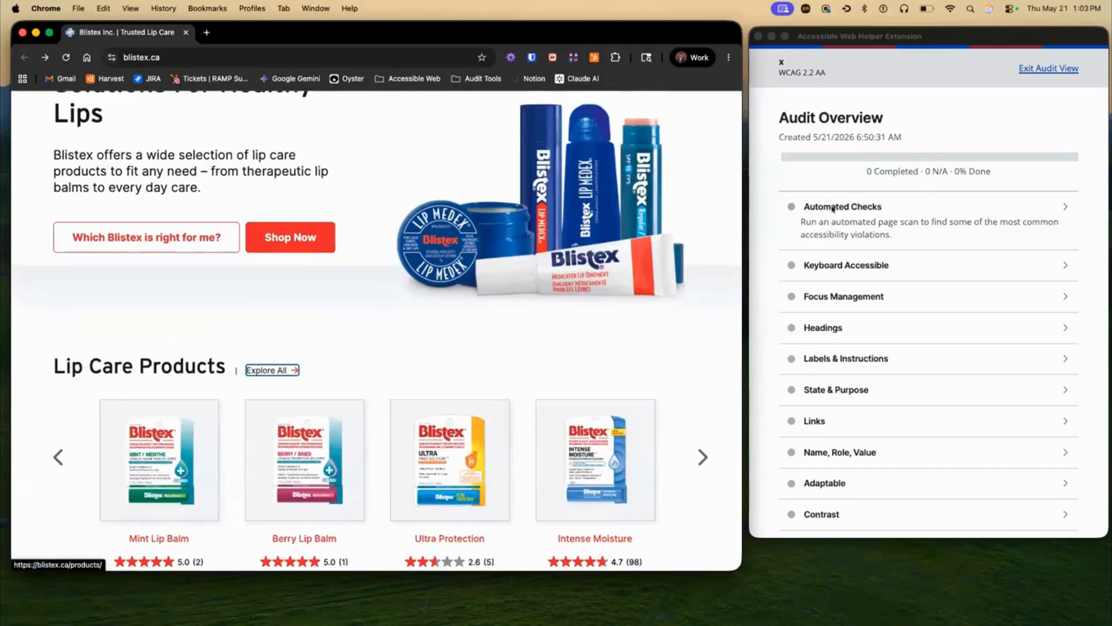
# Open the Automated Checks audit step, mark it complete and return to the audit overview
pyautogui.click(840, 204)
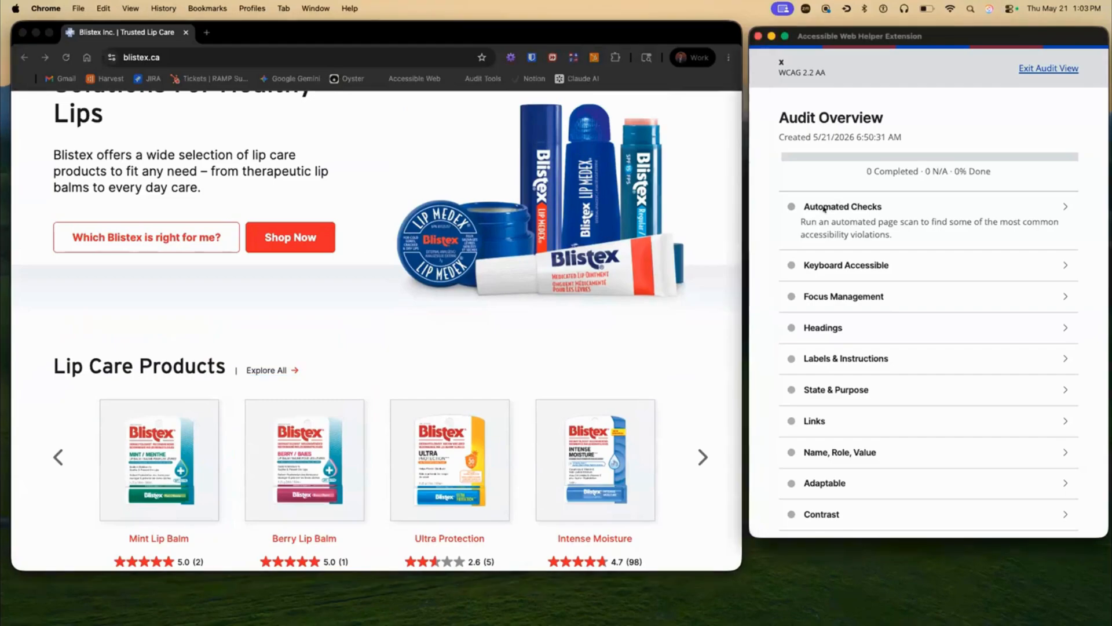
pyautogui.click(824, 208)
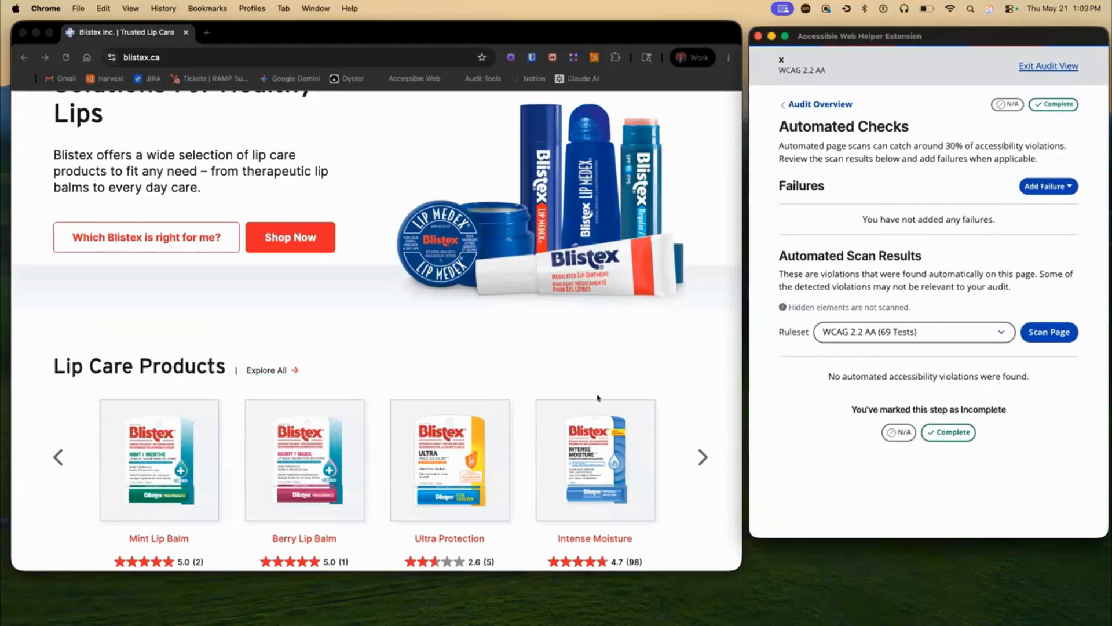
pyautogui.scroll(-10, 598, 398)
pyautogui.scroll(8, 606, 377)
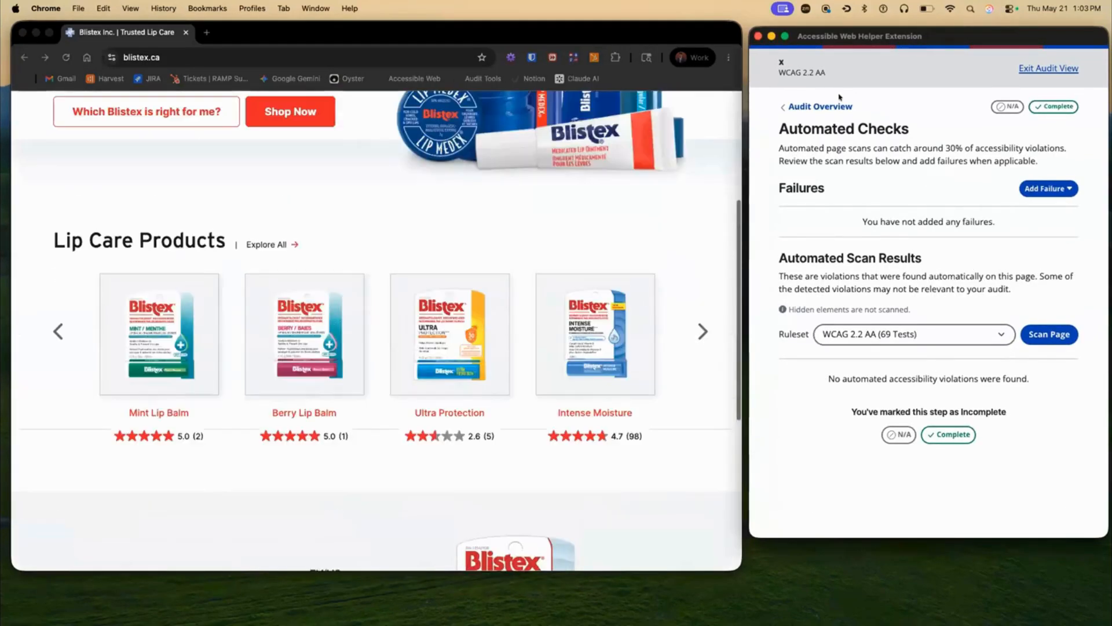
pyautogui.click(833, 106)
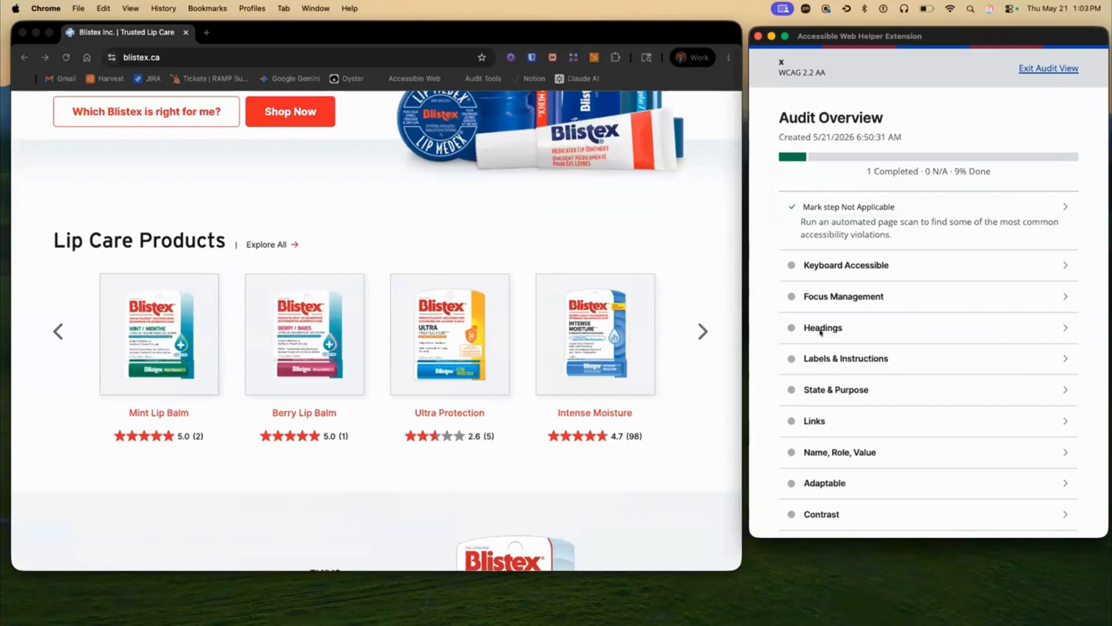
# Check the keyboard focus stops from the Explore All link up to Mint Lip Balm's star rating link
pyautogui.scroll(-2, 806, 363)
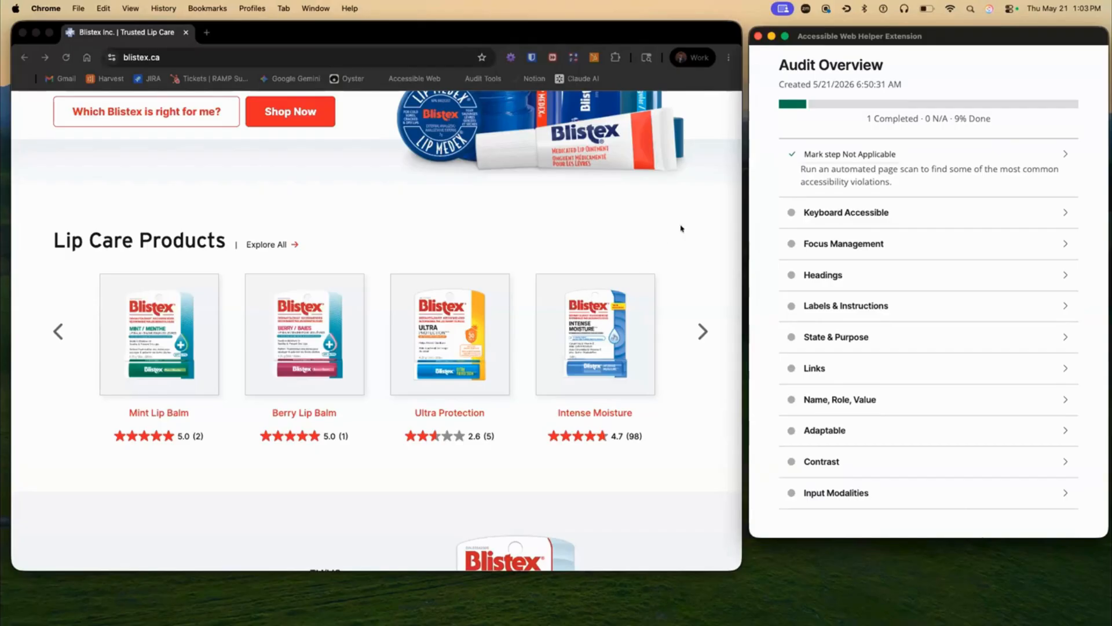
pyautogui.scroll(-2, 689, 224)
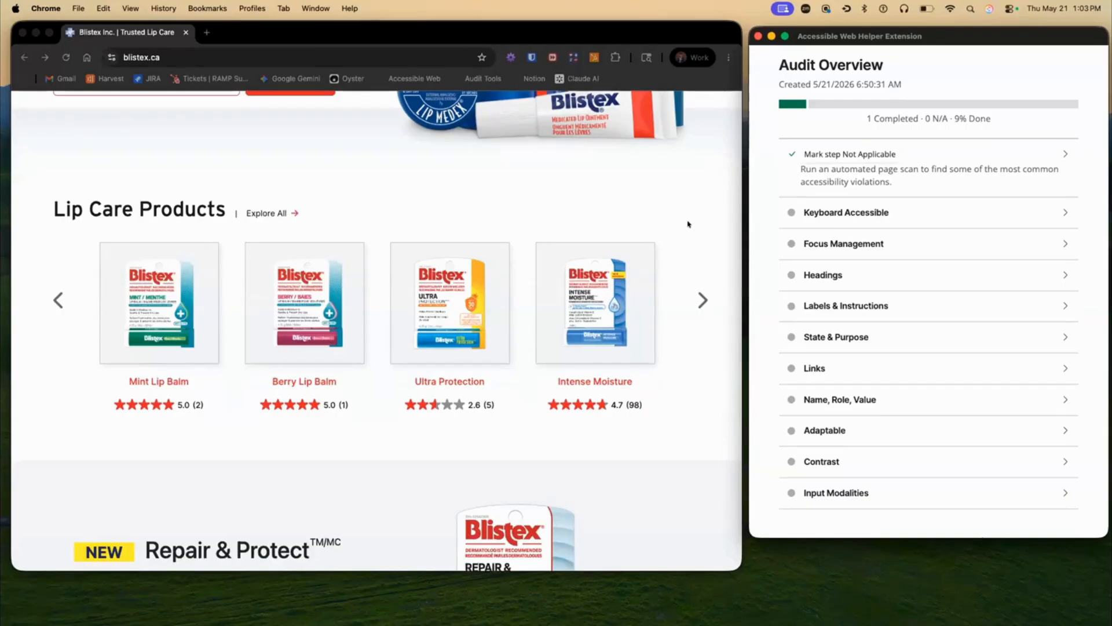
pyautogui.scroll(1, 688, 224)
pyautogui.click(667, 195)
pyautogui.press('Tab')
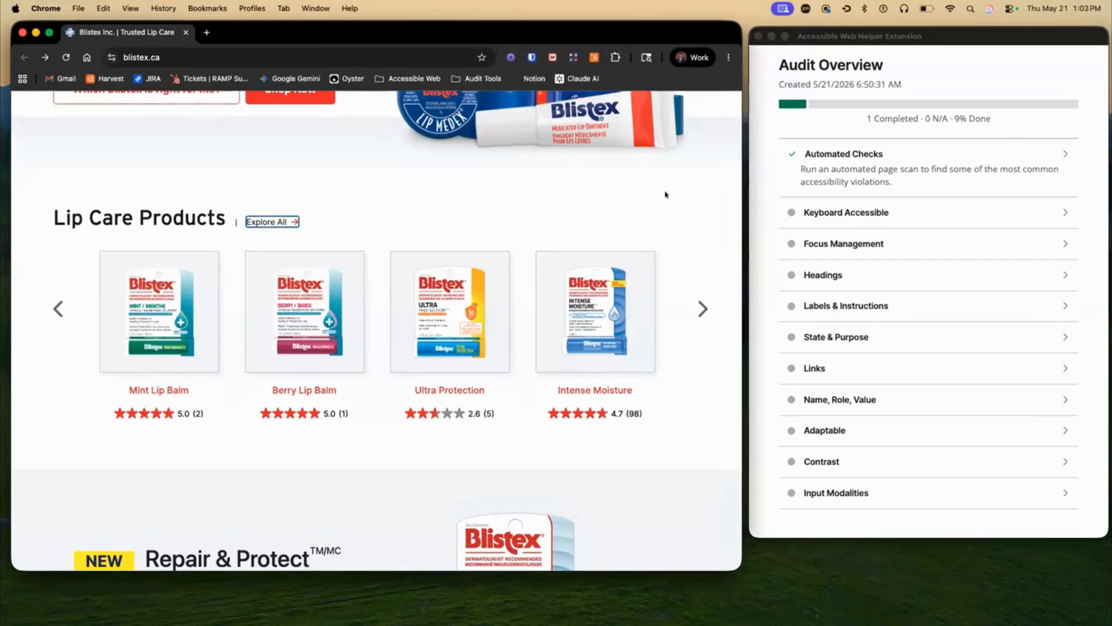
pyautogui.press('Tab')
pyautogui.press('Tab')
pyautogui.press('Tab')
pyautogui.hotkey('shift', 'Tab')
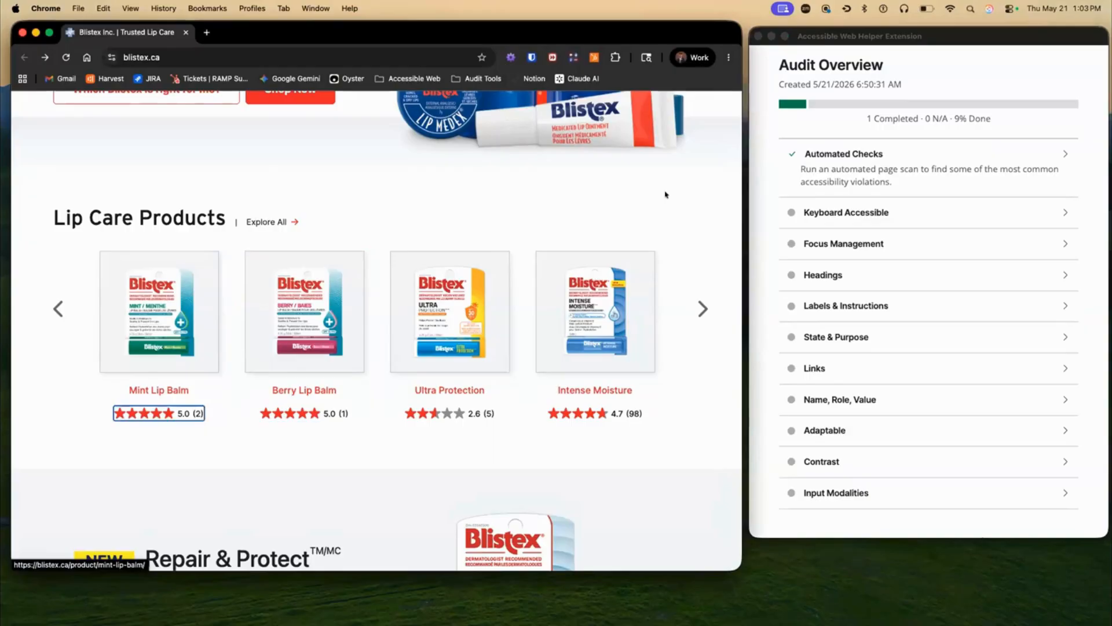
# Check the focus order backwards and forwards between Explore All and the Mint Lip Balm card's container, product link and rating
pyautogui.hotkey('shift', 'Tab')
pyautogui.hotkey('shift', 'Tab')
pyautogui.press('Tab')
pyautogui.press('Tab')
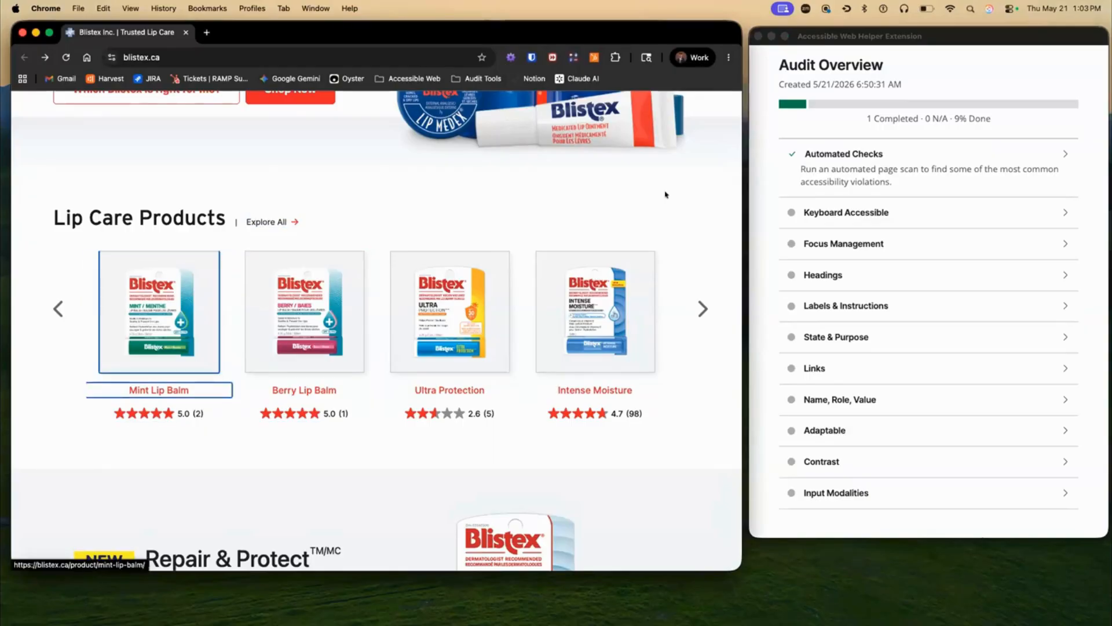
pyautogui.press('Tab')
pyautogui.hotkey('shift', 'Tab')
pyautogui.press('Tab')
pyautogui.hotkey('shift', 'Tab')
pyautogui.hotkey('shift', 'Tab')
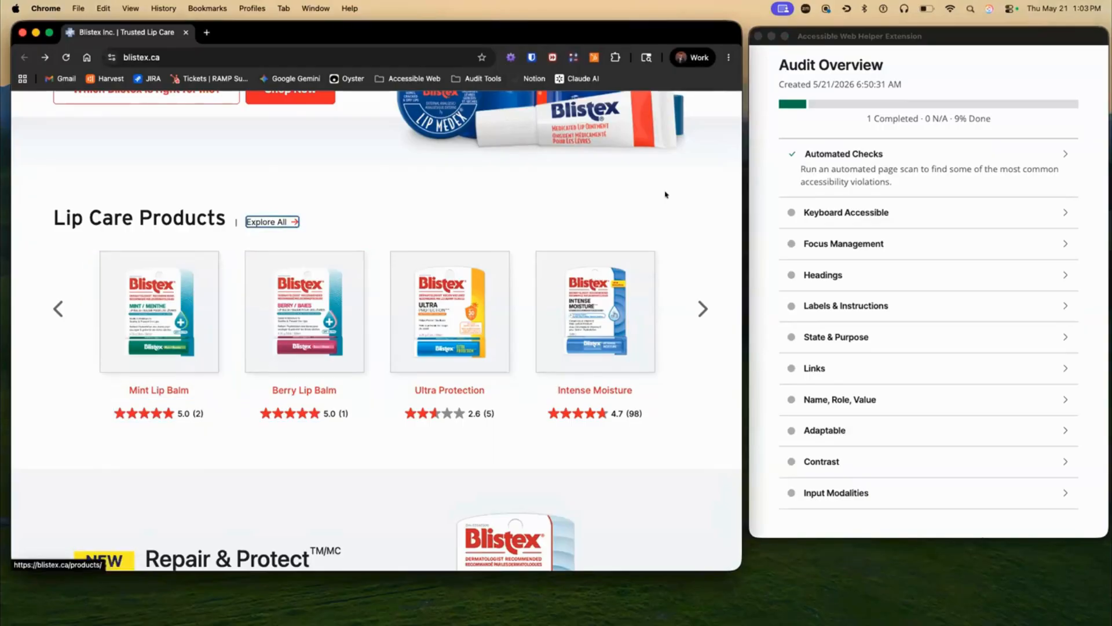
pyautogui.hotkey('shift', 'Tab')
pyautogui.press('Tab')
pyautogui.press('Tab')
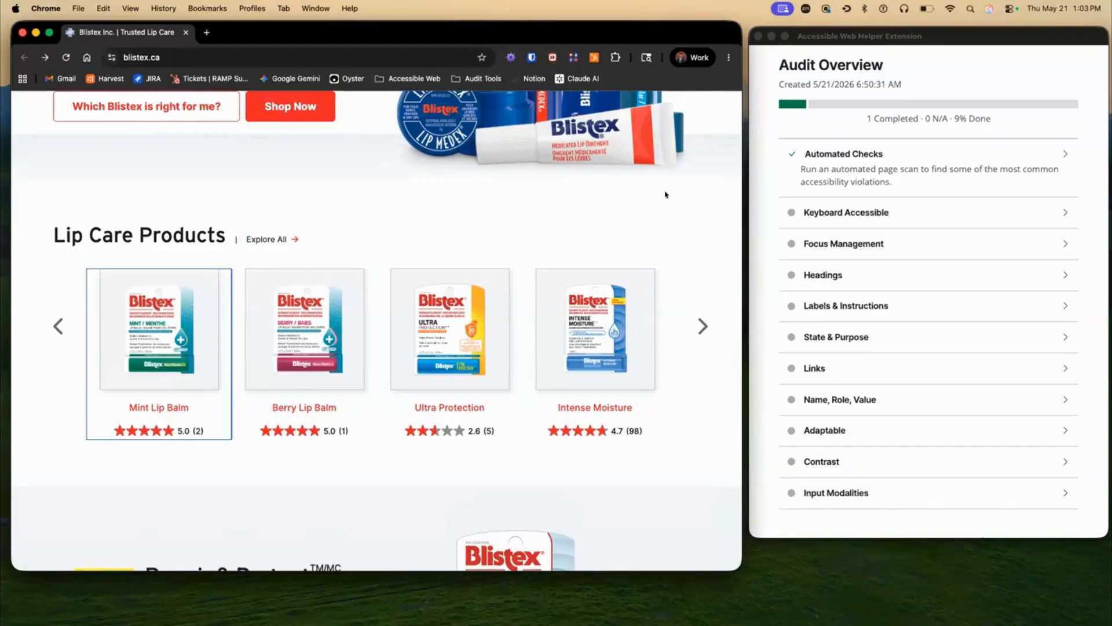
# Move keyboard focus through the remaining carousel products to the Repair & Protect Learn More link, checking each stop
pyautogui.press('Tab')
pyautogui.press('Tab')
pyautogui.press('Tab')
pyautogui.press('Tab')
pyautogui.press('Tab')
pyautogui.press('Tab')
pyautogui.press('Tab')
pyautogui.press('Tab')
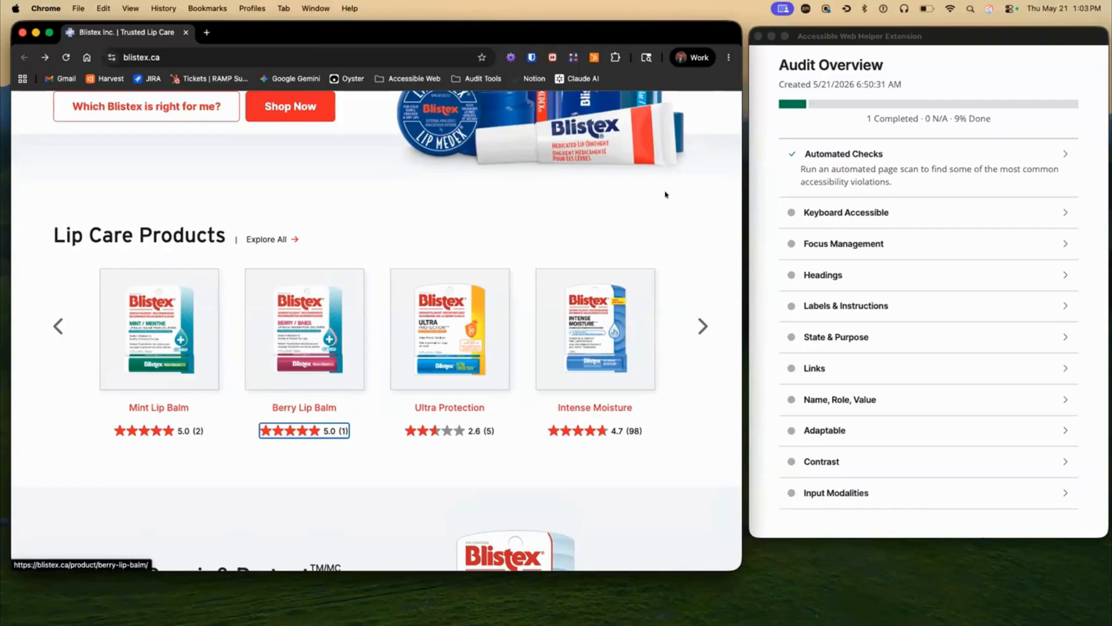
pyautogui.press('Tab')
pyautogui.press('Tab')
pyautogui.press('Tab')
pyautogui.press('Tab')
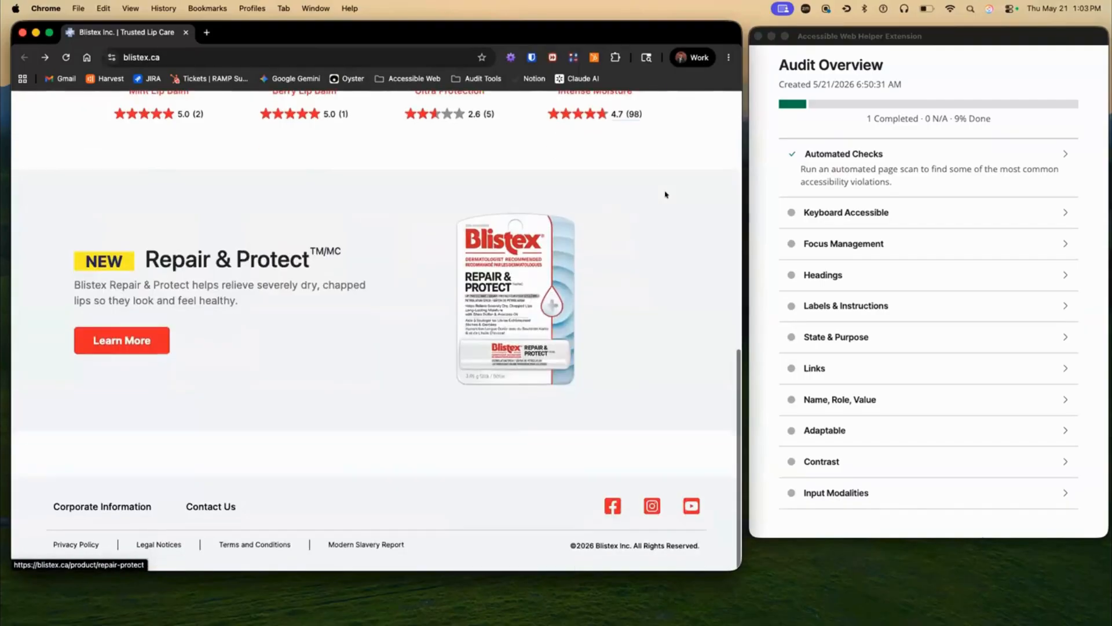
# Move keyboard focus in reverse from Repair & Protect to the Mint Lip Balm product link, checking the order
pyautogui.hotkey('shift', 'Tab')
pyautogui.hotkey('shift', 'Tab')
pyautogui.hotkey('shift', 'Tab')
pyautogui.hotkey('shift', 'Tab')
pyautogui.hotkey('shift', 'Tab')
pyautogui.hotkey('shift', 'Tab')
pyautogui.hotkey('shift', 'Tab')
pyautogui.hotkey('shift', 'Tab')
pyautogui.hotkey('shift', 'Tab')
pyautogui.hotkey('shift', 'Tab')
pyautogui.hotkey('shift', 'Tab')
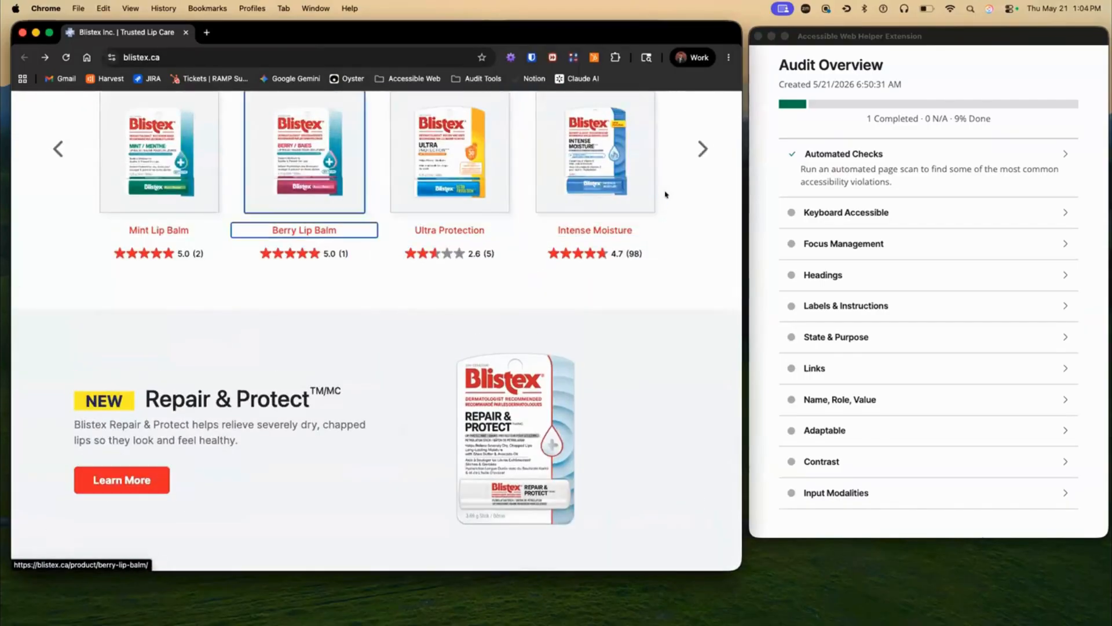
pyautogui.press('Tab')
pyautogui.hotkey('shift', 'Tab')
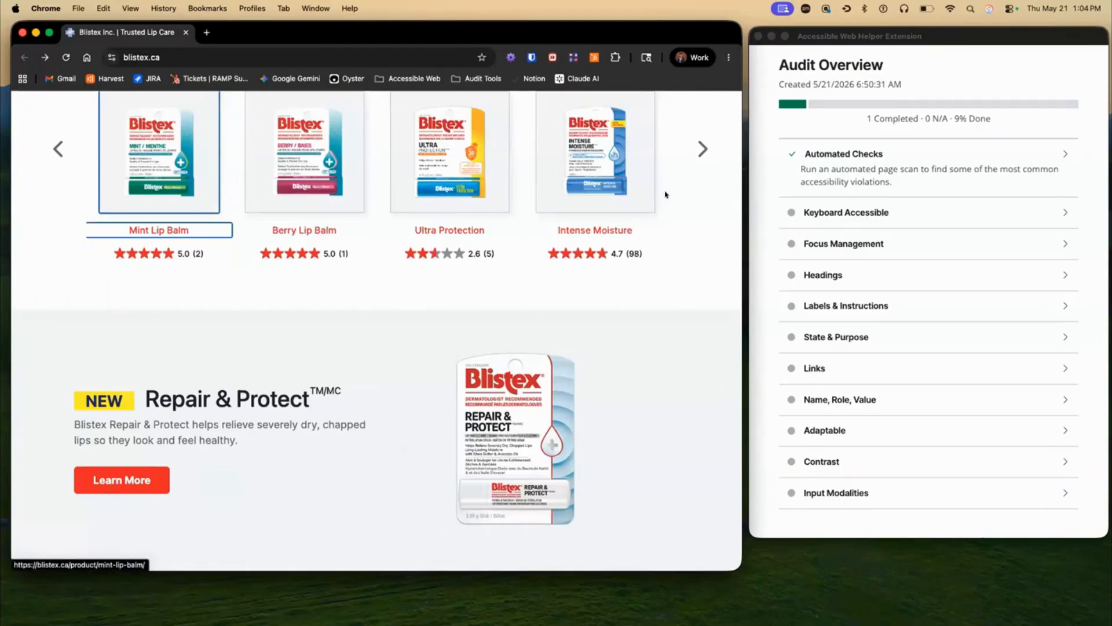
# Compare the focus outlines of the Mint Lip Balm card container, its product link and its rating link
pyautogui.scroll(2, 666, 195)
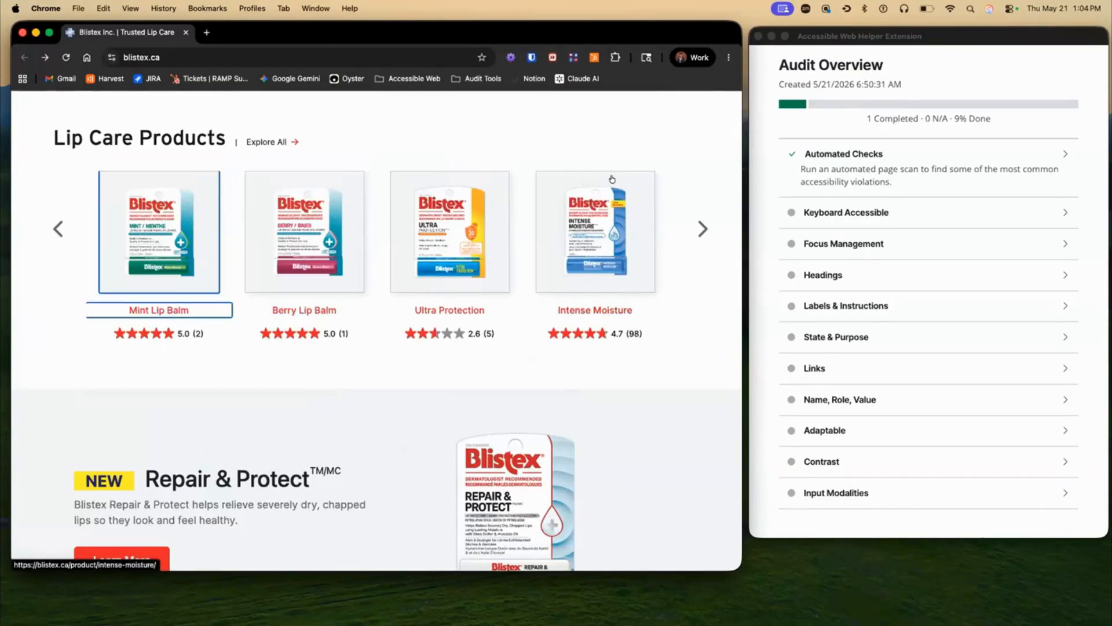
pyautogui.press('Tab')
pyautogui.hotkey('shift', 'Tab')
pyautogui.hotkey('shift', 'Tab')
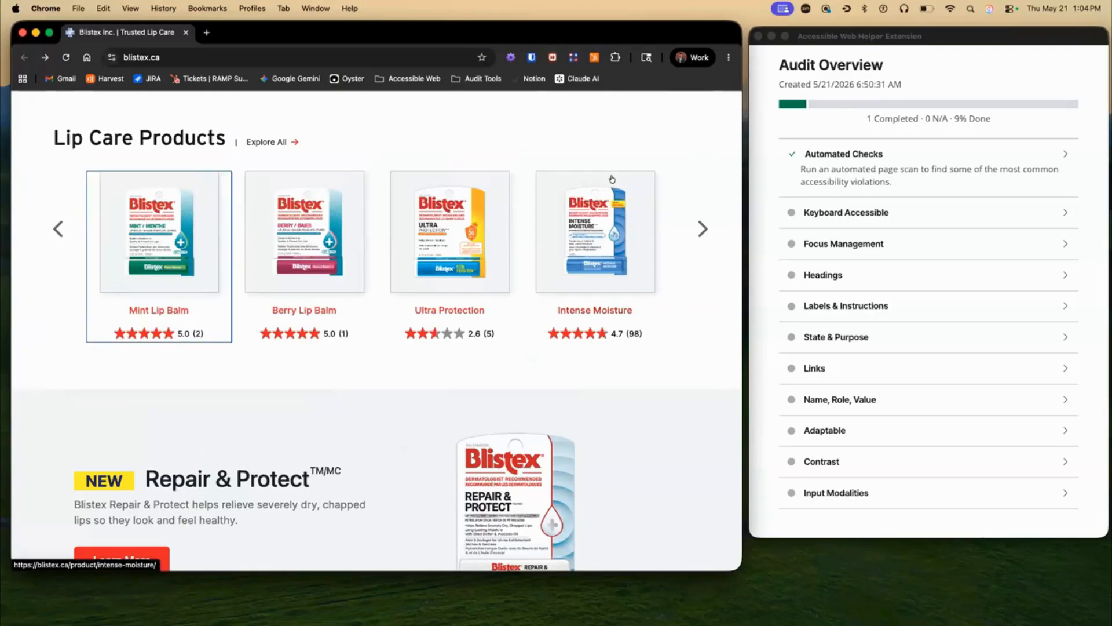
pyautogui.hotkey('shift', 'Tab')
pyautogui.press('Tab')
pyautogui.press('Tab')
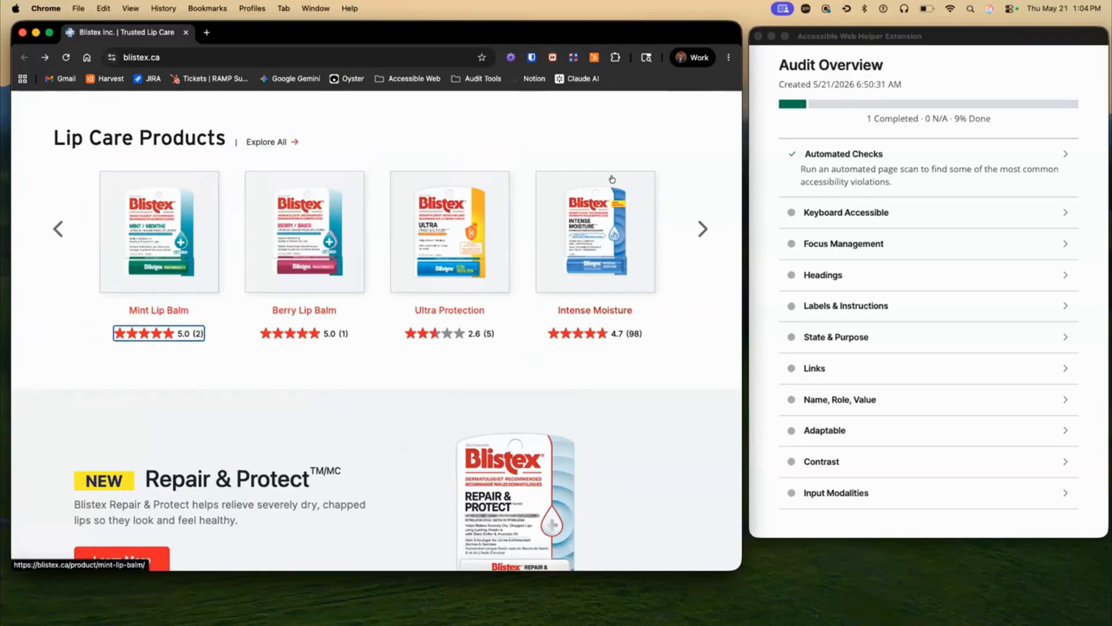
# Open the Mint Lip Balm page from its focused product link and return to the homepage
pyautogui.hotkey('shift', 'Tab')
pyautogui.press('Tab')
pyautogui.hotkey('shift', 'Tab')
pyautogui.press('Return')
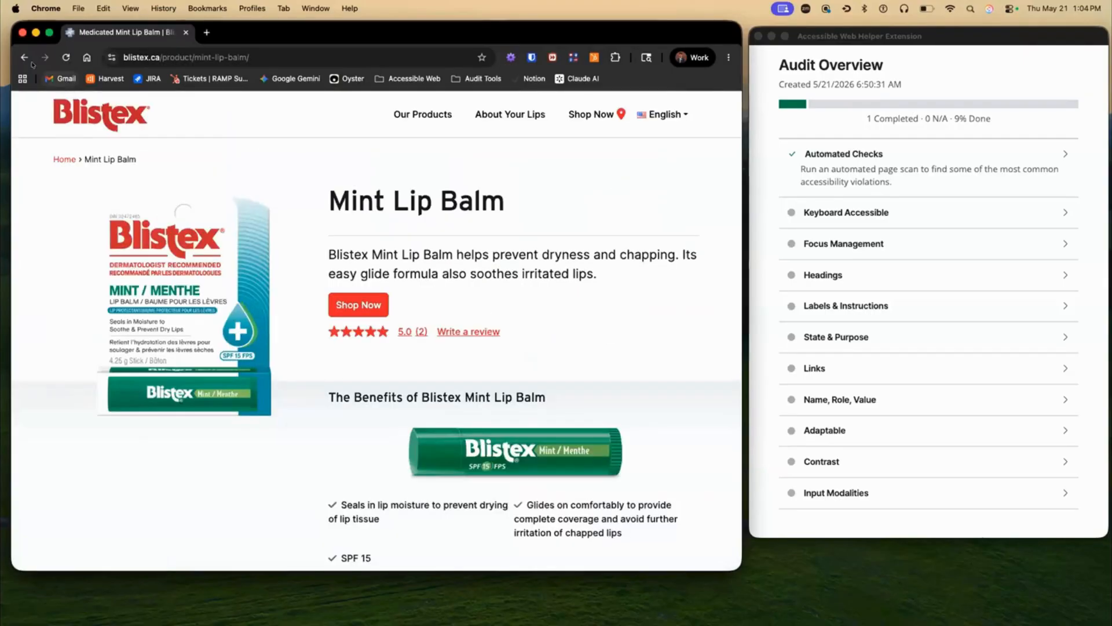
pyautogui.click(25, 58)
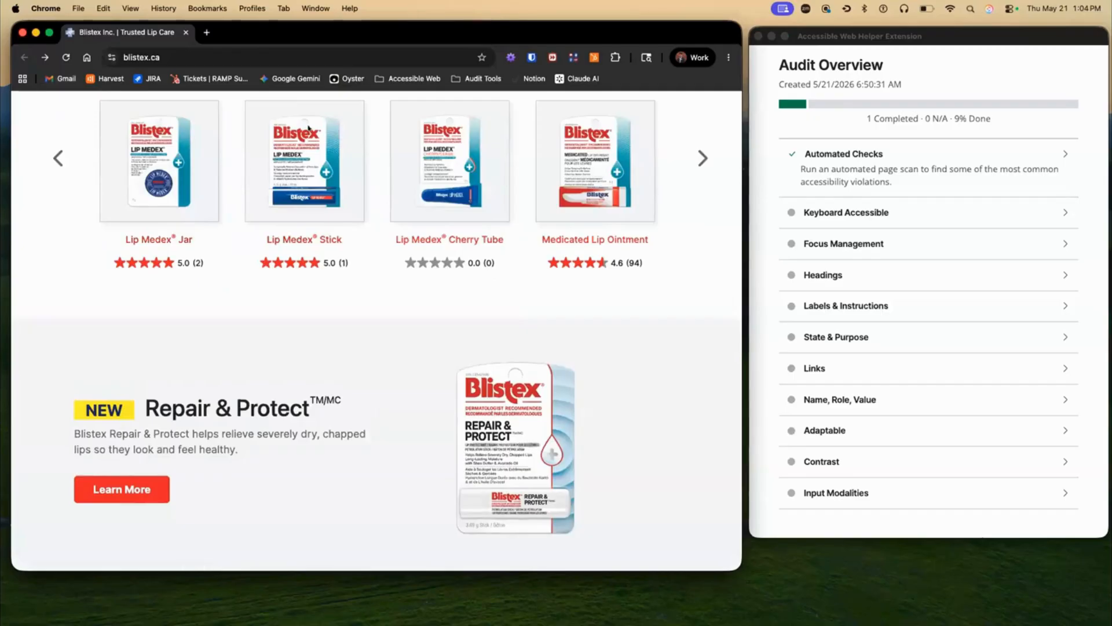
# Compare keyboard focus on the Lip Medex Jar card container with focus on its product link
pyautogui.scroll(7, 322, 224)
pyautogui.scroll(-5, 322, 223)
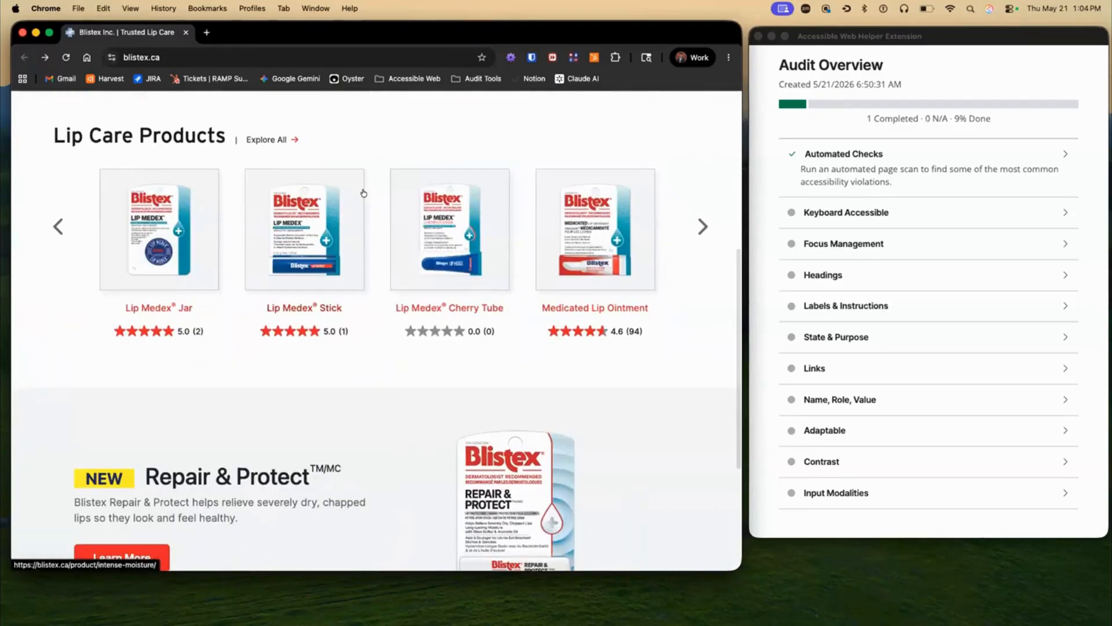
pyautogui.press('Tab')
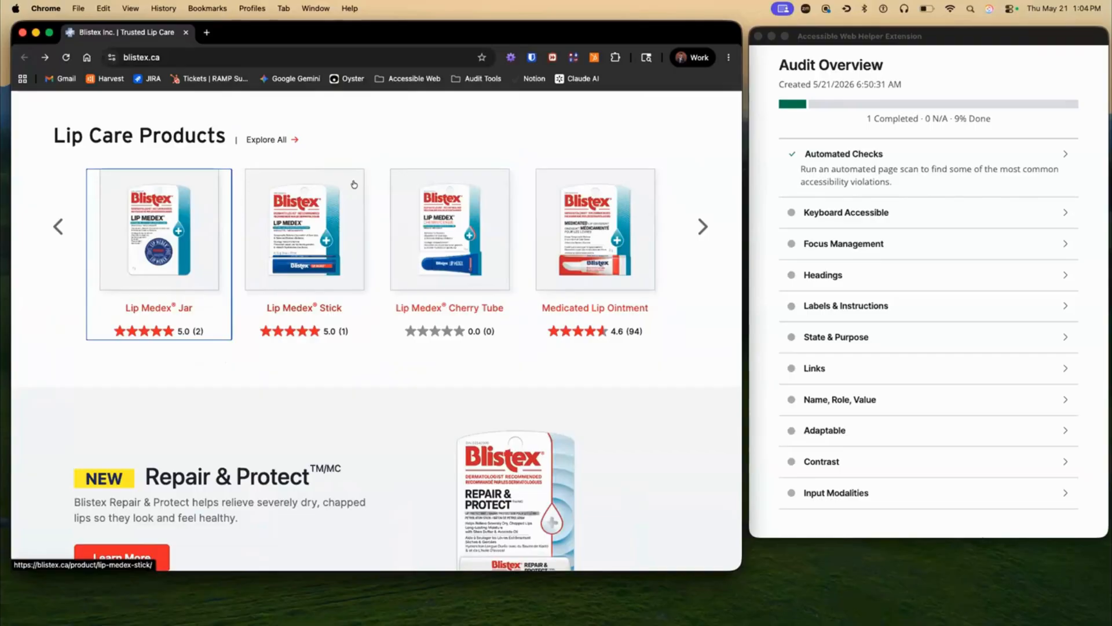
pyautogui.scroll(-4, 354, 184)
pyautogui.scroll(5, 355, 181)
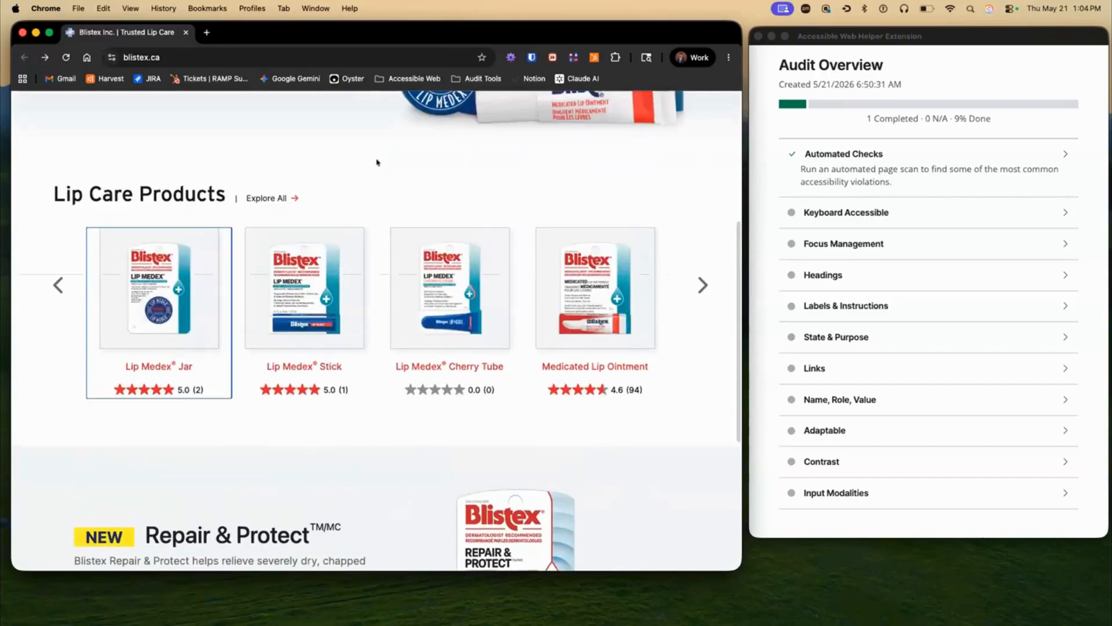
pyautogui.press('Tab')
pyautogui.hotkey('shift', 'Tab')
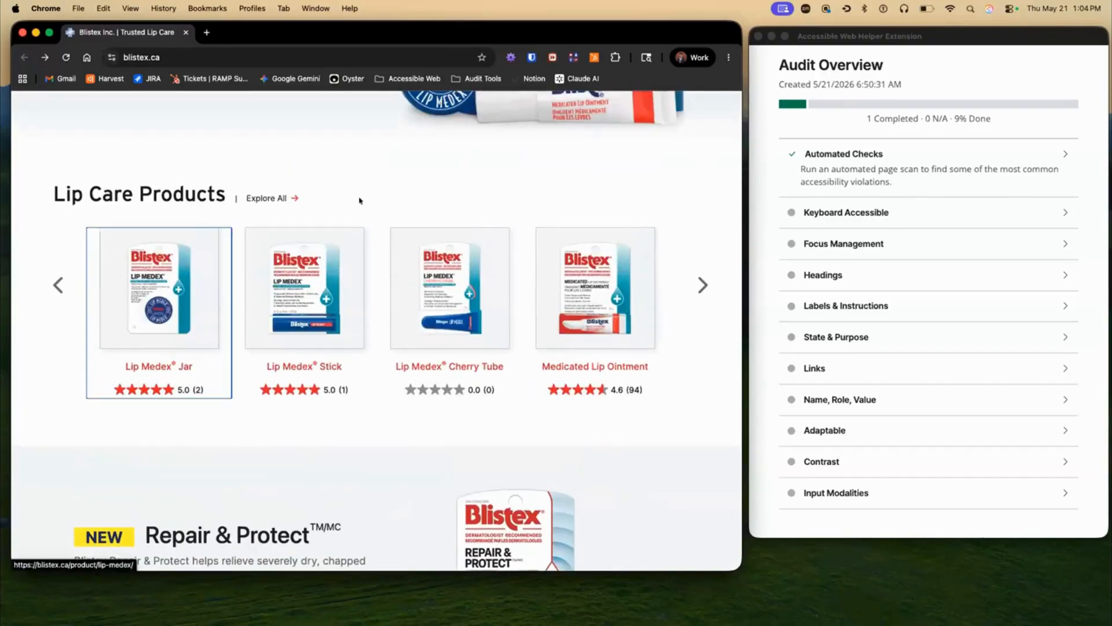
pyautogui.press('Tab')
pyautogui.hotkey('shift', 'Tab')
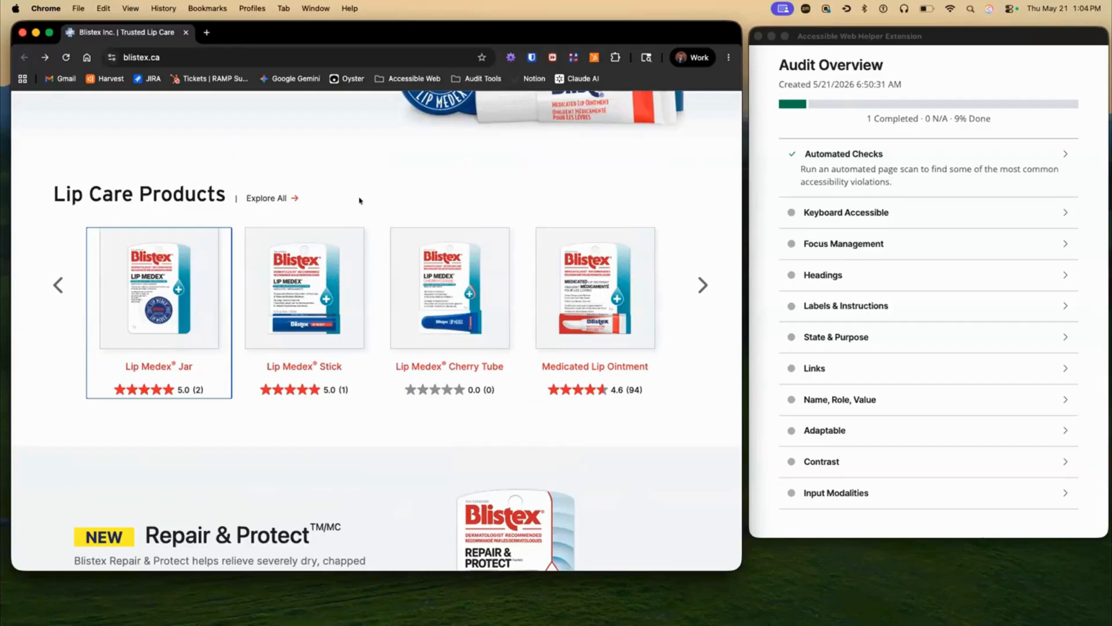
# Open the Lip Medex Jar page from its focused product link and go back to the homepage
pyautogui.press('Tab')
pyautogui.press('Return')
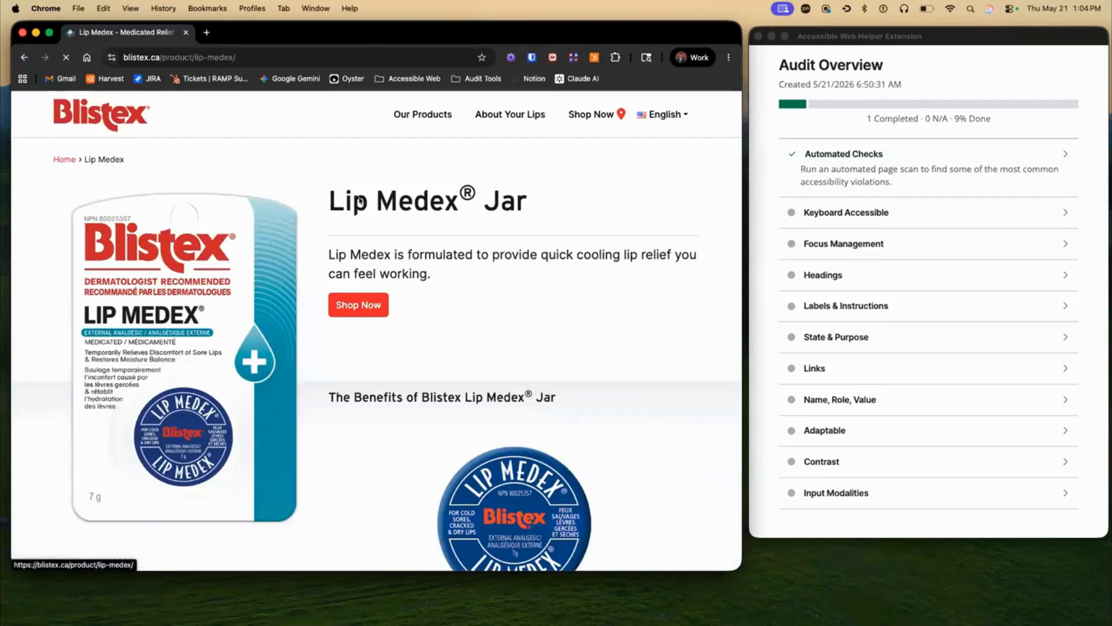
pyautogui.press('super+bracketleft')
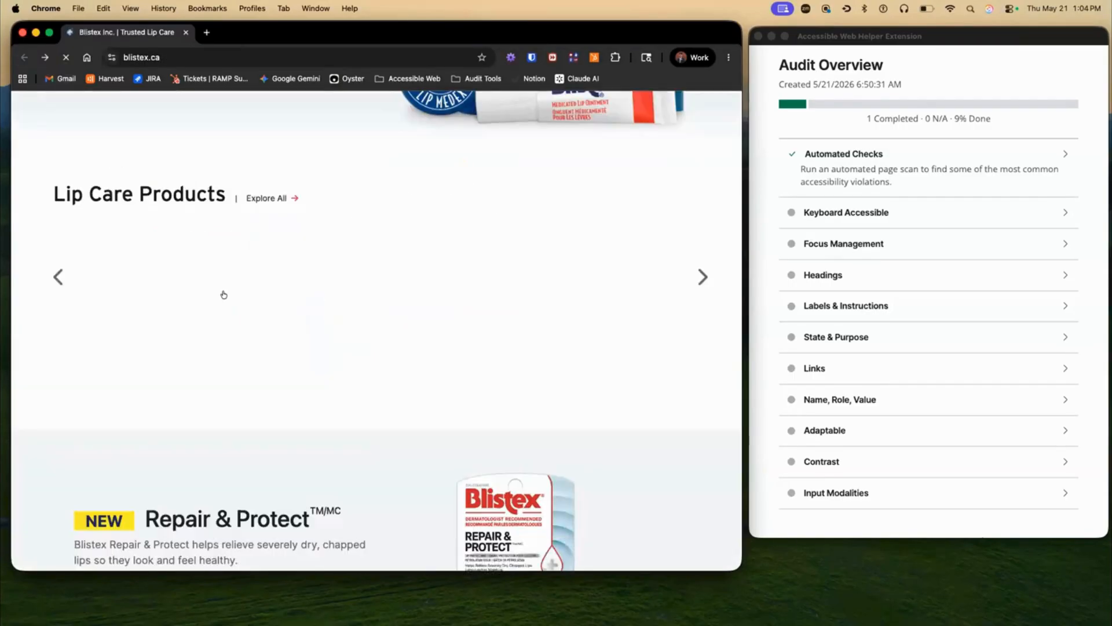
# Examine the focus stops through the reloaded carousel's off-screen products up to the Lip Medex Jar product link
pyautogui.press('Tab')
pyautogui.press('Tab')
pyautogui.press('Tab')
pyautogui.press('Tab')
pyautogui.press('Tab')
pyautogui.press('Tab')
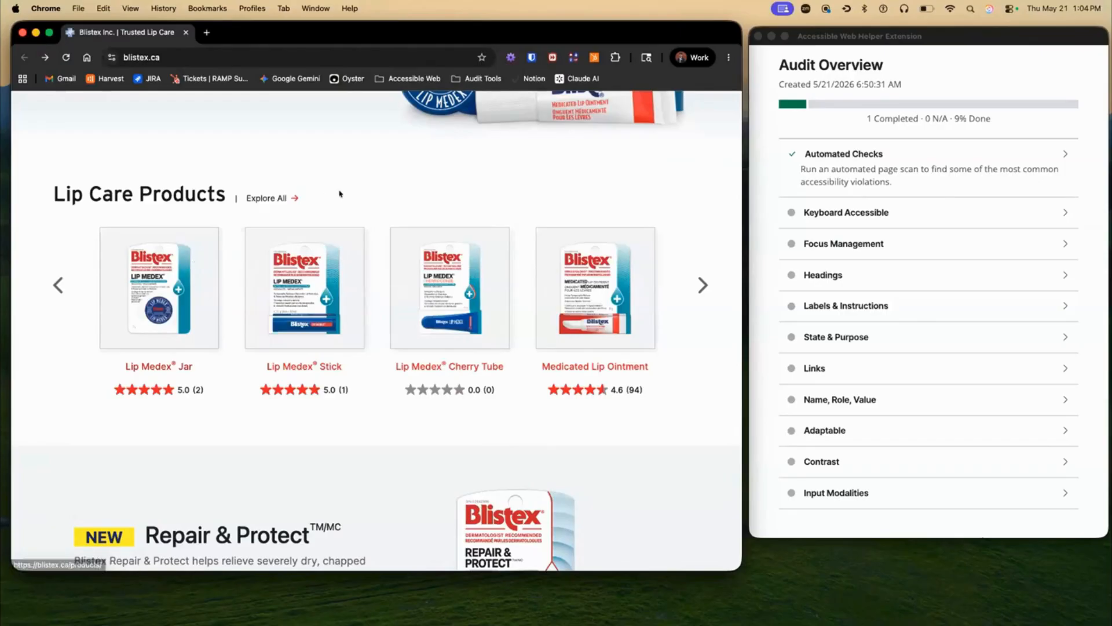
pyautogui.press('Tab')
pyautogui.press('Tab')
pyautogui.press('Tab')
pyautogui.press('Tab')
pyautogui.press('Tab')
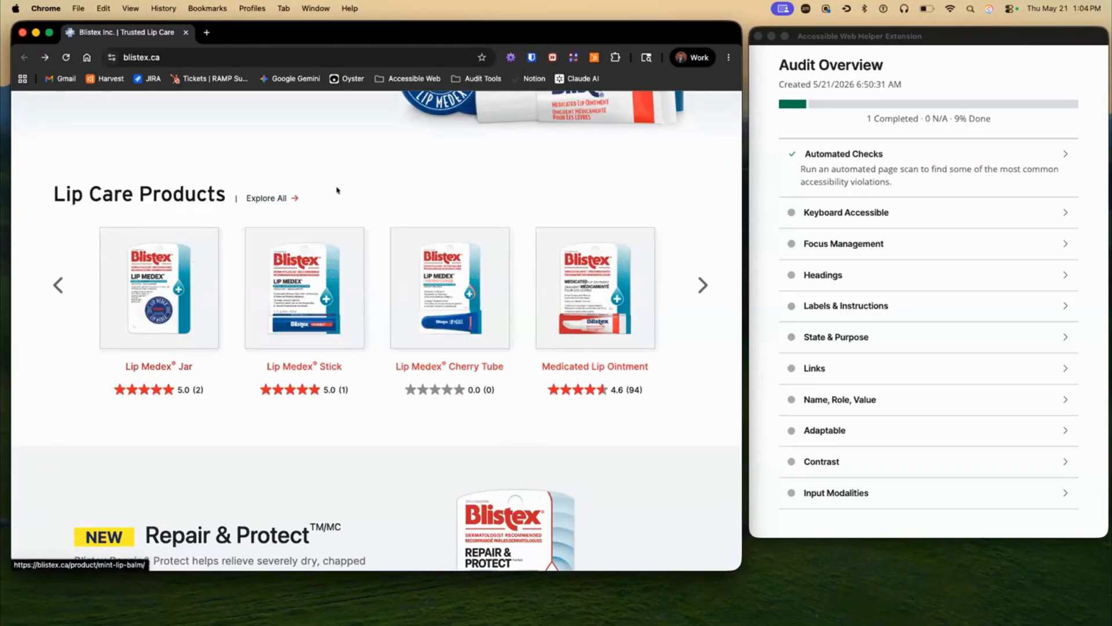
pyautogui.press('Tab')
pyautogui.hotkey('shift', 'Tab')
pyautogui.hotkey('shift', 'Tab')
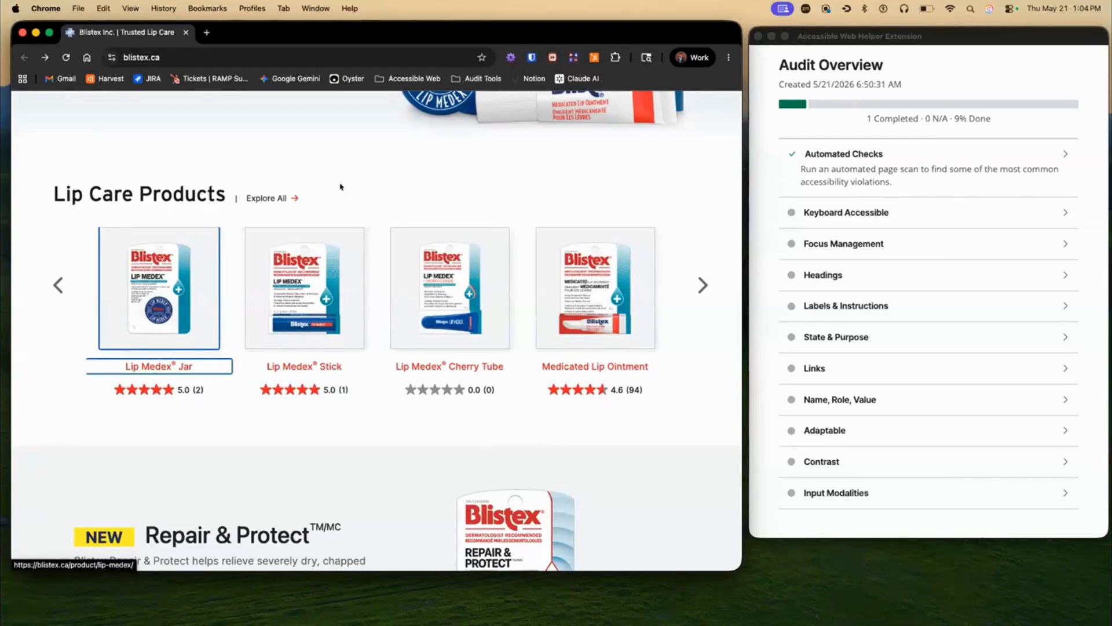
# Examine the focus stops between the hidden Intense Moisture product and the Lip Medex Jar card container
pyautogui.hotkey('shift', 'Tab')
pyautogui.hotkey('shift', 'Tab')
pyautogui.hotkey('shift', 'Tab')
pyautogui.hotkey('shift', 'Tab')
pyautogui.press('Tab')
pyautogui.press('Tab')
pyautogui.press('Tab')
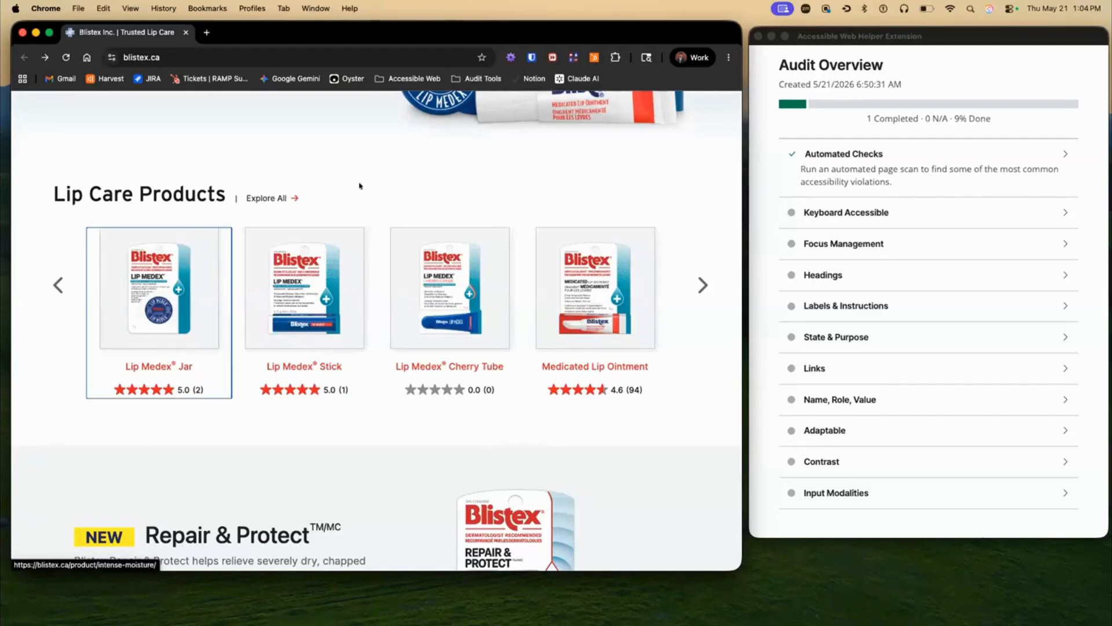
# Cycle keyboard focus forward and backward through the Lip Medex Jar card to compare its redundant focus stops
pyautogui.press('Tab')
pyautogui.press('Tab')
pyautogui.press('Tab')
pyautogui.hotkey('shift', 'Tab')
pyautogui.hotkey('shift', 'Tab')
pyautogui.hotkey('shift', 'Tab')
pyautogui.press('Tab')
pyautogui.press('Tab')
pyautogui.press('Tab')
pyautogui.hotkey('shift', 'Tab')
pyautogui.hotkey('shift', 'Tab')
pyautogui.hotkey('shift', 'Tab')
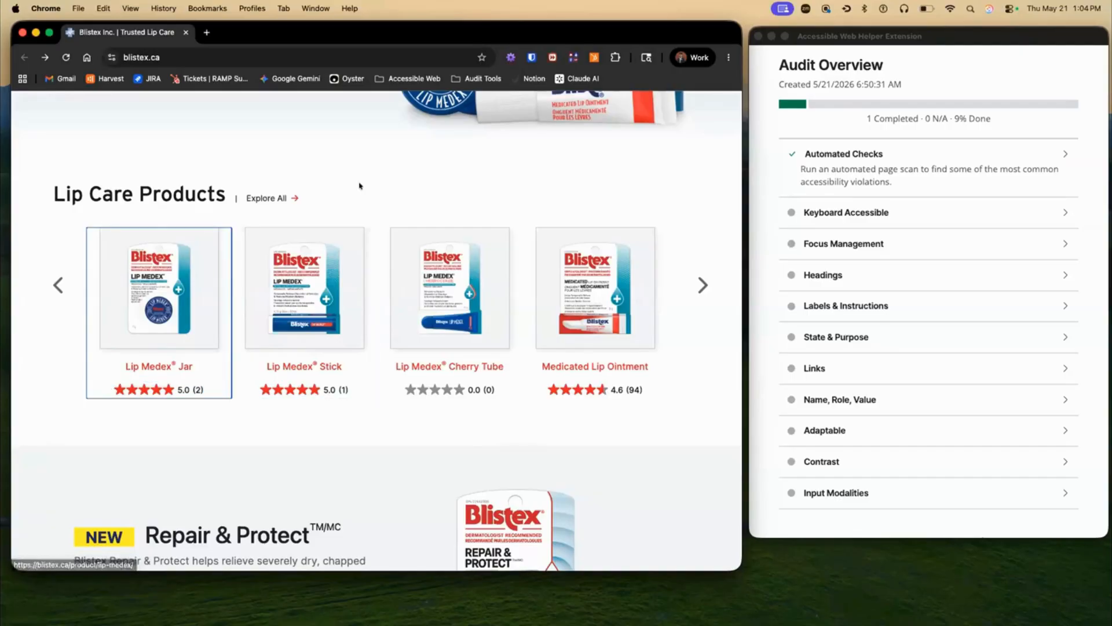
pyautogui.press('Tab')
pyautogui.press('Tab')
pyautogui.press('Tab')
pyautogui.hotkey('shift', 'Tab')
pyautogui.hotkey('shift', 'Tab')
pyautogui.hotkey('shift', 'Tab')
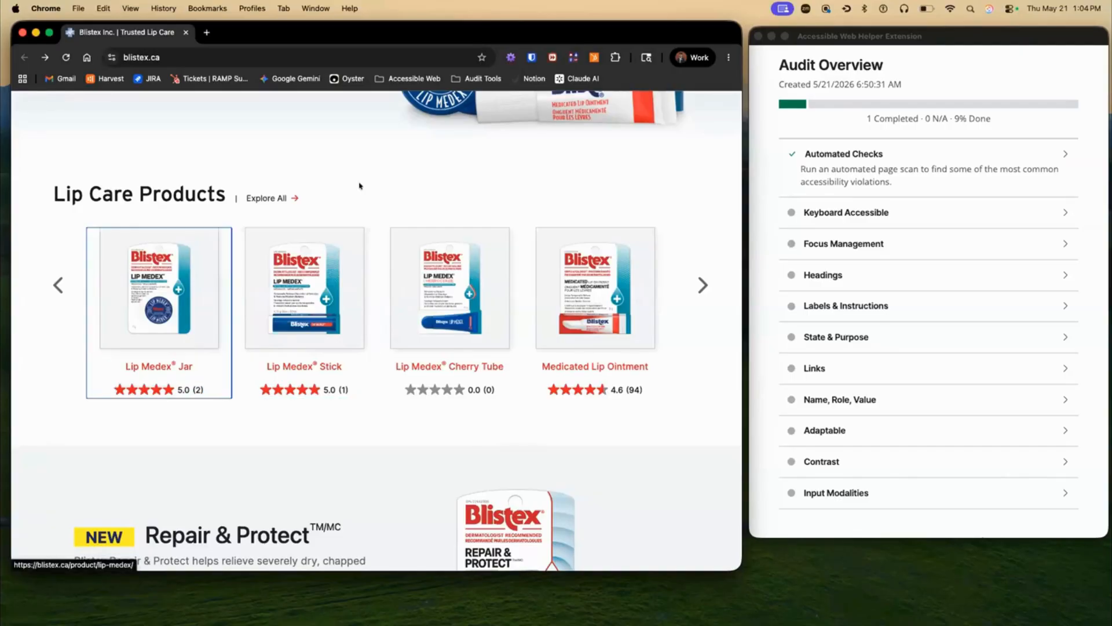
# Review the audit overview and examine the carousel's focus order from the Lip Medex Jar card to the Medicated Lip Ointment rating
pyautogui.scroll(-3, 894, 340)
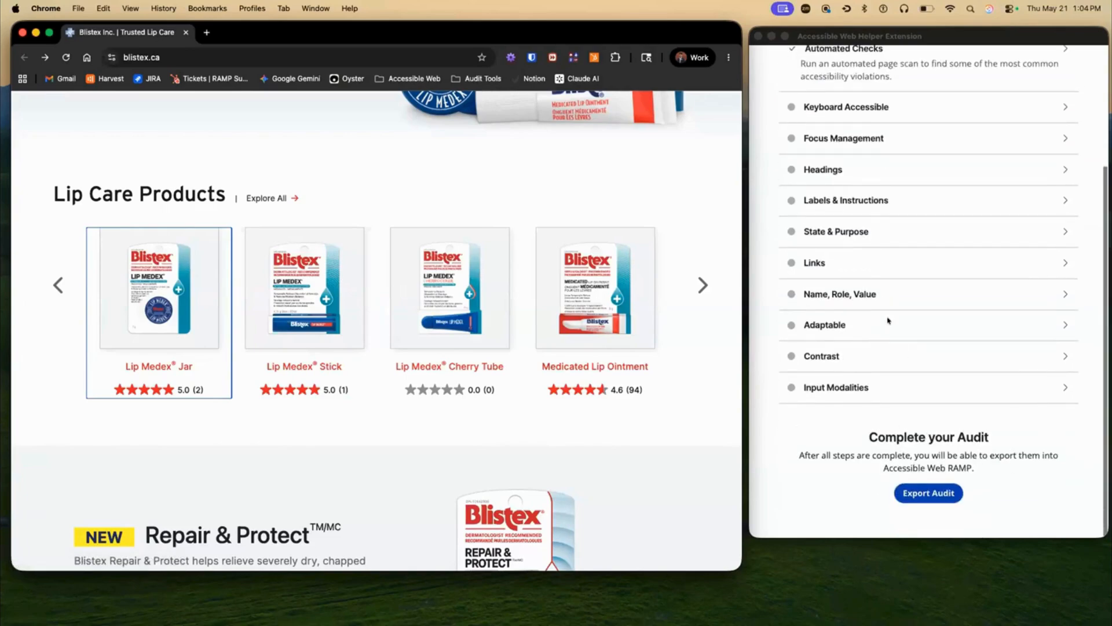
pyautogui.scroll(3, 886, 318)
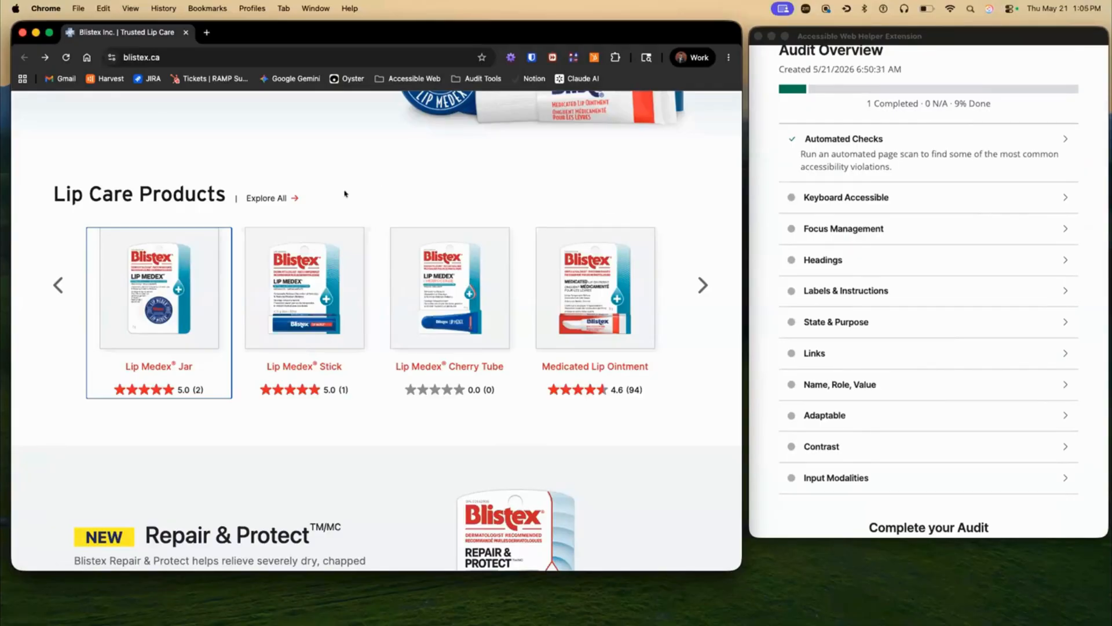
pyautogui.press('Tab')
pyautogui.press('Tab')
pyautogui.press('Tab')
pyautogui.press('Tab')
pyautogui.press('Tab')
pyautogui.press('Tab')
pyautogui.press('Tab')
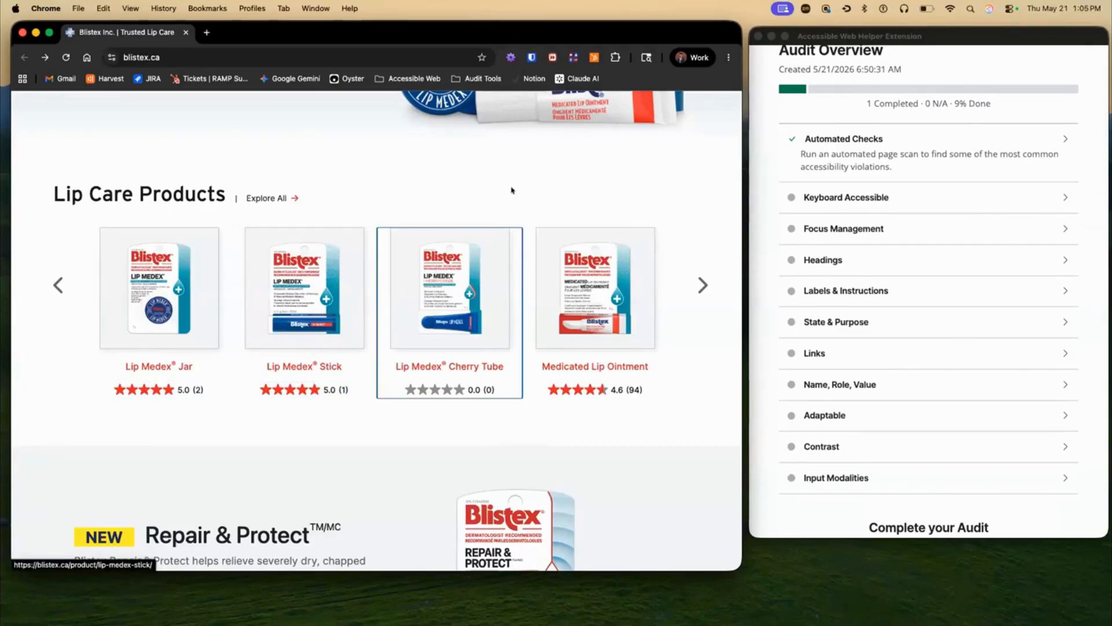
pyautogui.press('Tab')
pyautogui.press('Tab')
pyautogui.press('Tab')
pyautogui.press('Tab')
pyautogui.press('Tab')
pyautogui.press('Tab')
pyautogui.press('Tab')
pyautogui.press('Tab')
pyautogui.press('Tab')
pyautogui.press('Tab')
pyautogui.press('Tab')
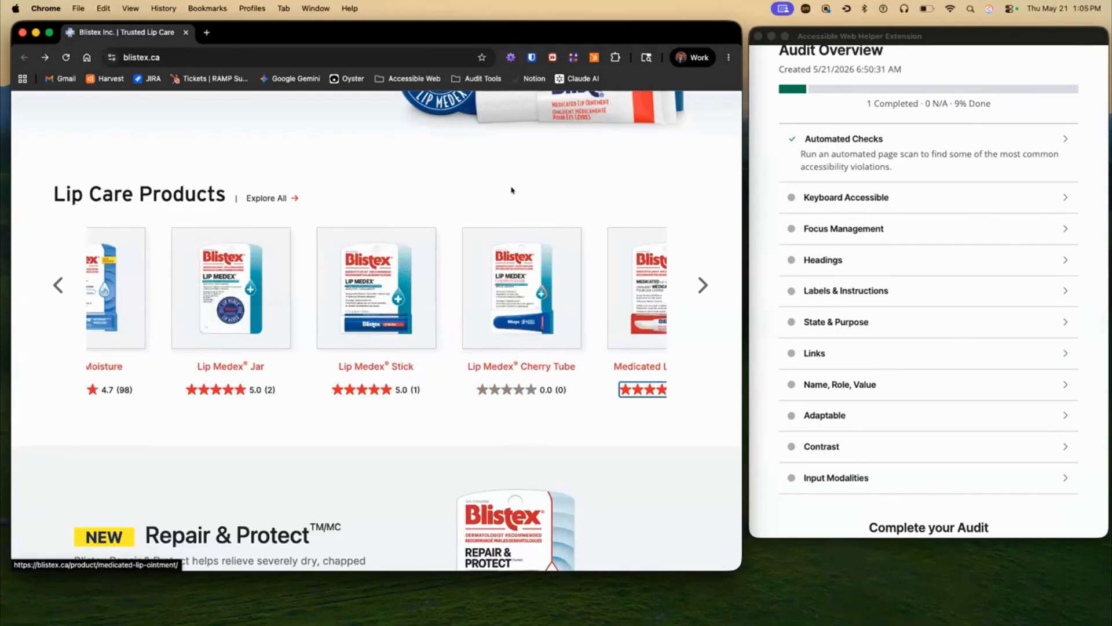
# Move keyboard focus through the shifted carousel to the Regular Lip Balm rating
pyautogui.hotkey('shift', 'Tab')
pyautogui.hotkey('shift', 'Tab')
pyautogui.hotkey('shift', 'Tab')
pyautogui.hotkey('shift', 'Tab')
pyautogui.hotkey('shift', 'Tab')
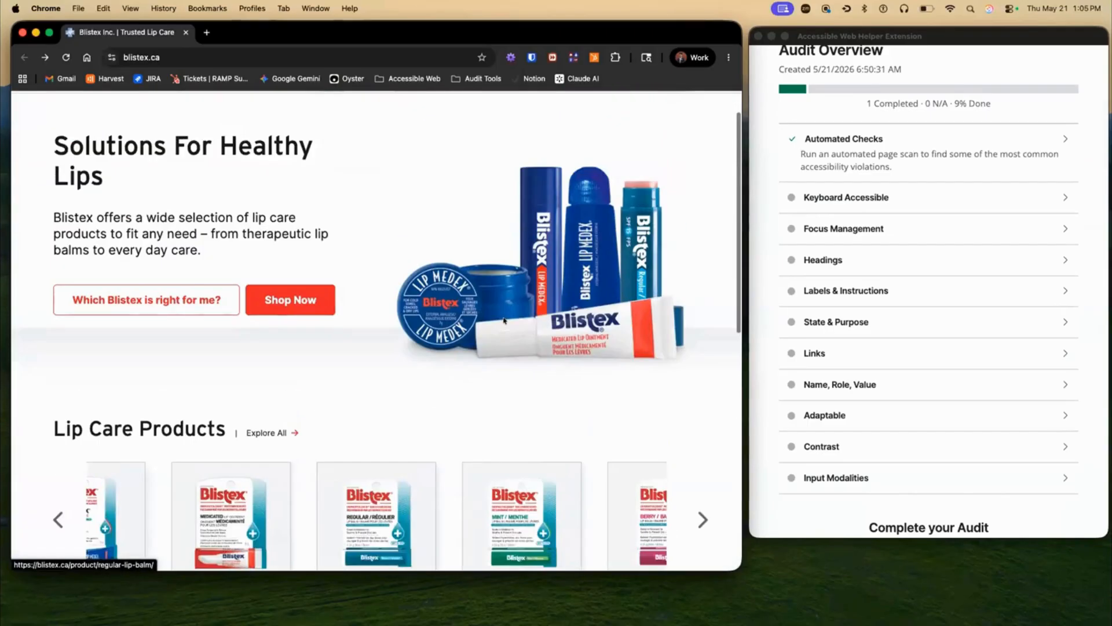
# Open the Keyboard (Tab) Navigation check under Keyboard Accessible and review its audit instructions
pyautogui.click(814, 197)
pyautogui.click(813, 197)
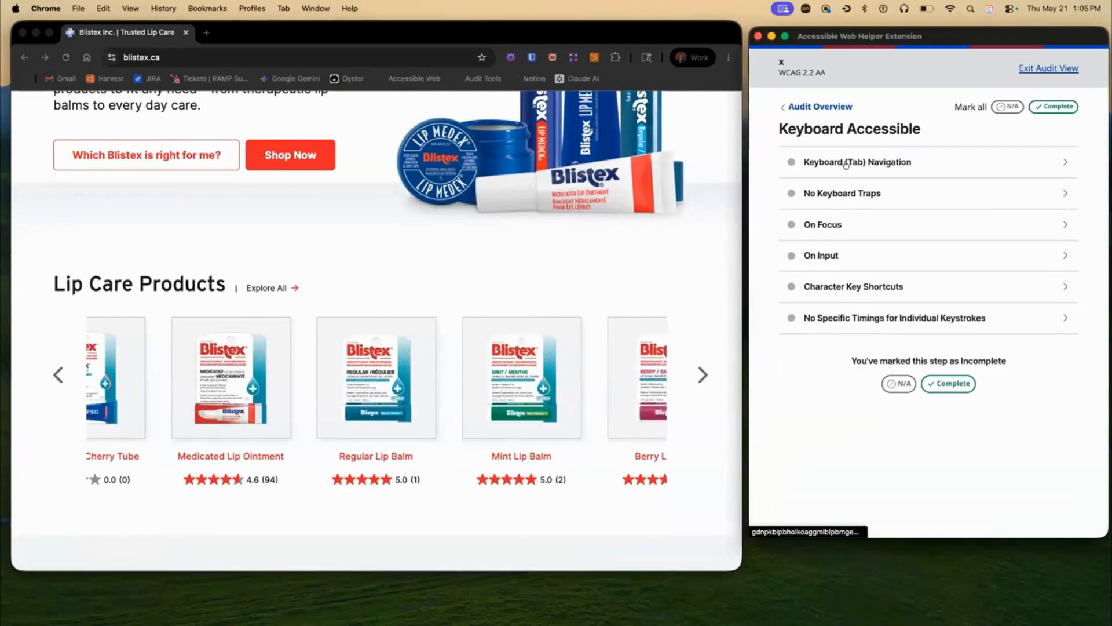
pyautogui.click(842, 162)
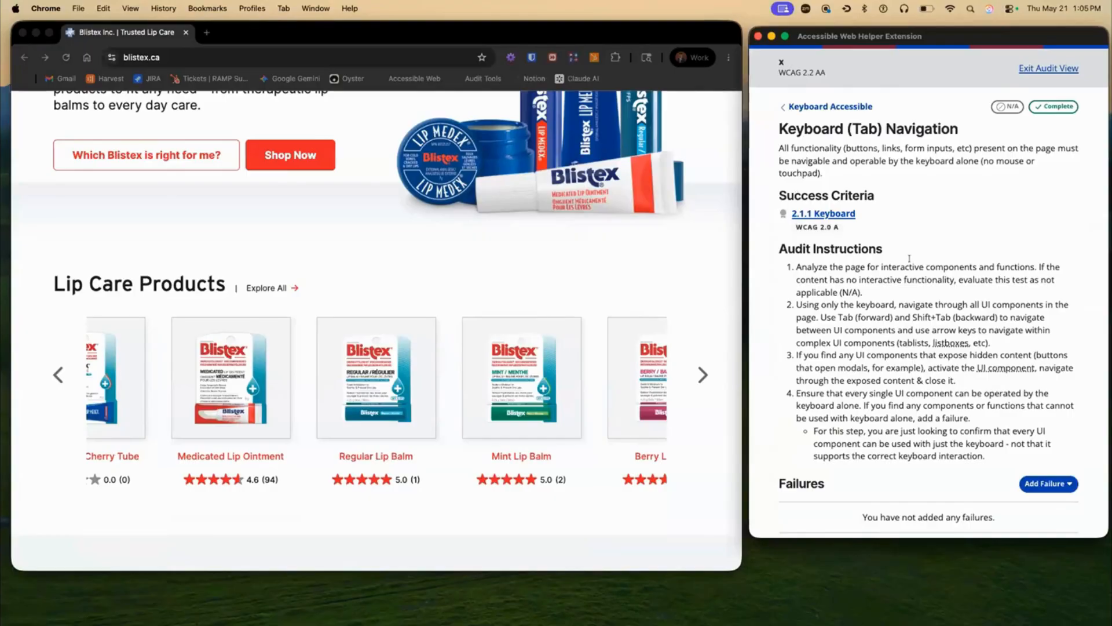
pyautogui.scroll(-2, 909, 258)
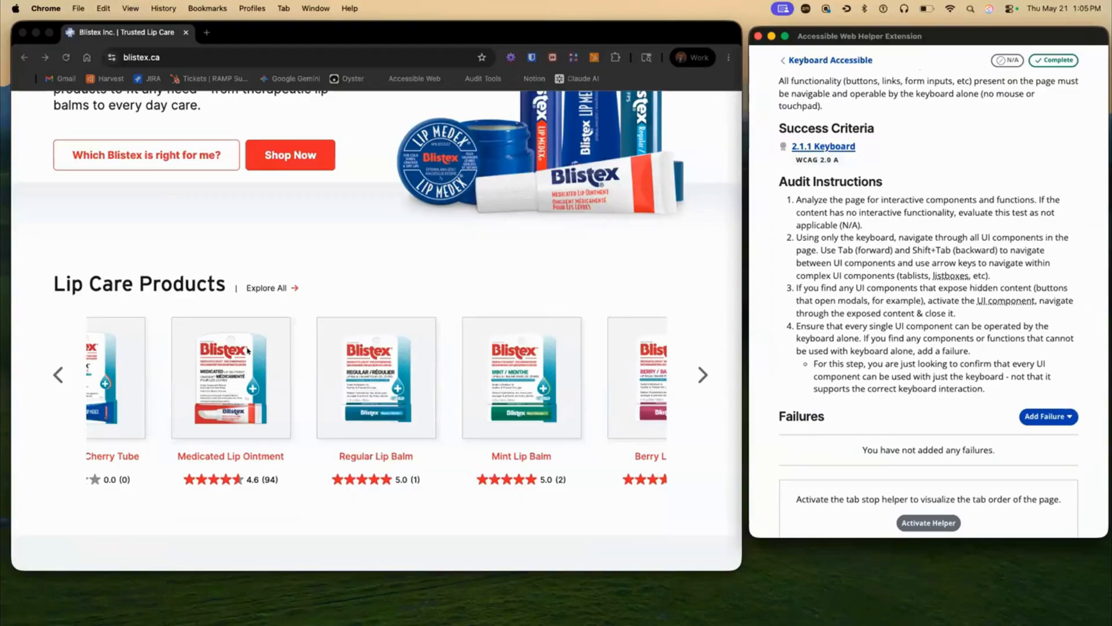
# Test the carousel's next and previous arrows with the pointer
pyautogui.click(701, 375)
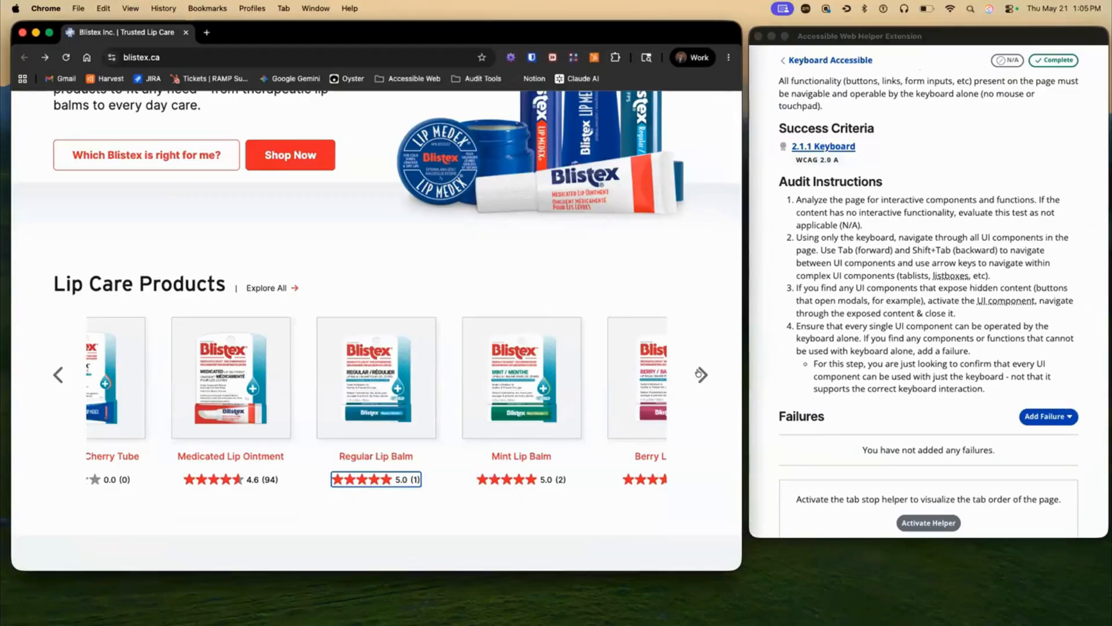
pyautogui.click(701, 376)
pyautogui.click(701, 375)
pyautogui.click(57, 375)
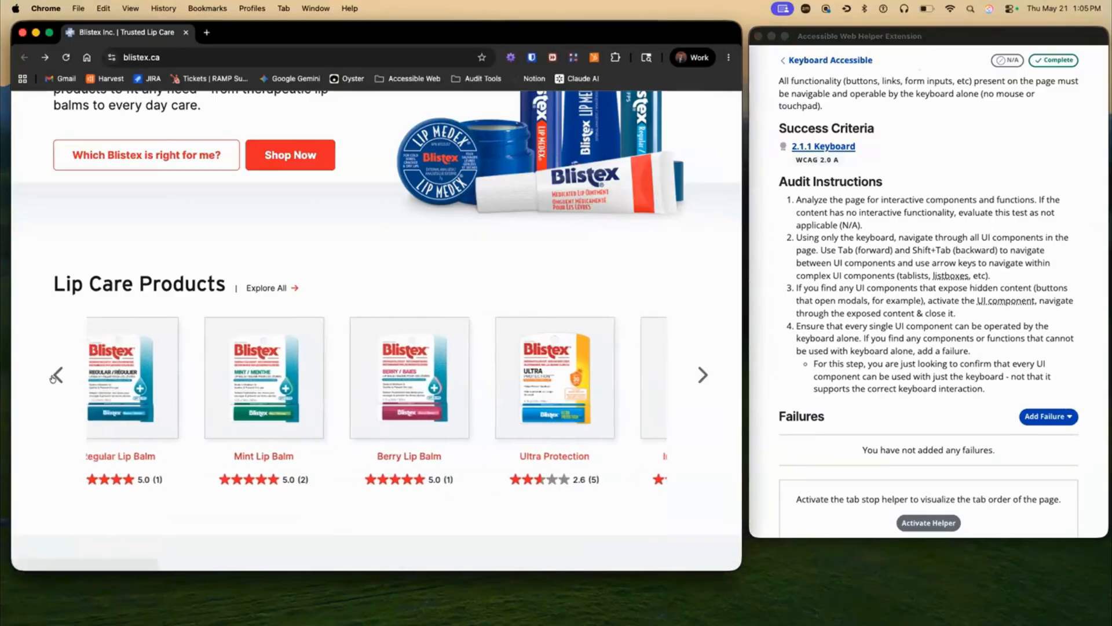
pyautogui.click(57, 375)
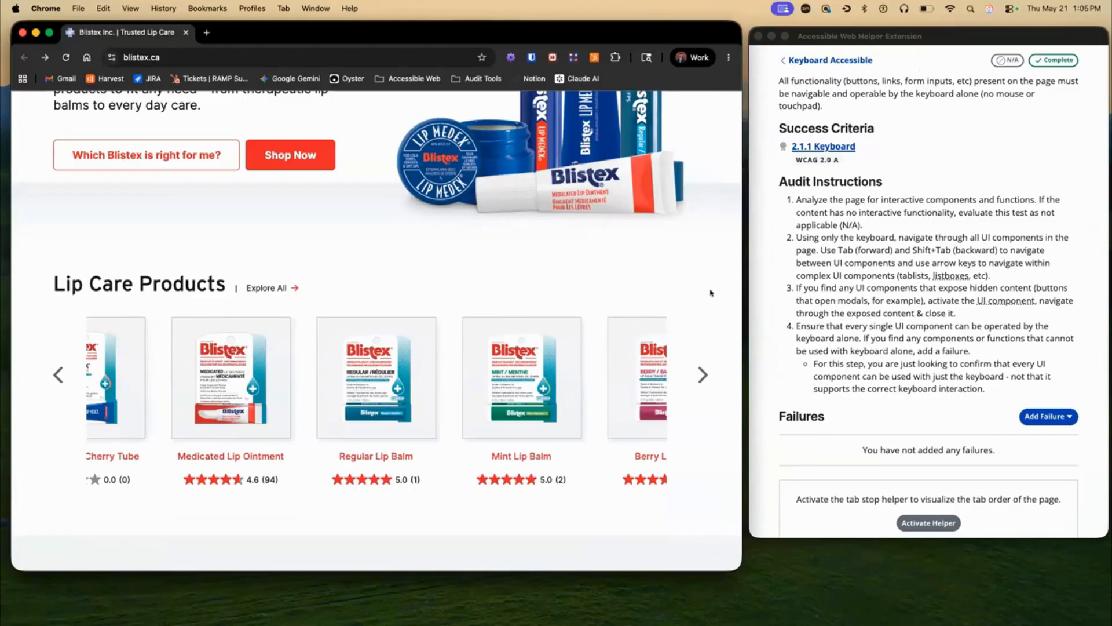
# Return to the list of Keyboard Accessible checks and review it against the product carousel
pyautogui.scroll(-3, 707, 287)
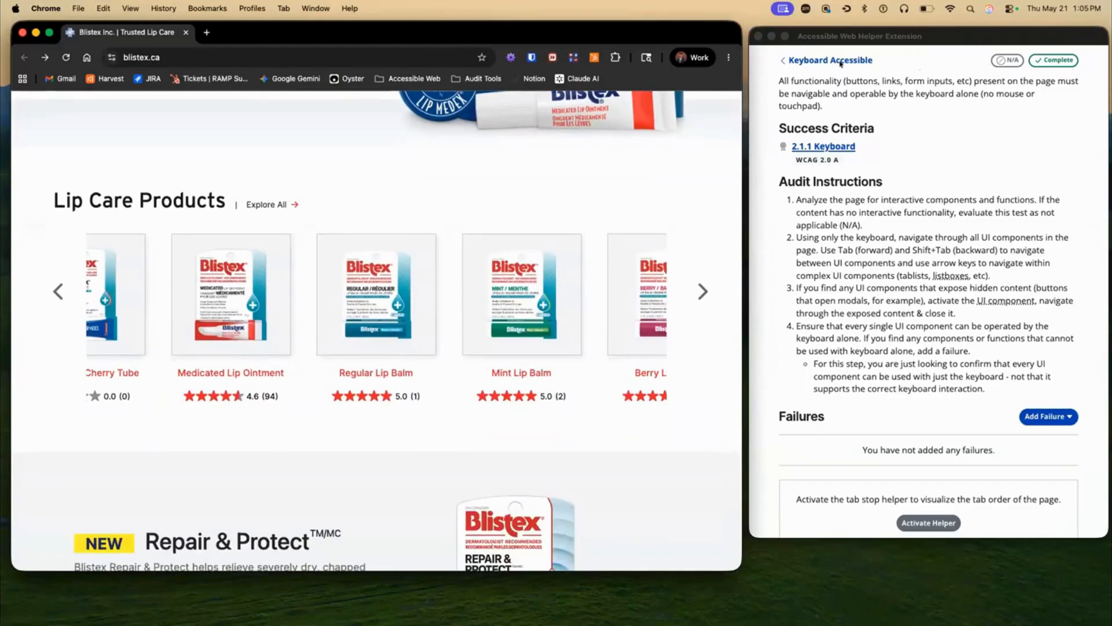
pyautogui.click(840, 61)
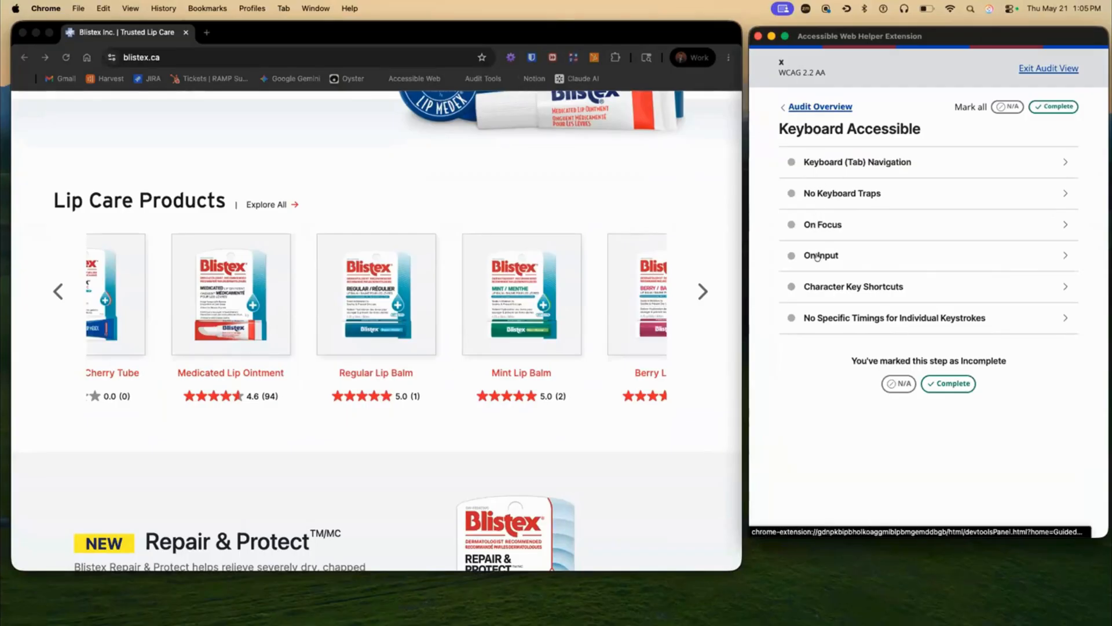
pyautogui.click(657, 203)
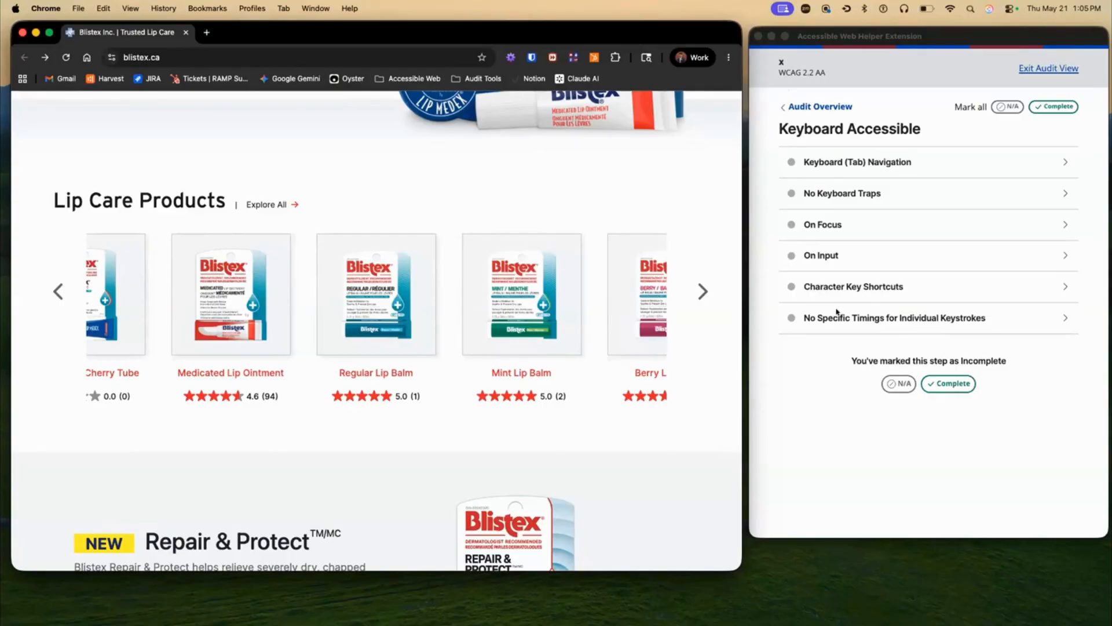
pyautogui.scroll(2, 456, 205)
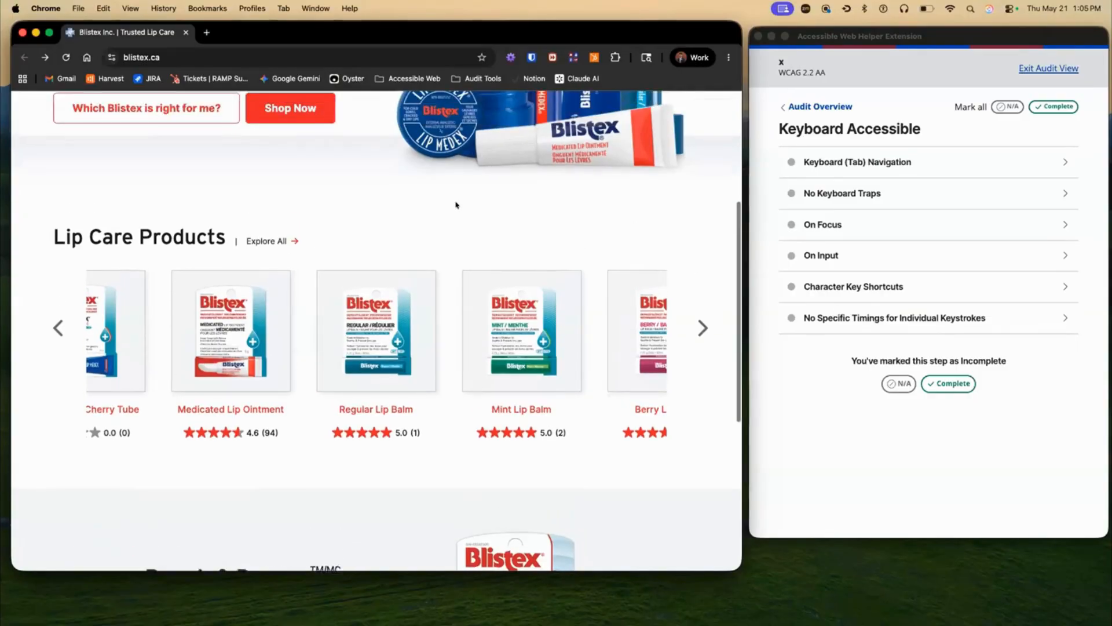
# Go back to the audit overview and open the Focus Management checks
pyautogui.click(819, 107)
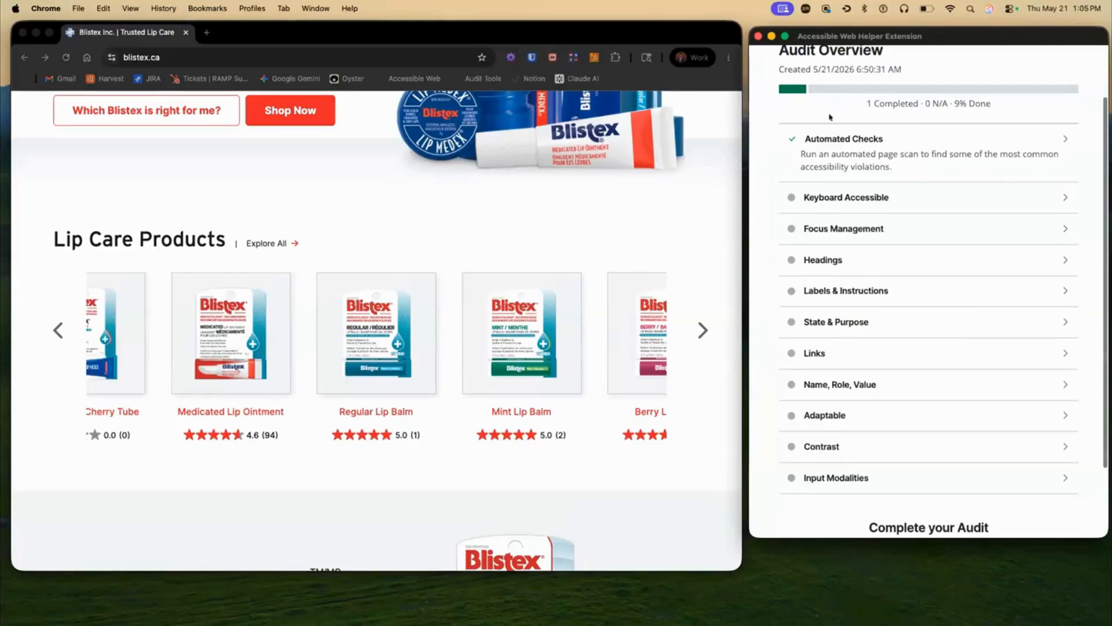
pyautogui.click(837, 226)
pyautogui.click(681, 208)
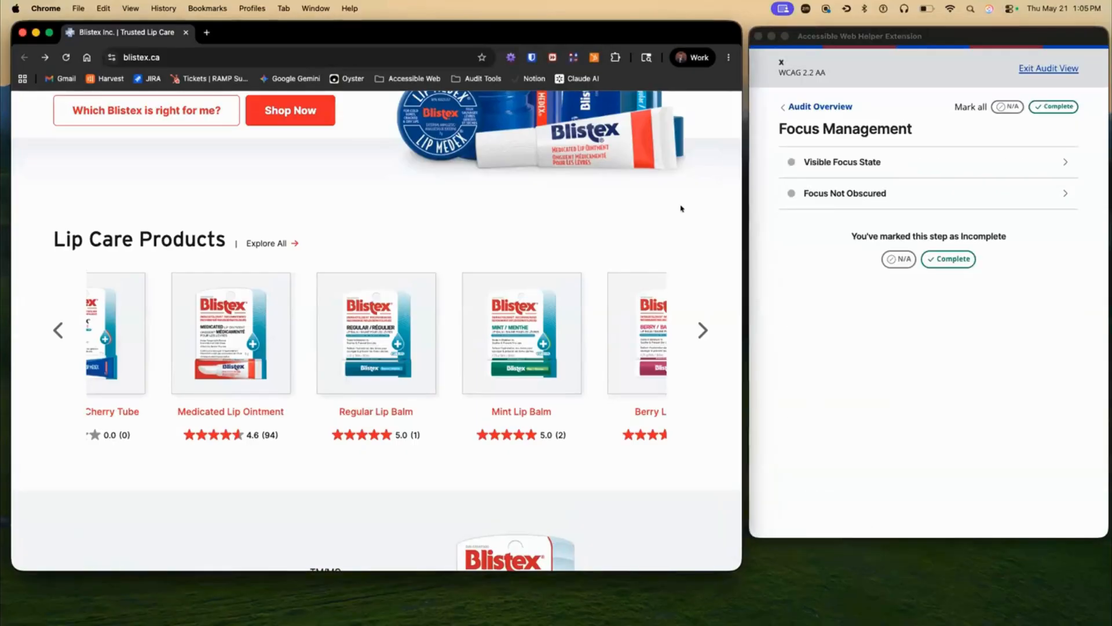
# Check the visible focus state from the Lip Medex Jar card to the Medicated Lip Ointment link
pyautogui.press('Tab')
pyautogui.press('Tab')
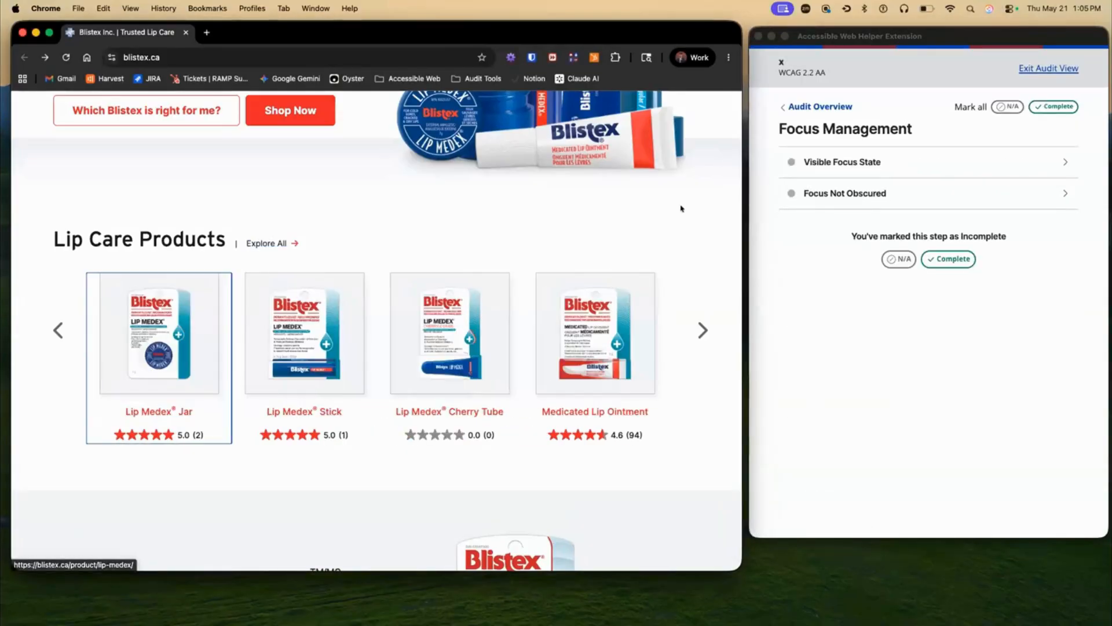
pyautogui.press('Tab')
pyautogui.press('Tab')
pyautogui.press('Tab')
pyautogui.press('Tab')
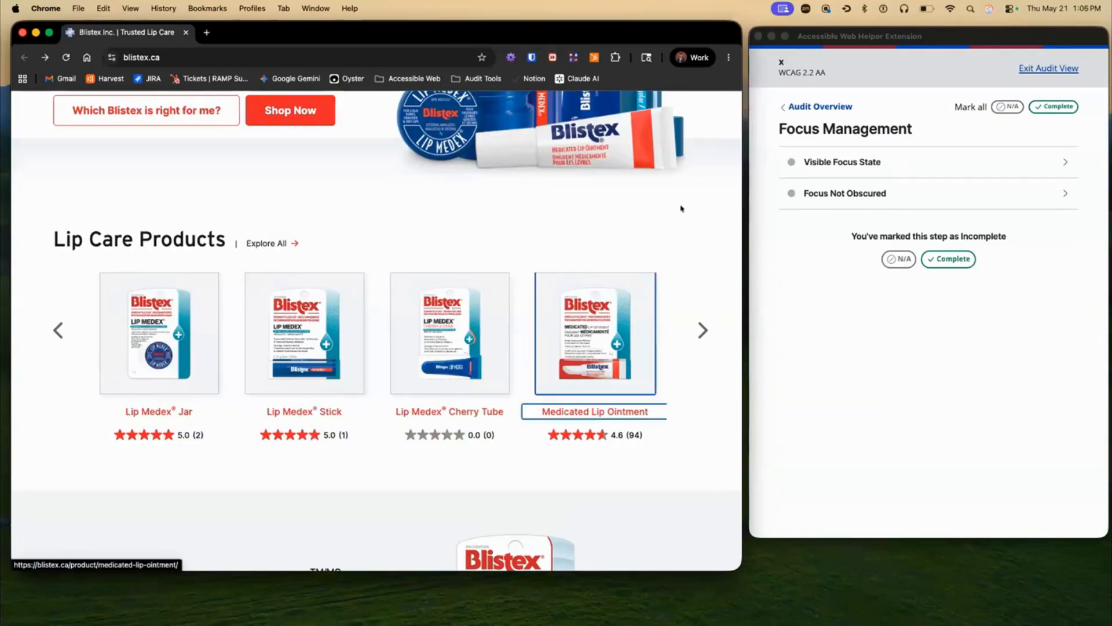
# Check the visible focus state backward from the Medicated Lip Ointment link past the Lip Medex Stick rating
pyautogui.hotkey('shift', 'Tab')
pyautogui.hotkey('shift', 'Tab')
pyautogui.hotkey('shift', 'Tab')
pyautogui.hotkey('shift', 'Tab')
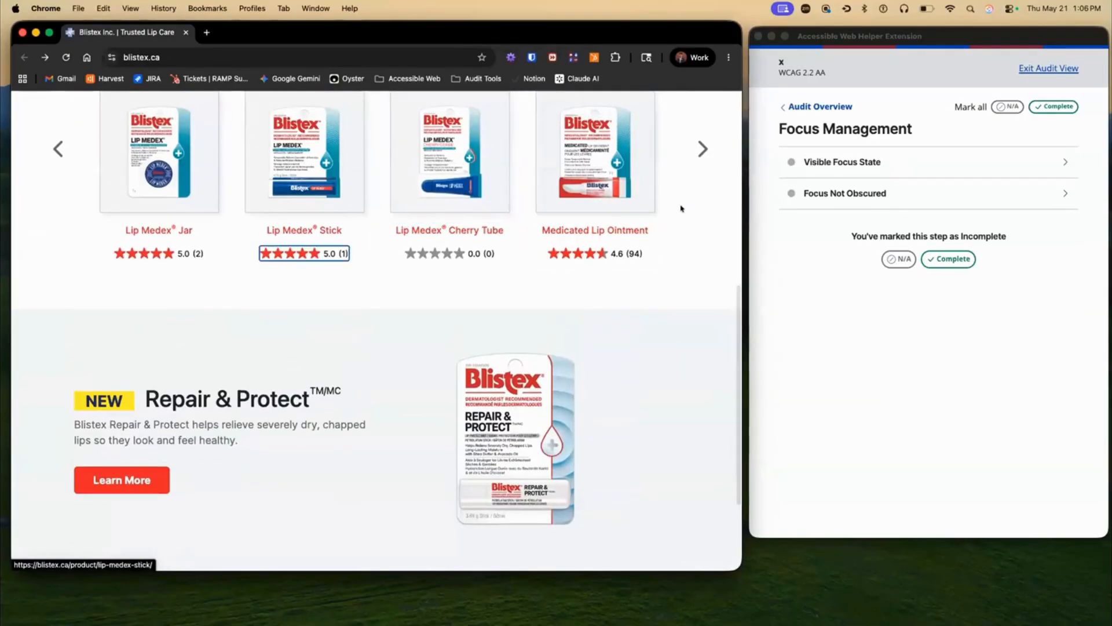
pyautogui.hotkey('shift', 'Tab')
pyautogui.hotkey('shift', 'Tab')
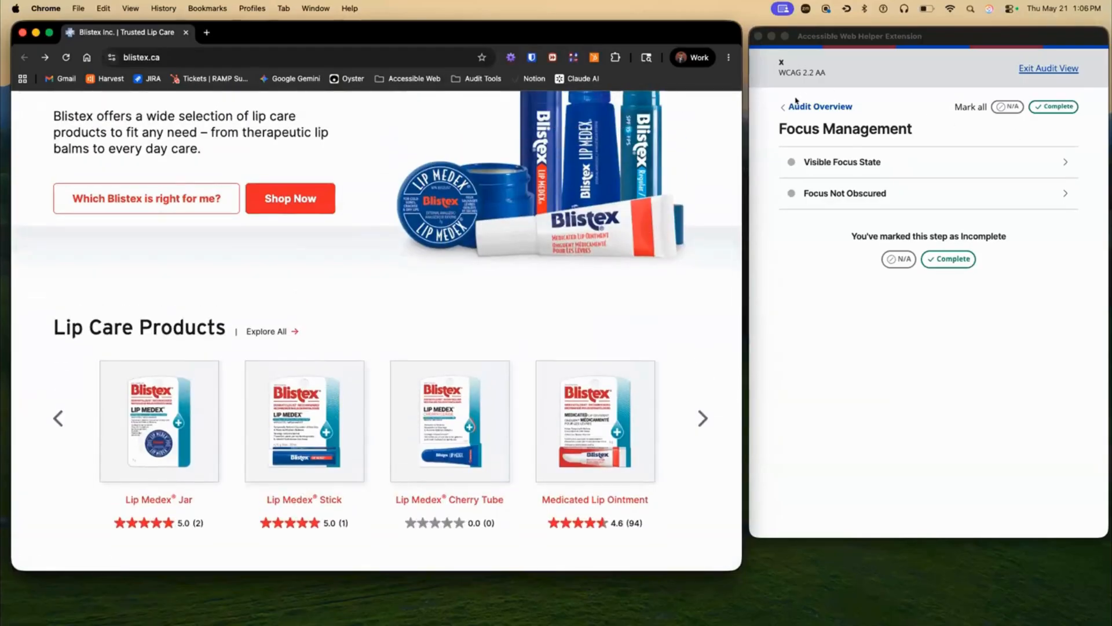
# Return to the audit overview and test the carousel's previous and next arrows with the pointer
pyautogui.click(800, 103)
pyautogui.click(800, 103)
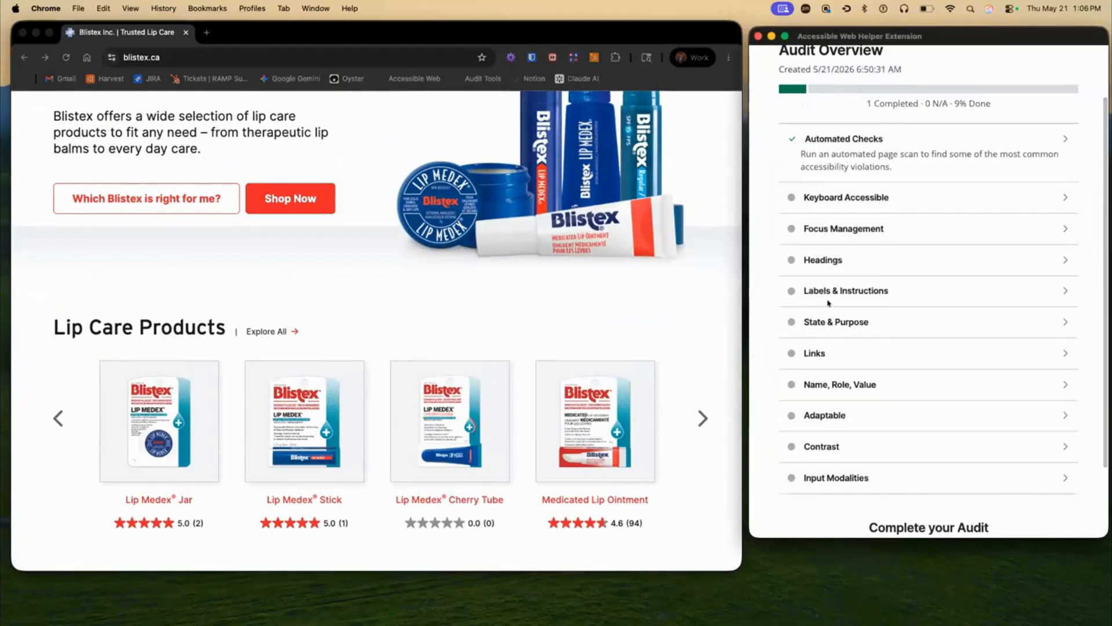
pyautogui.scroll(-1, 633, 306)
pyautogui.click(703, 371)
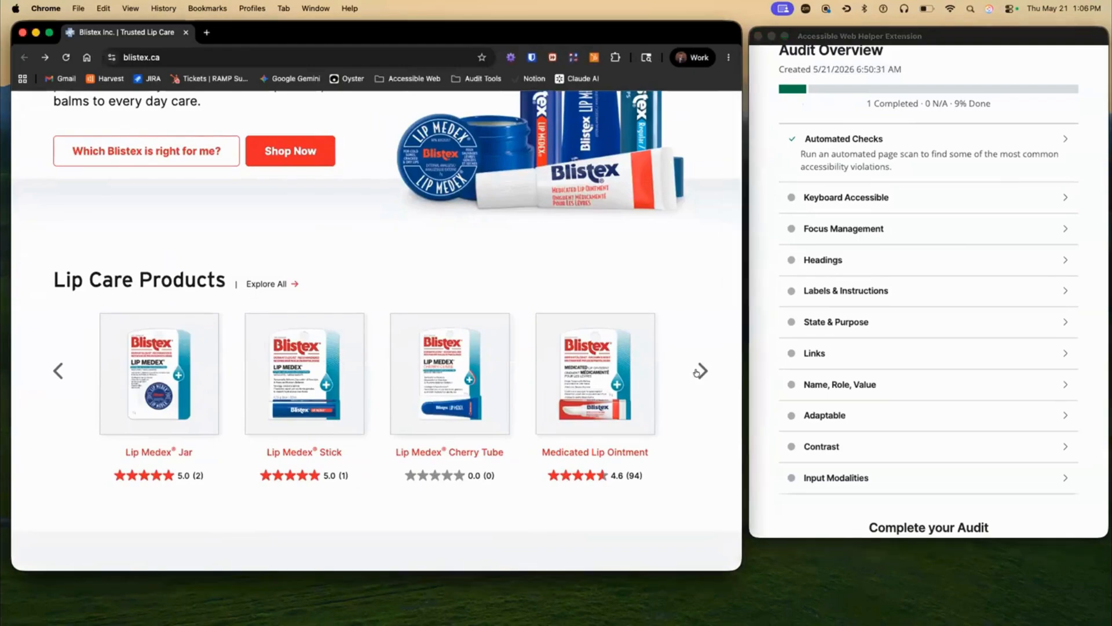
pyautogui.click(59, 371)
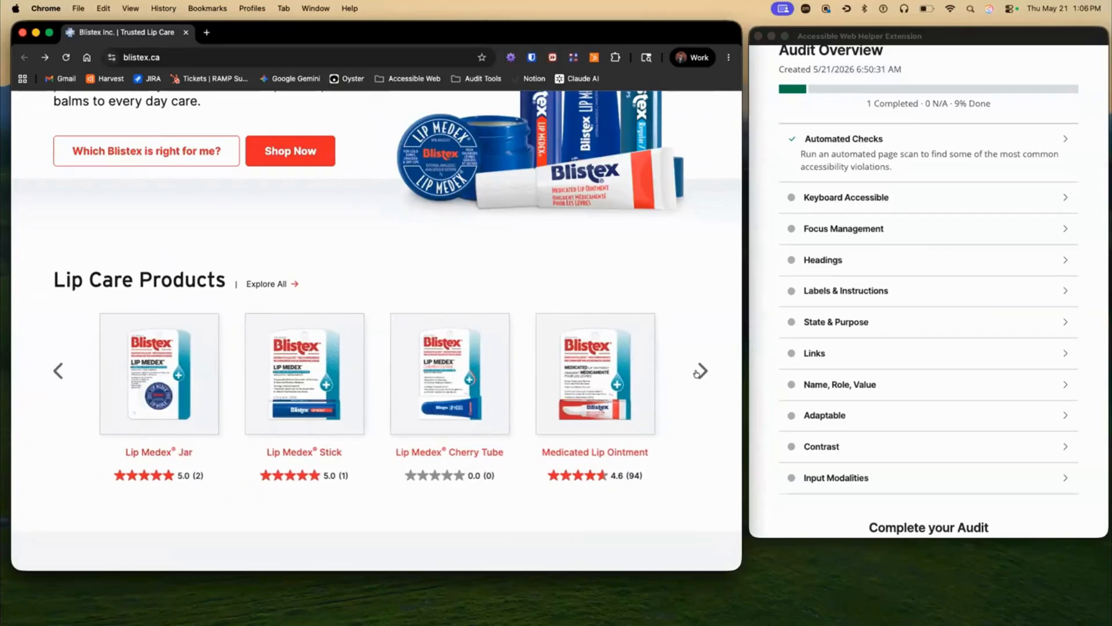
pyautogui.click(700, 372)
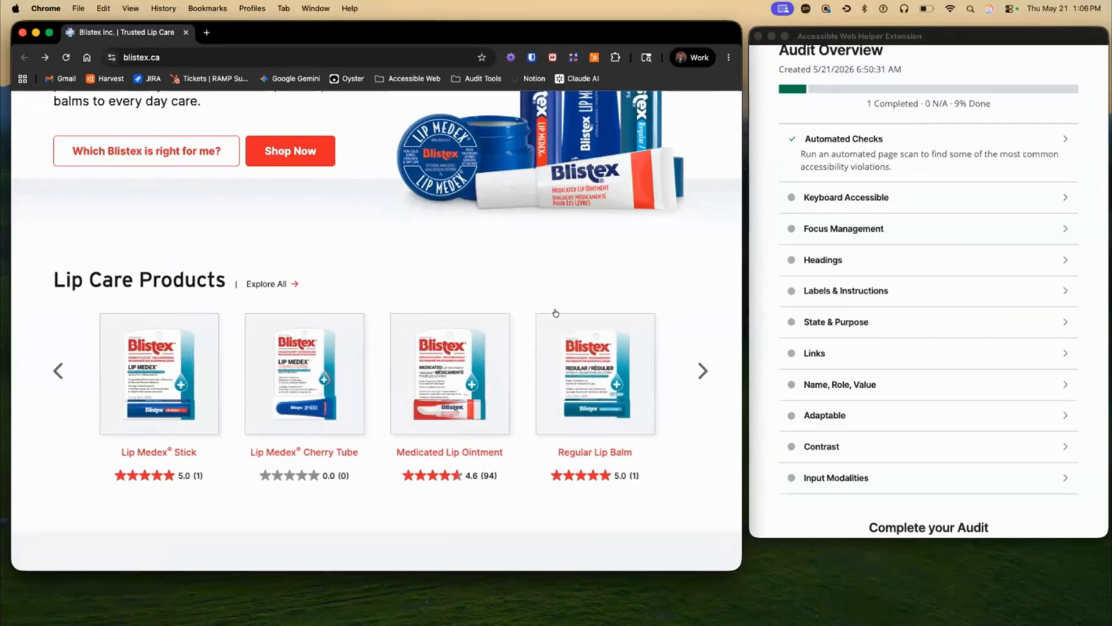
# Inspect the carousel's next arrow in the developer tools and examine its markup and computed accessibility properties
pyautogui.scroll(-1, 706, 359)
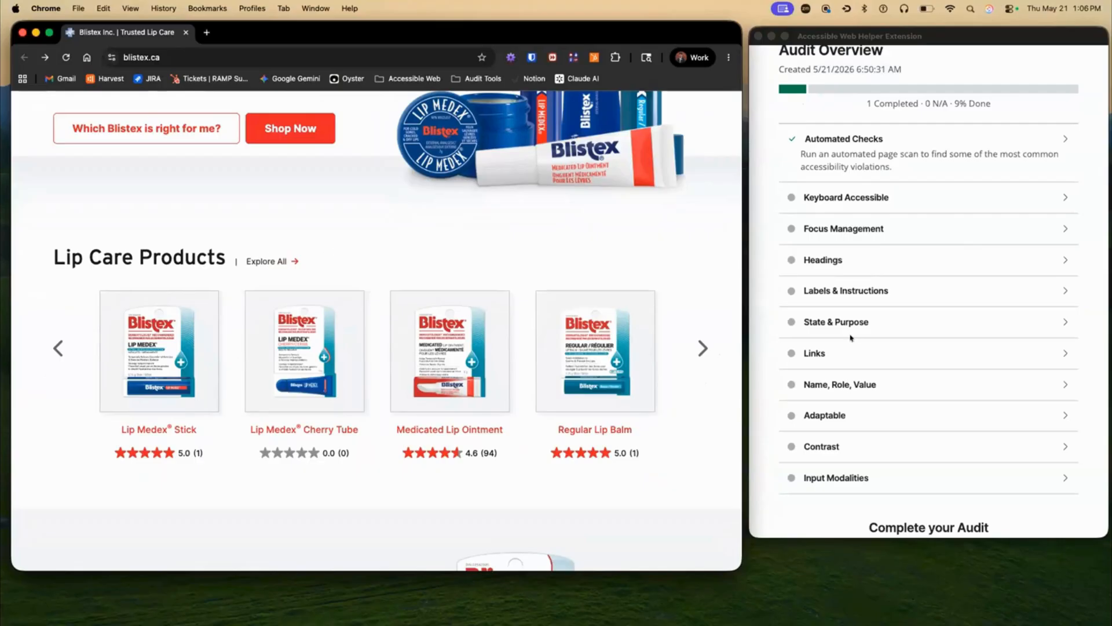
pyautogui.rightClick(701, 349)
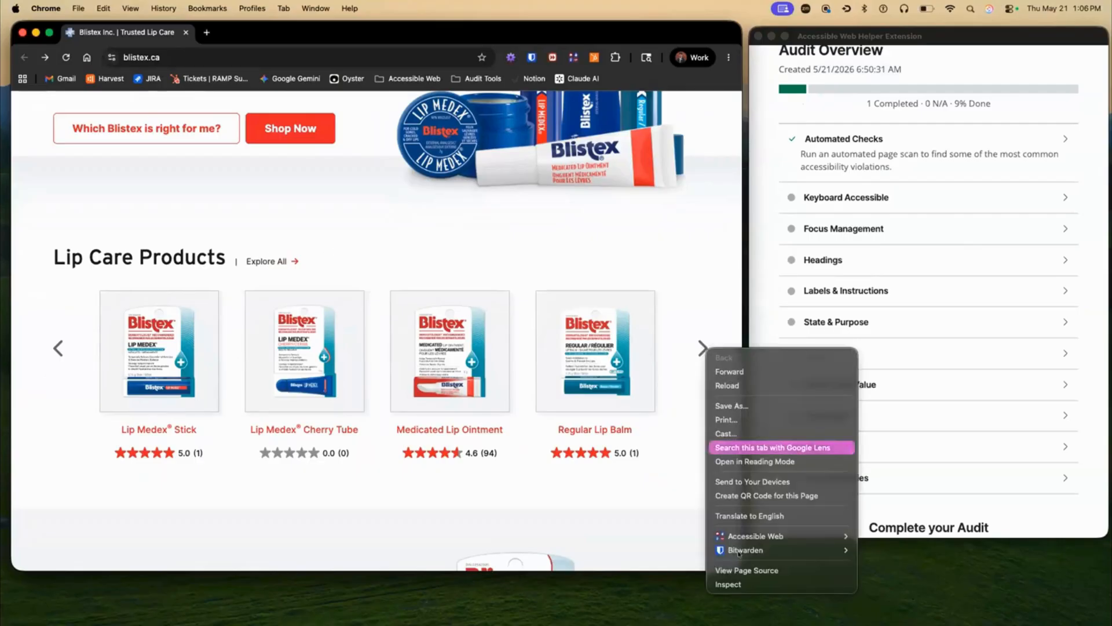
pyautogui.click(731, 583)
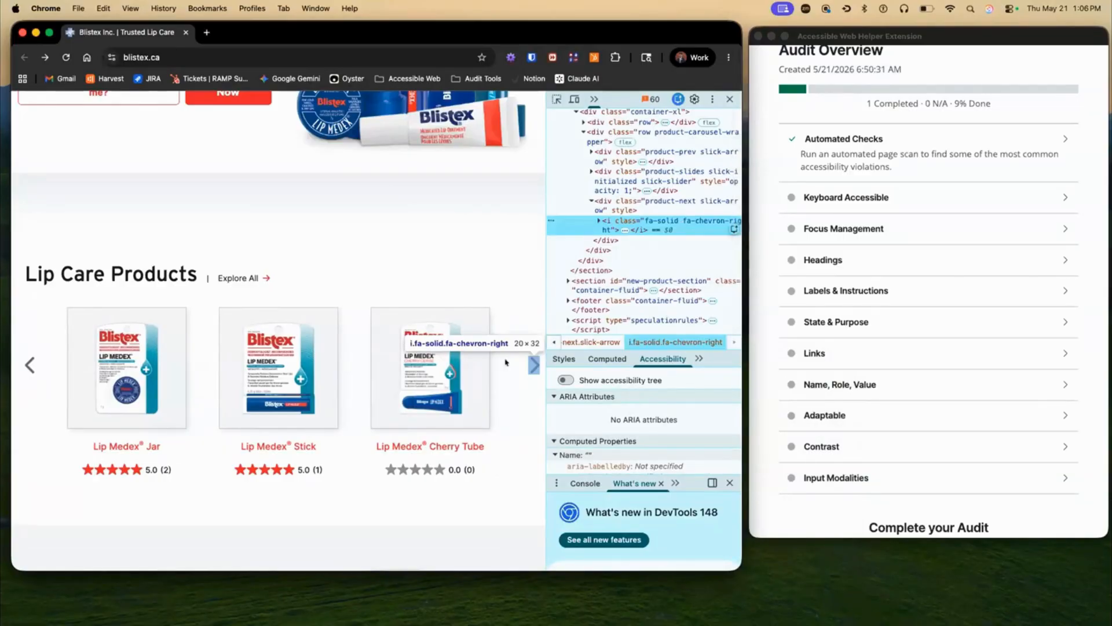
pyautogui.click(598, 221)
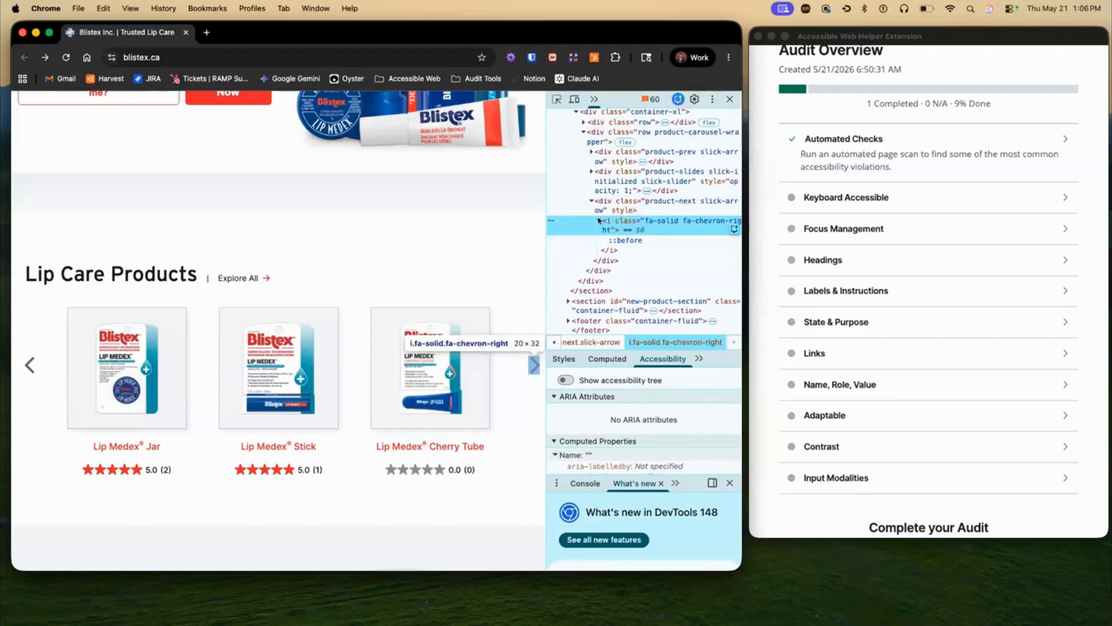
pyautogui.click(599, 221)
pyautogui.scroll(-1, 643, 417)
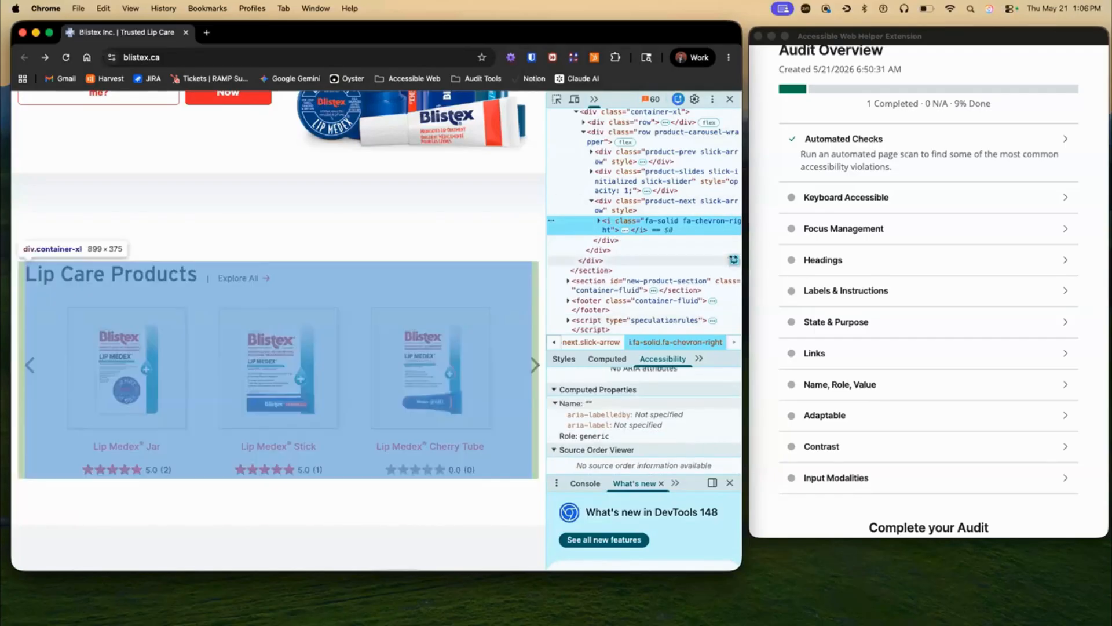
# Open the Custom Widgets: Widget Roles, States and Properties check under Name, Role, Value, and show its Failures section
pyautogui.click(846, 377)
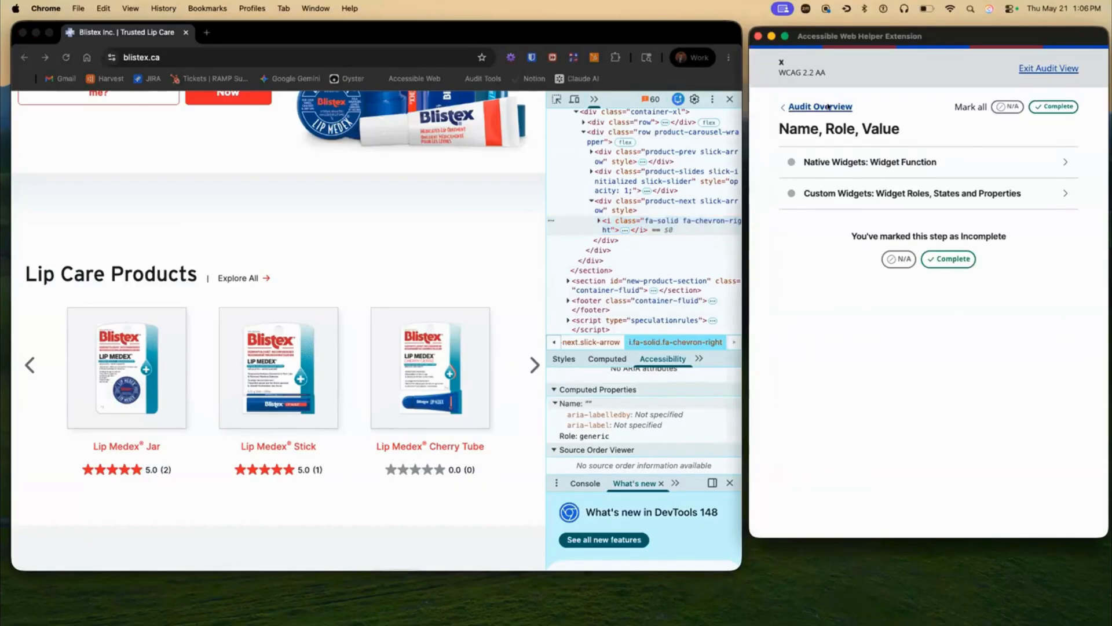
pyautogui.click(823, 107)
pyautogui.click(855, 385)
pyautogui.click(843, 195)
pyautogui.scroll(-4, 927, 278)
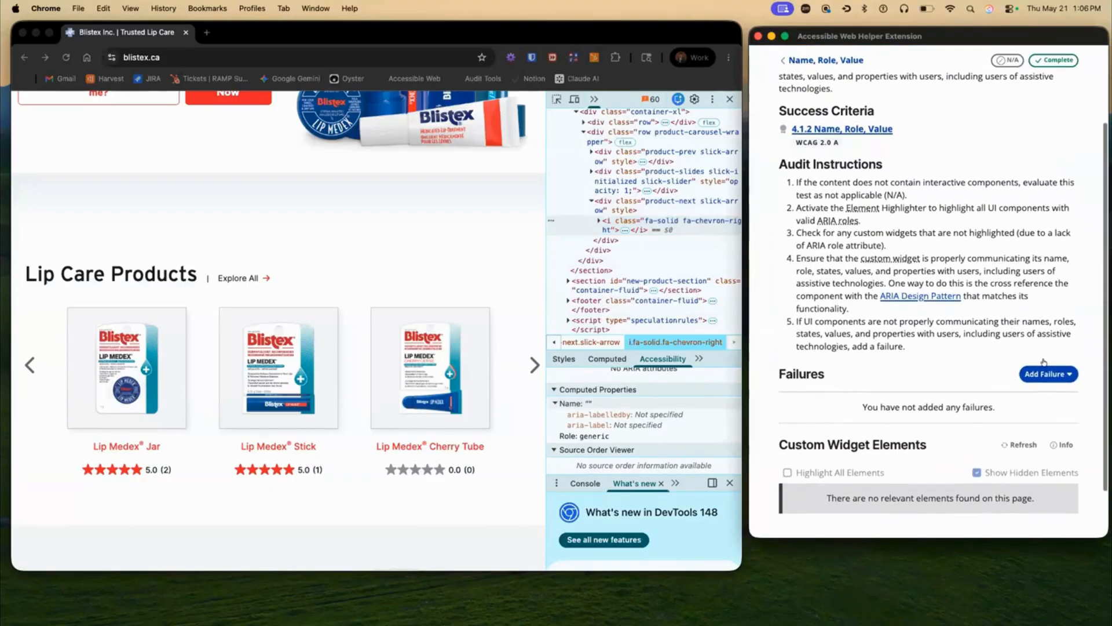
# Start a failure from the Design Pattern: Button template and read its Failure Details
pyautogui.click(1028, 373)
pyautogui.scroll(-2, 880, 344)
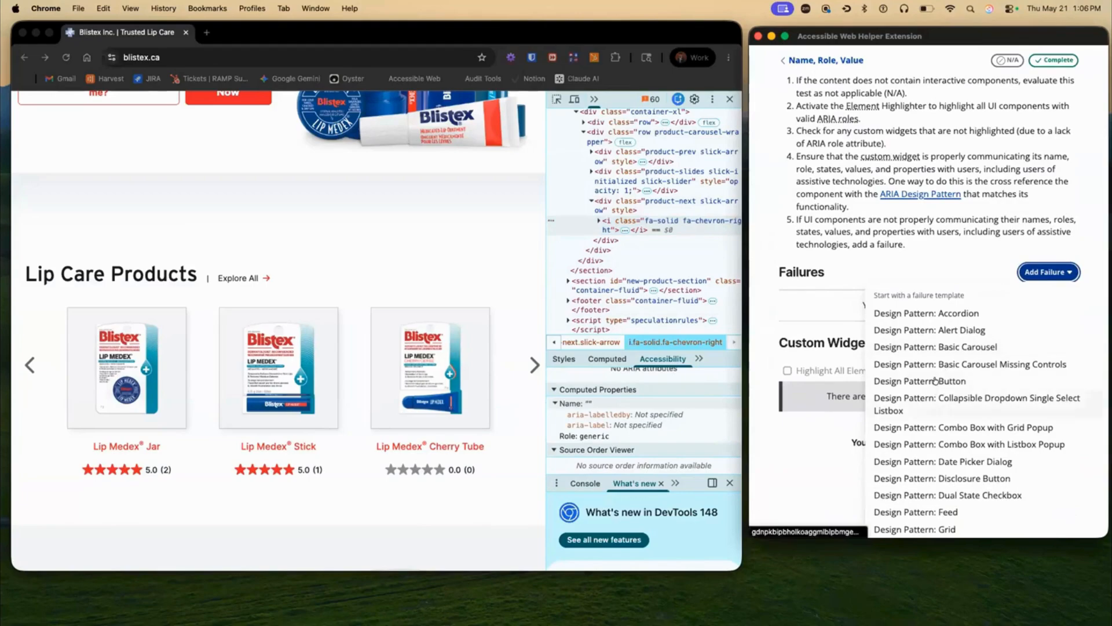
pyautogui.click(935, 380)
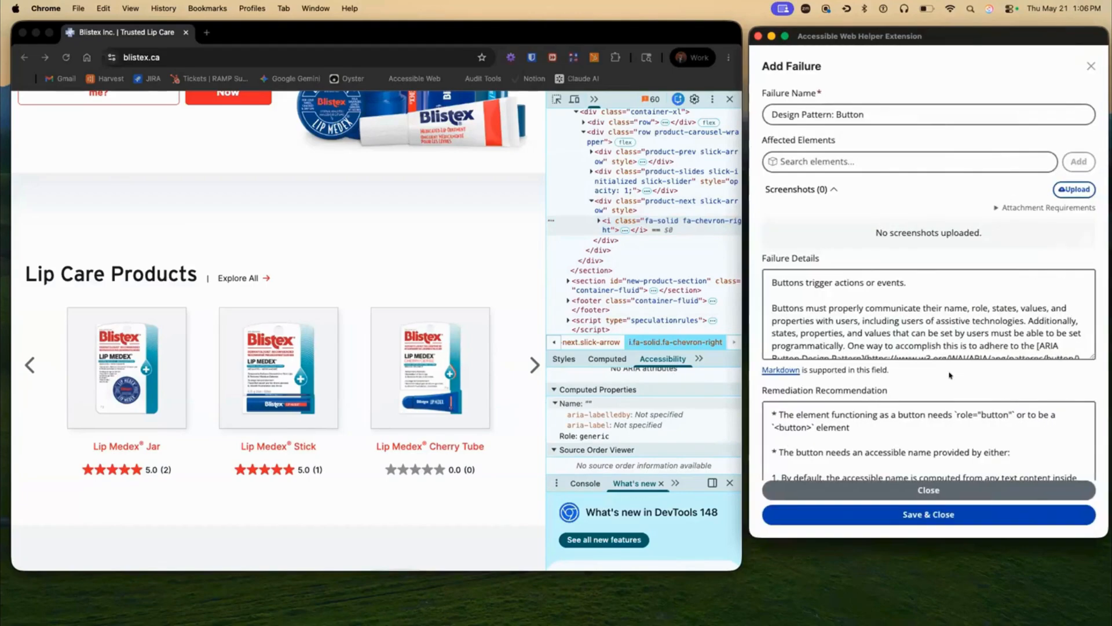
pyautogui.hotkey('ctrl', 'Up')
pyautogui.hotkey('ctrl', 'Up')
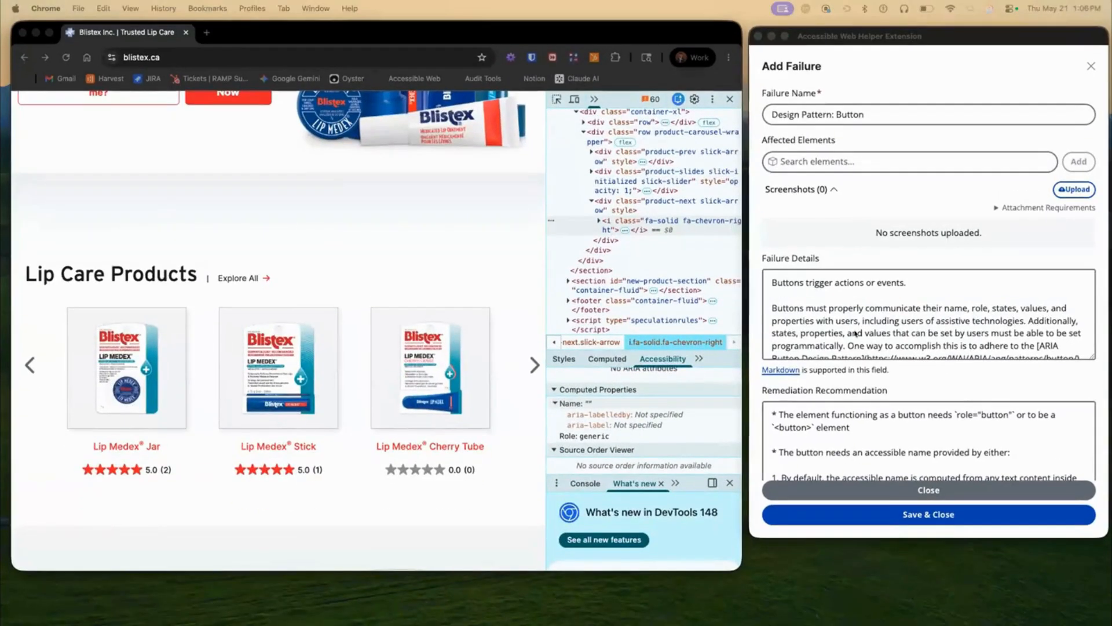
pyautogui.scroll(-1, 888, 361)
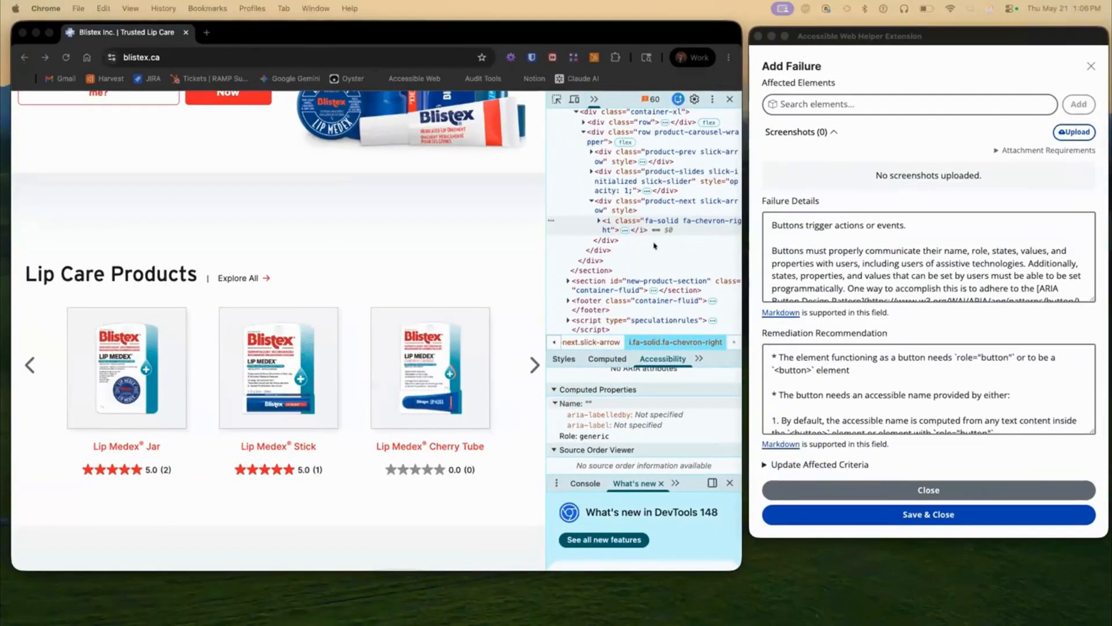
pyautogui.scroll(-1, 813, 249)
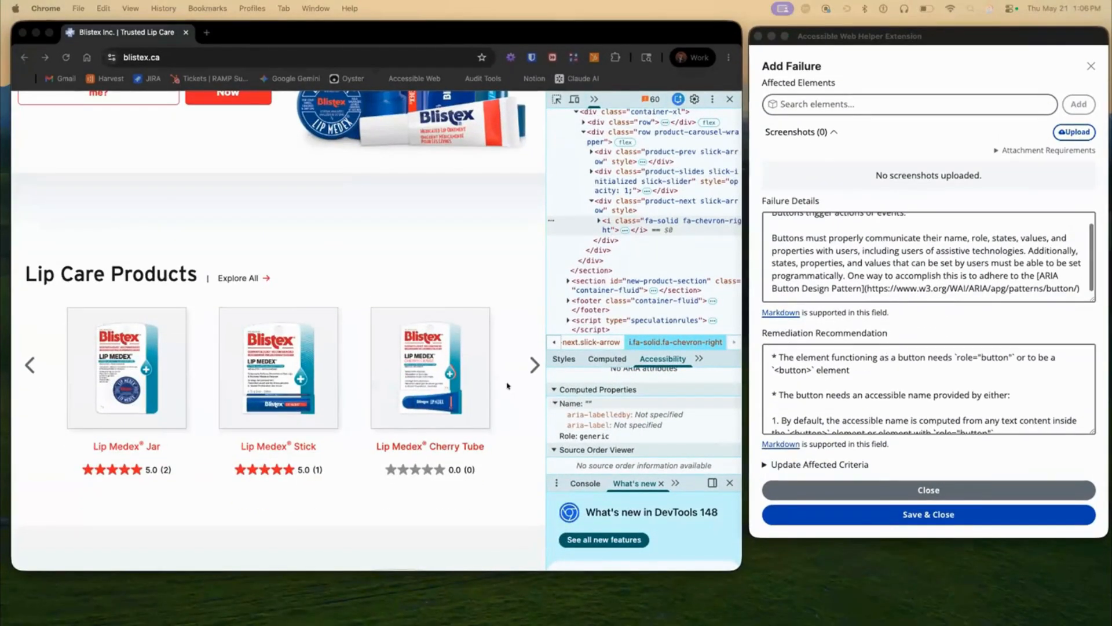
# Operate the Lip Care Products carousel's next and previous arrows with the pointer to compare them with the button requirements
pyautogui.click(533, 365)
pyautogui.click(26, 368)
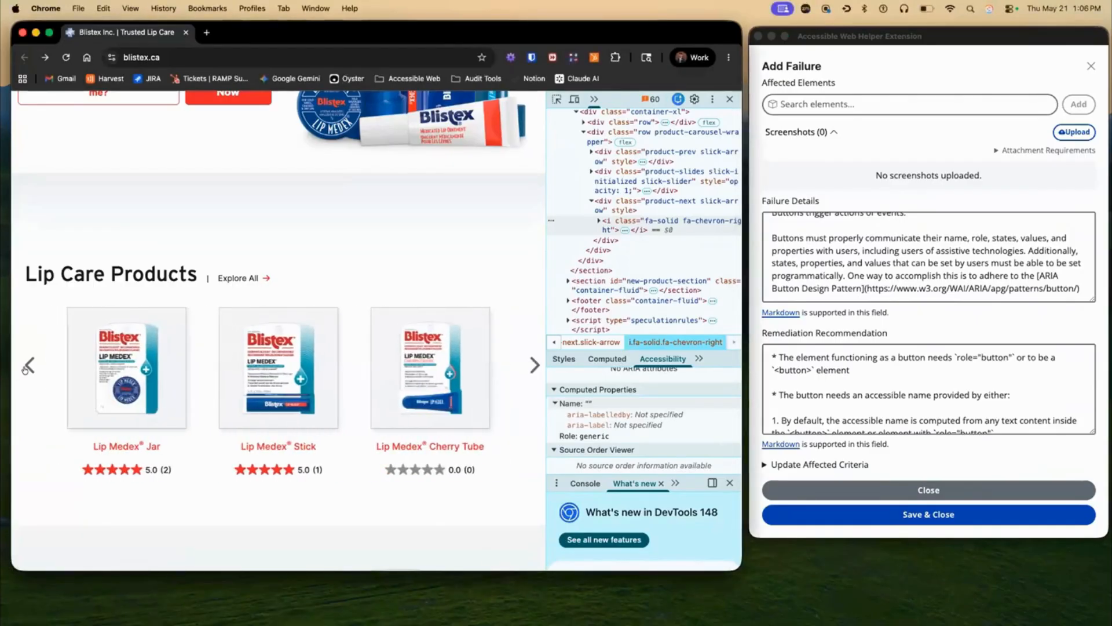
pyautogui.click(27, 367)
pyautogui.click(528, 362)
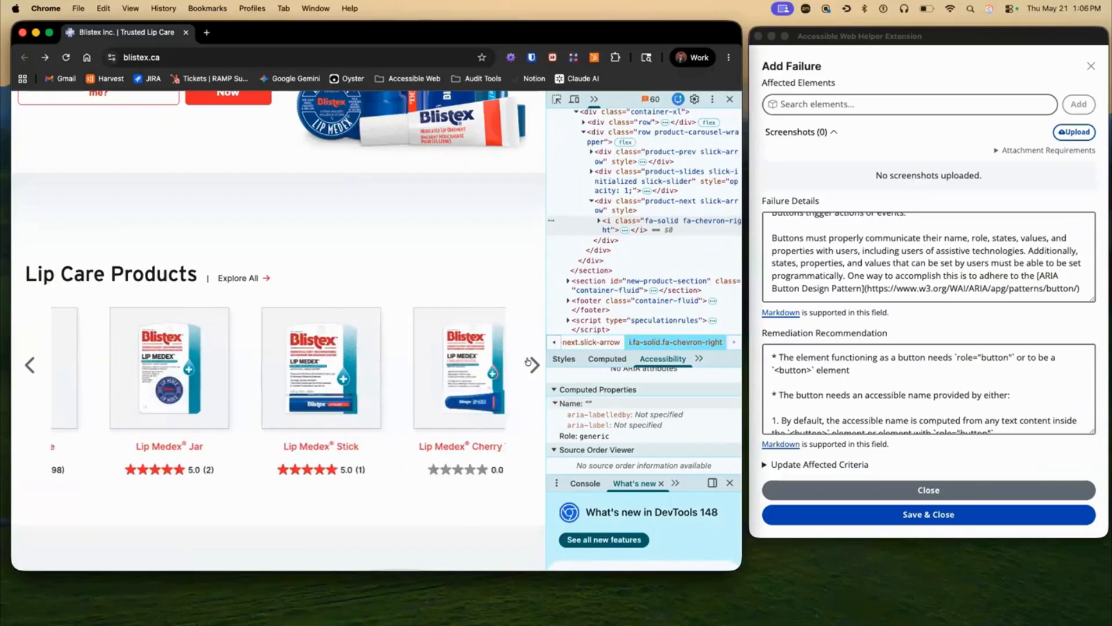
# Read through the button template's Remediation Recommendation, and close the failure form without saving
pyautogui.click(837, 378)
pyautogui.scroll(-2, 837, 378)
pyautogui.scroll(2, 837, 378)
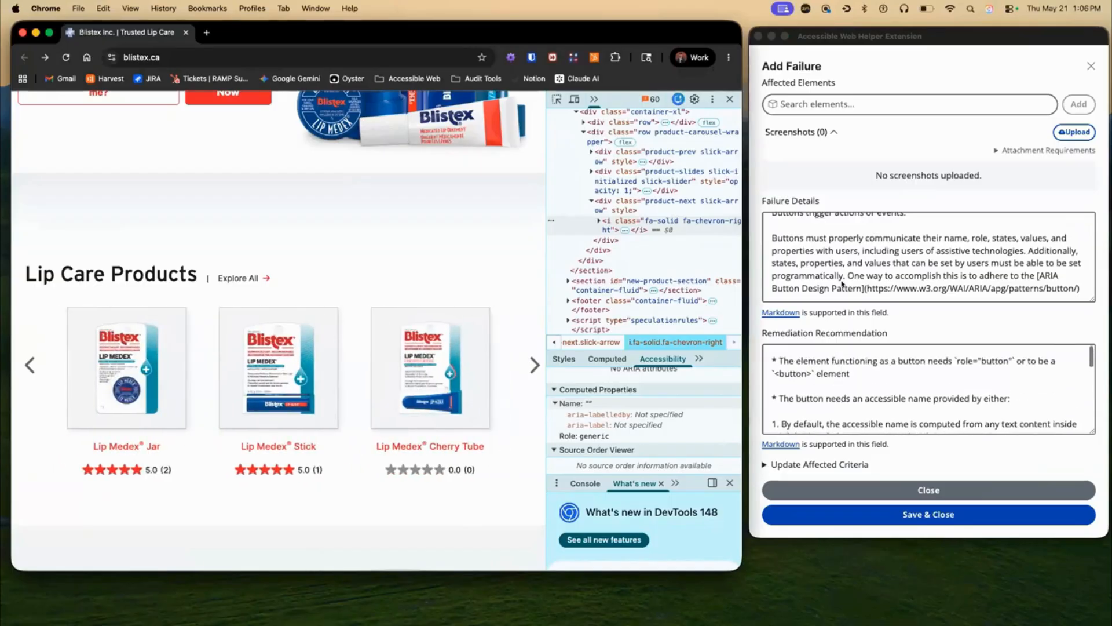
pyautogui.scroll(-1, 846, 289)
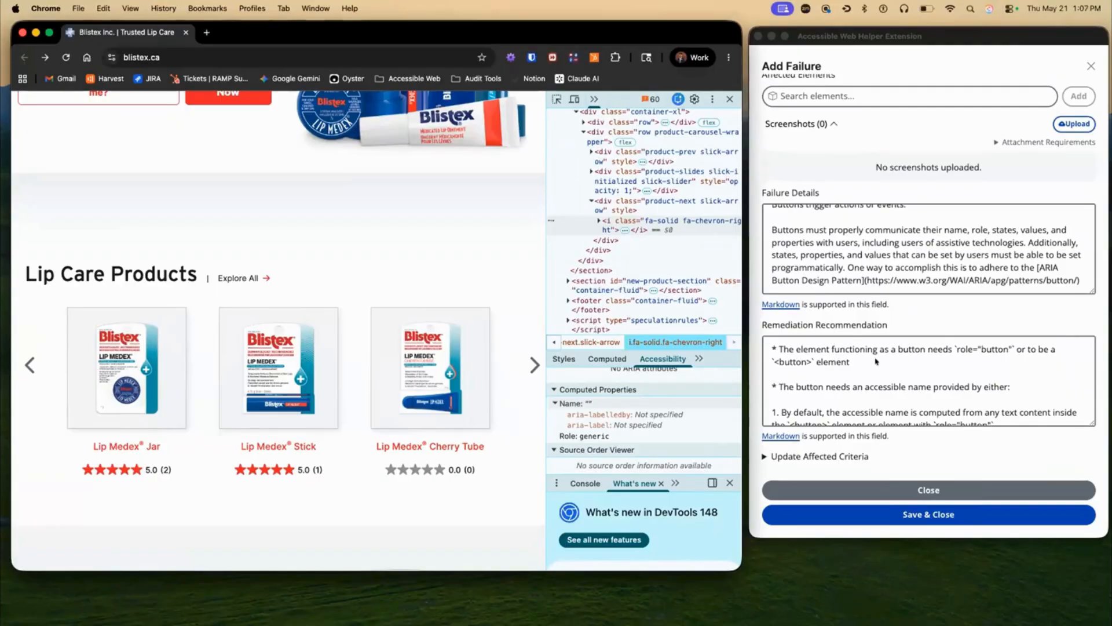
pyautogui.scroll(-3, 861, 361)
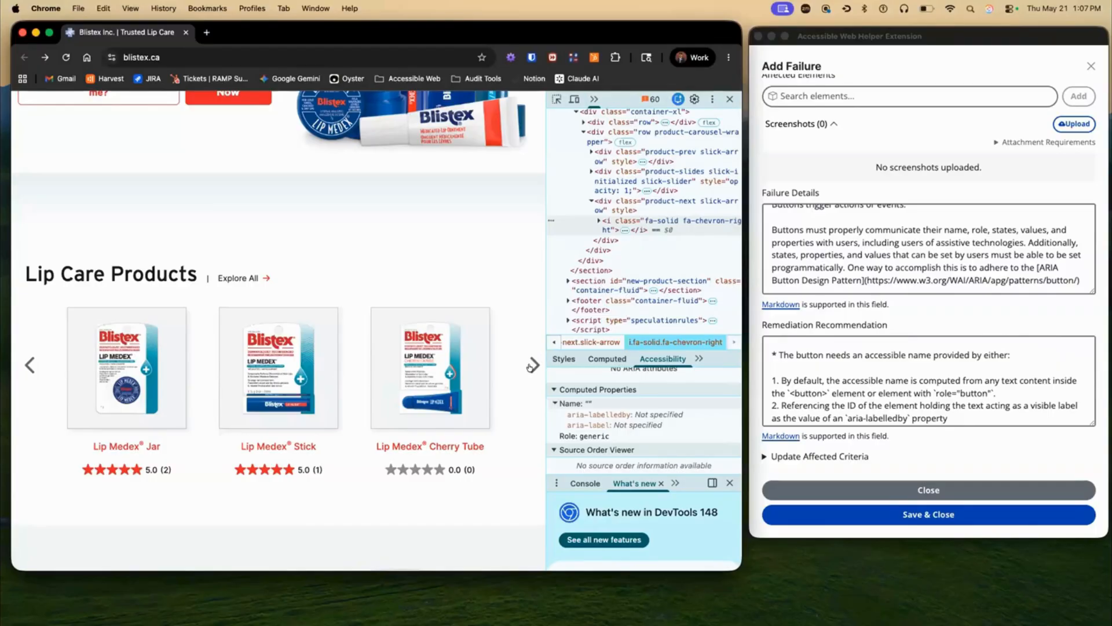
pyautogui.scroll(-2, 530, 366)
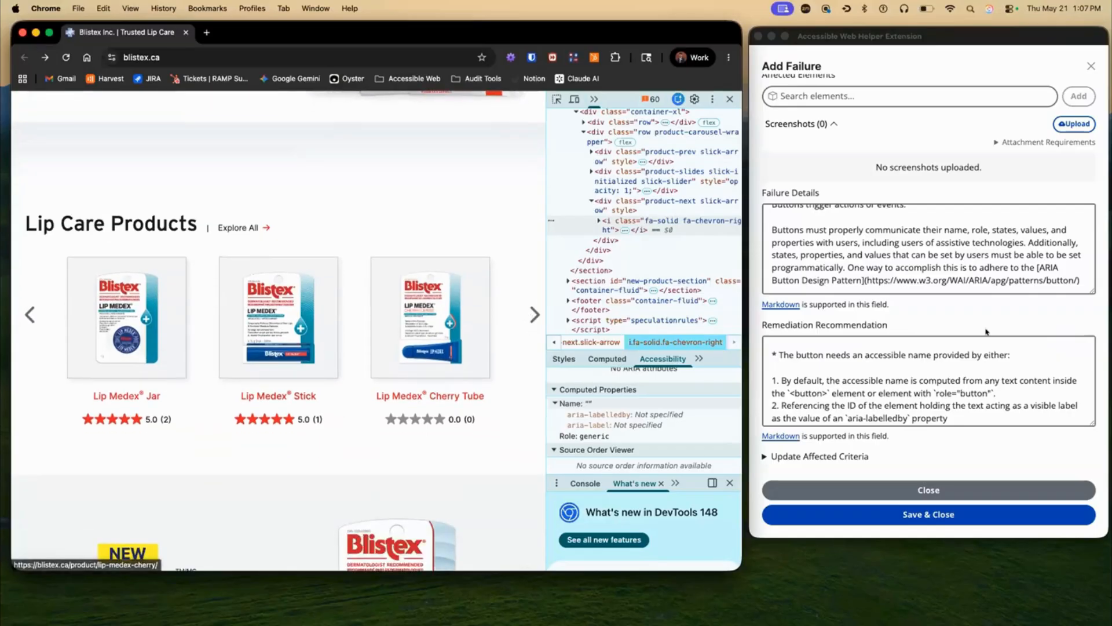
pyautogui.scroll(-3, 960, 390)
pyautogui.scroll(-5, 960, 390)
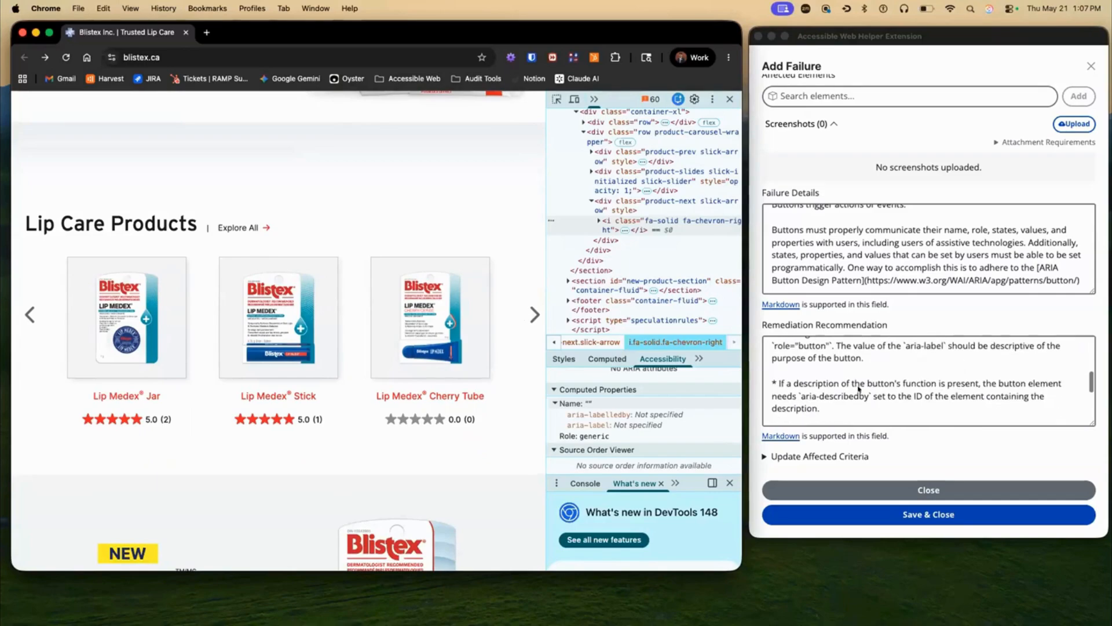
pyautogui.scroll(-2, 859, 389)
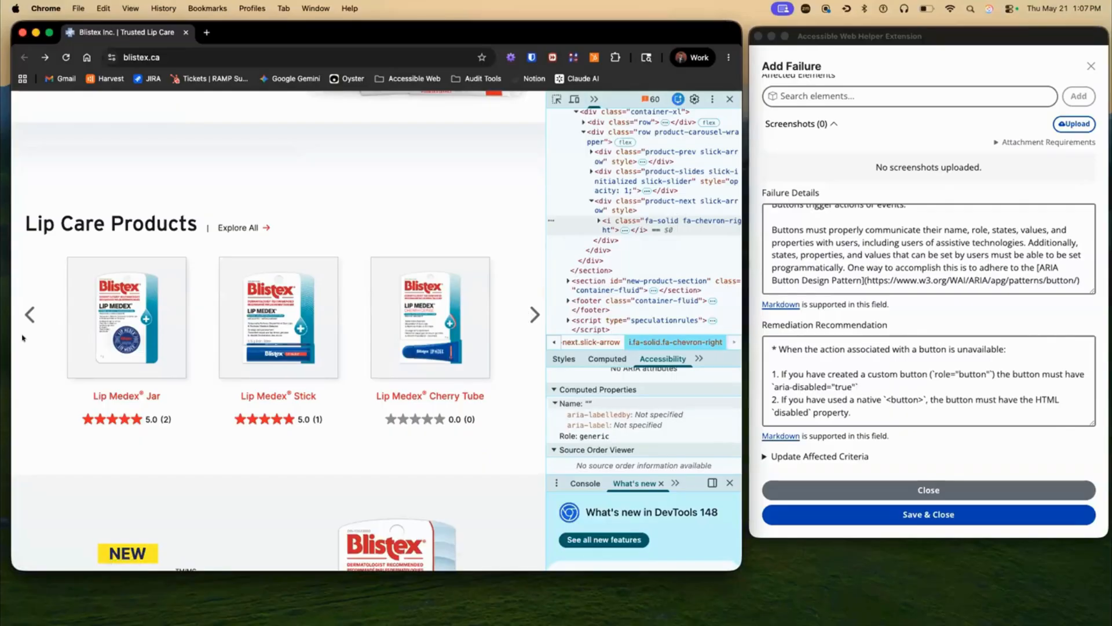
pyautogui.scroll(-5, 922, 369)
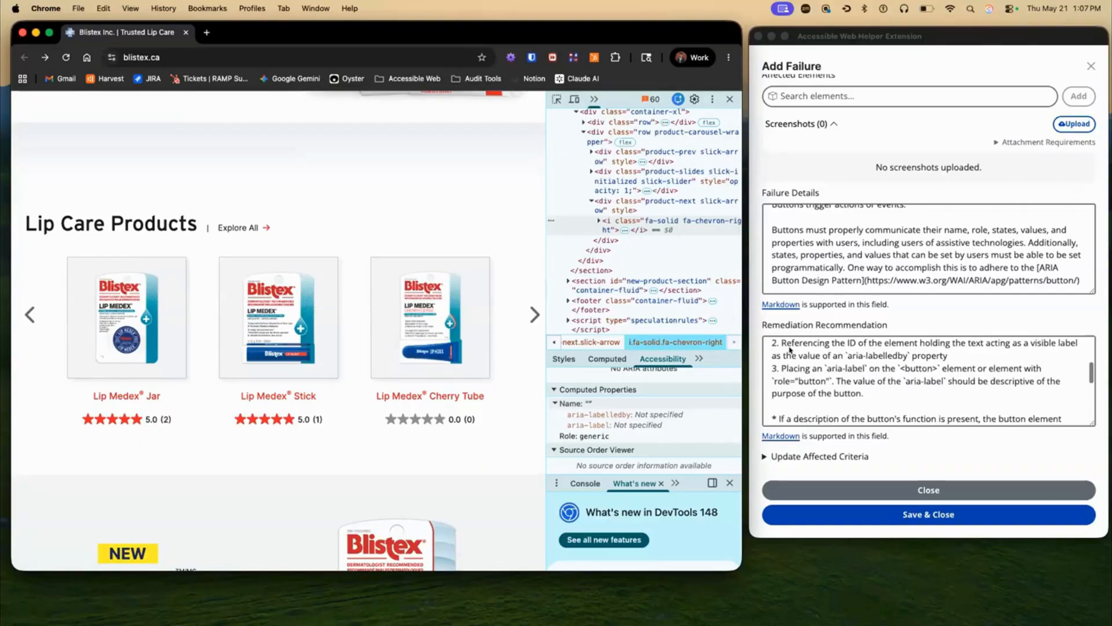
pyautogui.scroll(4, 790, 350)
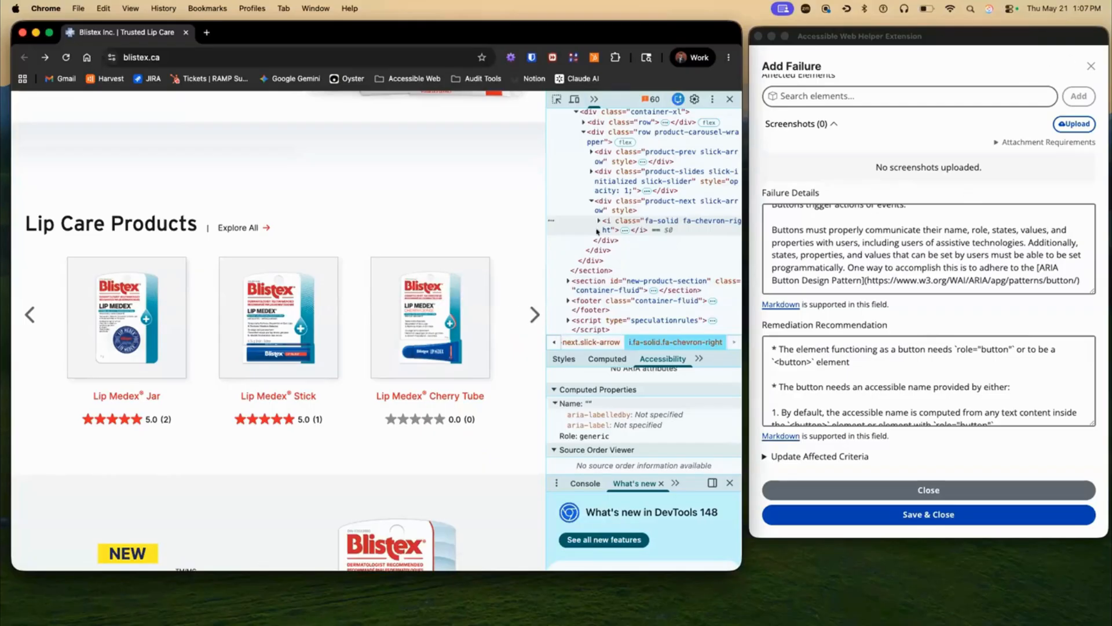
pyautogui.click(1091, 65)
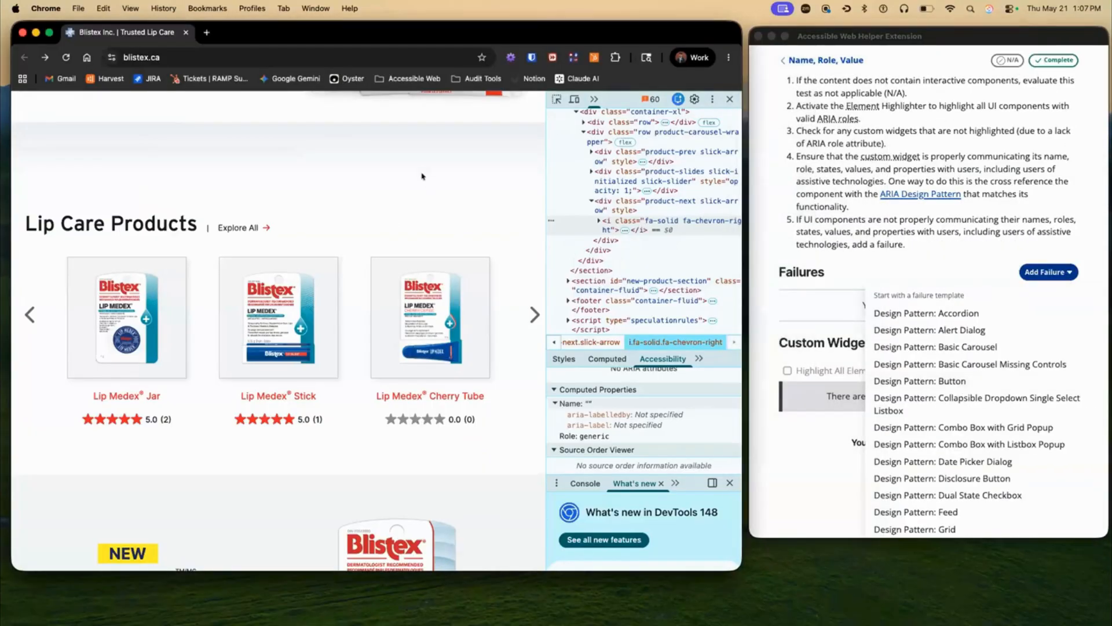
# Inspect the Lip Medex Stick image in the carousel and examine its enclosing link's markup and computed accessibility properties
pyautogui.scroll(-2, 457, 178)
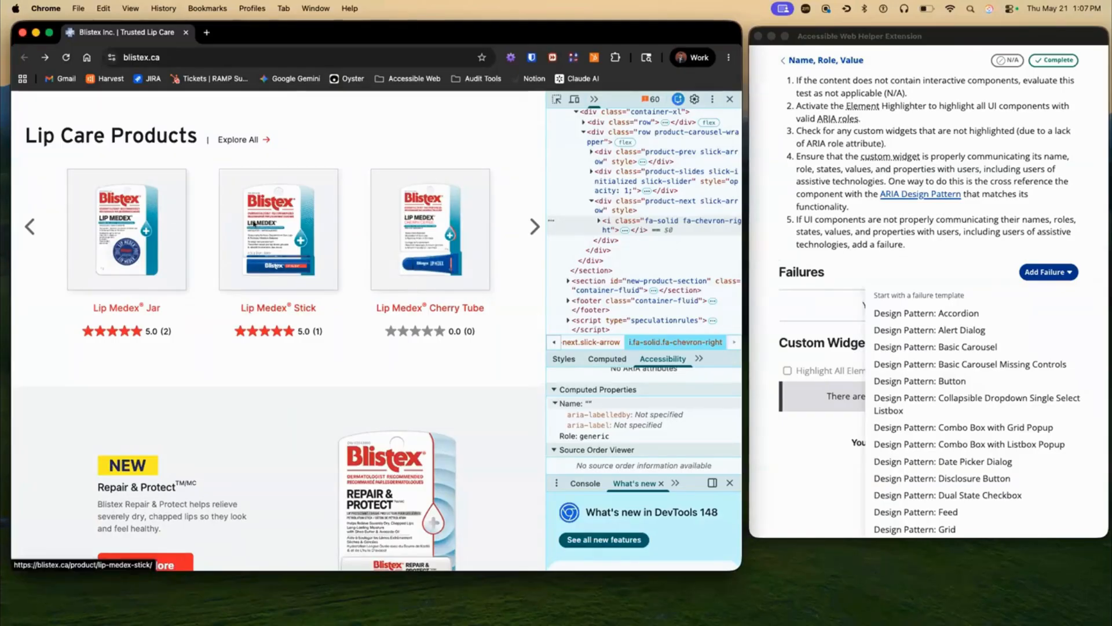
pyautogui.rightClick(254, 223)
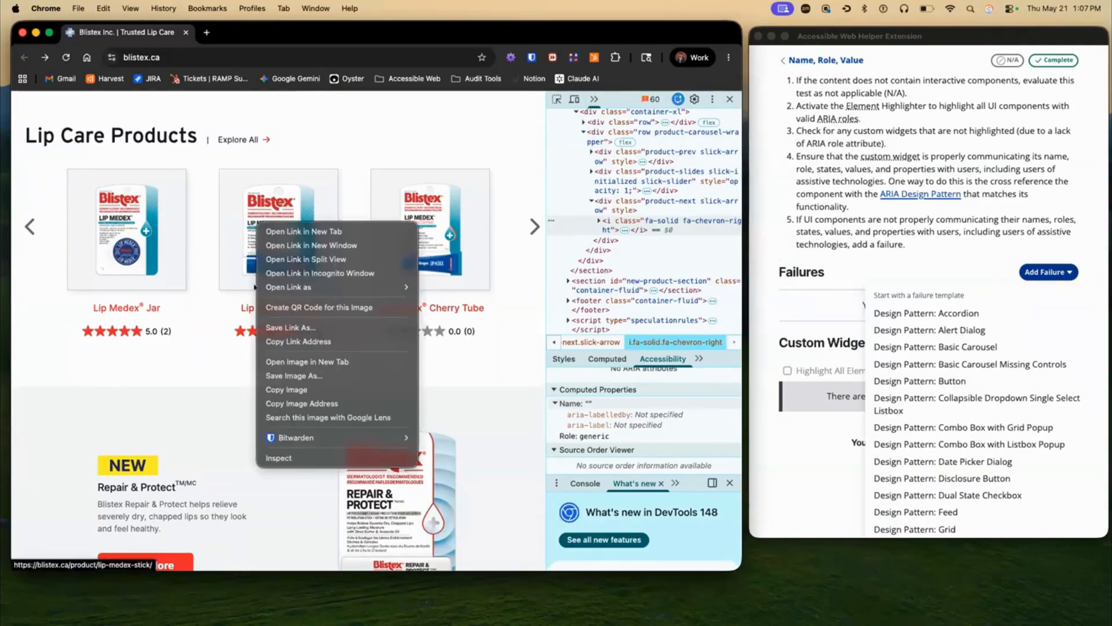
pyautogui.click(267, 457)
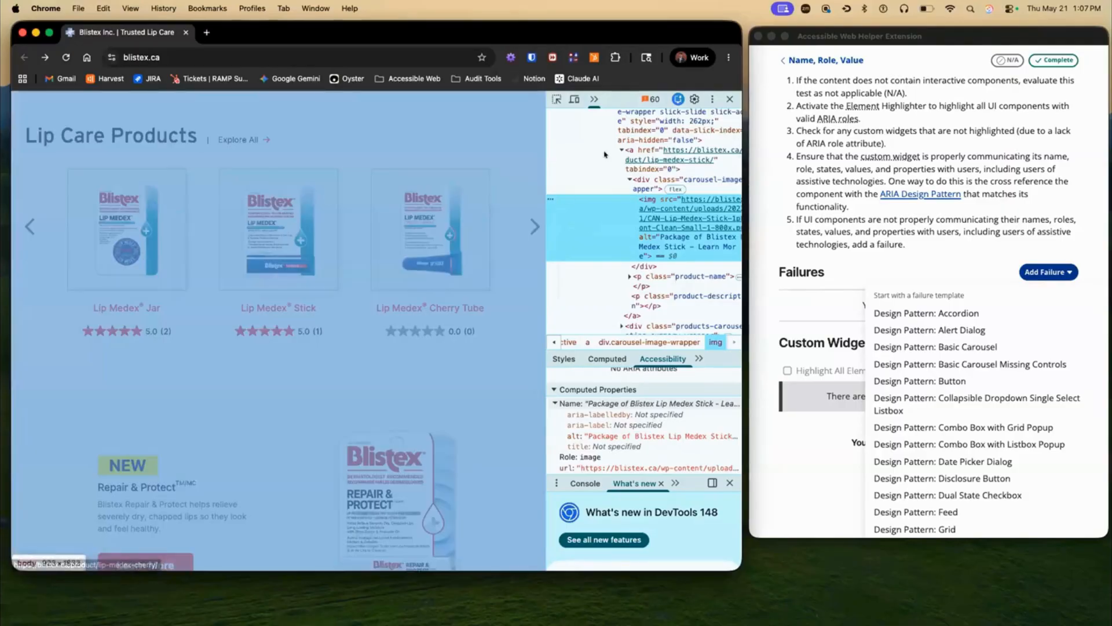
pyautogui.click(636, 153)
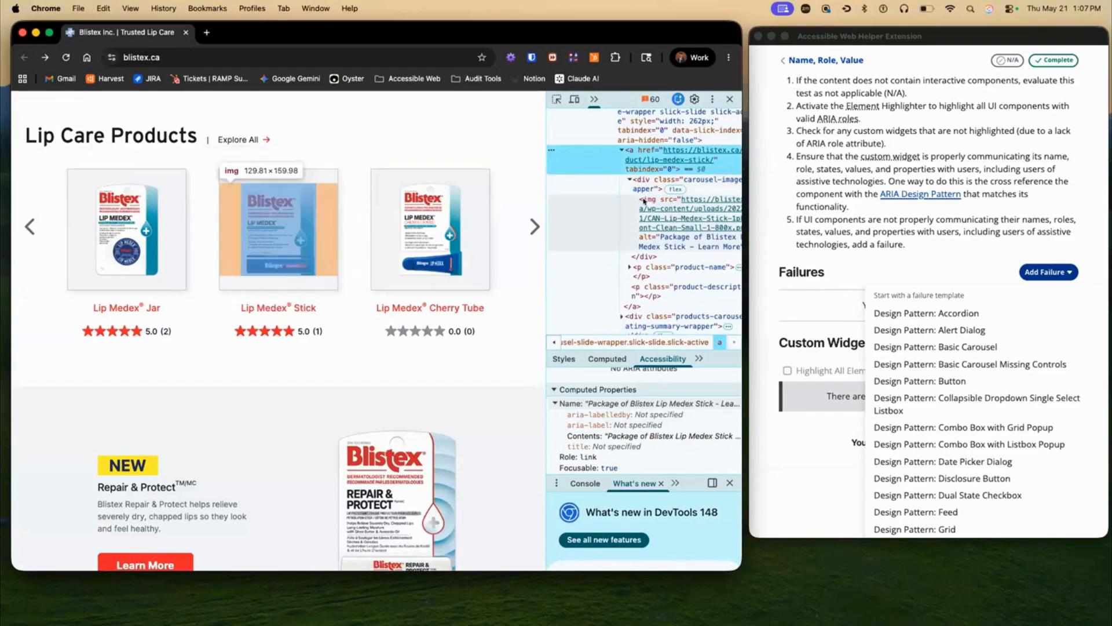
pyautogui.moveTo(668, 219)
pyautogui.hscroll(1, 669, 218)
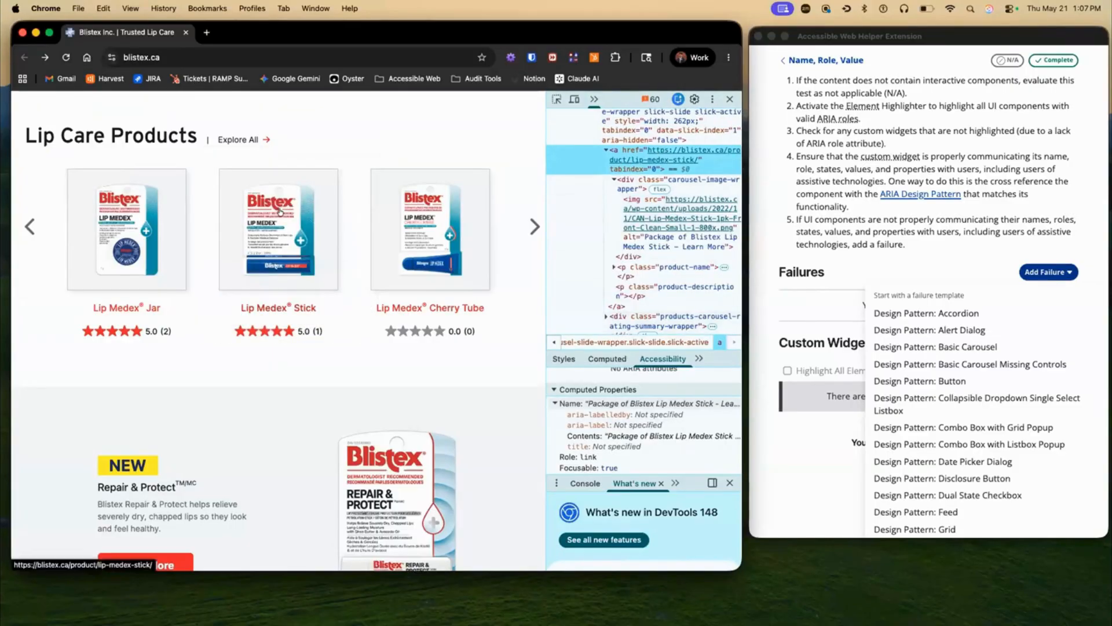
pyautogui.moveTo(636, 194)
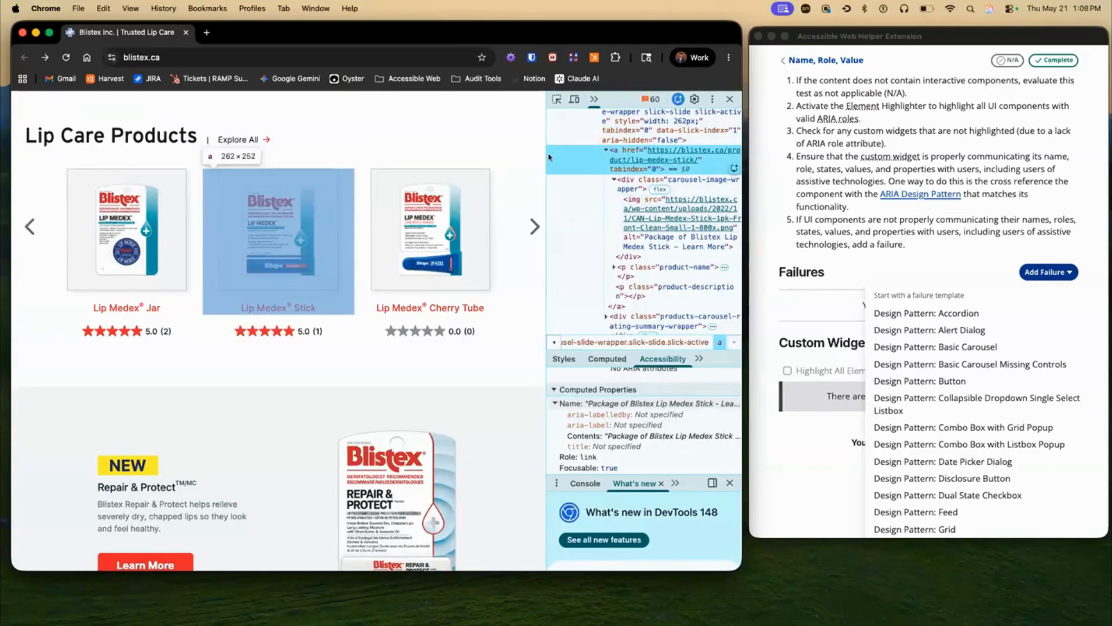
# Inspect the Lip Medex Stick product name and expand its paragraph element to read the text content
pyautogui.rightClick(300, 305)
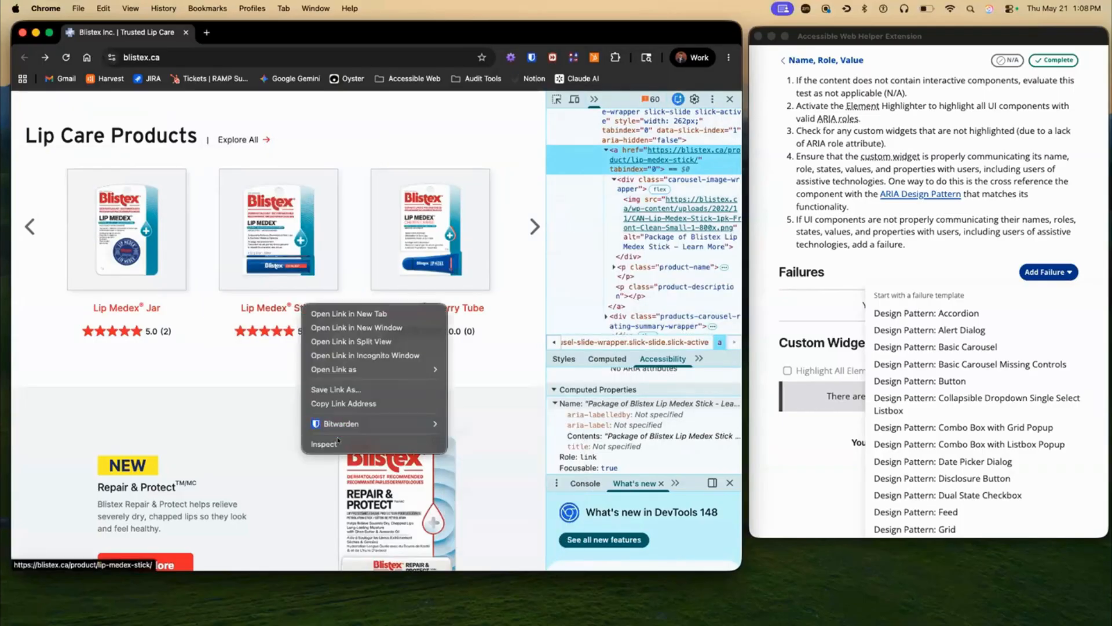
pyautogui.click(336, 444)
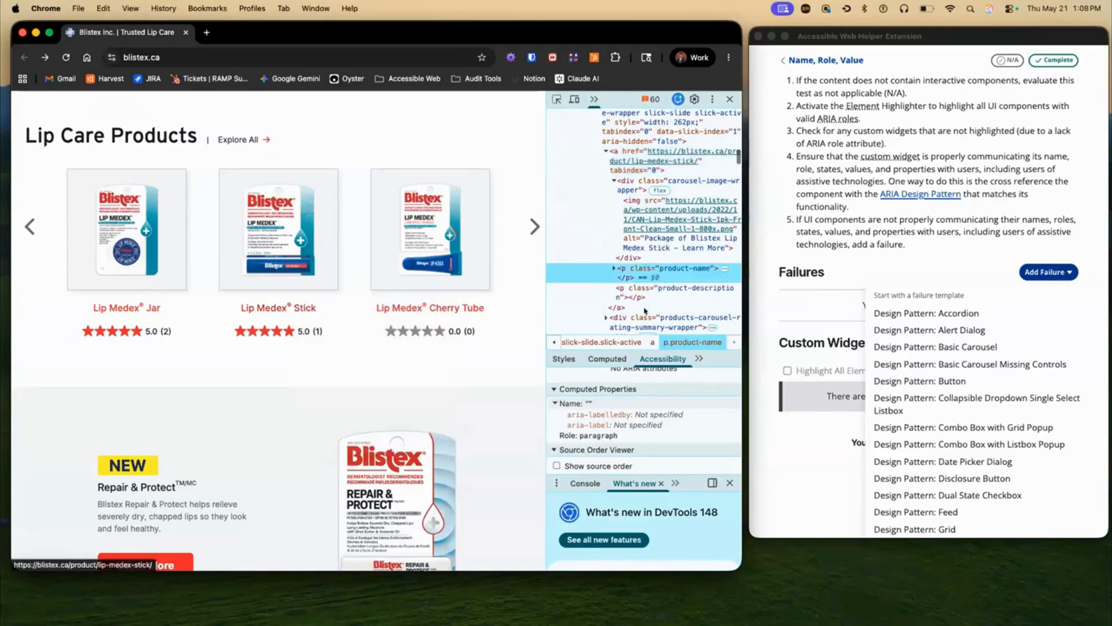
pyautogui.click(613, 268)
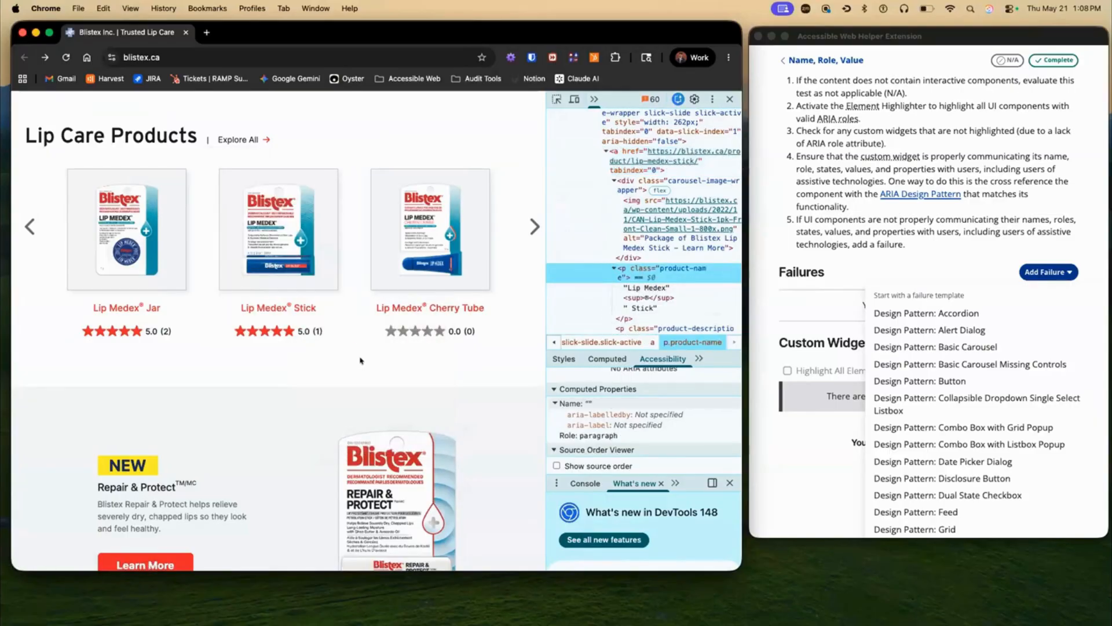
# Move keyboard focus forward and backward through the Lip Medex Jar and Lip Medex Stick links and ratings to check their focus stops
pyautogui.scroll(5, 355, 357)
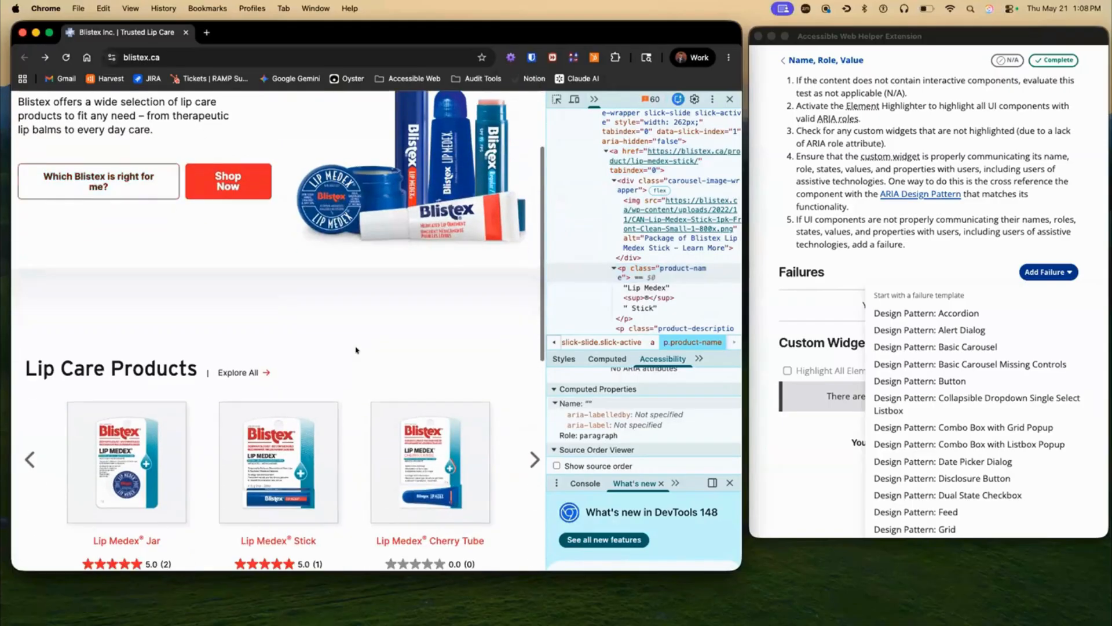
pyautogui.press('Tab')
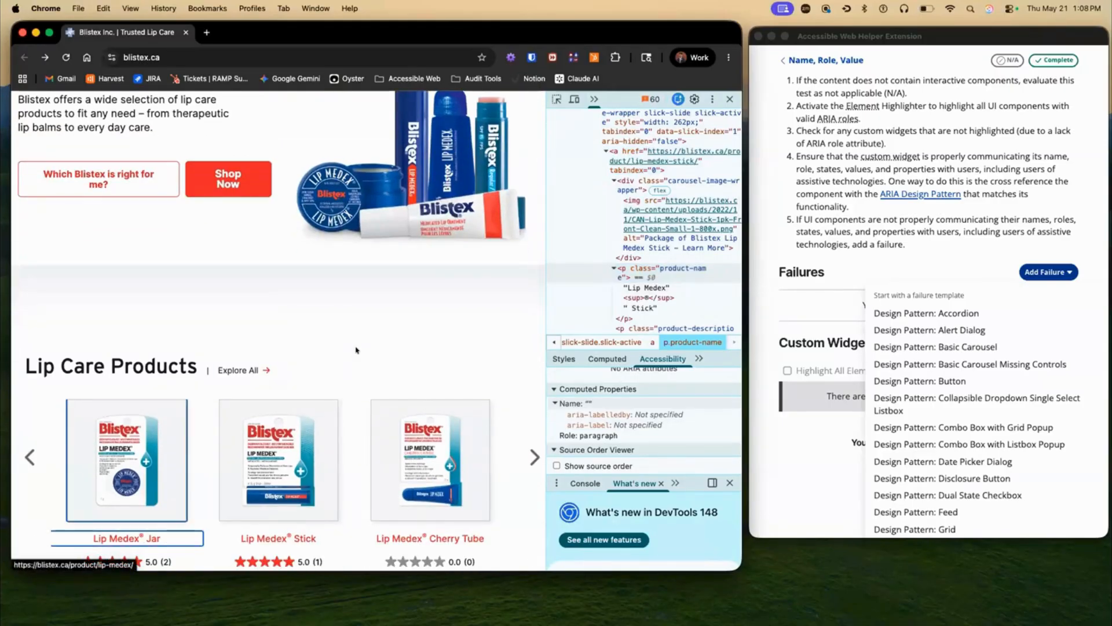
pyautogui.press('Tab')
pyautogui.press('Tab')
pyautogui.press('Tab')
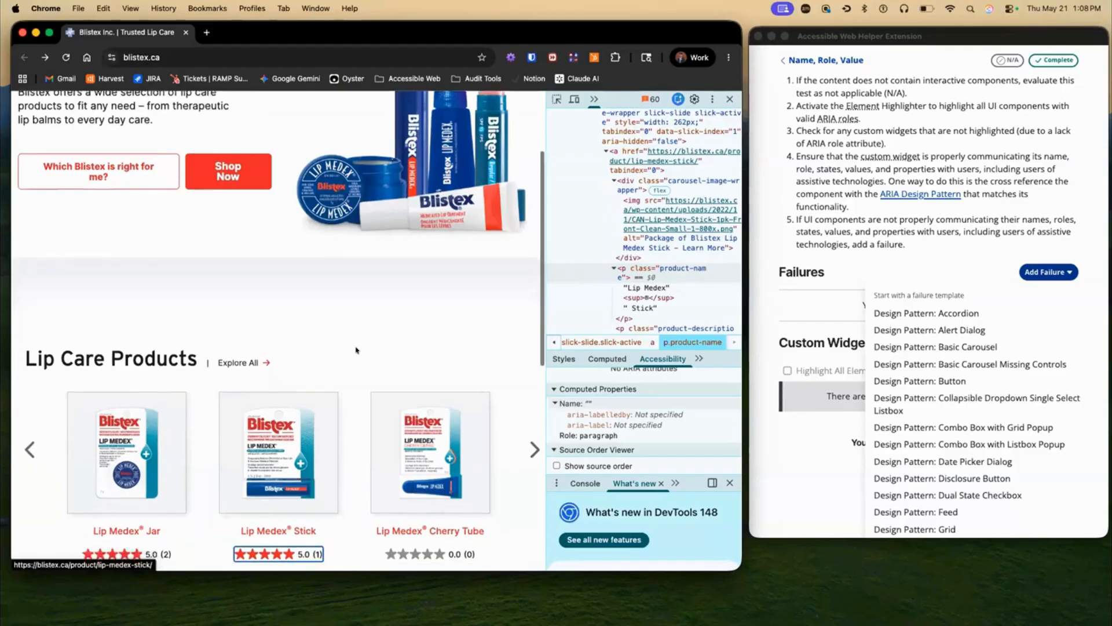
pyautogui.scroll(-3, 355, 350)
pyautogui.hotkey('shift', 'Tab')
pyautogui.hotkey('shift', 'Tab')
pyautogui.press('Tab')
pyautogui.hotkey('shift', 'Tab')
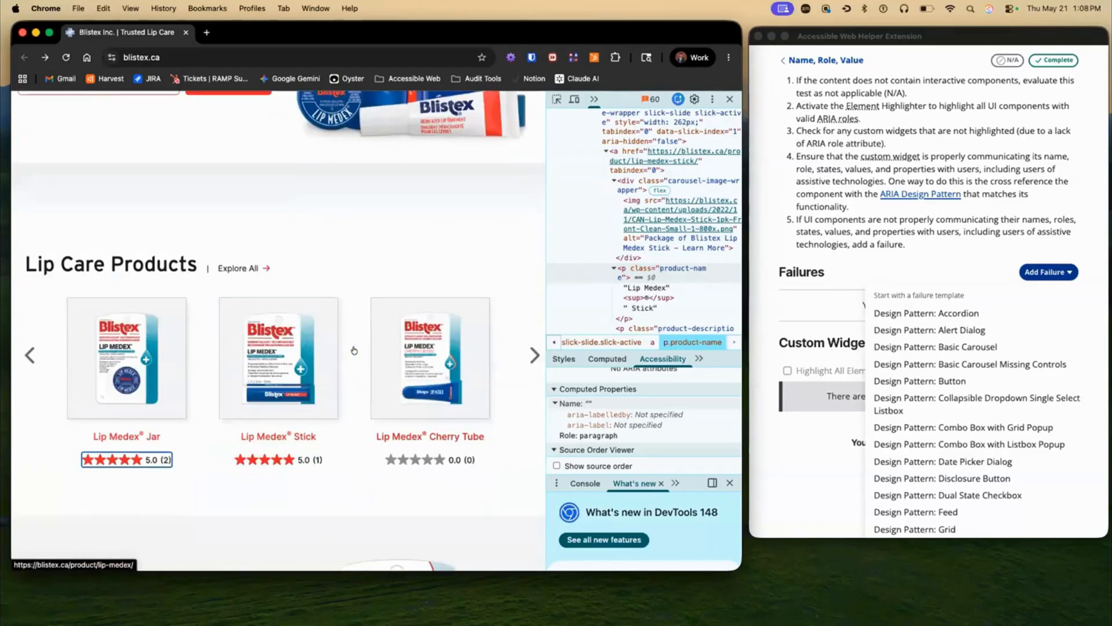
pyautogui.press('Tab')
pyautogui.press('Tab')
pyautogui.press('Tab')
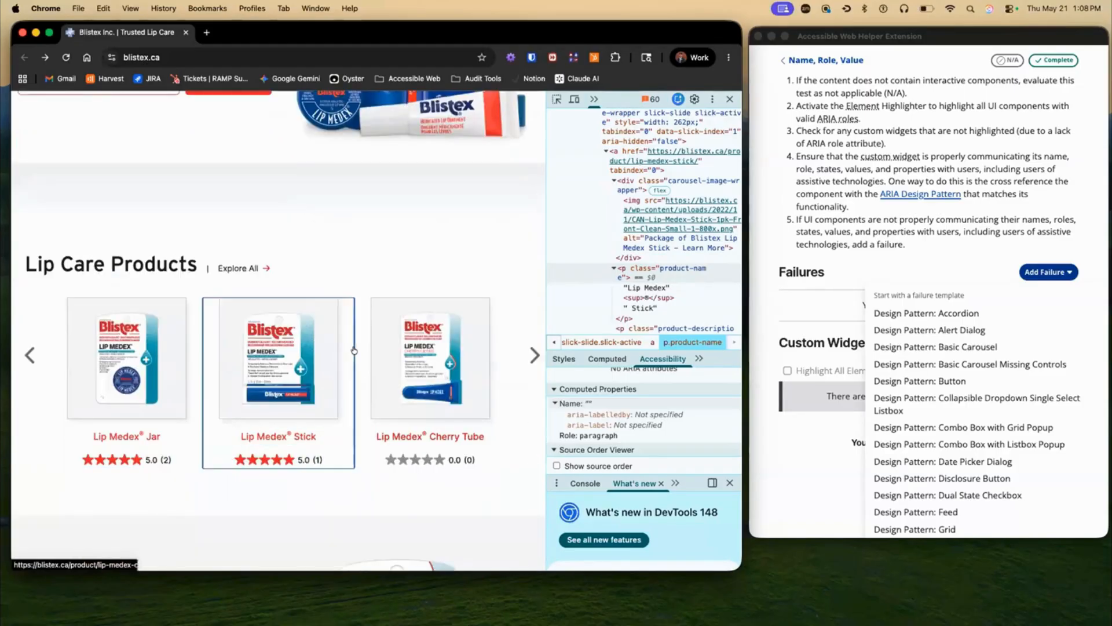
# Inspect the Lip Medex Stick star rating and examine its parent link's ARIA label, computed name and role
pyautogui.rightClick(281, 454)
pyautogui.click(301, 590)
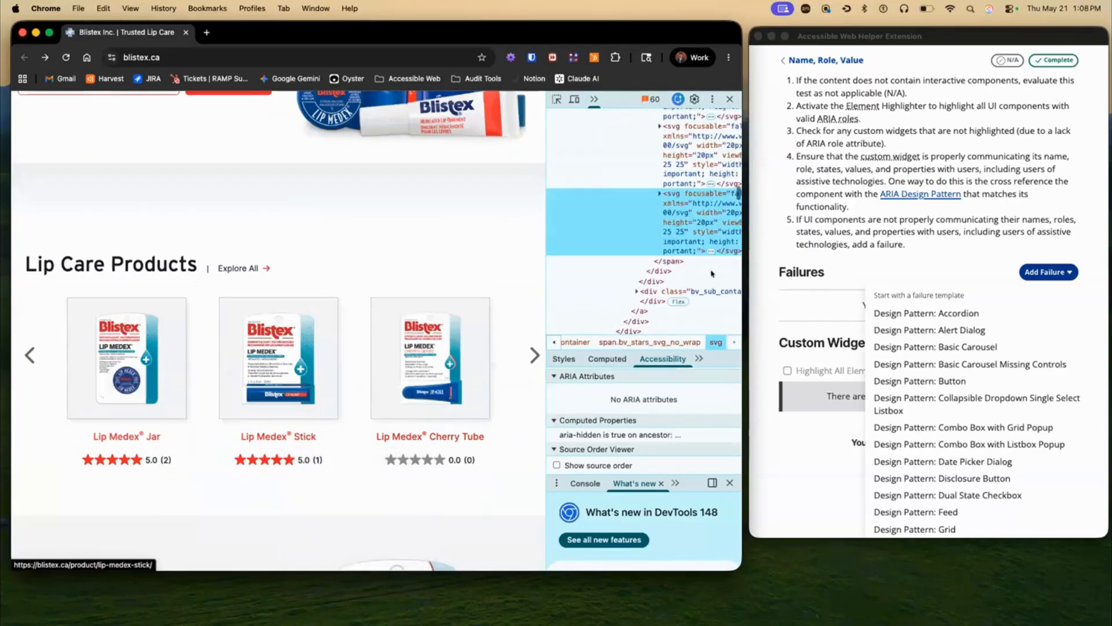
pyautogui.scroll(4, 698, 215)
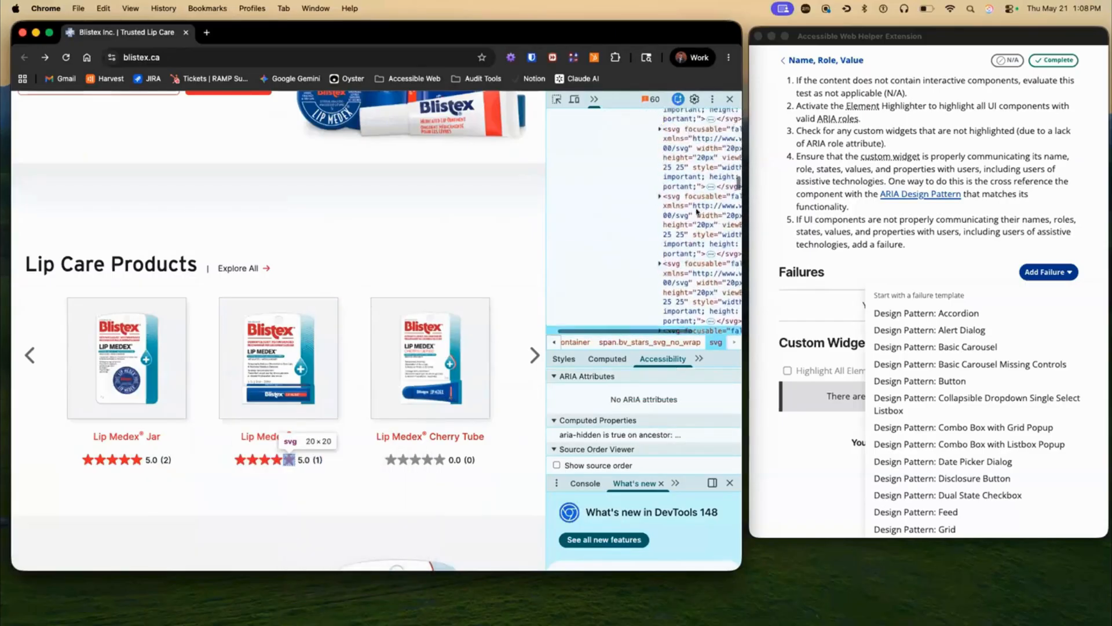
pyautogui.scroll(5, 697, 212)
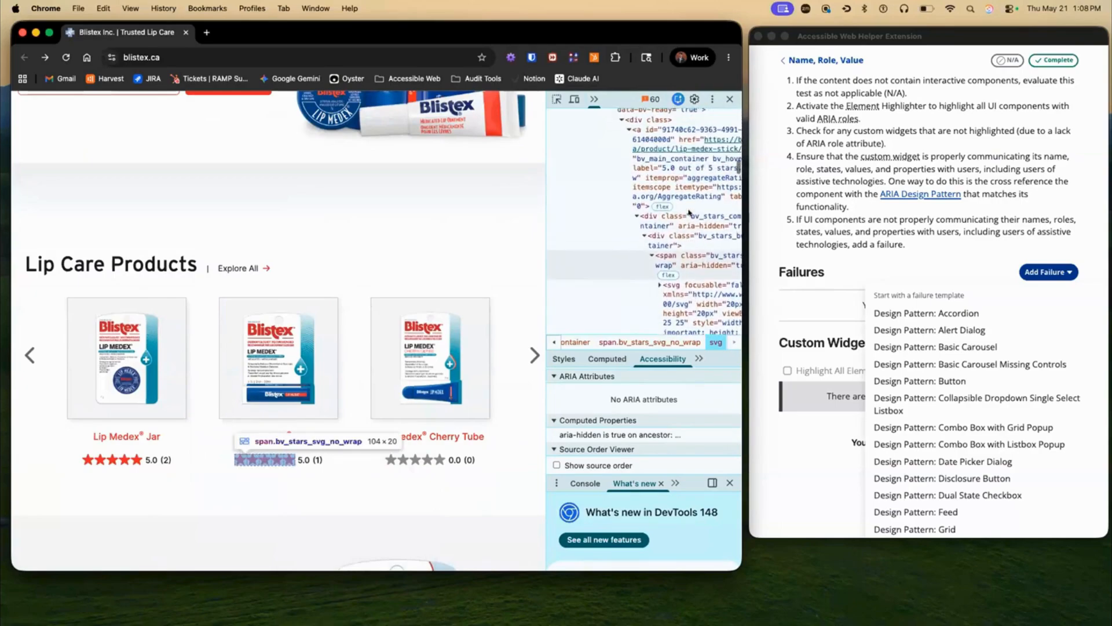
pyautogui.scroll(1, 690, 214)
pyautogui.click(673, 180)
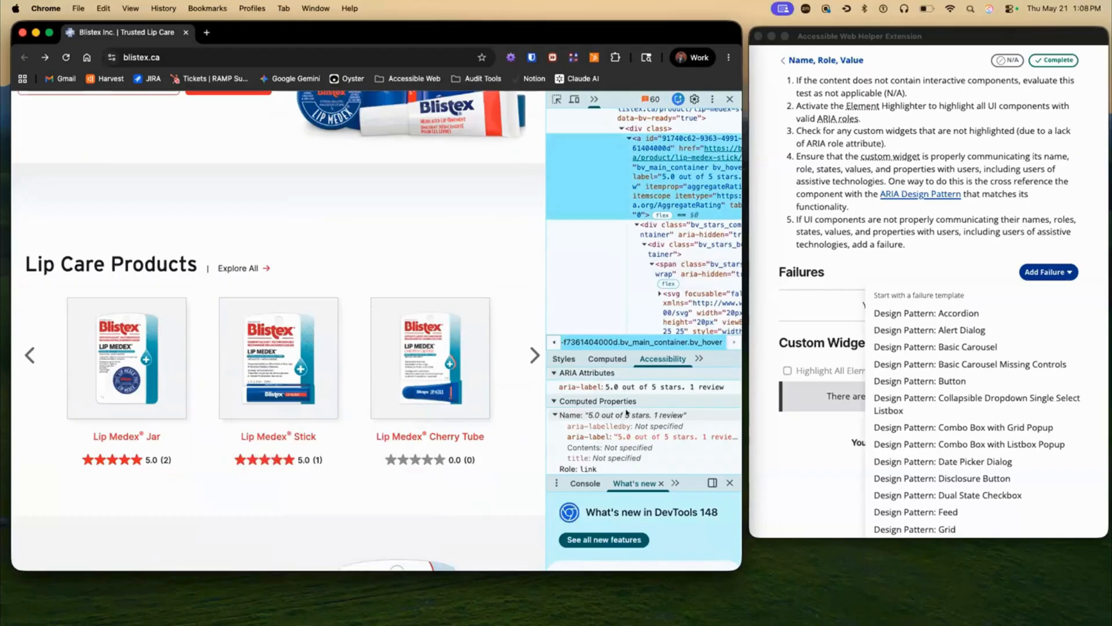
pyautogui.scroll(-3, 627, 411)
pyautogui.scroll(2, 626, 411)
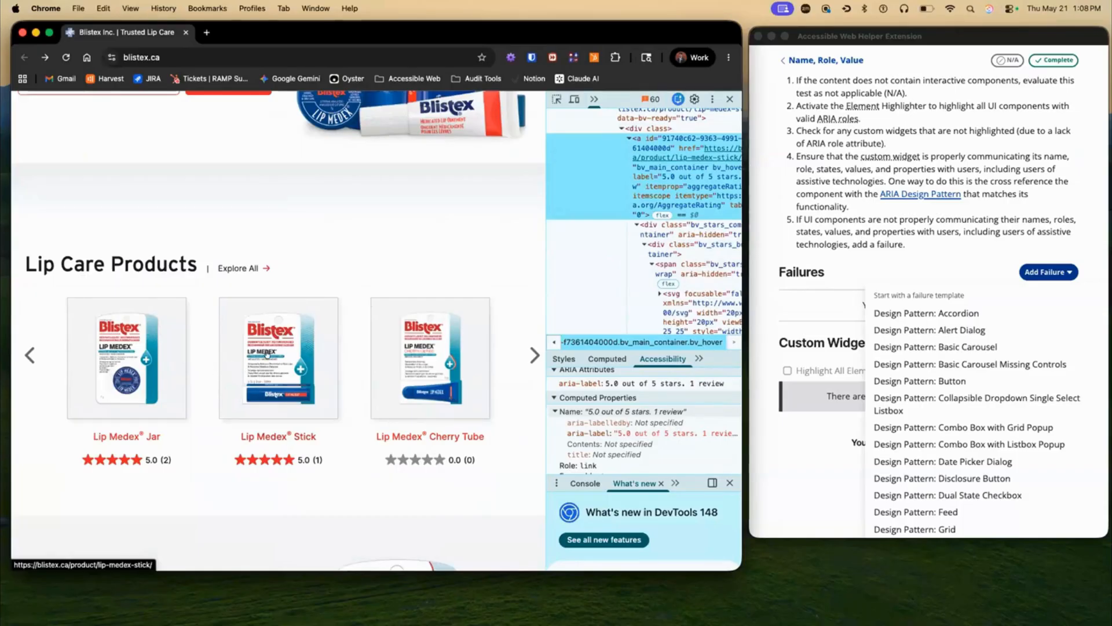
# Start a new Name, Role, Value failure from the "Design Pattern: Basic Carousel" template
pyautogui.click(933, 246)
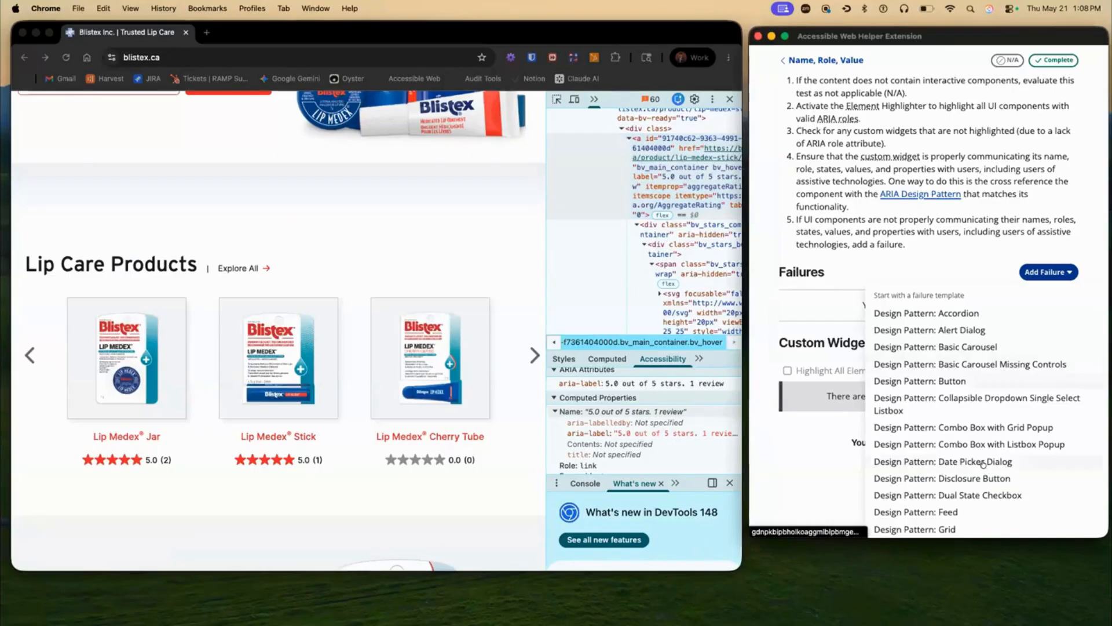
pyautogui.scroll(-2, 881, 324)
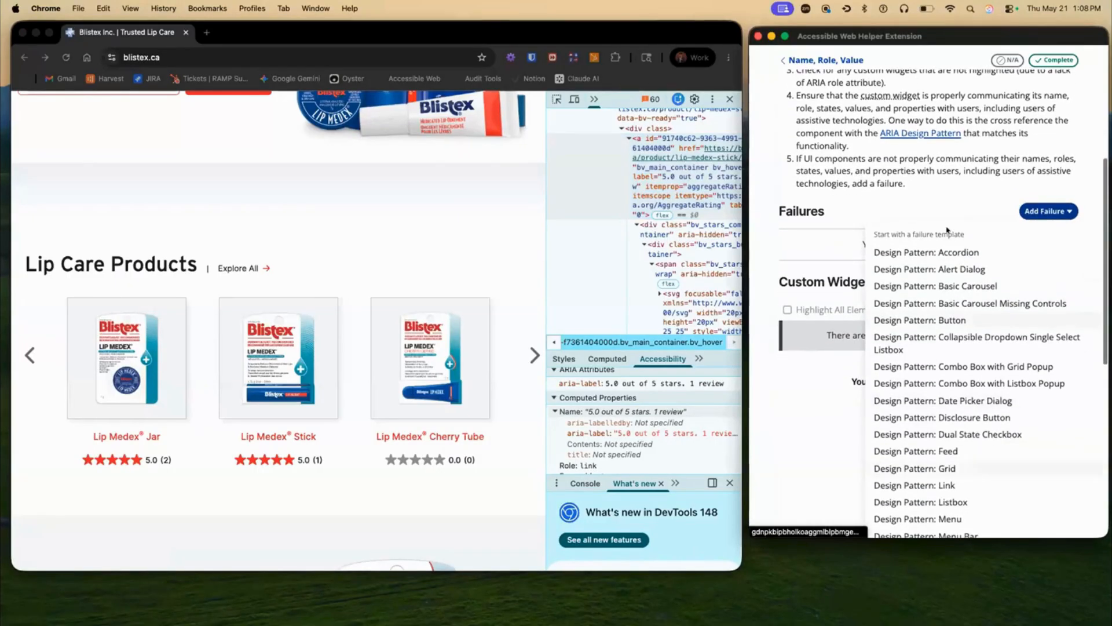
pyautogui.click(918, 286)
pyautogui.scroll(3, 918, 284)
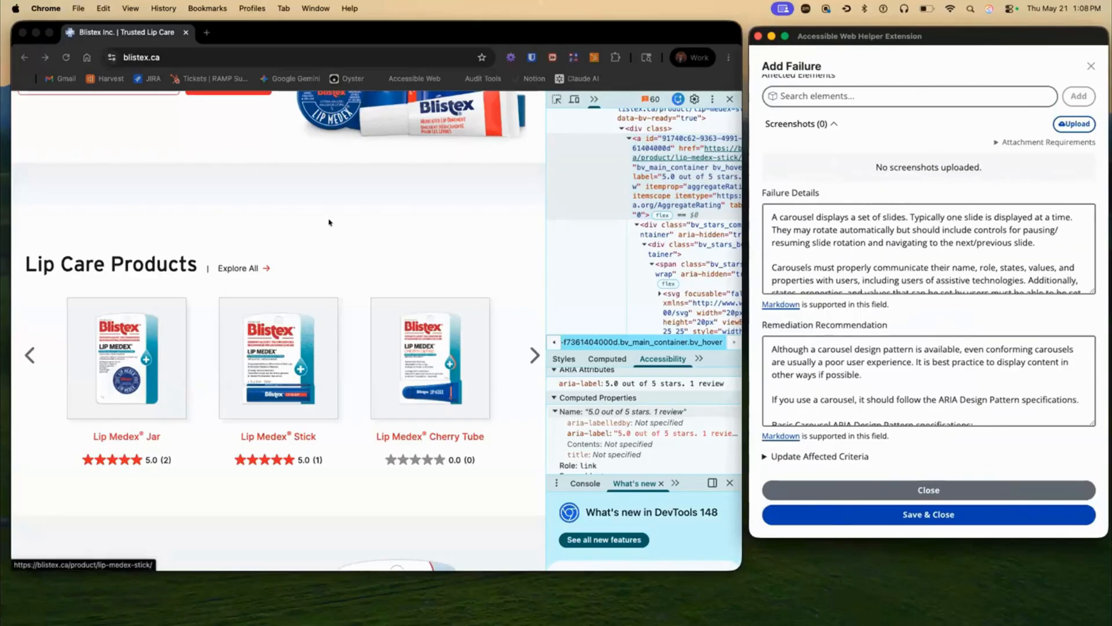
# Advance the Lip Care Products carousel to further products and read the template's failure details and remediation recommendation
pyautogui.click(534, 355)
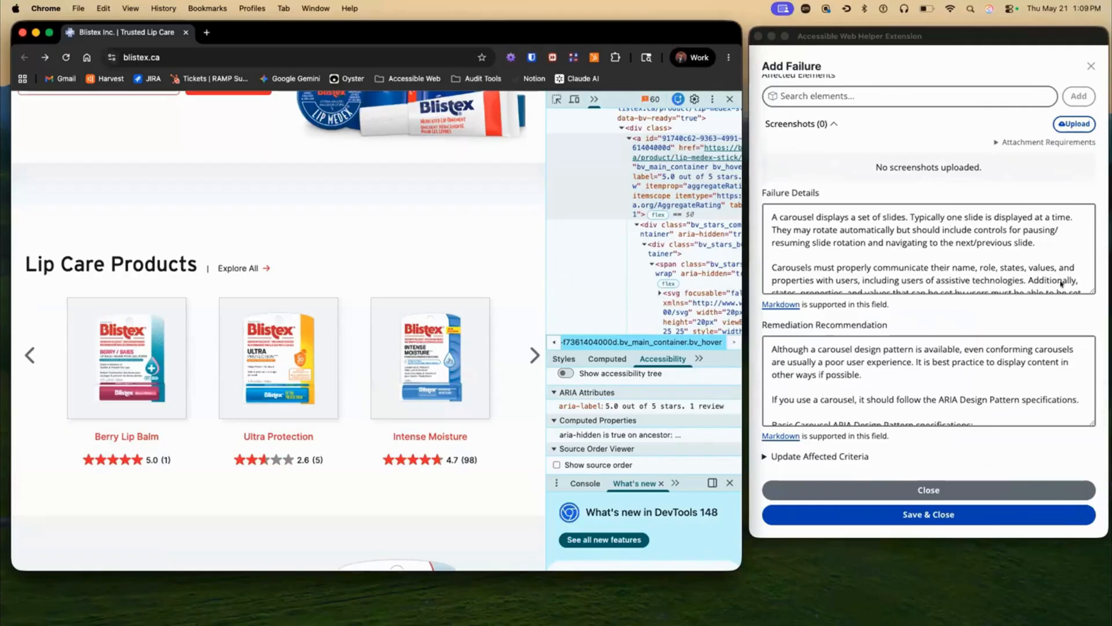
pyautogui.scroll(-3, 1058, 287)
pyautogui.scroll(-4, 996, 376)
pyautogui.scroll(1, 869, 377)
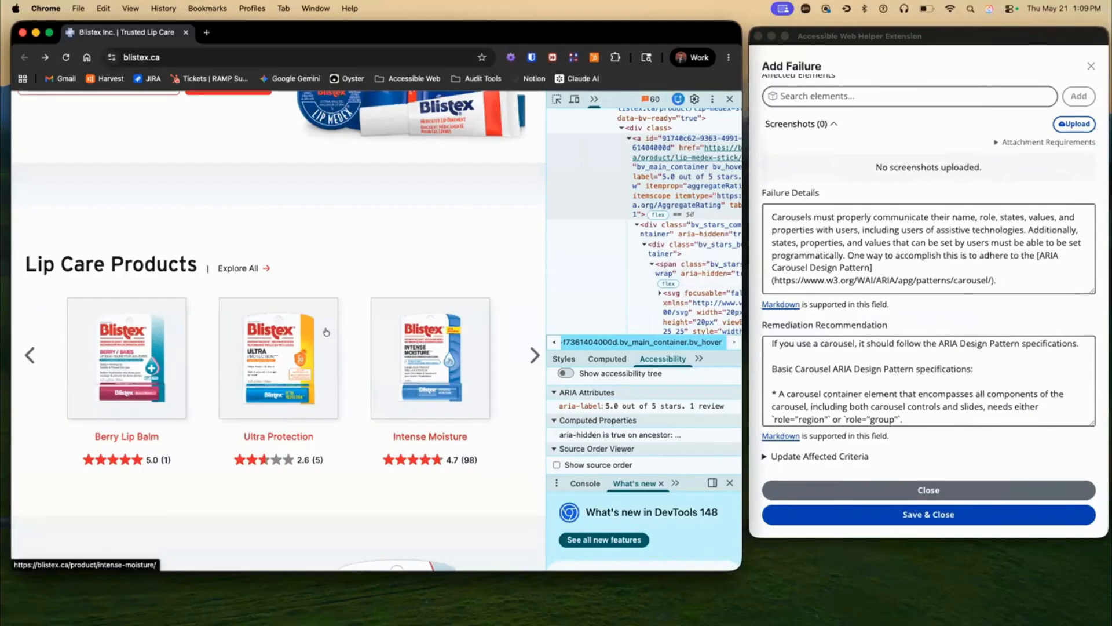
# Inspect the Intense Moisture slide and examine the accessibility properties of the enclosing product-slides and product-carousel-wrapper containers
pyautogui.rightClick(360, 322)
pyautogui.click(389, 462)
pyautogui.scroll(5, 625, 200)
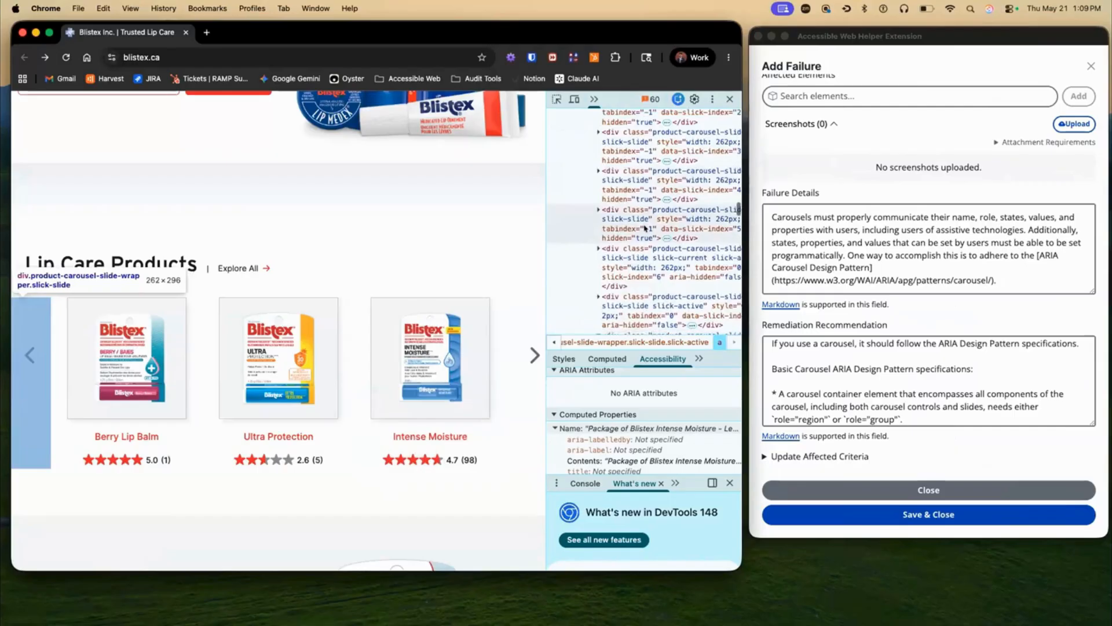
pyautogui.scroll(-3, 644, 203)
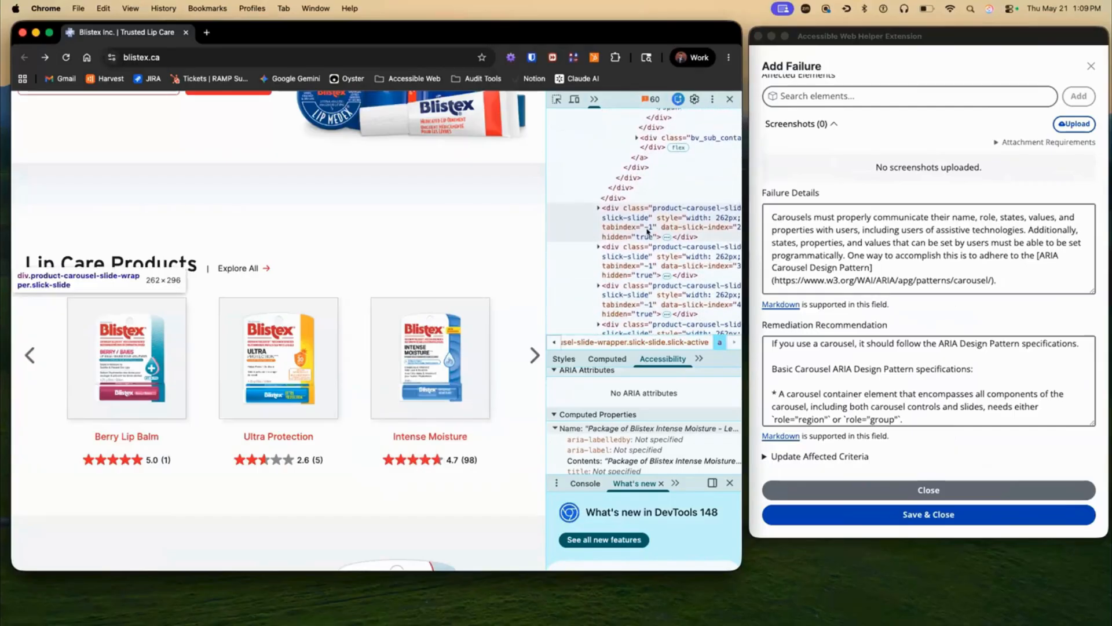
pyautogui.scroll(5, 666, 197)
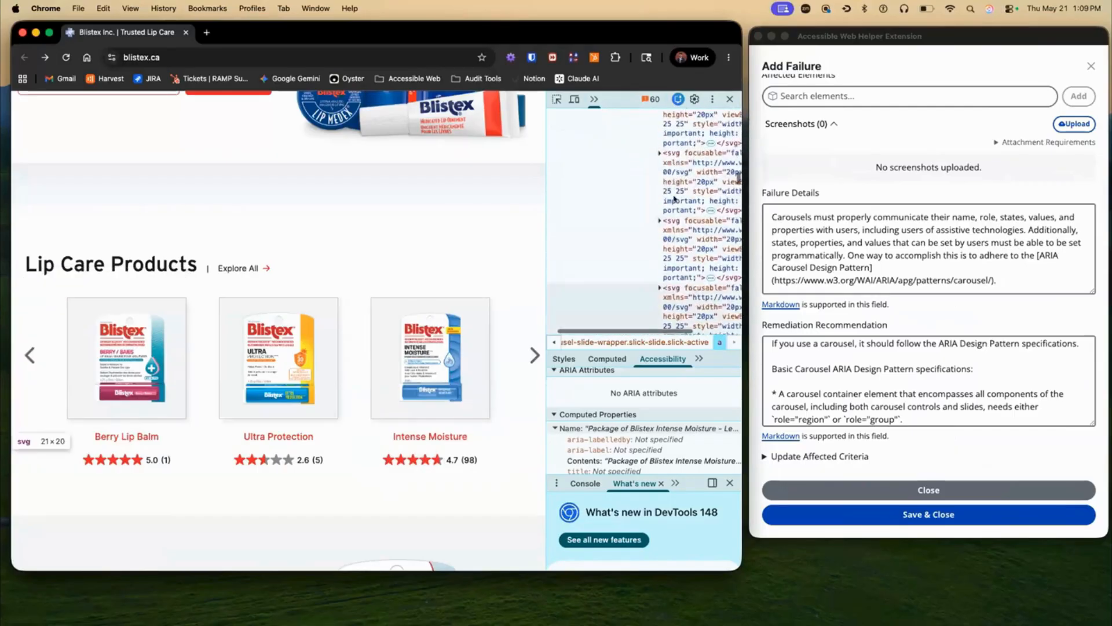
pyautogui.scroll(-5, 655, 203)
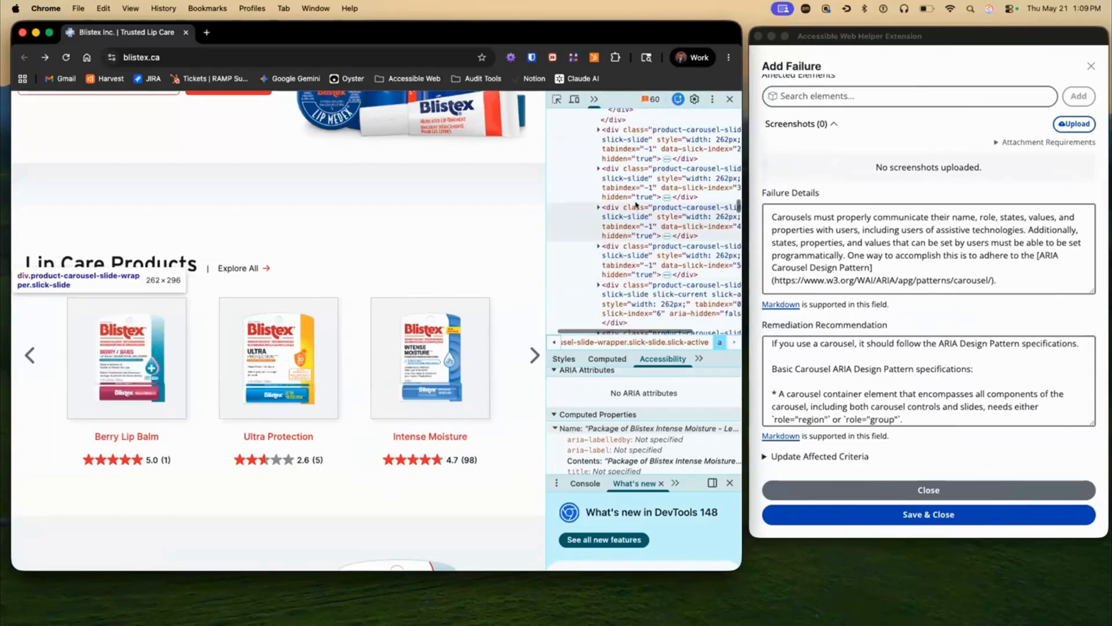
pyautogui.scroll(2, 636, 212)
pyautogui.scroll(8, 620, 208)
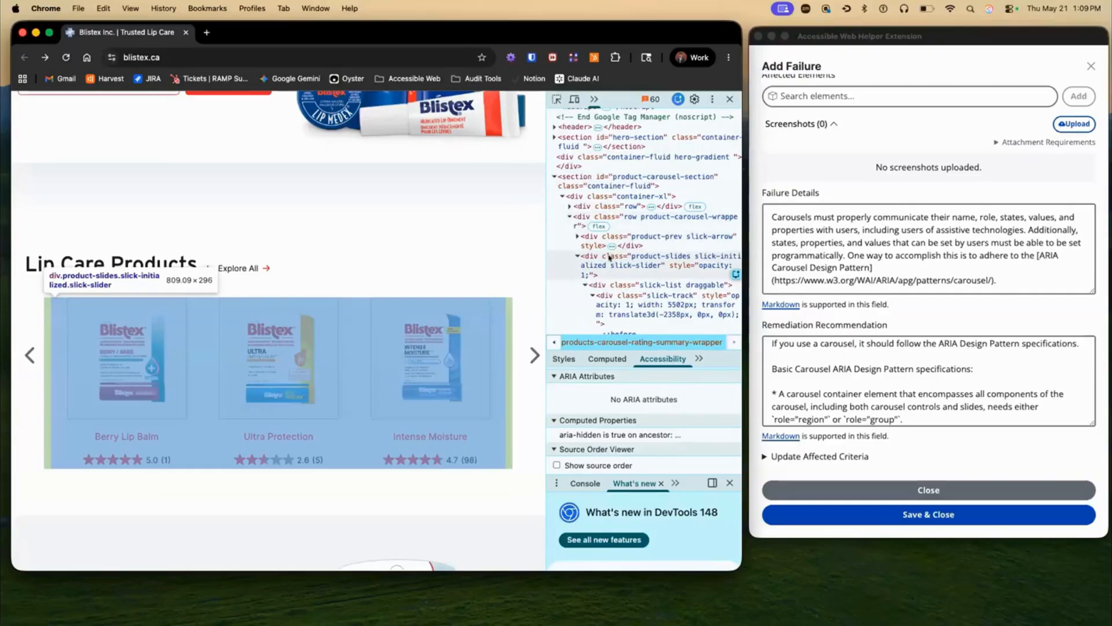
pyautogui.click(600, 259)
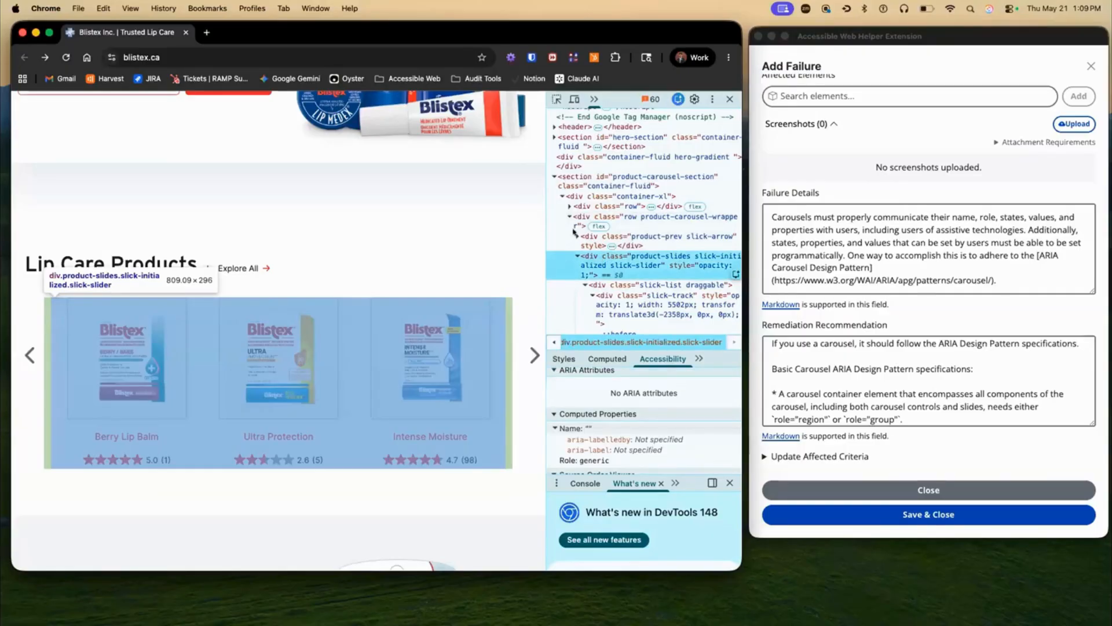
pyautogui.click(576, 226)
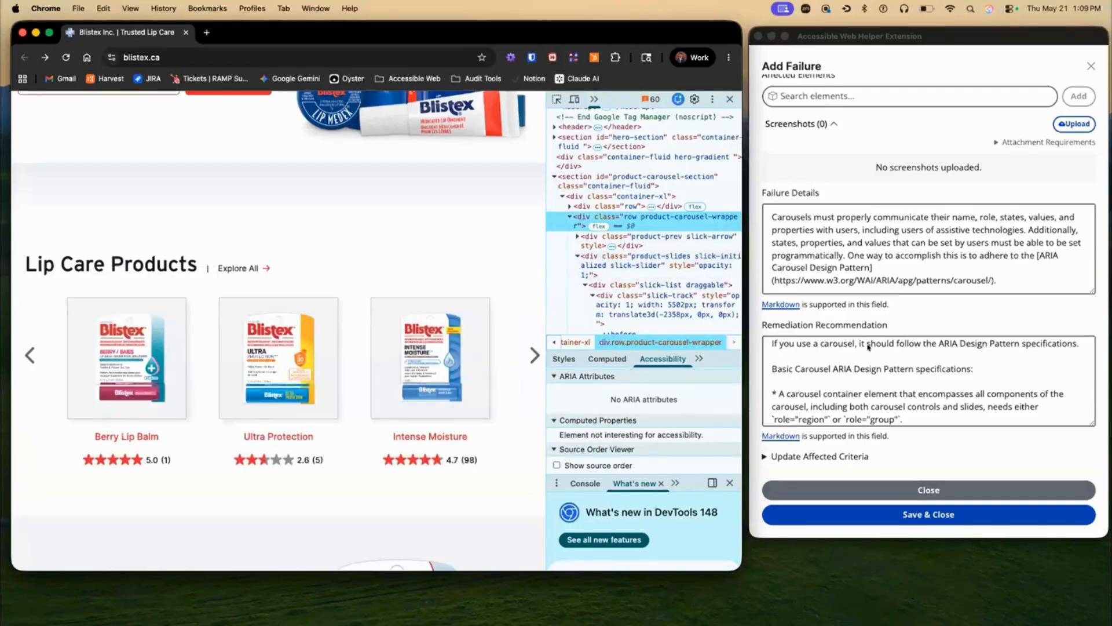
# Enlarge the Remediation Recommendation field so more of the carousel guidance fits
pyautogui.click(1091, 419)
pyautogui.moveTo(1090, 441); pyautogui.dragTo(1090, 490)
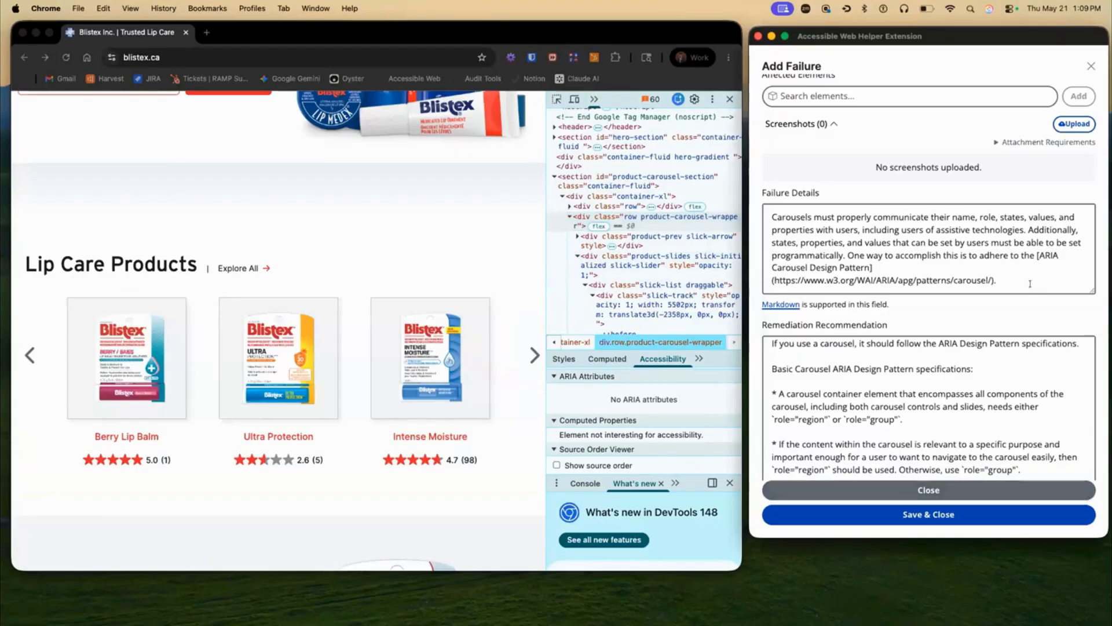
pyautogui.scroll(-2, 1033, 286)
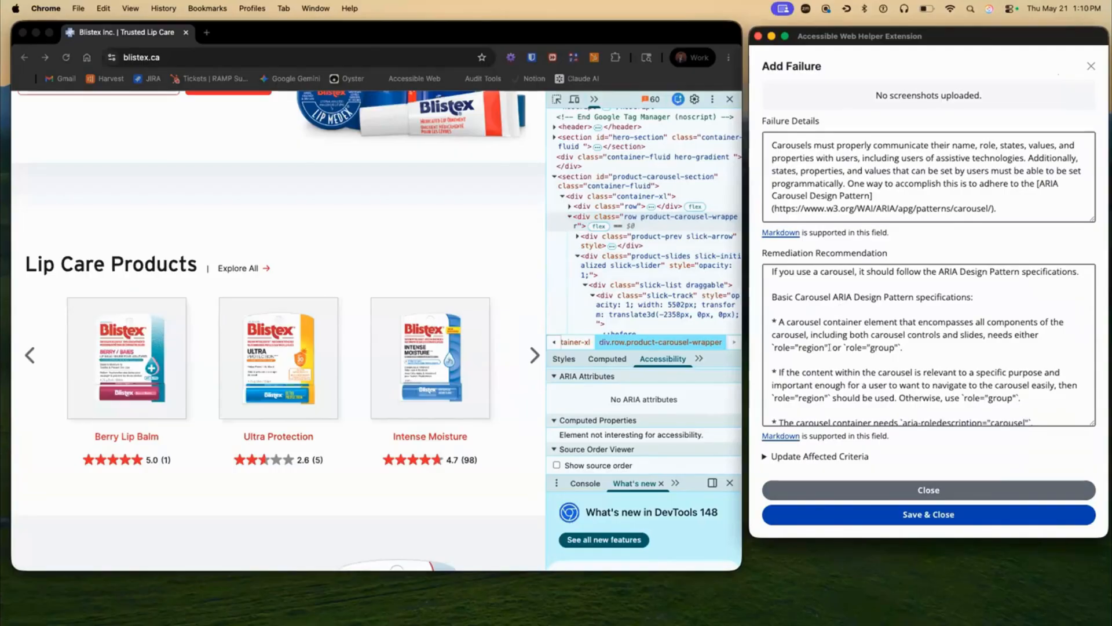
# Compare the product-carousel-wrapper element with the role, aria-roledescription and label requirements in the remediation recommendation
pyautogui.click(634, 230)
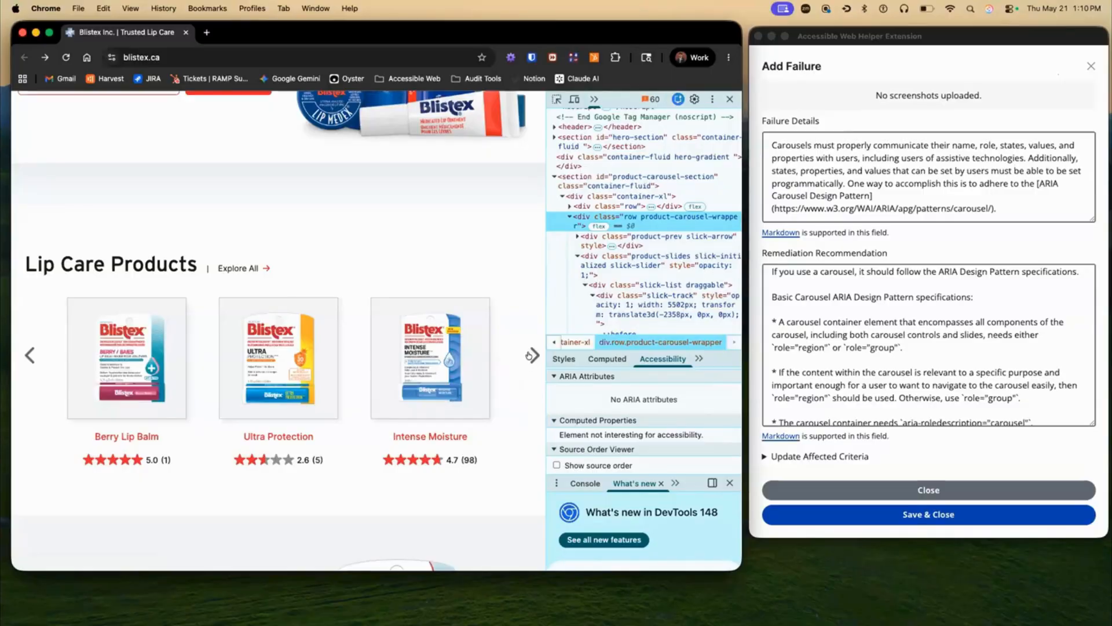
pyautogui.scroll(-1, 529, 355)
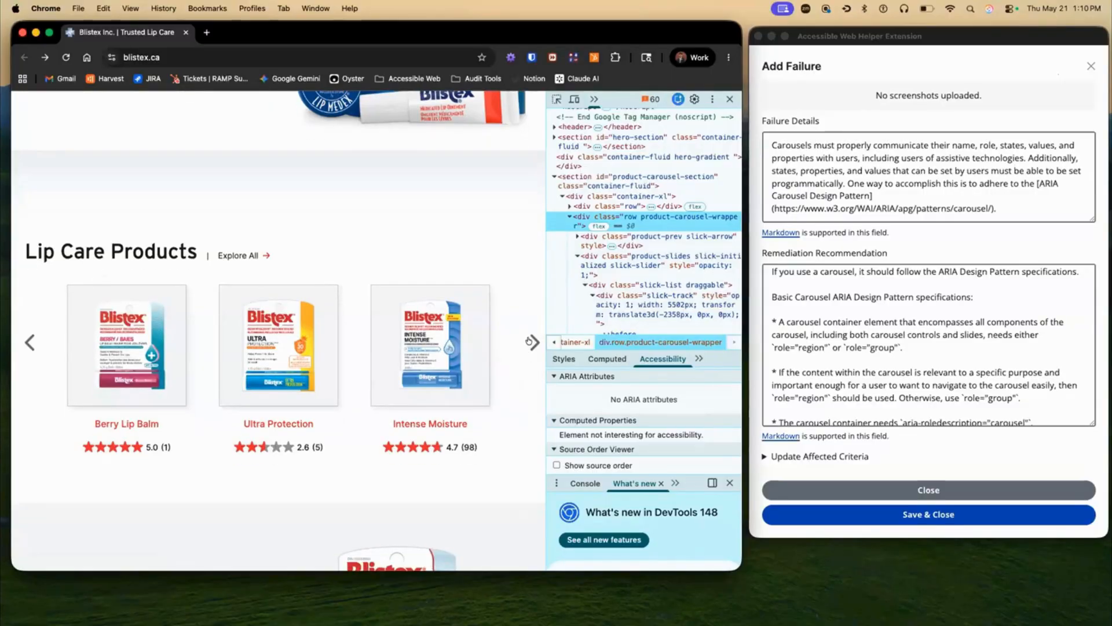
pyautogui.scroll(-5, 825, 276)
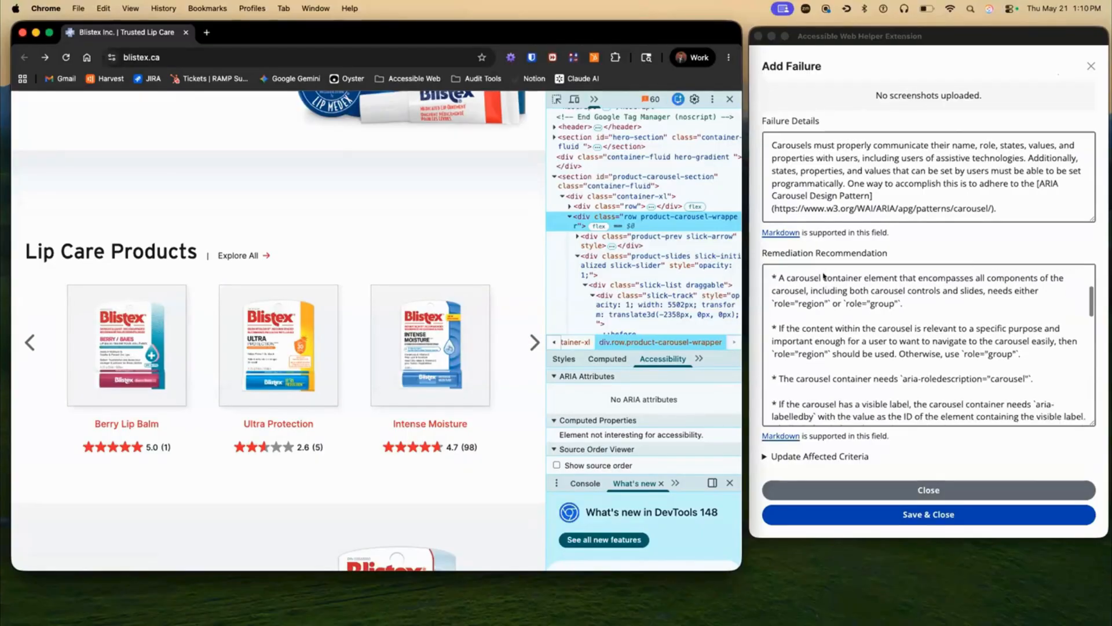
pyautogui.scroll(-2, 840, 332)
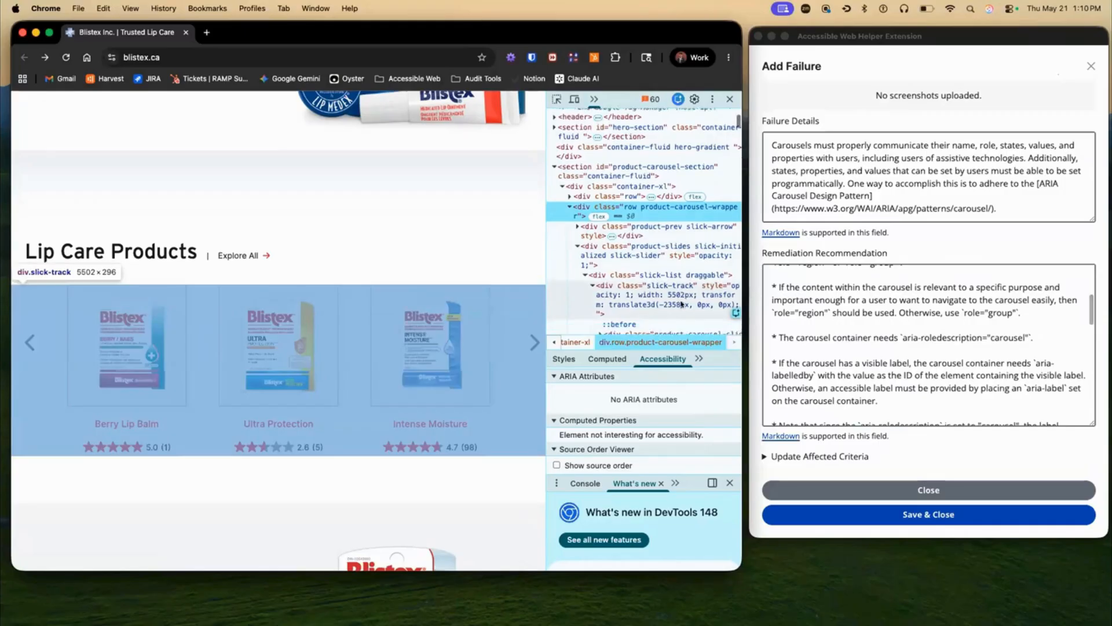
pyautogui.scroll(-4, 666, 290)
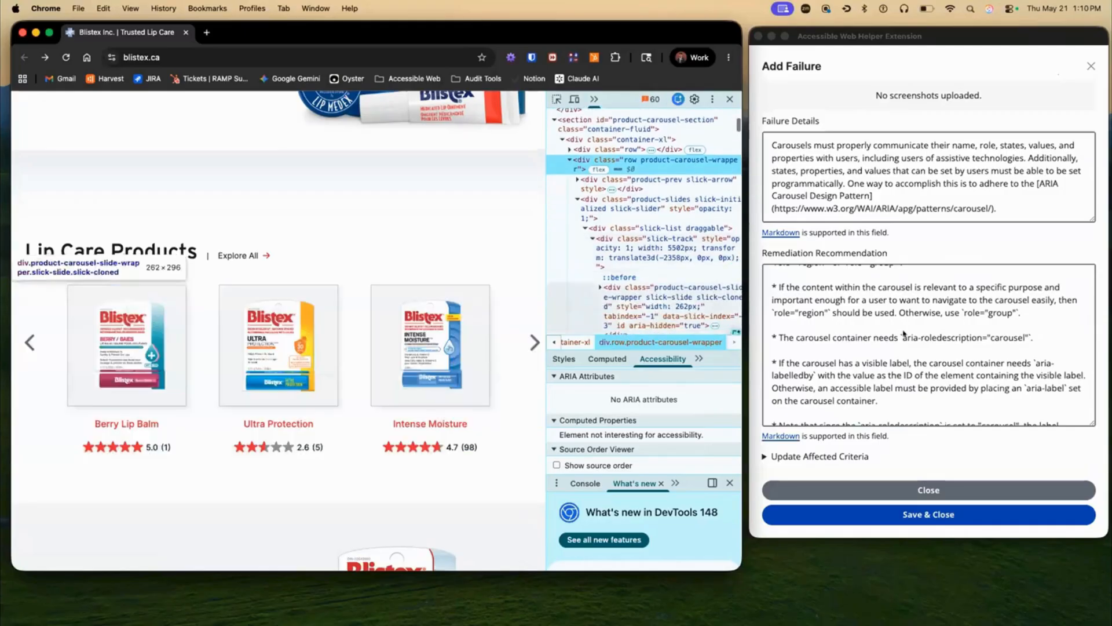
# Search the page markup for "aria-role" from within the carousel's slide elements
pyautogui.click(664, 310)
pyautogui.hotkey('ctrl', 'f')
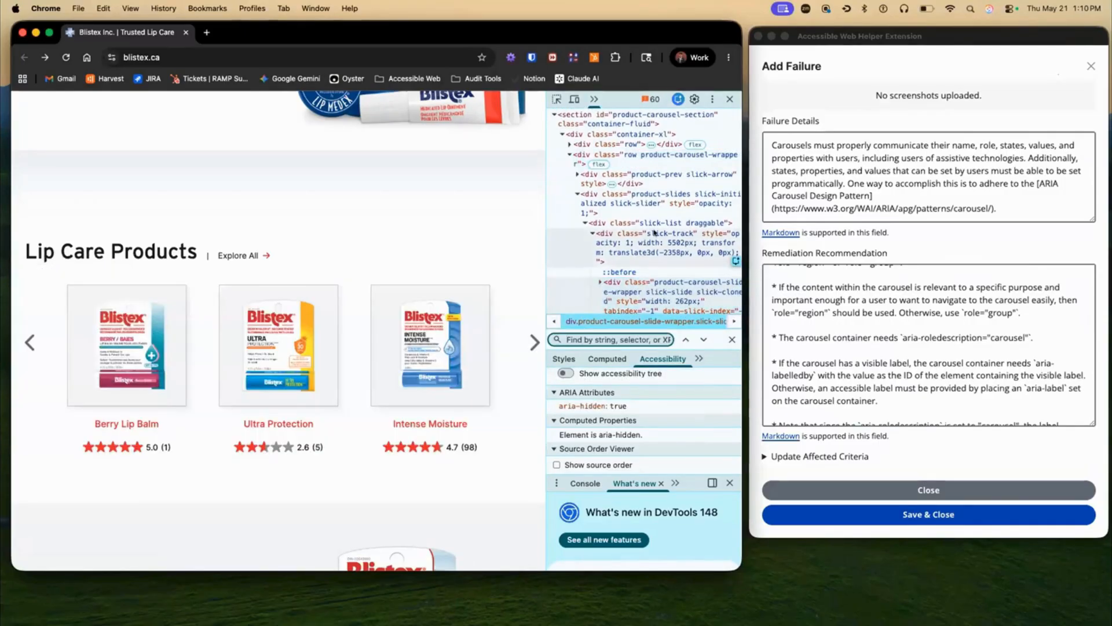
pyautogui.write('aria')
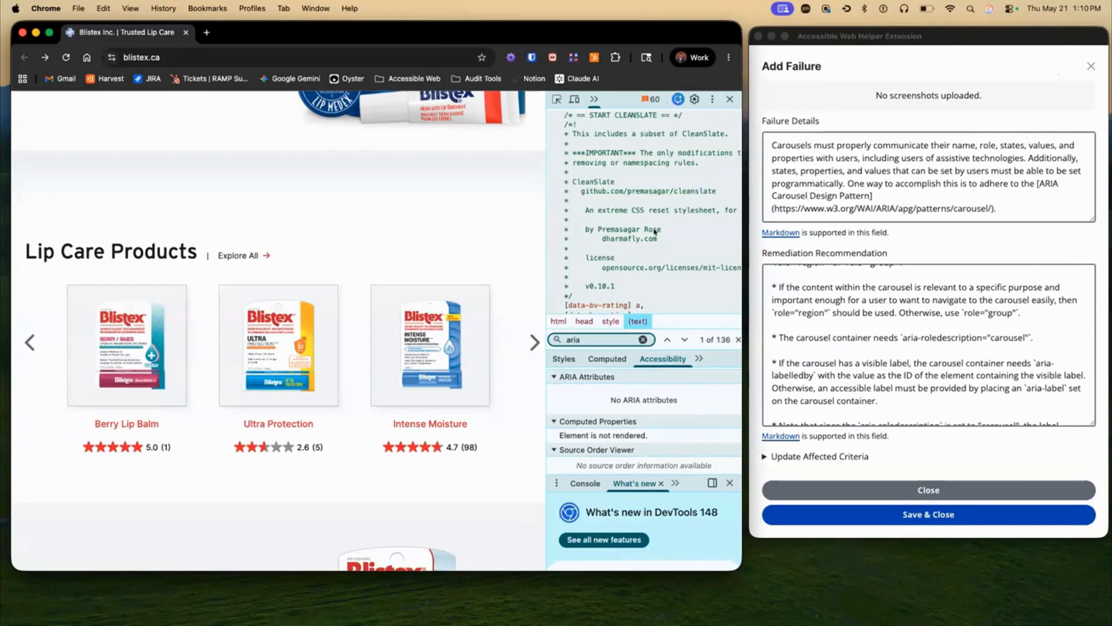
pyautogui.write('-role')
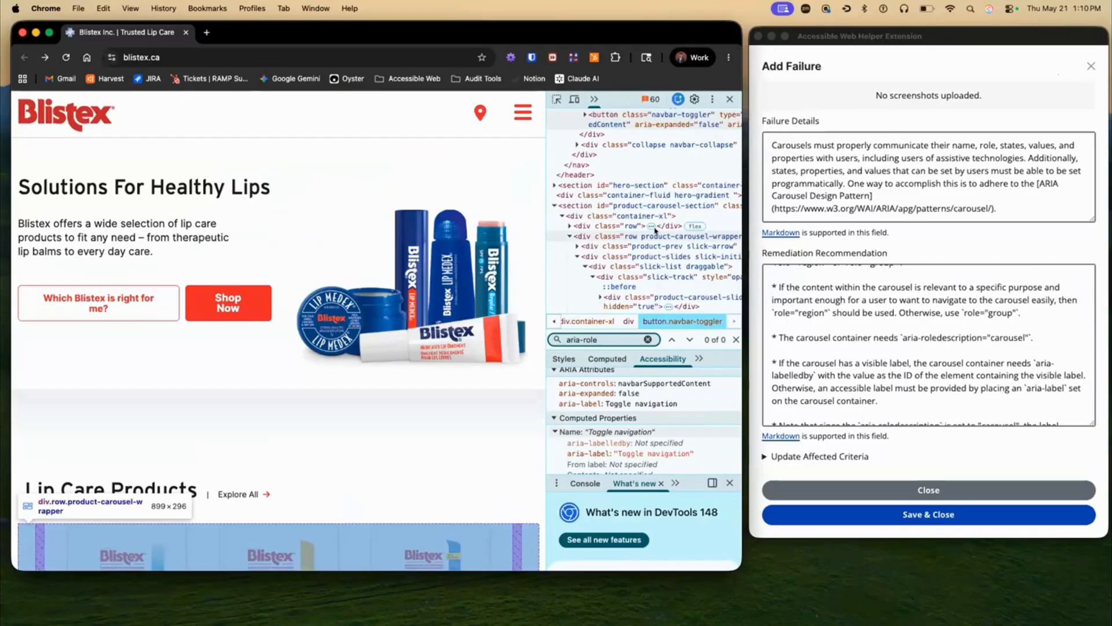
# Search the page markup for the word carousel, without and with quotation marks, and clear the search
pyautogui.press('BackSpace')
pyautogui.press('BackSpace')
pyautogui.press('BackSpace')
pyautogui.press('BackSpace')
pyautogui.press('BackSpace')
pyautogui.press('BackSpace')
pyautogui.press('BackSpace')
pyautogui.press('BackSpace')
pyautogui.press('BackSpace')
pyautogui.write('carousel')
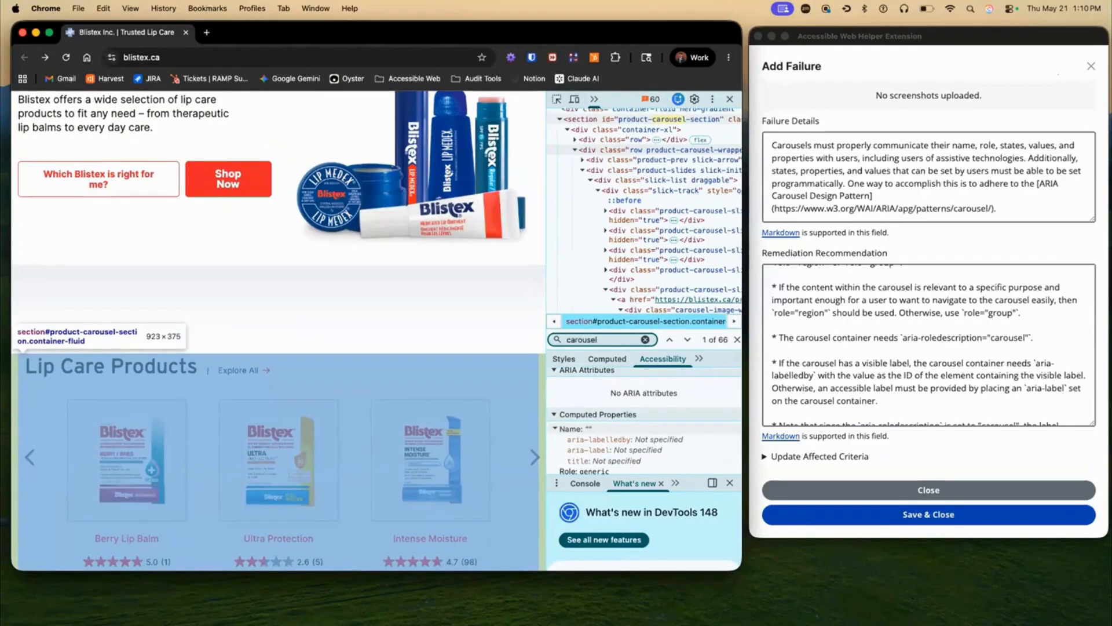
pyautogui.write('"')
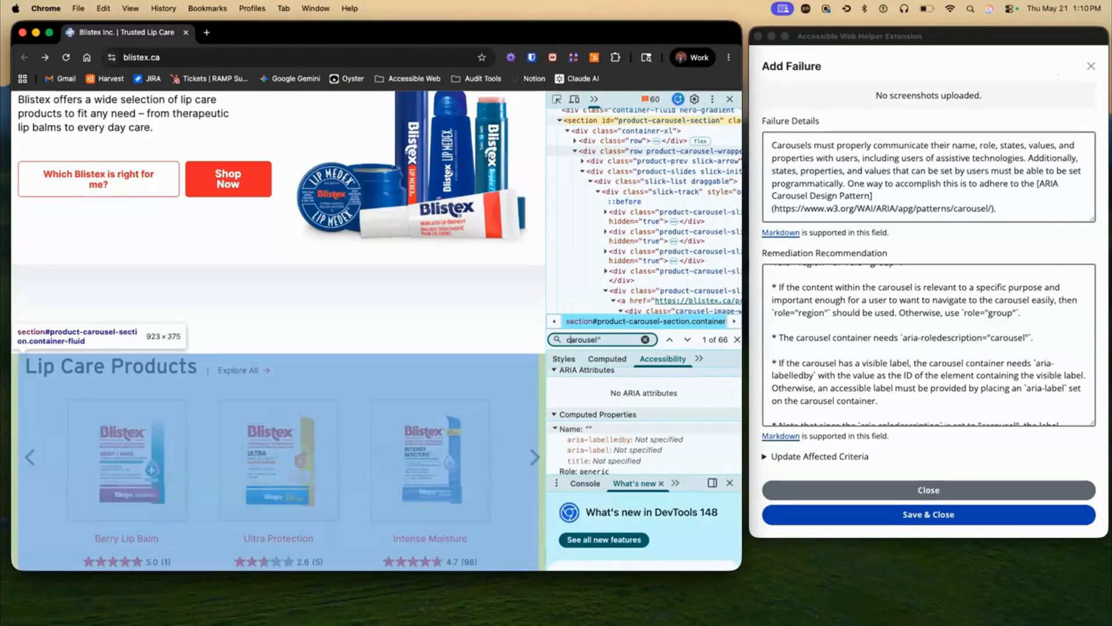
pyautogui.write('"')
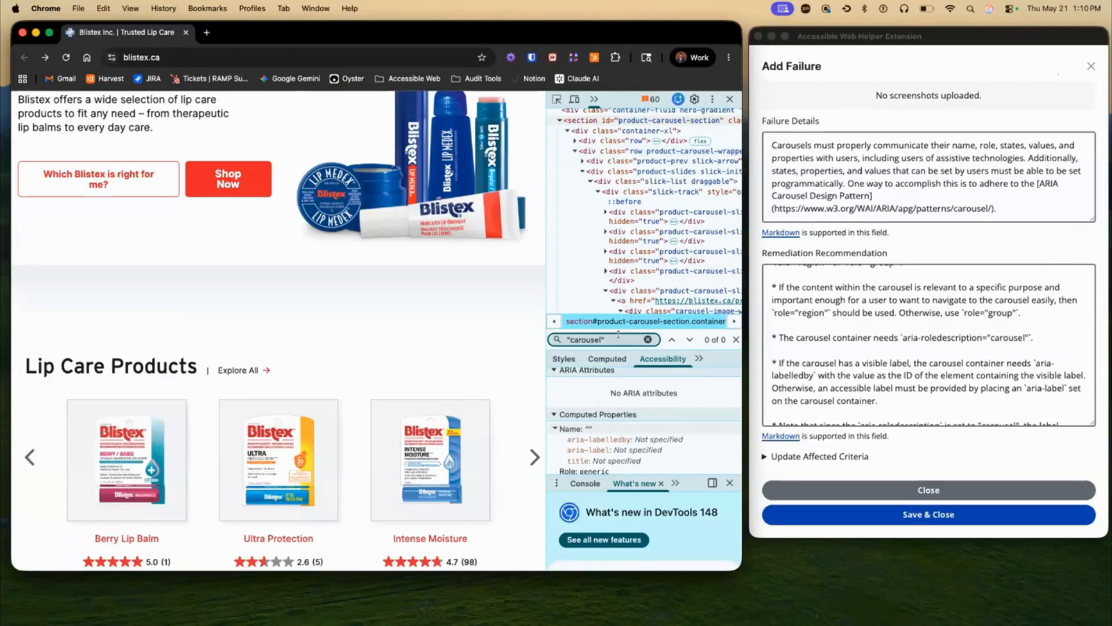
pyautogui.press('BackSpace')
pyautogui.press('super+Right')
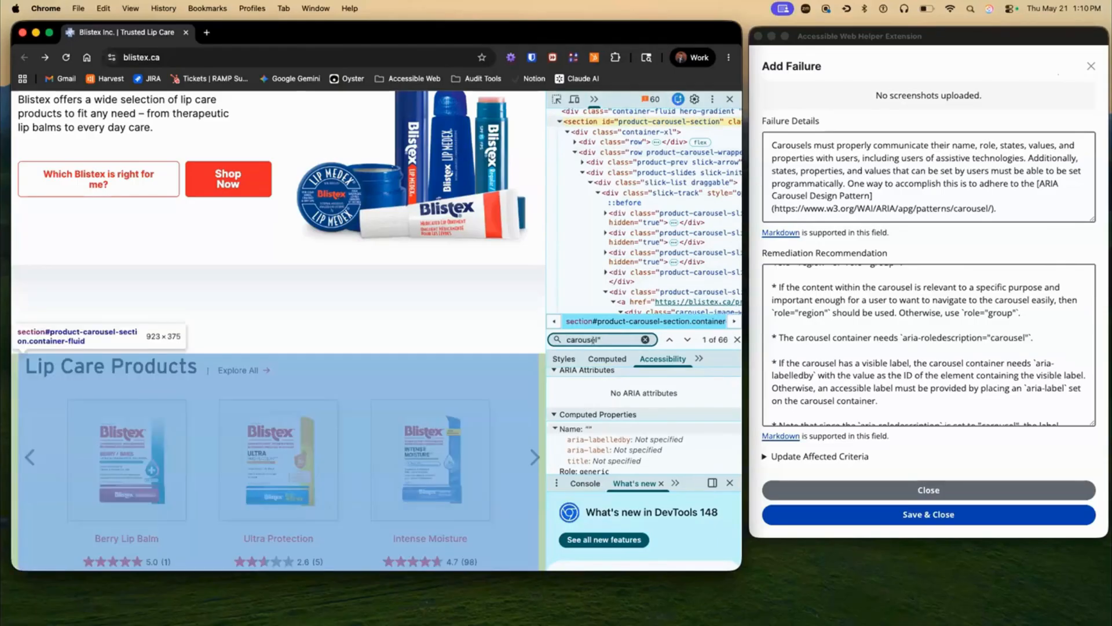
pyautogui.press('BackSpace')
pyautogui.press('BackSpace')
pyautogui.press('BackSpace')
pyautogui.press('BackSpace')
pyautogui.press('BackSpace')
pyautogui.press('BackSpace')
pyautogui.press('BackSpace')
pyautogui.press('BackSpace')
pyautogui.press('BackSpace')
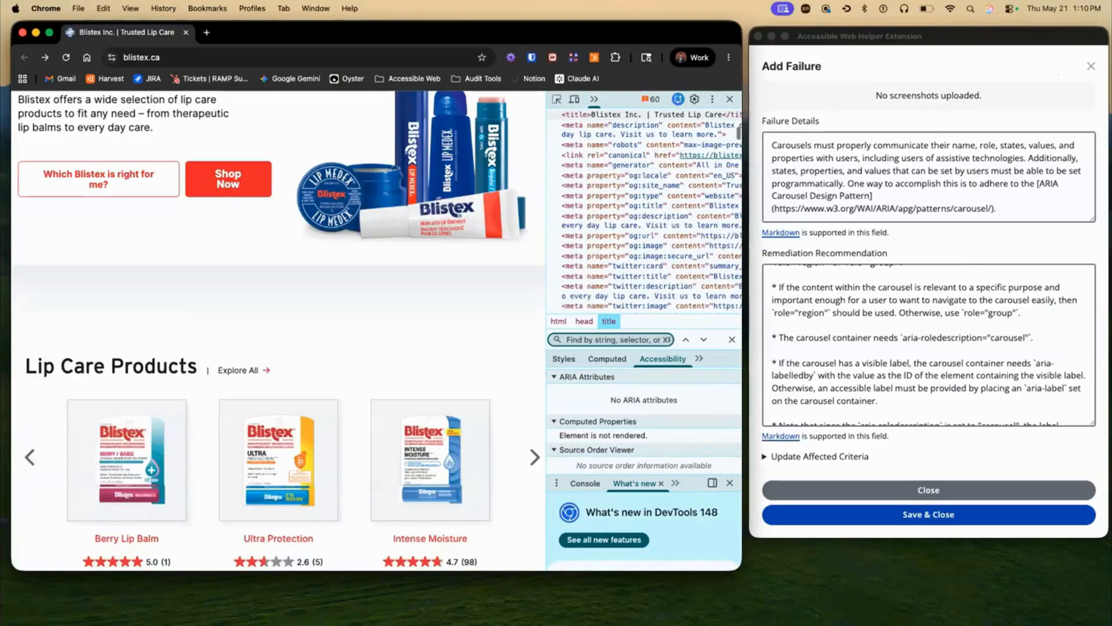
# Inspect the Intense Moisture slide again, select the product-slides container, and examine its properties and nested slide markup
pyautogui.scroll(-1, 309, 396)
pyautogui.scroll(-1, 815, 307)
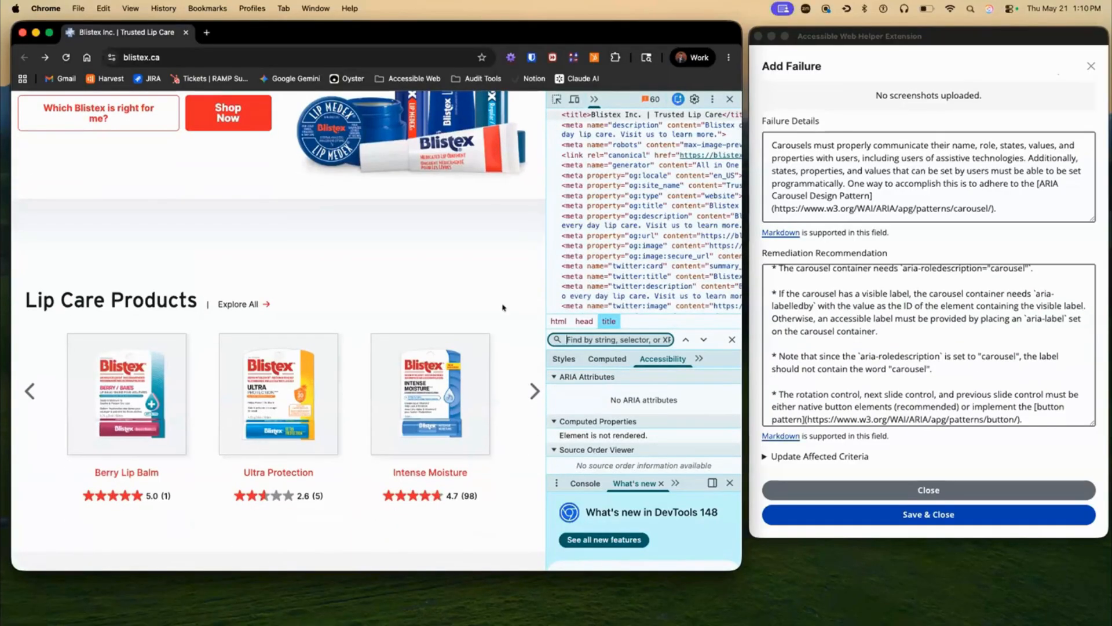
pyautogui.rightClick(357, 343)
pyautogui.click(383, 481)
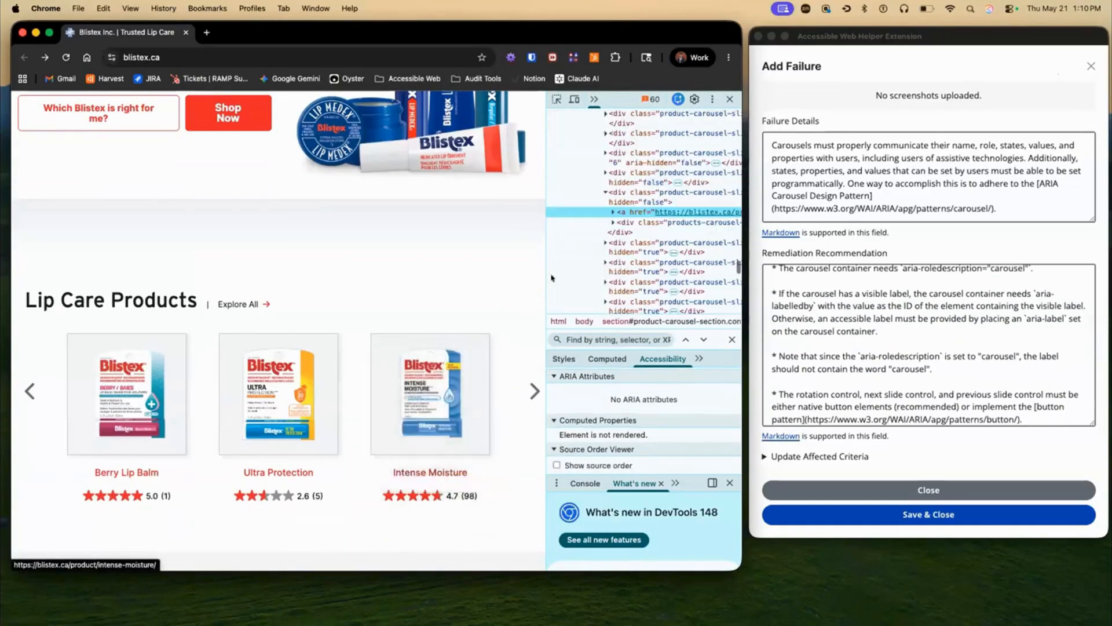
pyautogui.scroll(5, 642, 221)
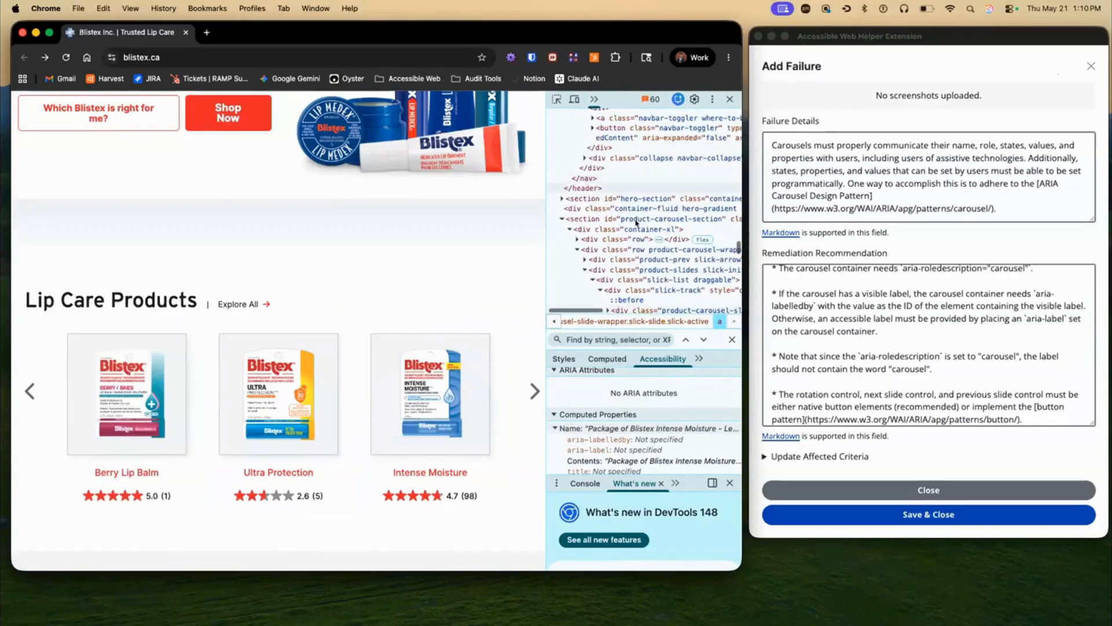
pyautogui.click(631, 223)
pyautogui.scroll(-5, 631, 232)
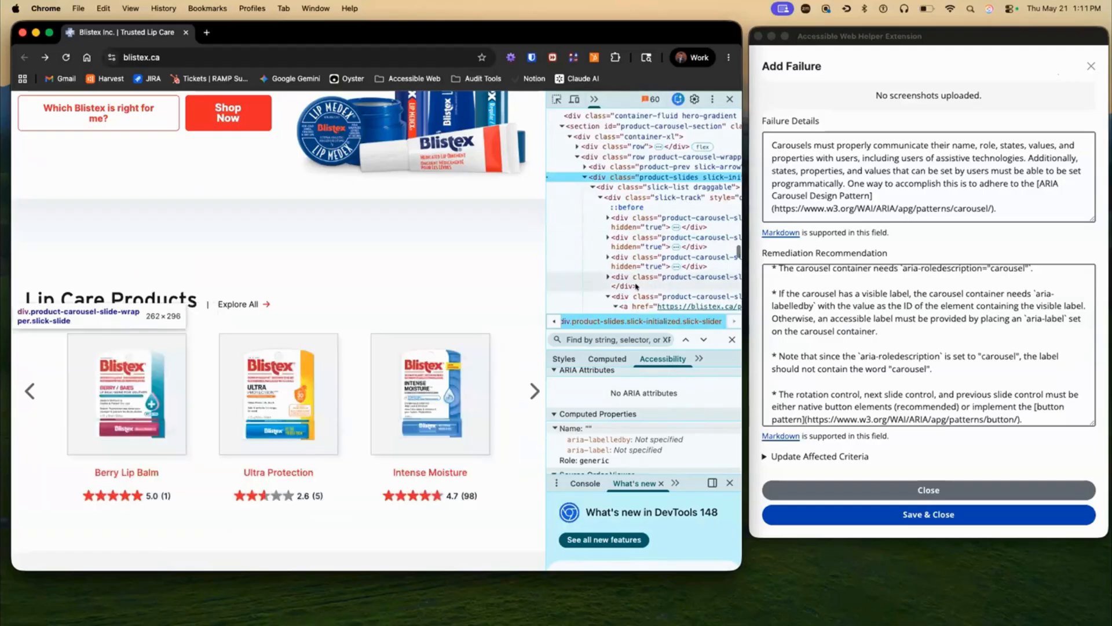
pyautogui.scroll(1, 823, 276)
pyautogui.scroll(-5, 838, 312)
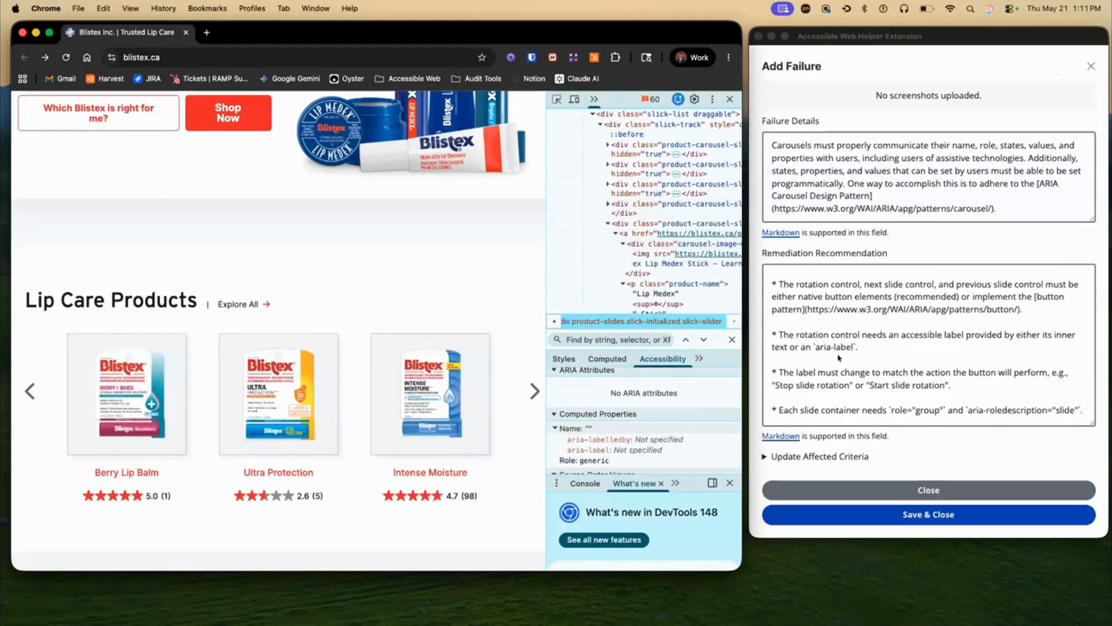
# Read the remediation recommendation's requirements for the rotation control's label and each slide container's role, roledescription and accessible name
pyautogui.scroll(-2, 838, 358)
pyautogui.scroll(-3, 822, 342)
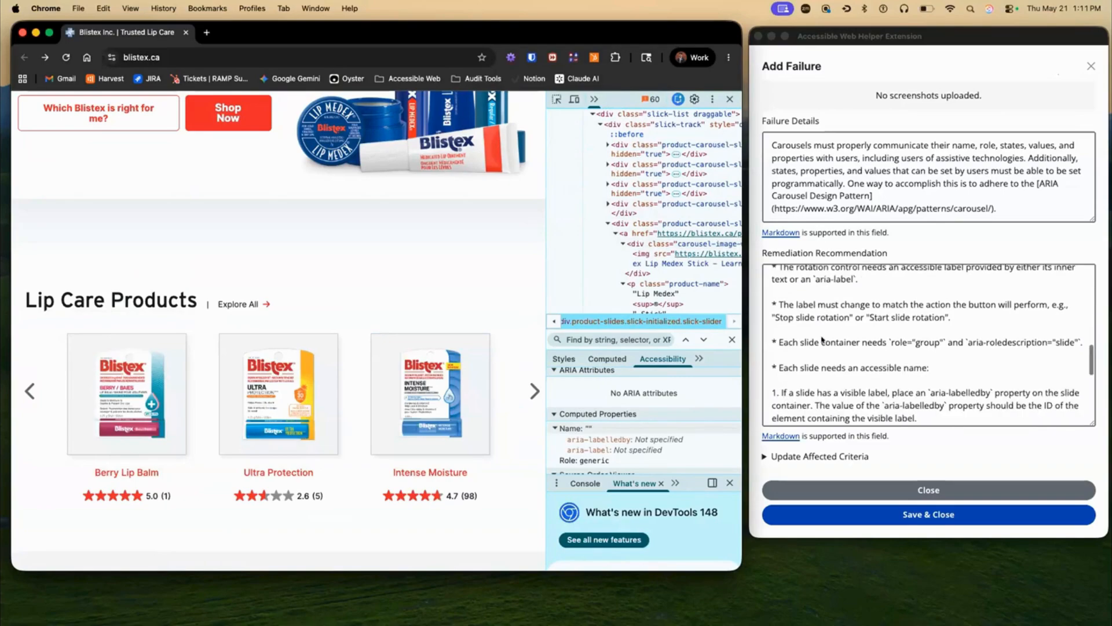
pyautogui.scroll(-2, 822, 341)
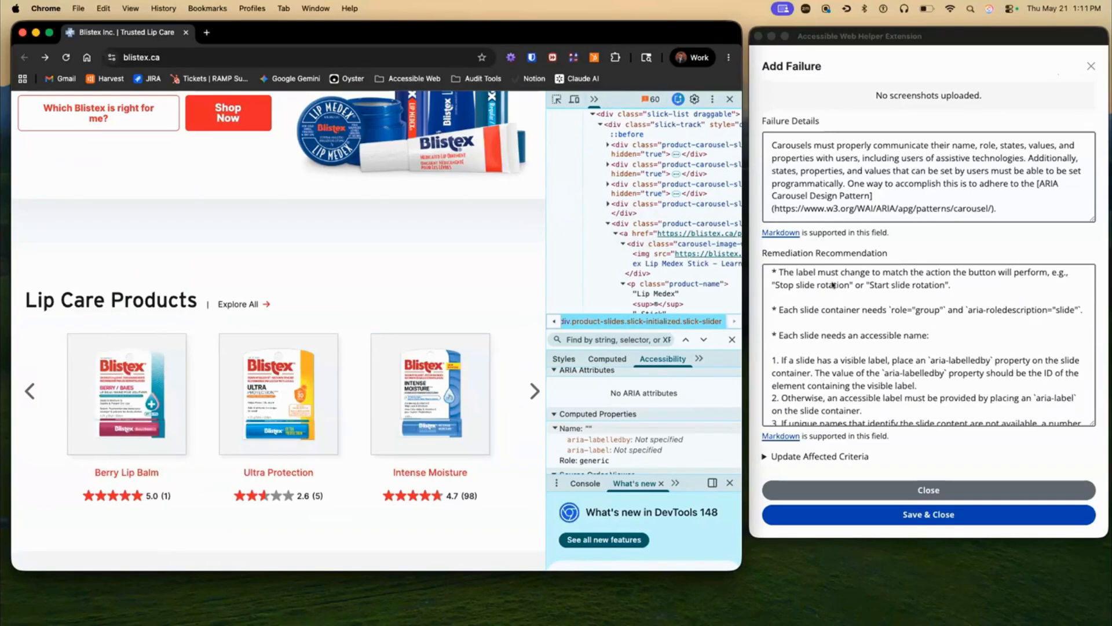
pyautogui.scroll(-1, 832, 285)
pyautogui.scroll(-1, 832, 284)
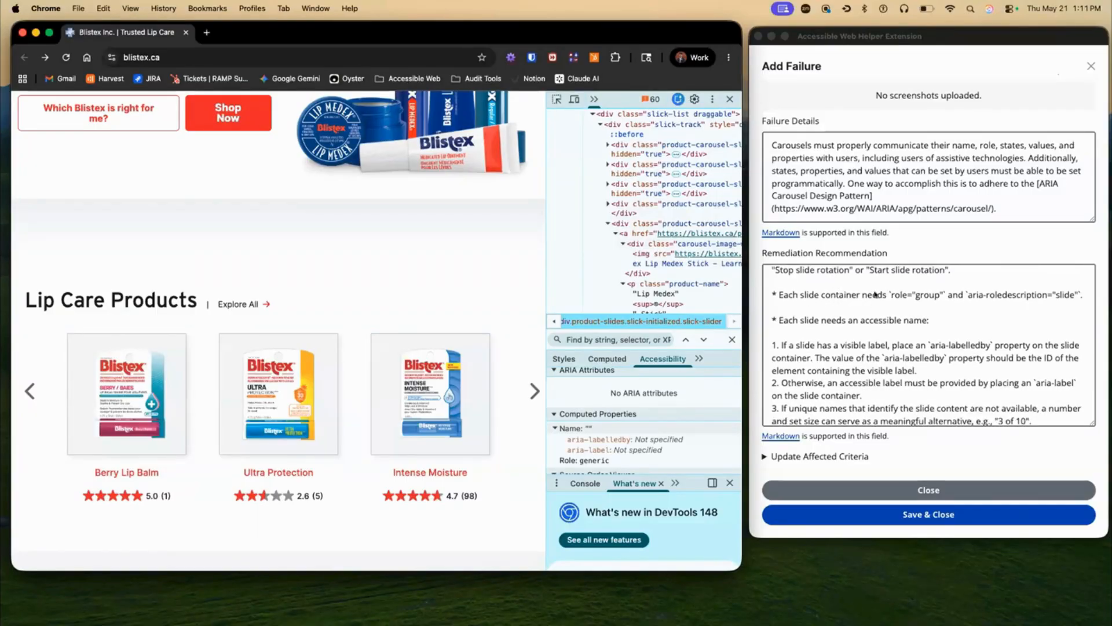
# Inspect the Ultra Protection slide's image, then examine the Berry Lip Balm slide container and its product link in the markup
pyautogui.rightClick(268, 381)
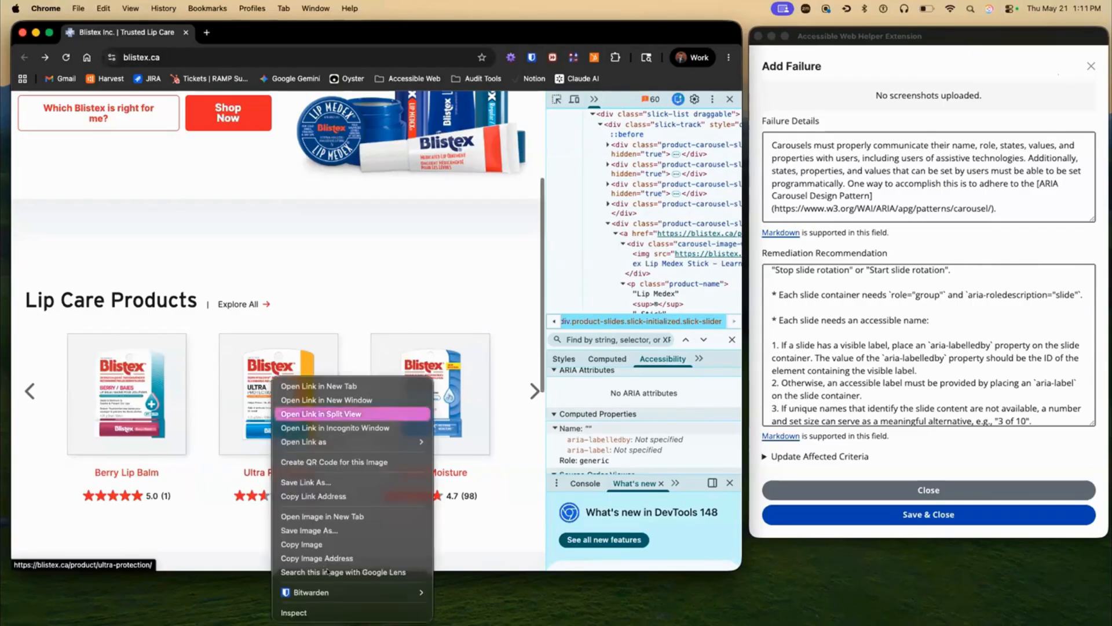
pyautogui.click(313, 610)
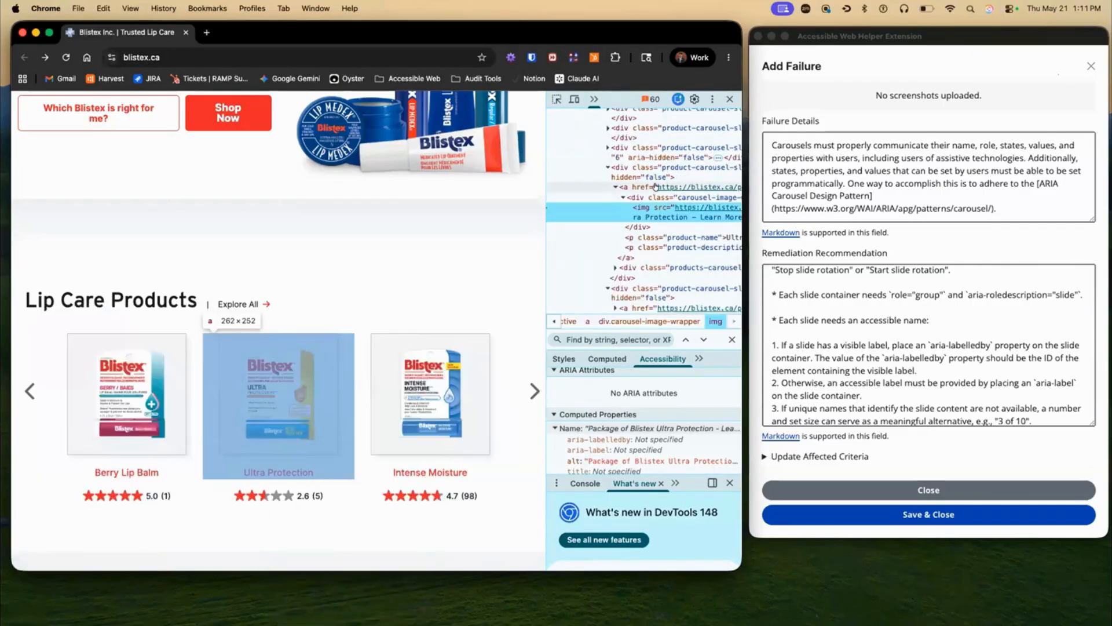
pyautogui.scroll(5, 637, 173)
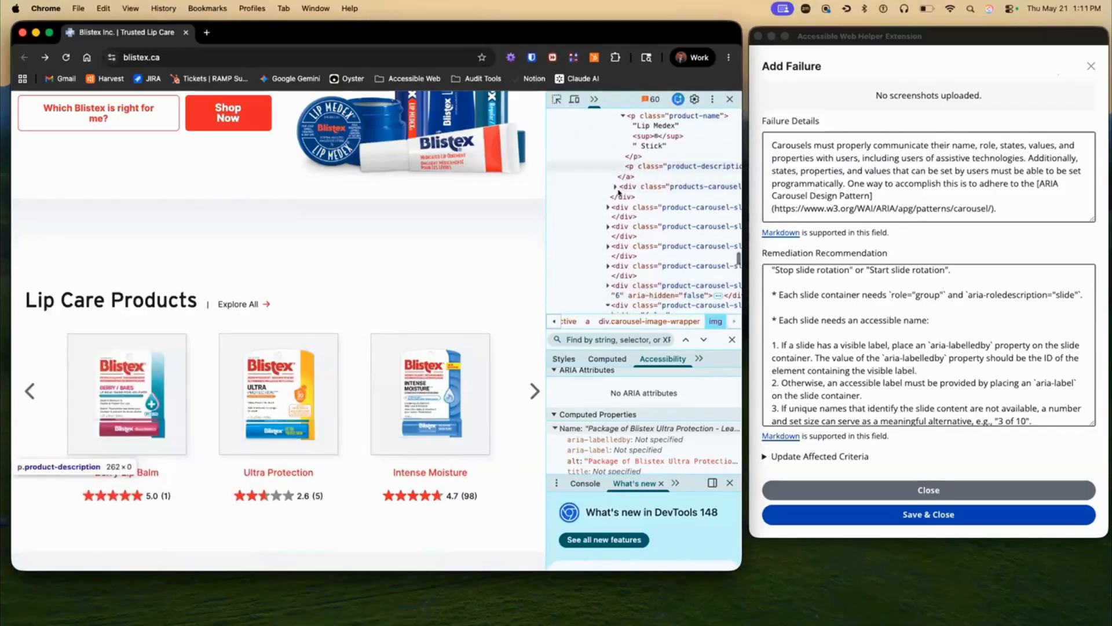
pyautogui.scroll(-1, 607, 251)
pyautogui.click(607, 250)
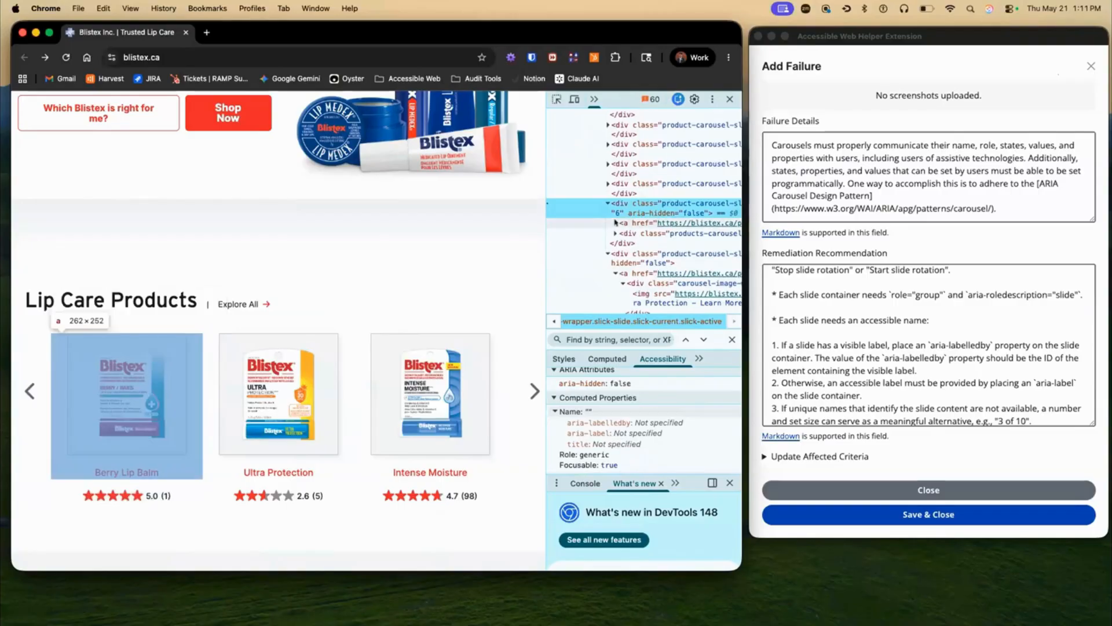
pyautogui.click(614, 223)
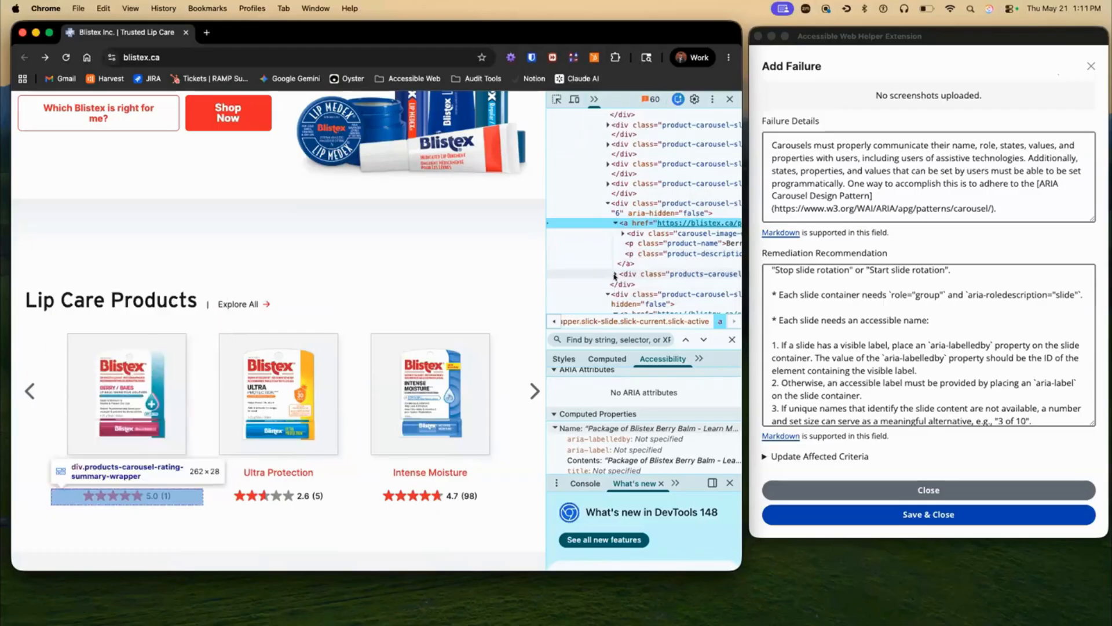
# Expand the Berry Lip Balm slide's rating summary down to its rating link and examine that link's accessibility properties
pyautogui.click(614, 275)
pyautogui.click(641, 282)
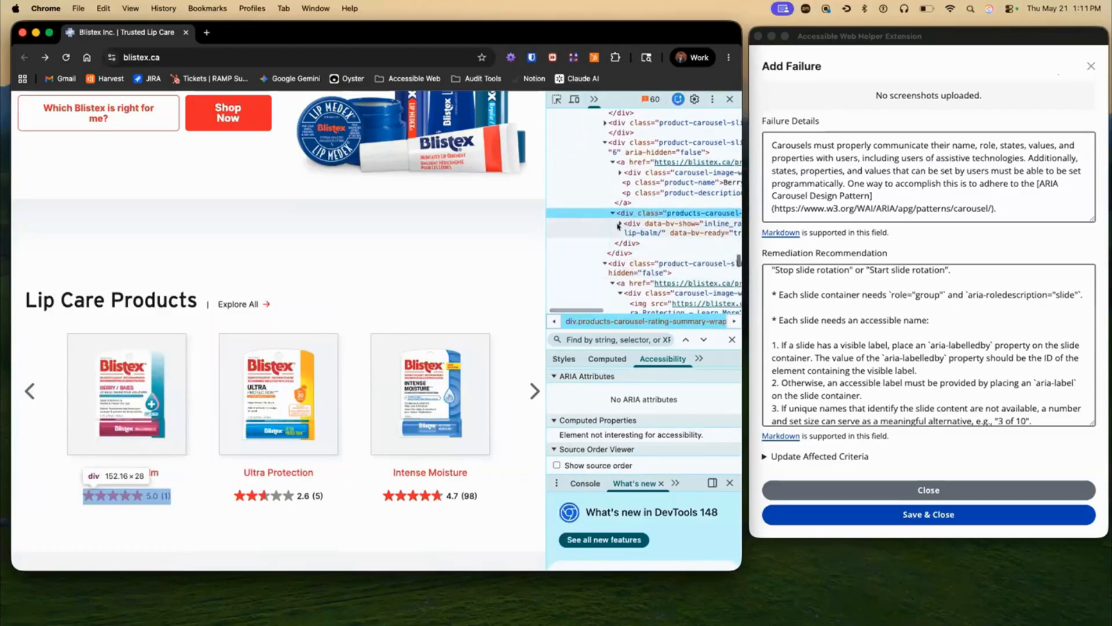
pyautogui.click(628, 243)
pyautogui.scroll(-1, 640, 244)
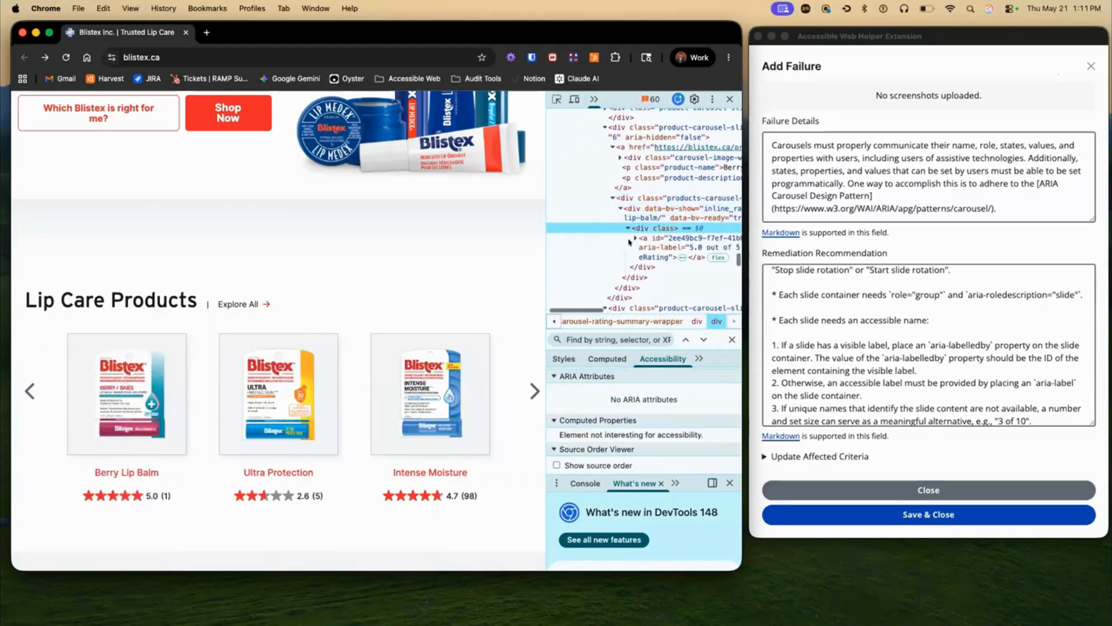
pyautogui.click(644, 241)
pyautogui.scroll(5, 638, 226)
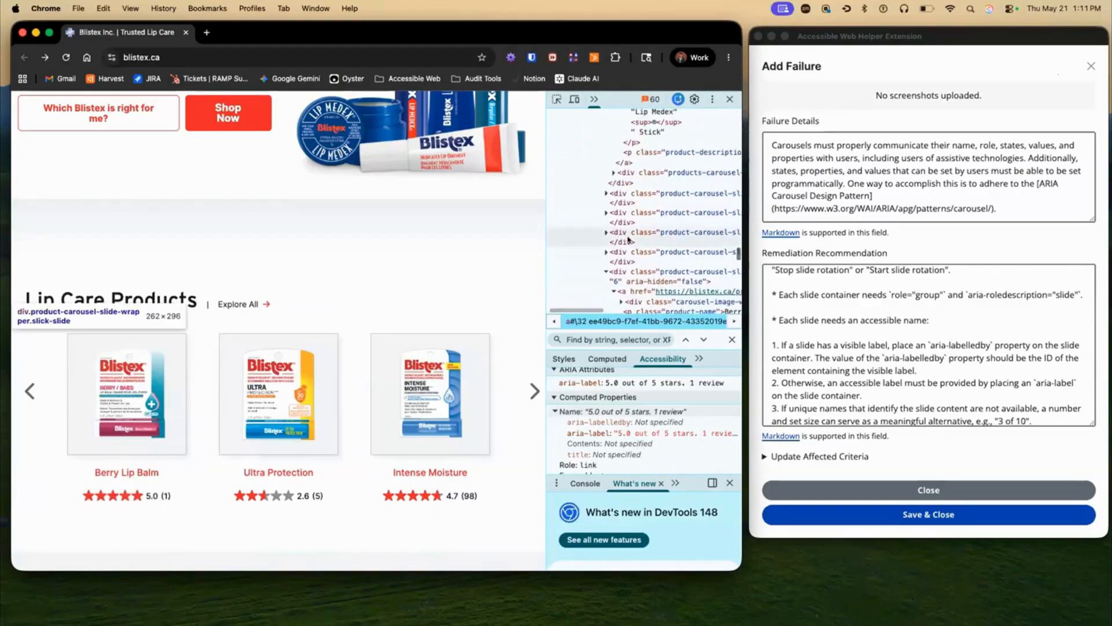
pyautogui.scroll(6, 620, 186)
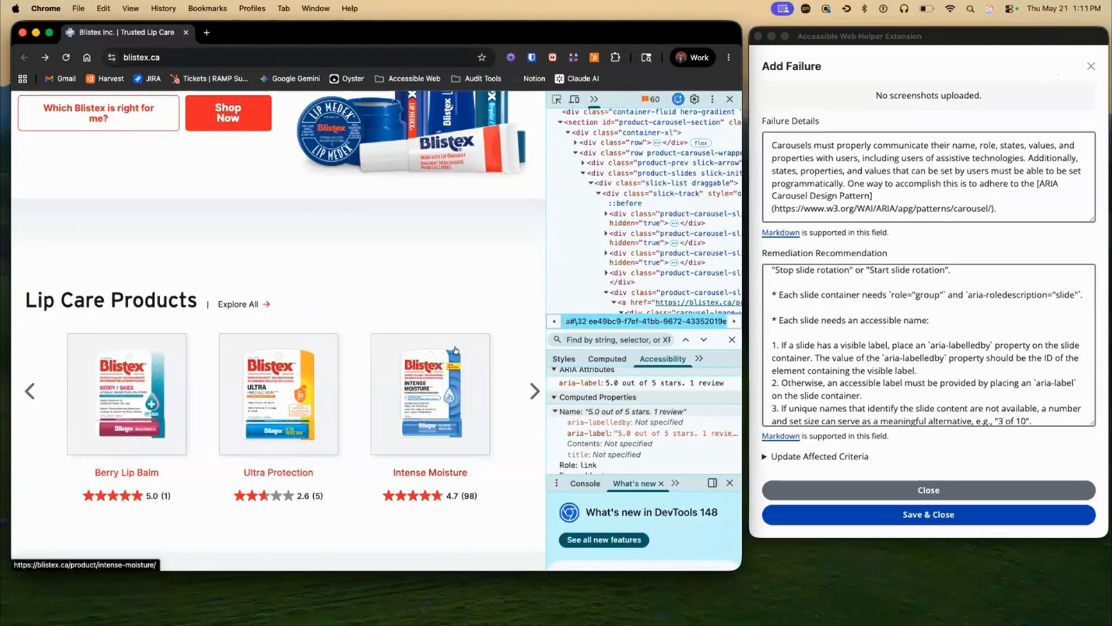
# Advance the Lip Care Products carousel by two sets of slides while comparing its slide markup with the slide naming requirements
pyautogui.scroll(-2, 455, 350)
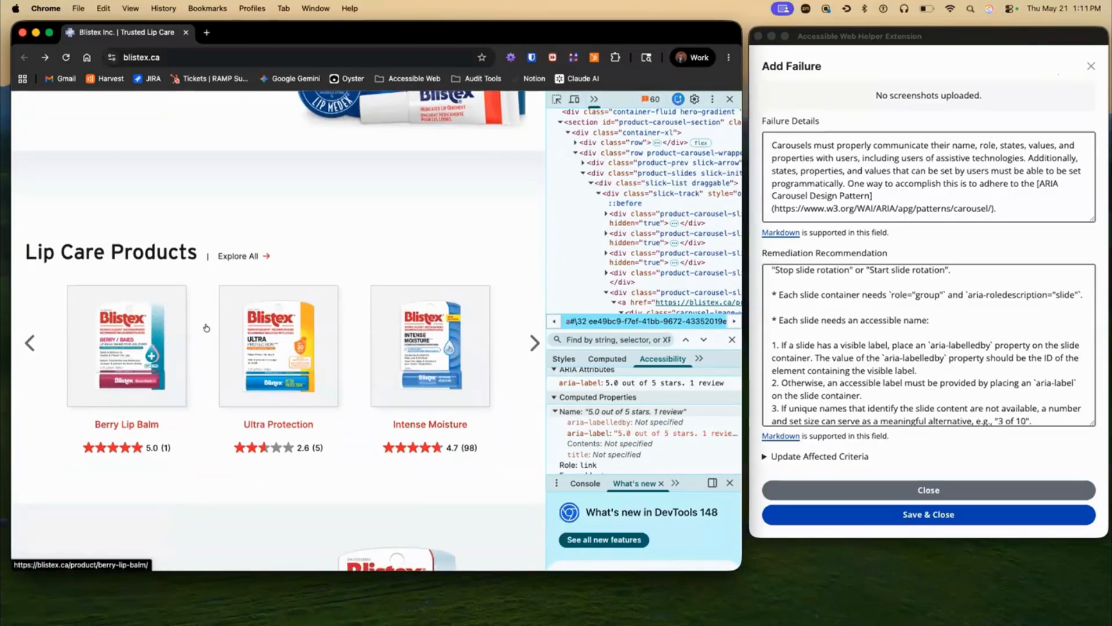
pyautogui.scroll(-1, 680, 219)
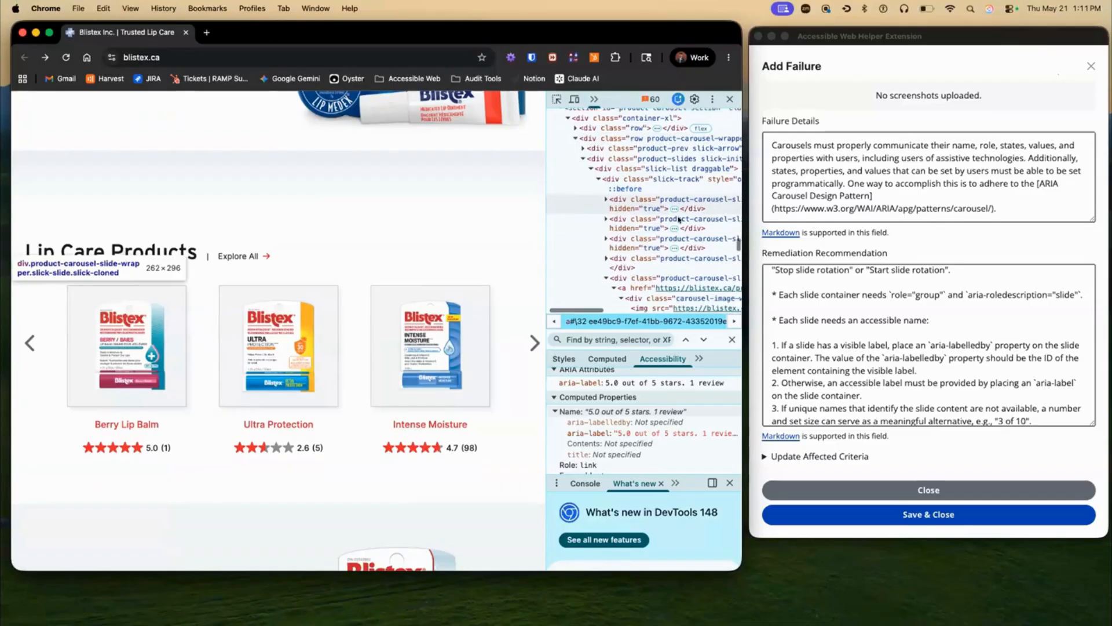
pyautogui.scroll(-2, 680, 219)
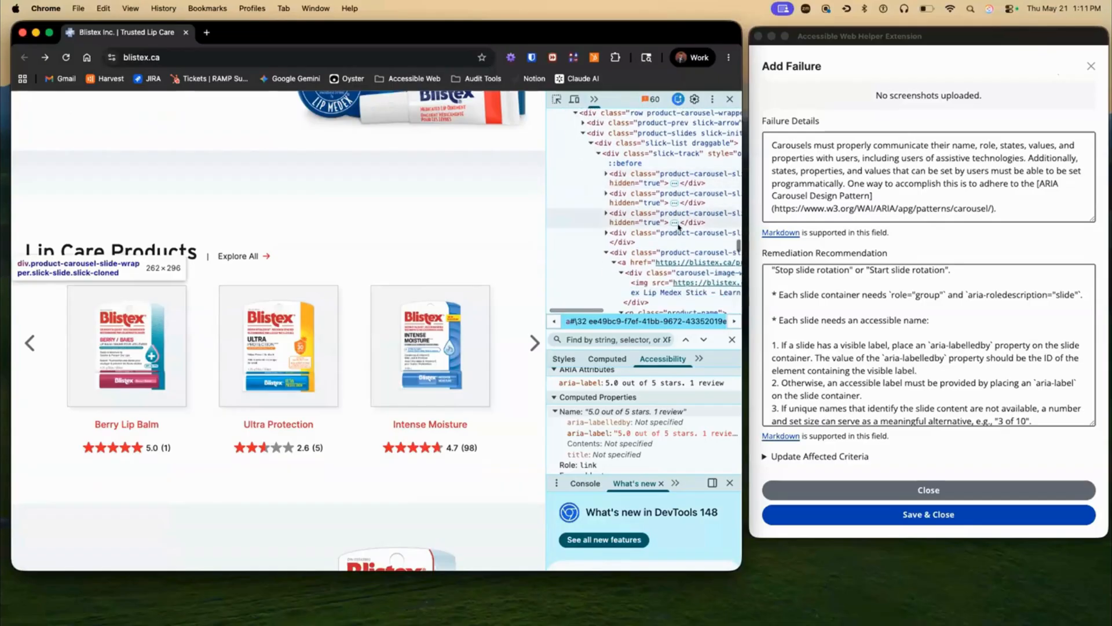
pyautogui.click(532, 345)
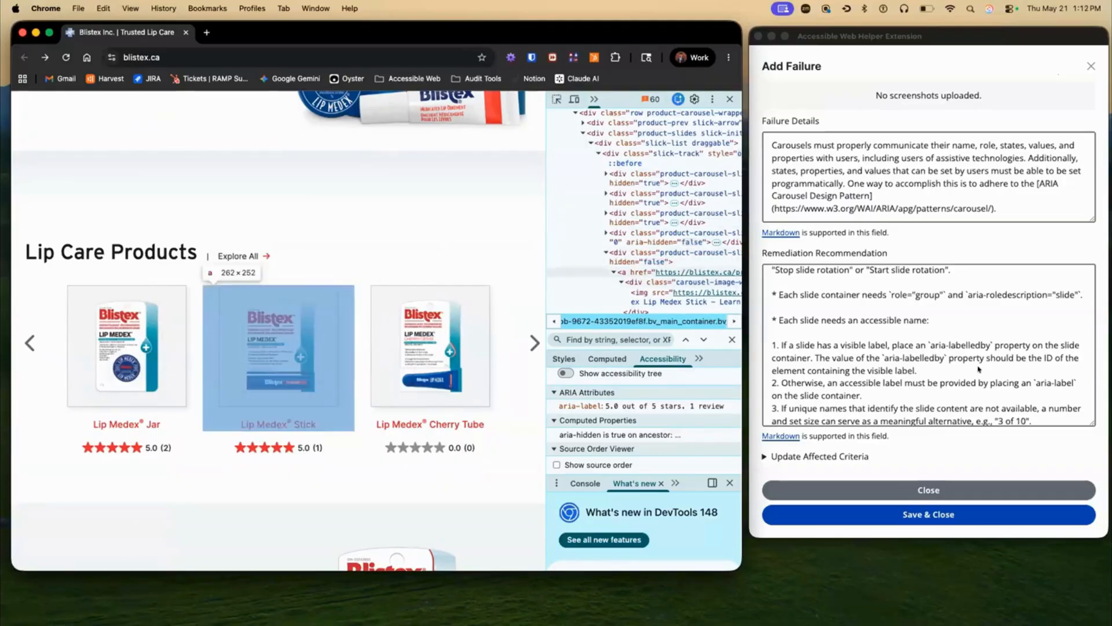
pyautogui.scroll(-2, 978, 367)
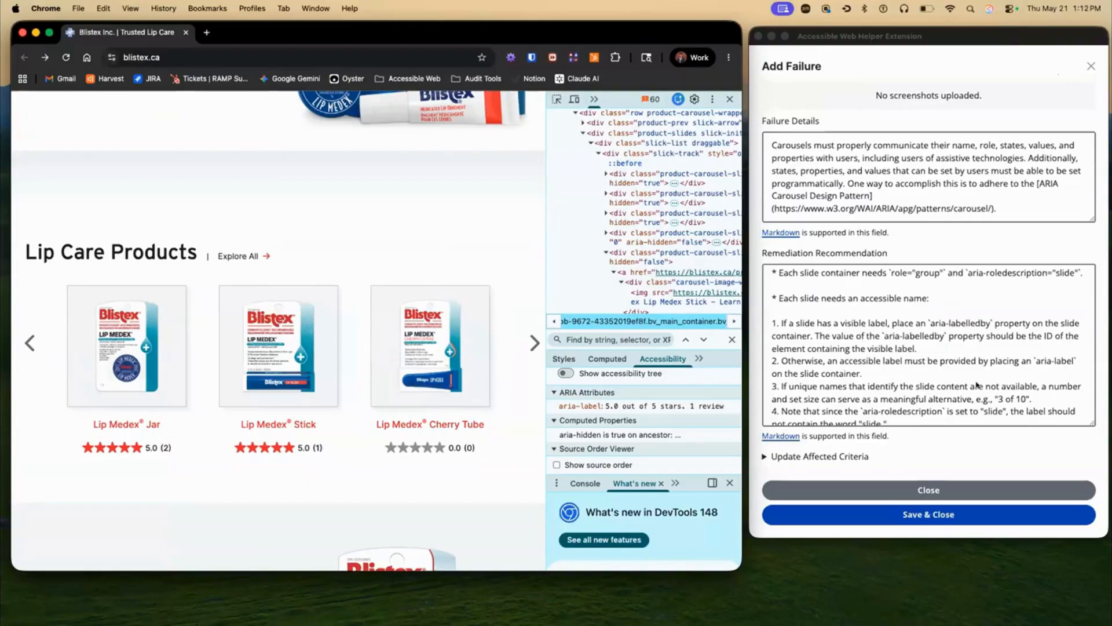
pyautogui.click(534, 342)
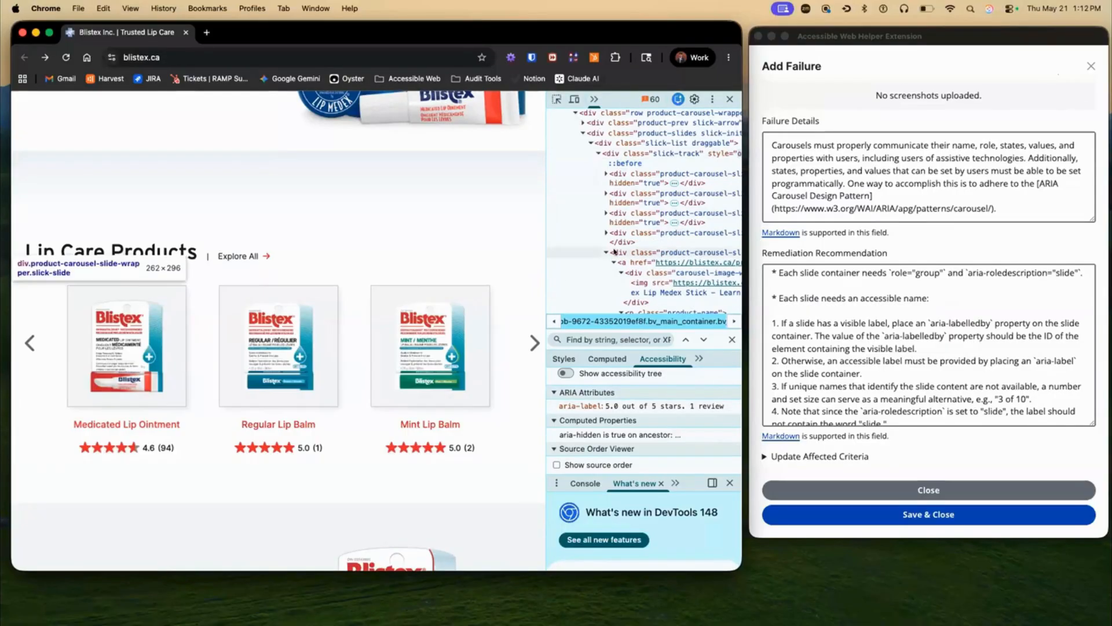
# Read the remediation recommendation's remaining requirements on slide accessible names and the optional aria-atomic and aria-live settings
pyautogui.scroll(-3, 655, 255)
pyautogui.scroll(-5, 875, 316)
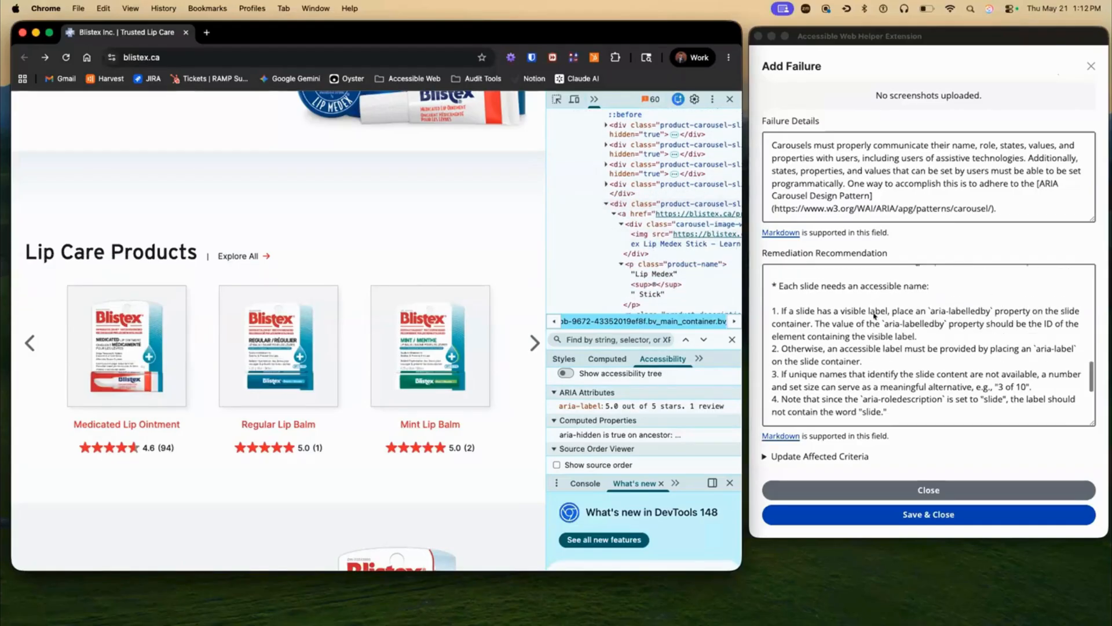
pyautogui.scroll(-4, 875, 316)
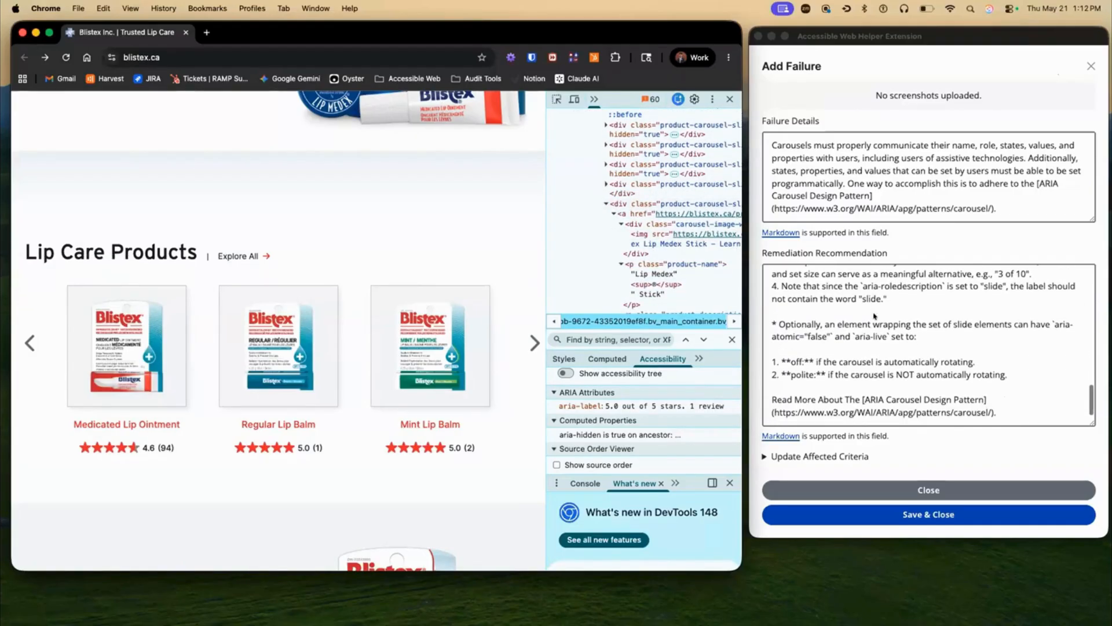
pyautogui.scroll(2, 874, 315)
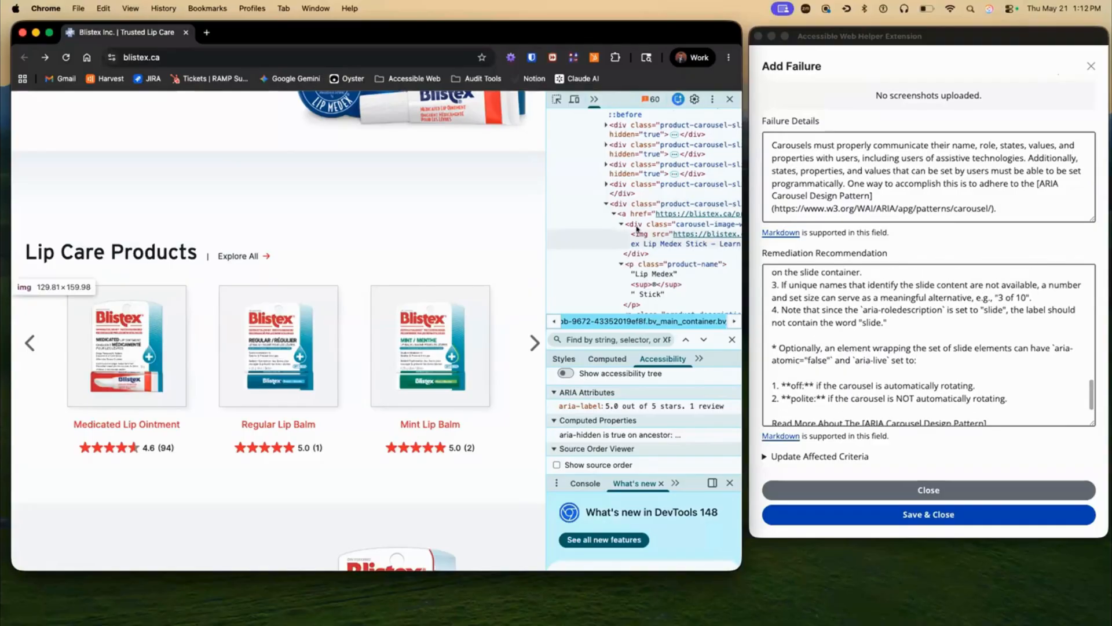
# Select the carousel's product-prev arrow element in the markup and examine its accessibility properties
pyautogui.scroll(2, 637, 229)
pyautogui.scroll(5, 637, 229)
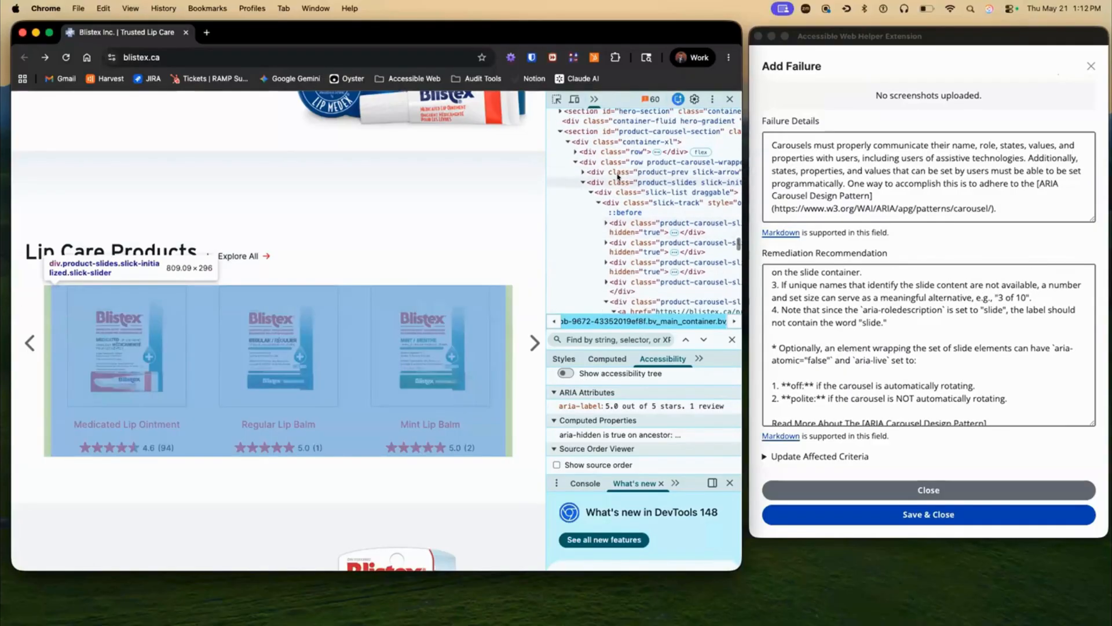
pyautogui.click(618, 179)
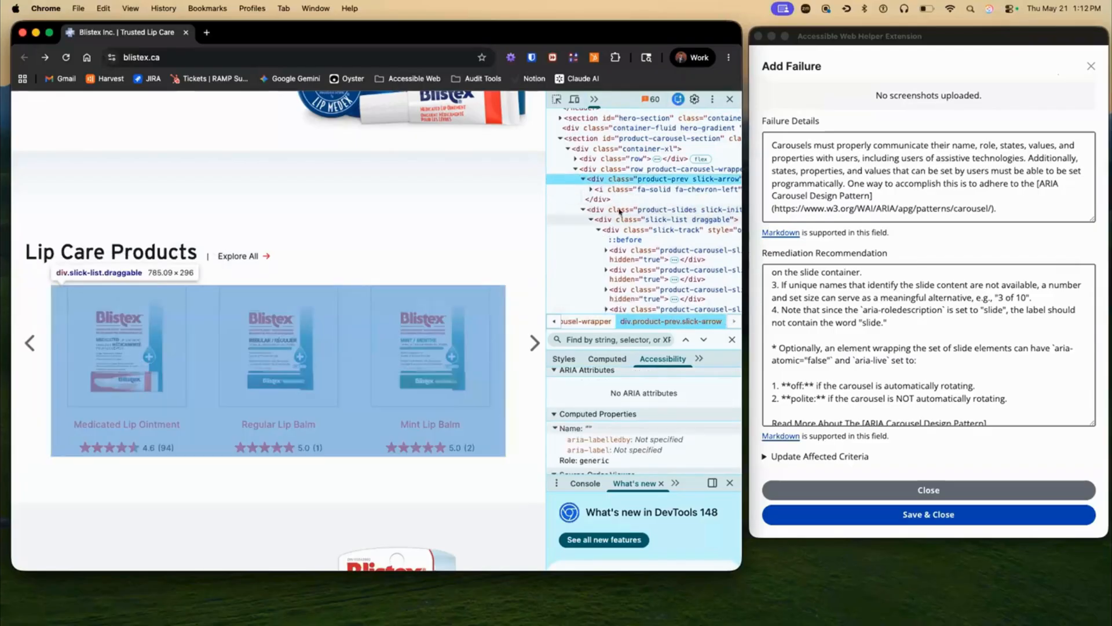
# Add the heading "#### Needs Work" below "Basic Carousel ARIA Design Pattern specifications:" in the remediation recommendation
pyautogui.scroll(5, 838, 348)
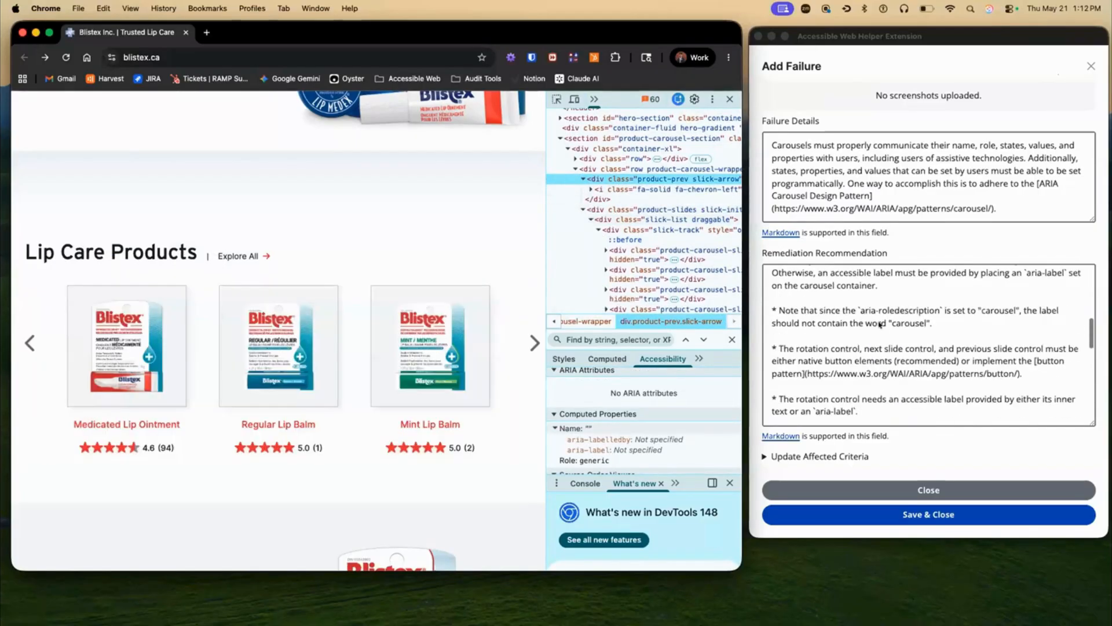
pyautogui.scroll(5, 880, 325)
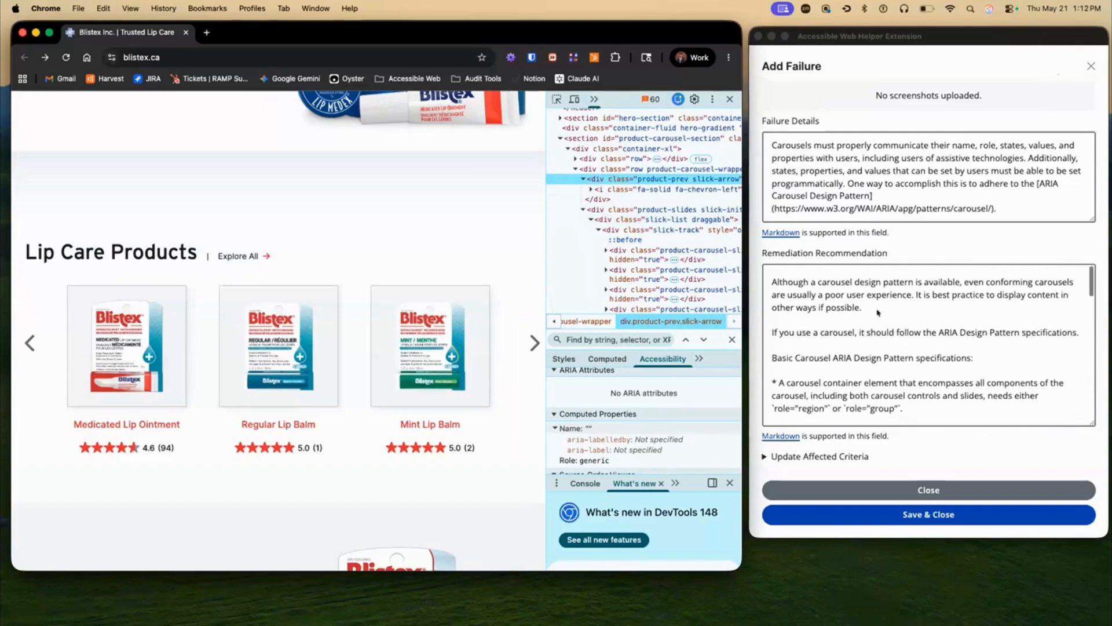
pyautogui.scroll(-1, 927, 328)
pyautogui.click(934, 369)
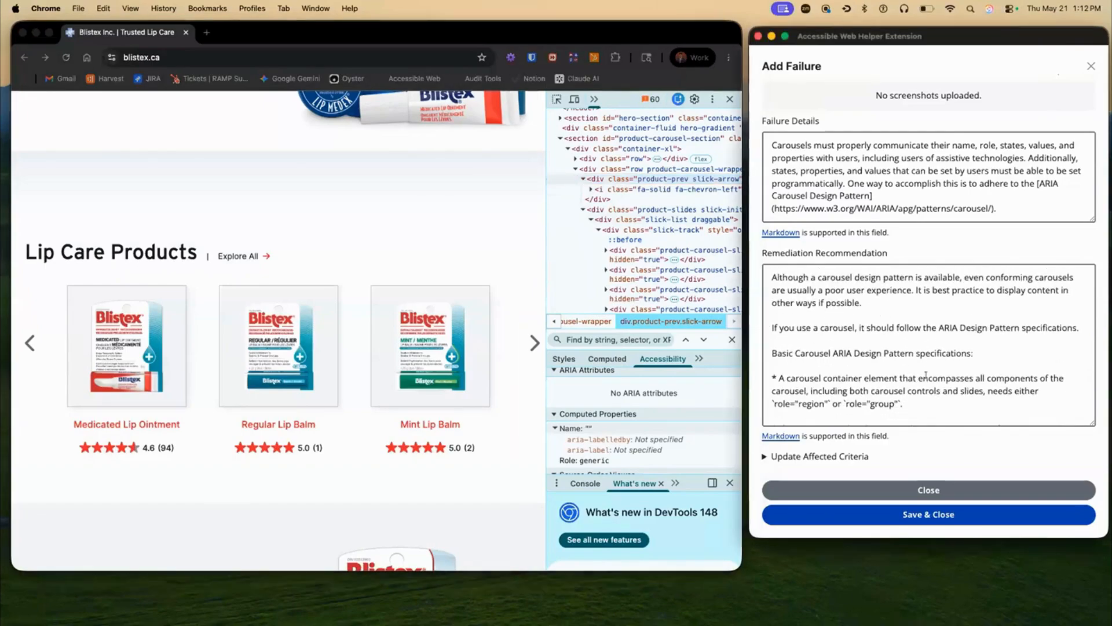
pyautogui.scroll(-2, 927, 371)
pyautogui.click(988, 331)
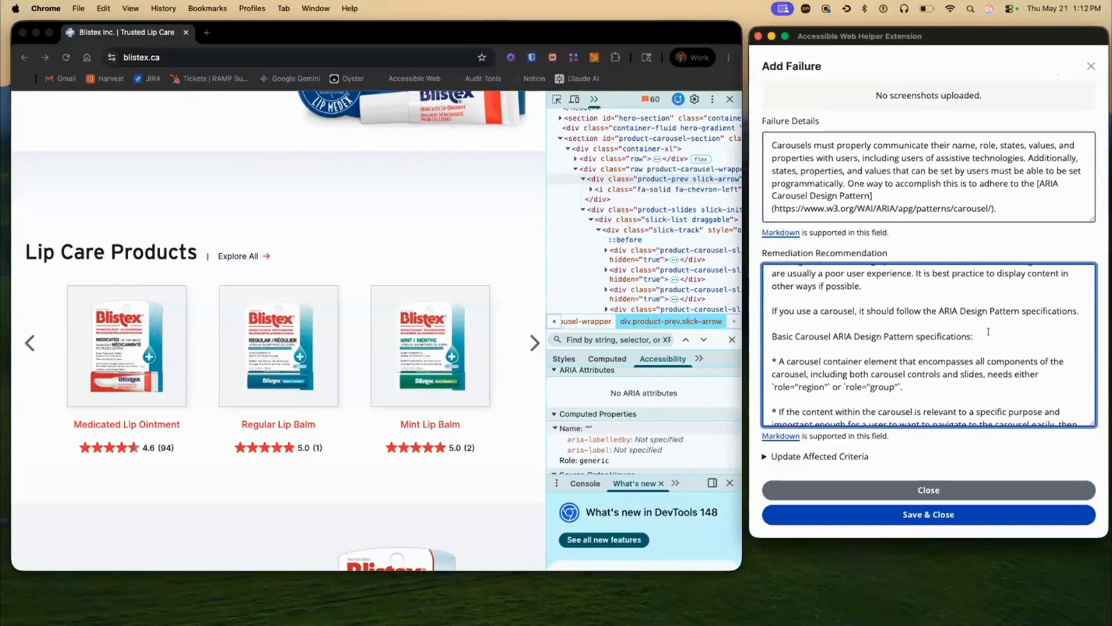
pyautogui.press('Return')
pyautogui.press('Return')
pyautogui.write('####')
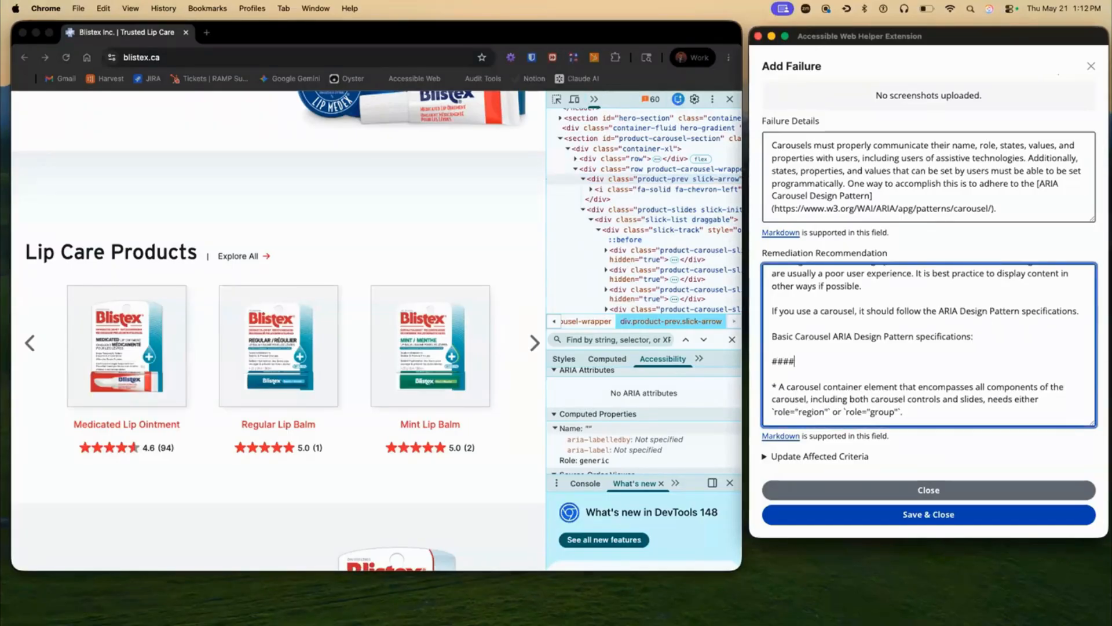
pyautogui.write(' Needs Work')
# Add a second heading "#### Already Completed" beneath the "#### Needs Work" heading, separated by a blank line
pyautogui.press('Return')
pyautogui.press('Return')
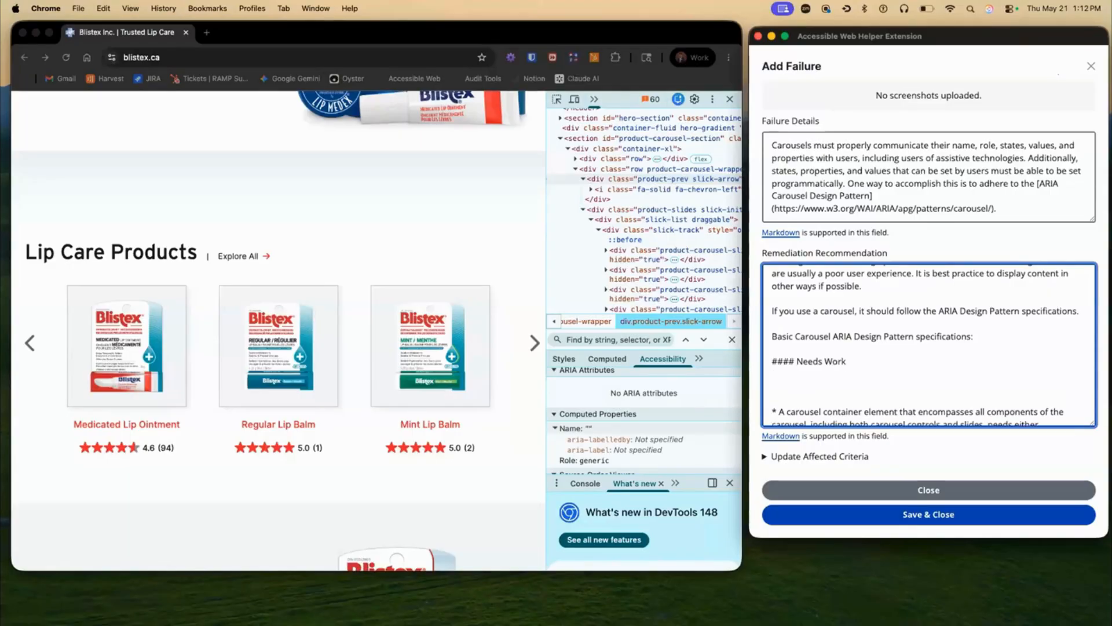
pyautogui.write('#### Already COmp')
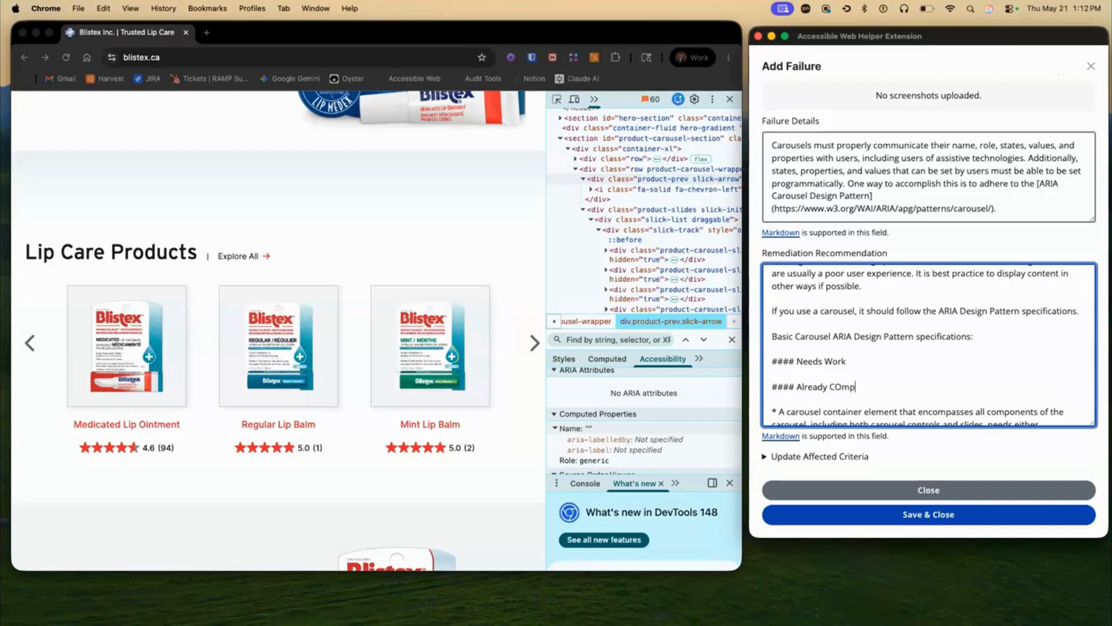
pyautogui.write('ompleted')
# Move the two carousel container requirements on role="region" and role="group" from below "#### Already Completed" to below "#### Needs Work"
pyautogui.scroll(-2, 1016, 301)
pyautogui.moveTo(904, 393); pyautogui.dragTo(789, 381)
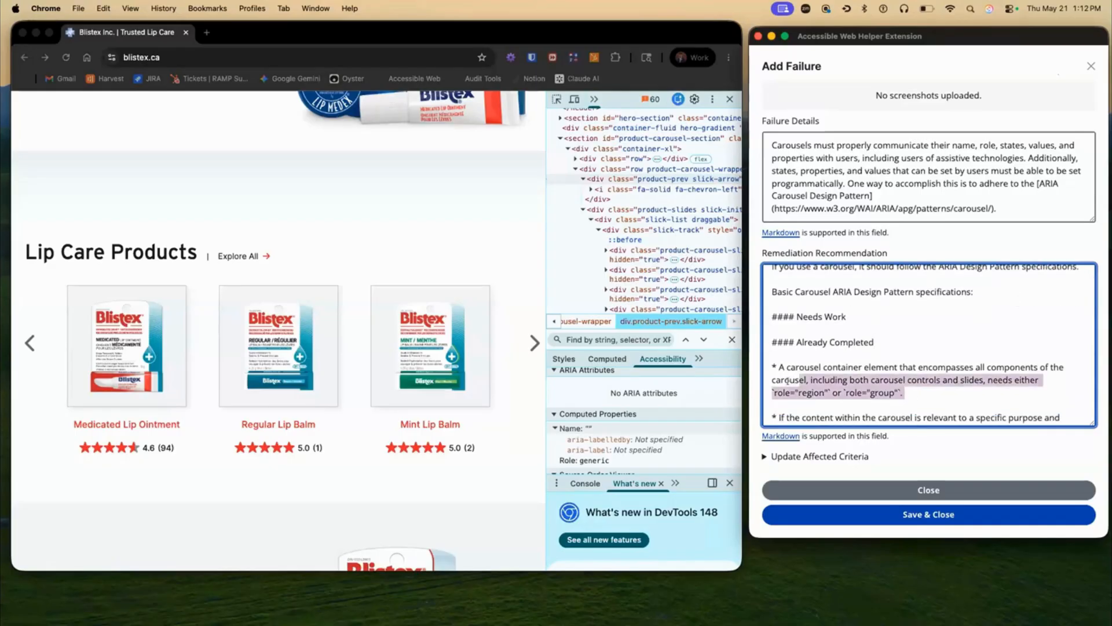
pyautogui.scroll(-2, 788, 381)
pyautogui.moveTo(1024, 401); pyautogui.dragTo(746, 321)
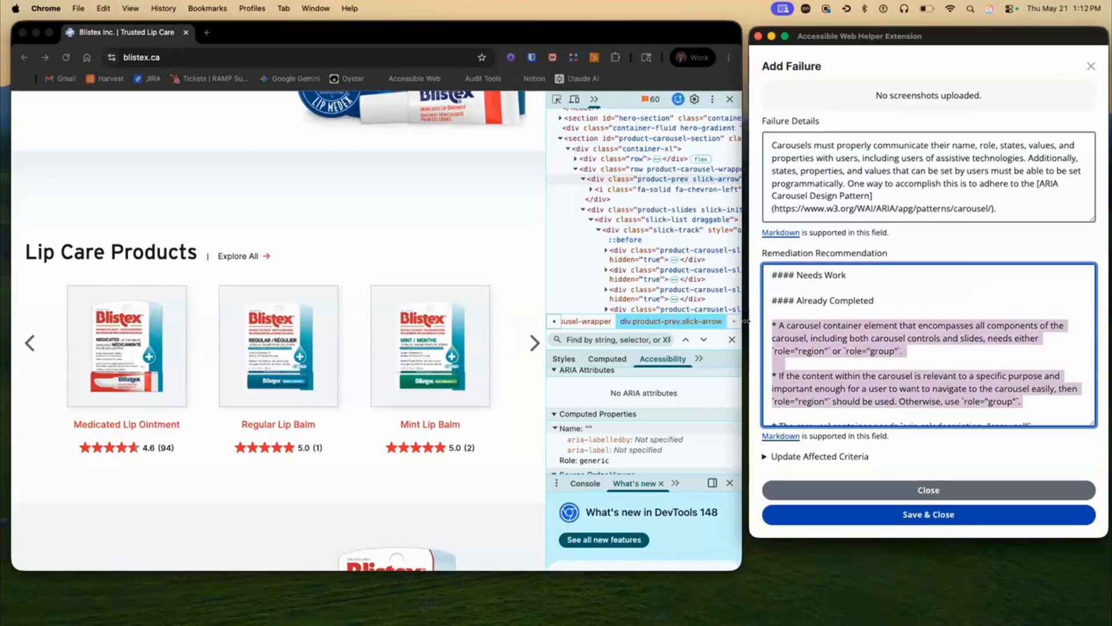
pyautogui.press('BackSpace')
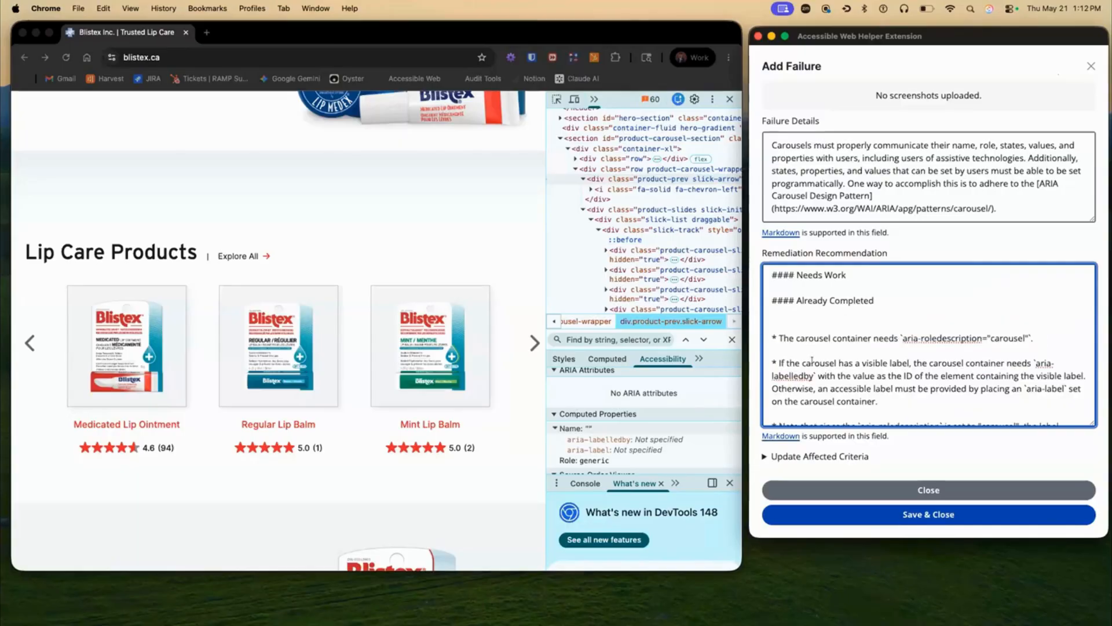
pyautogui.click(860, 274)
pyautogui.press('Return')
pyautogui.press('Return')
pyautogui.press('super+v')
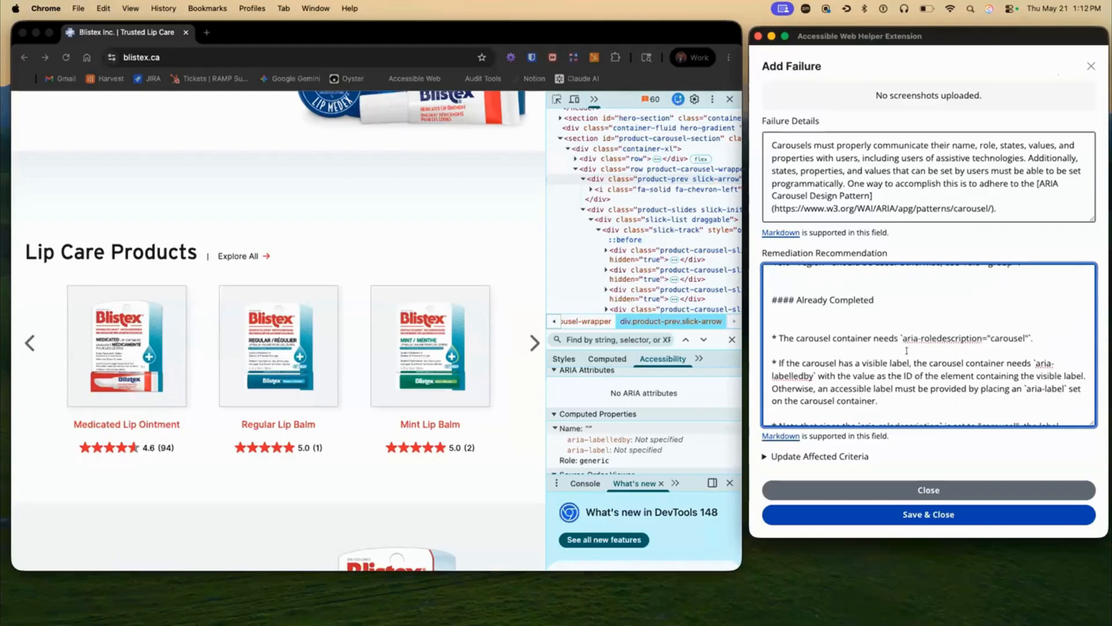
# Remove the extra blank line between "#### Already Completed" and the aria-roledescription="carousel" requirement, and review the moved requirements
pyautogui.scroll(1, 907, 349)
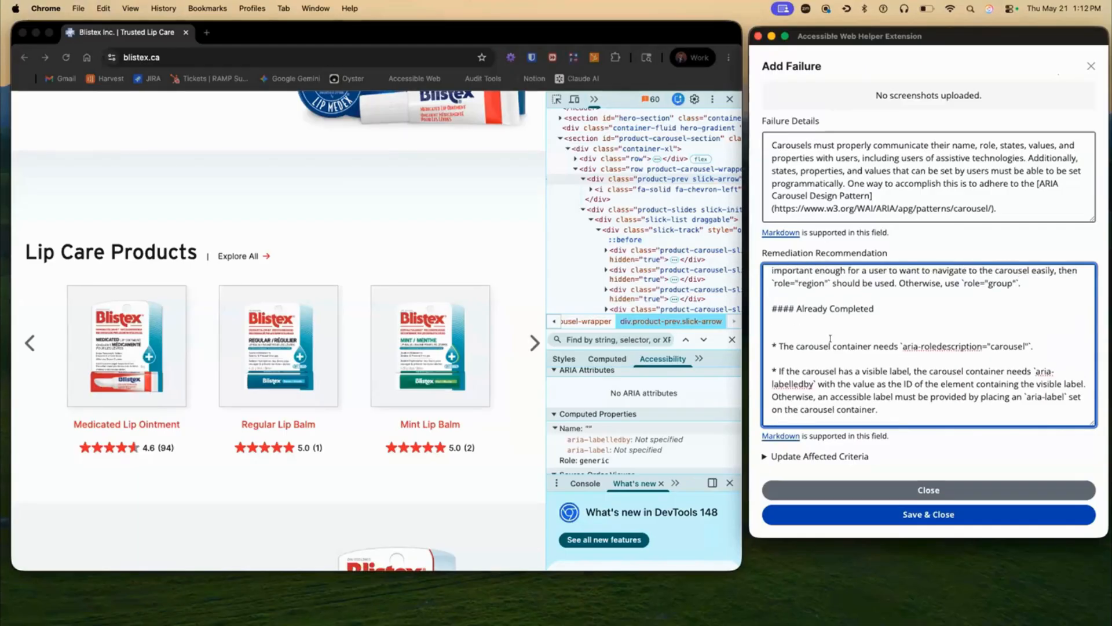
pyautogui.press('BackSpace')
pyautogui.scroll(4, 831, 347)
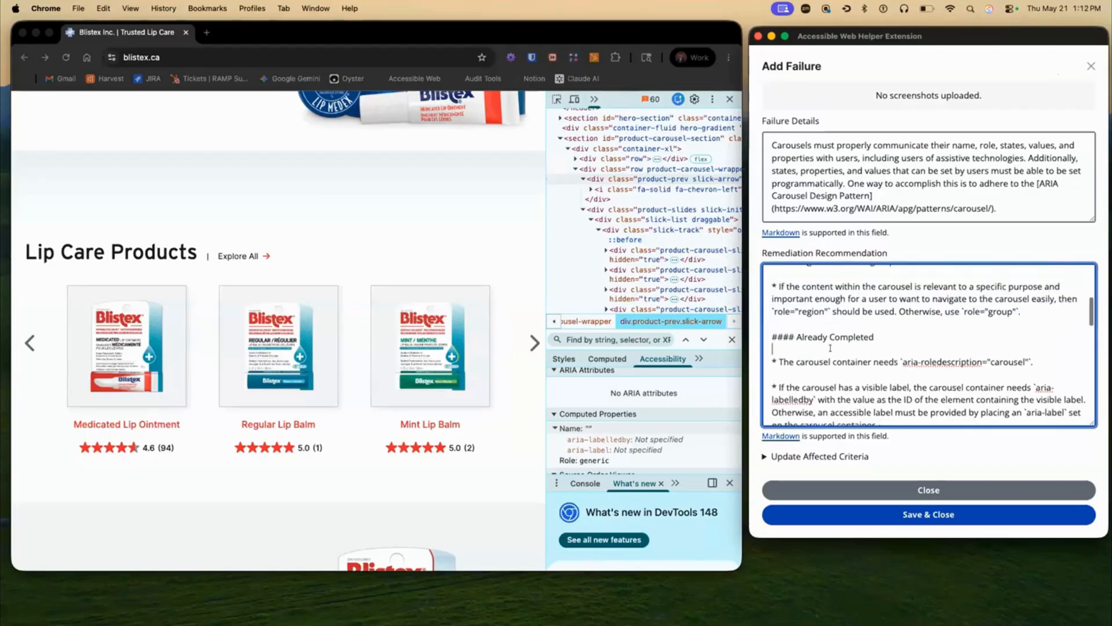
pyautogui.scroll(3, 834, 315)
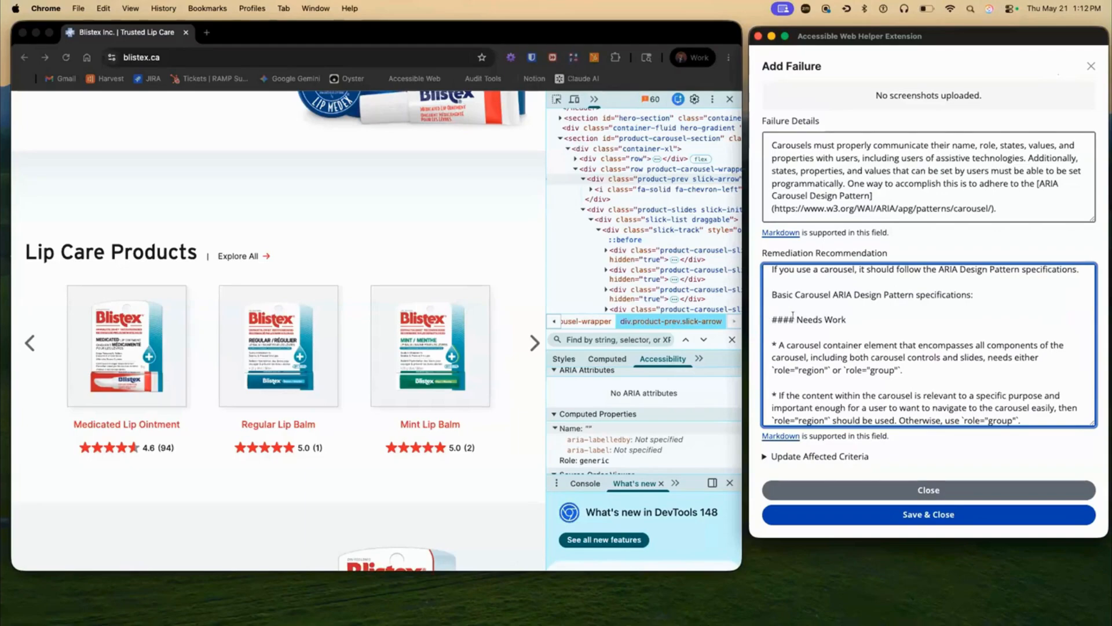
pyautogui.scroll(-2, 811, 314)
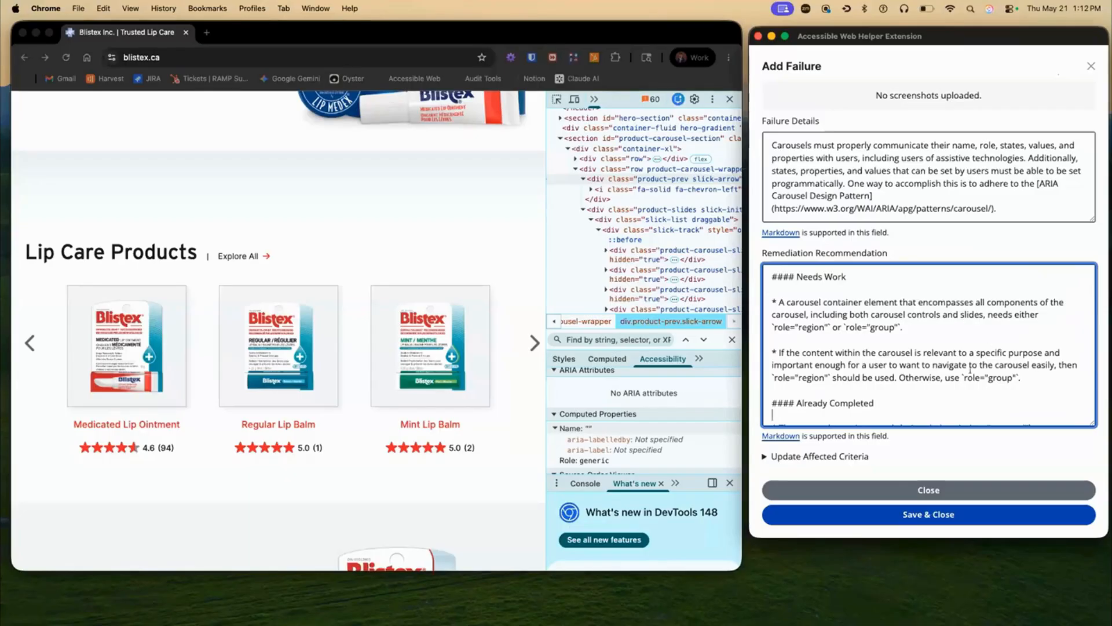
pyautogui.moveTo(1021, 378); pyautogui.dragTo(740, 301)
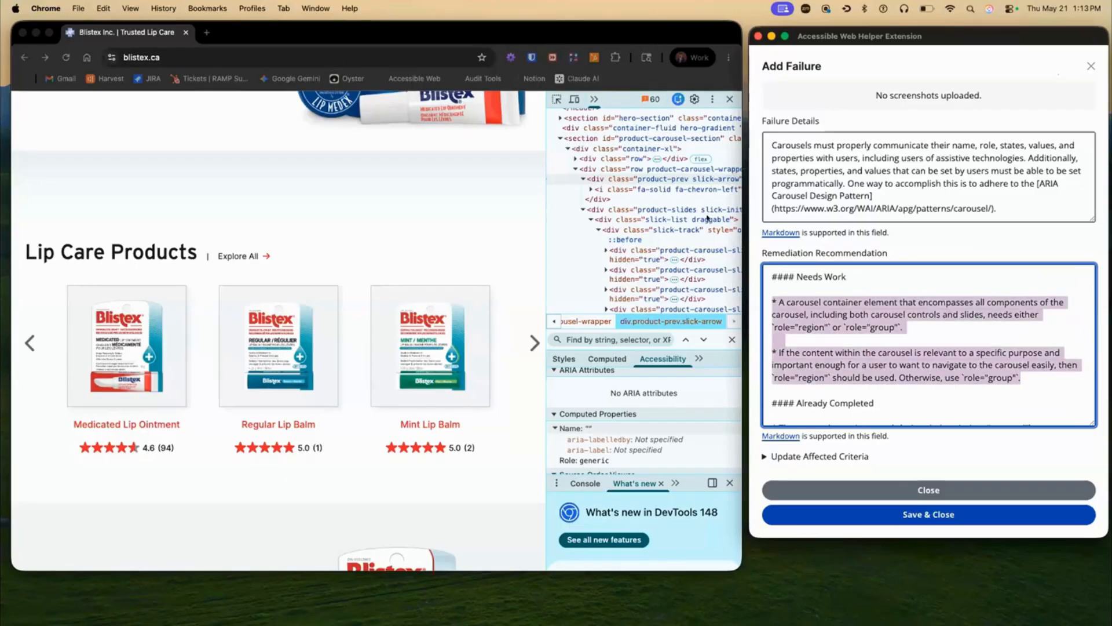
pyautogui.click(487, 299)
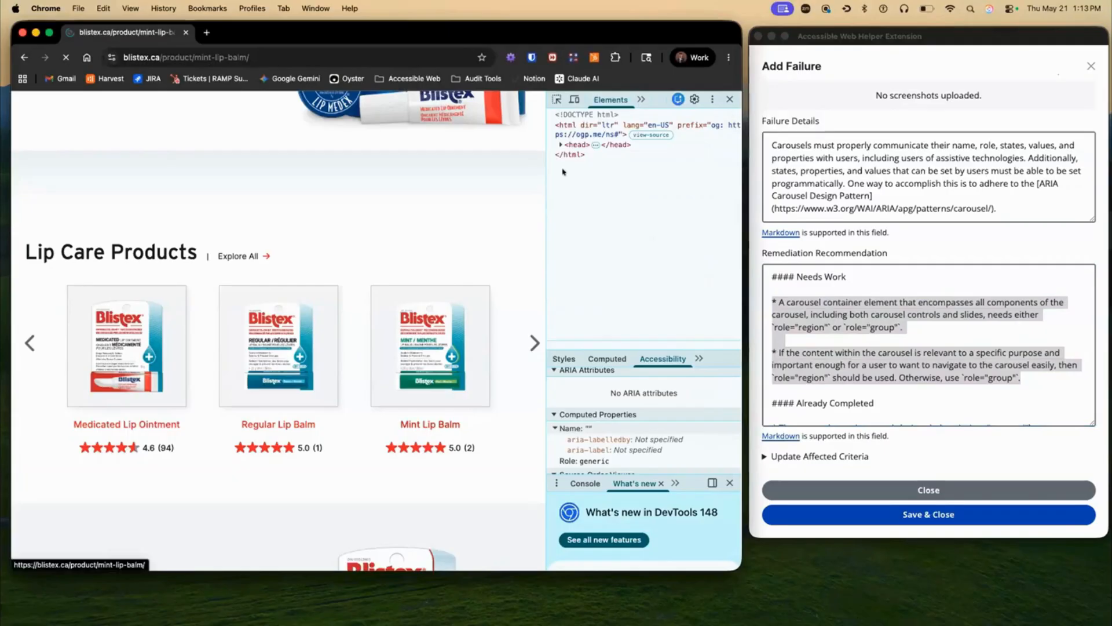
pyautogui.click(23, 56)
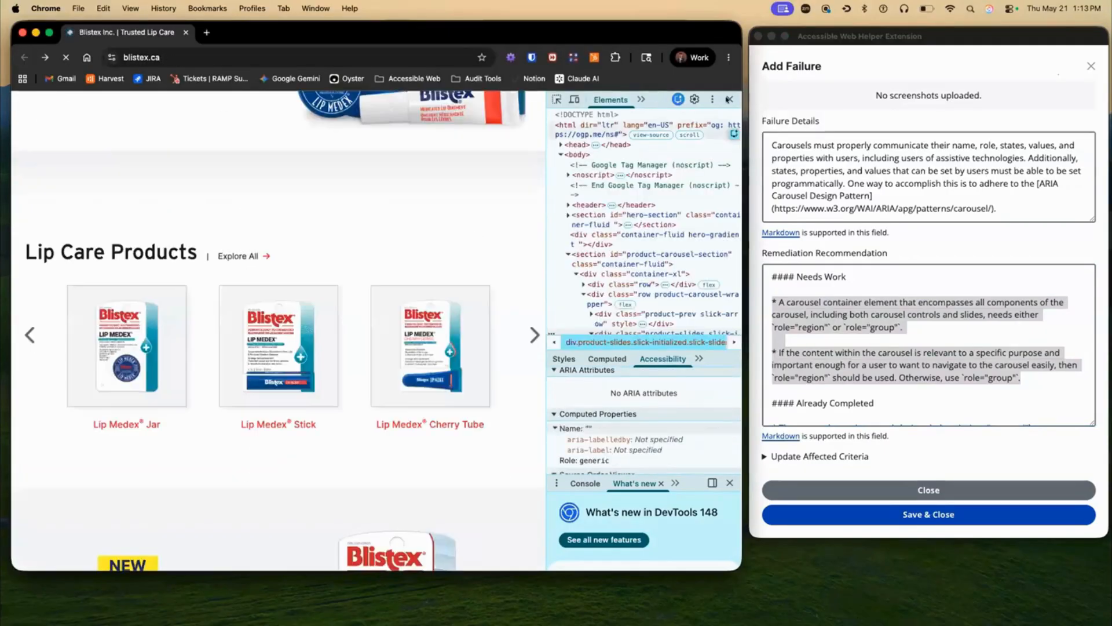
# Close the developer tools on the Blistex home page and discard the unsaved carousel failure in the Accessible Web Helper
pyautogui.scroll(1, 300, 286)
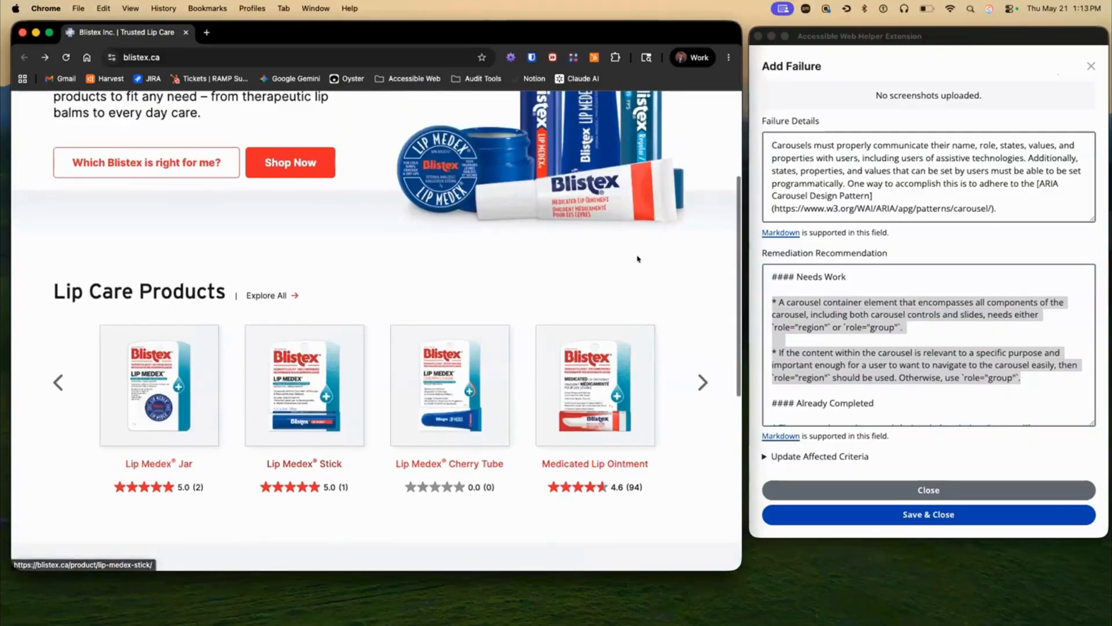
pyautogui.scroll(3, 637, 260)
pyautogui.scroll(-3, 637, 260)
pyautogui.scroll(-3, 638, 260)
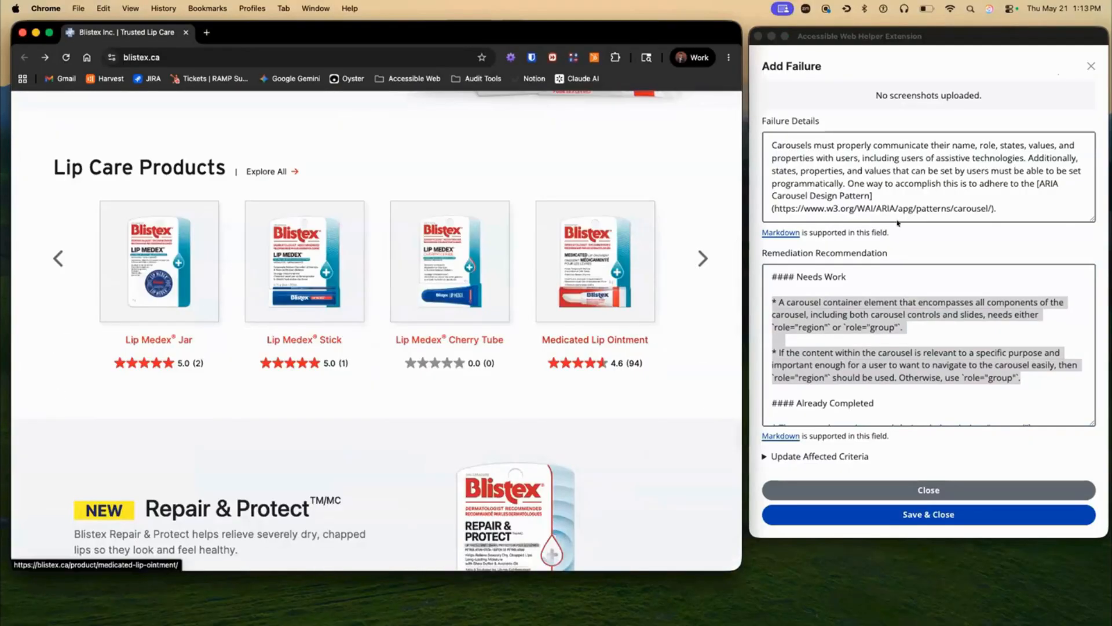
pyautogui.click(1090, 64)
pyautogui.click(1091, 64)
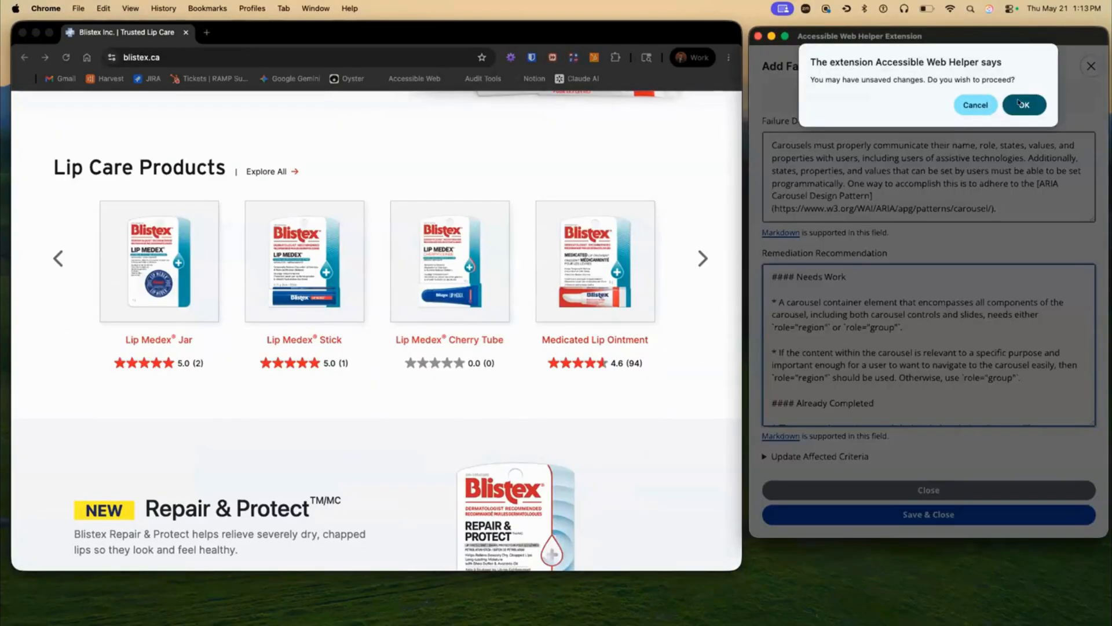
pyautogui.click(1021, 105)
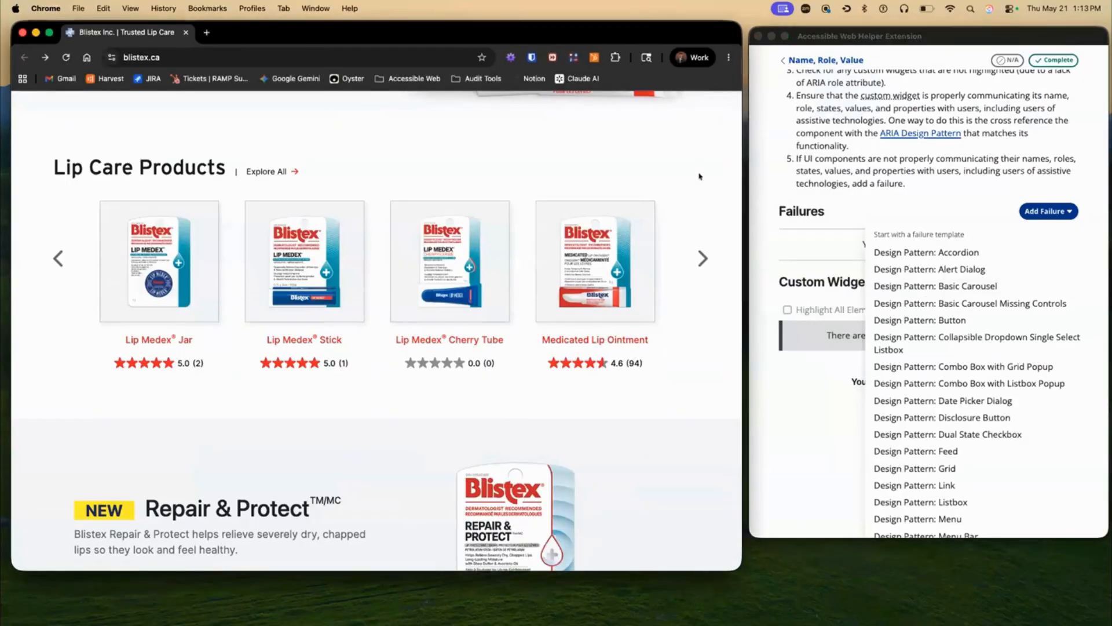
# Zoom the Blistex page to 200% and examine how the Lip Care Products carousel and its controls are laid out
pyautogui.scroll(3, 700, 176)
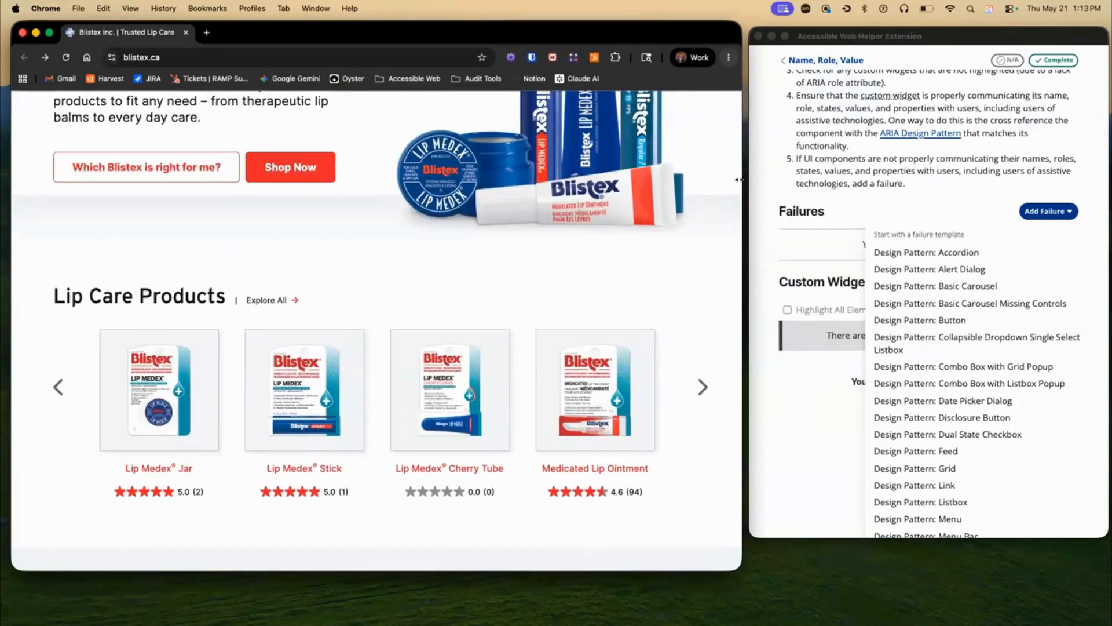
pyautogui.scroll(2, 721, 267)
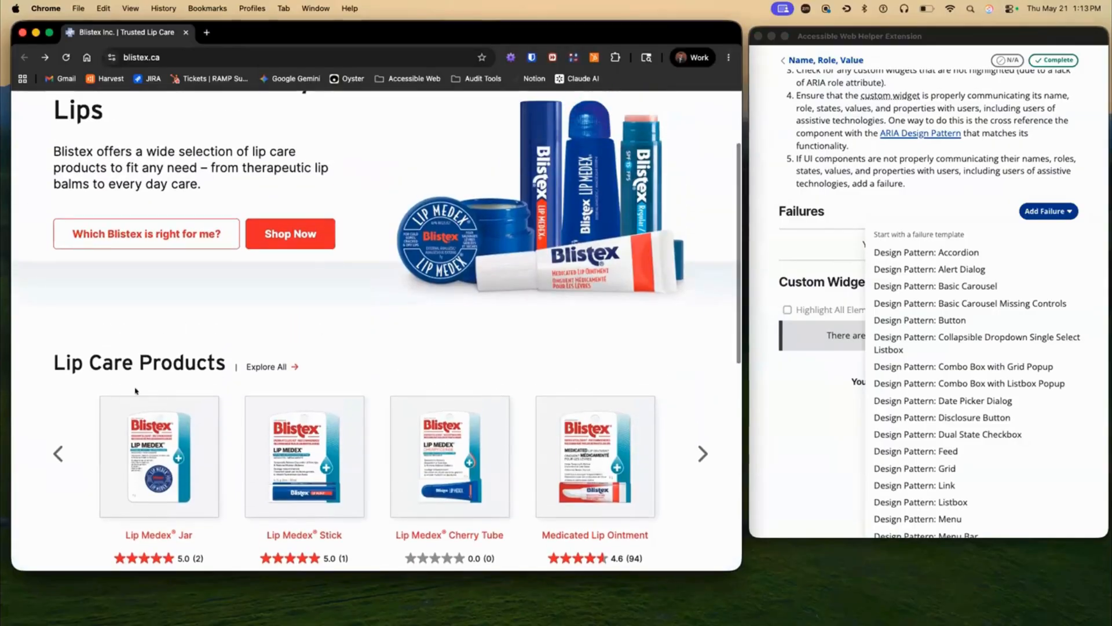
pyautogui.scroll(-2, 136, 391)
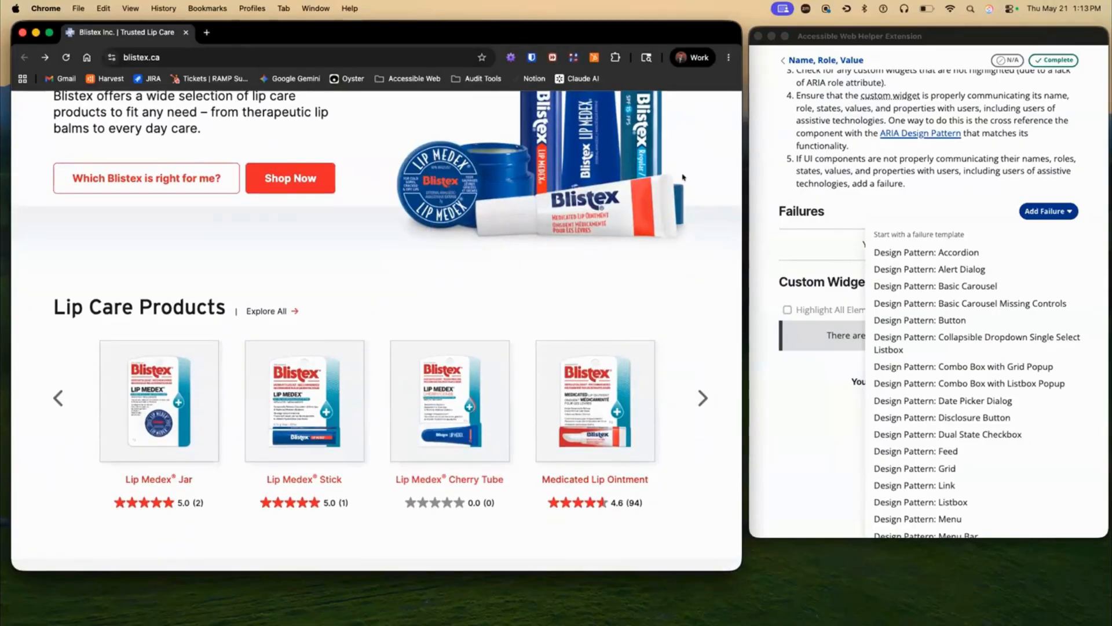
pyautogui.scroll(5, 683, 176)
pyautogui.click(729, 57)
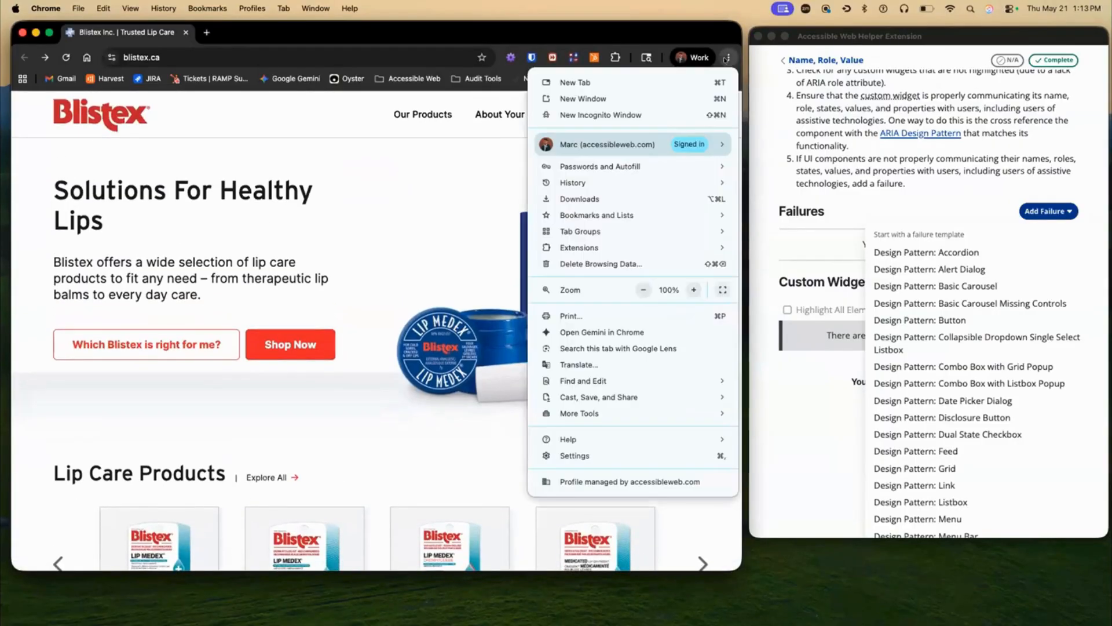
pyautogui.click(693, 289)
pyautogui.click(693, 290)
pyautogui.click(693, 290)
pyautogui.click(694, 290)
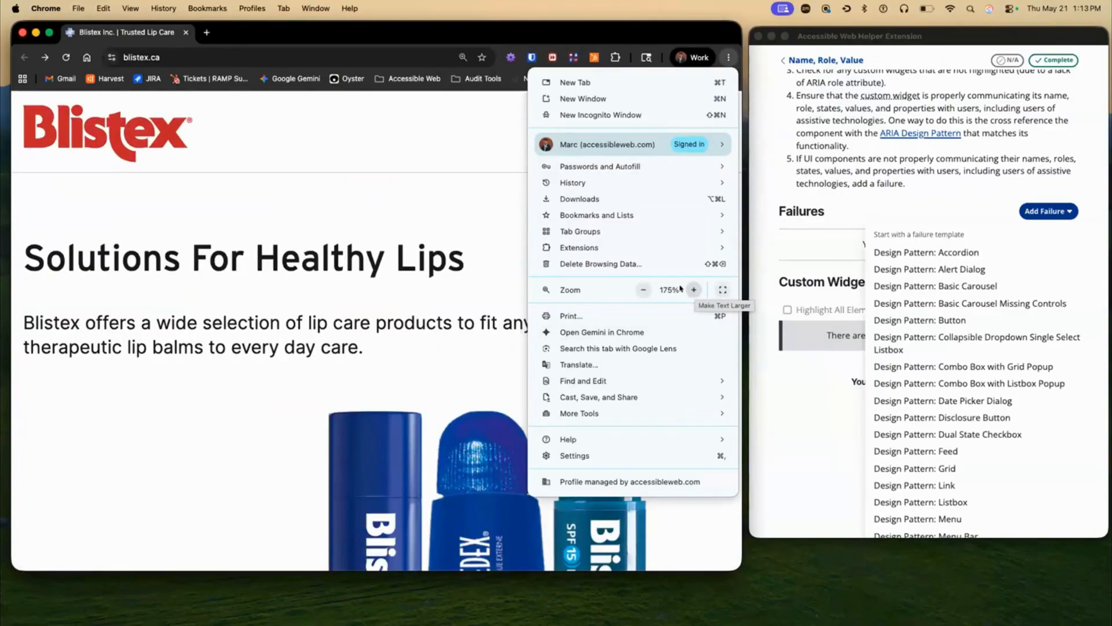
pyautogui.click(446, 324)
pyautogui.scroll(-5, 446, 324)
pyautogui.scroll(-5, 474, 360)
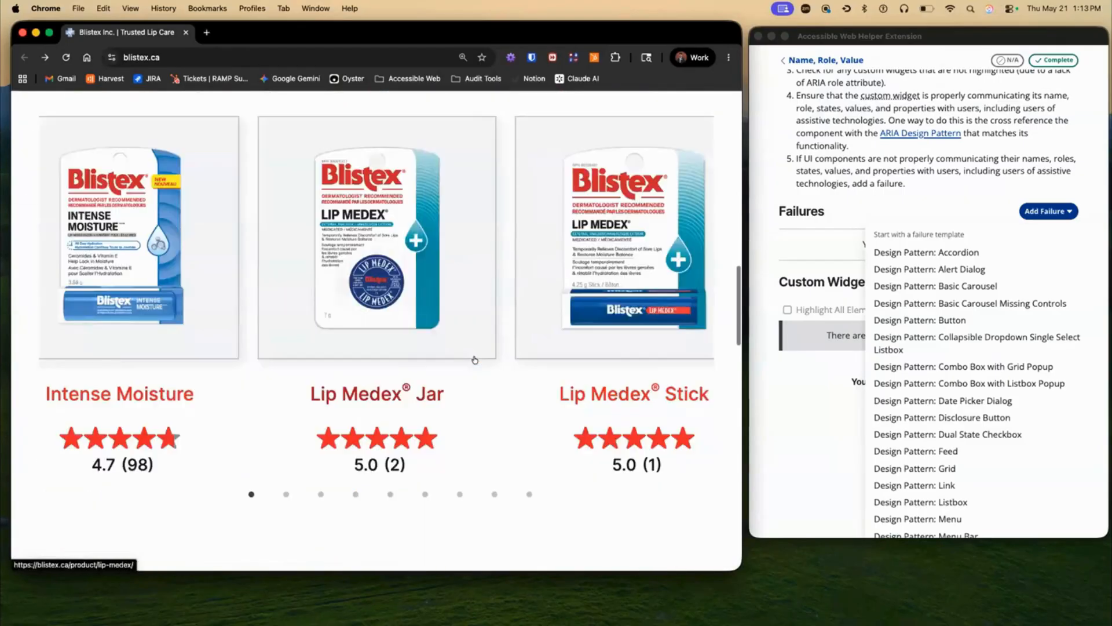
pyautogui.scroll(3, 284, 424)
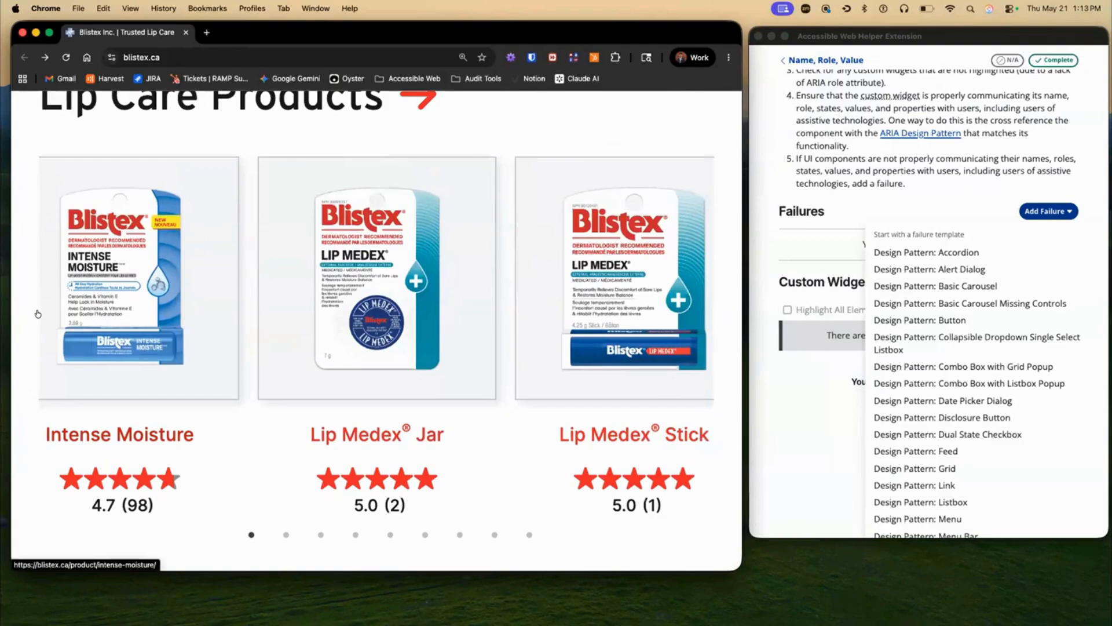
pyautogui.scroll(3, 255, 351)
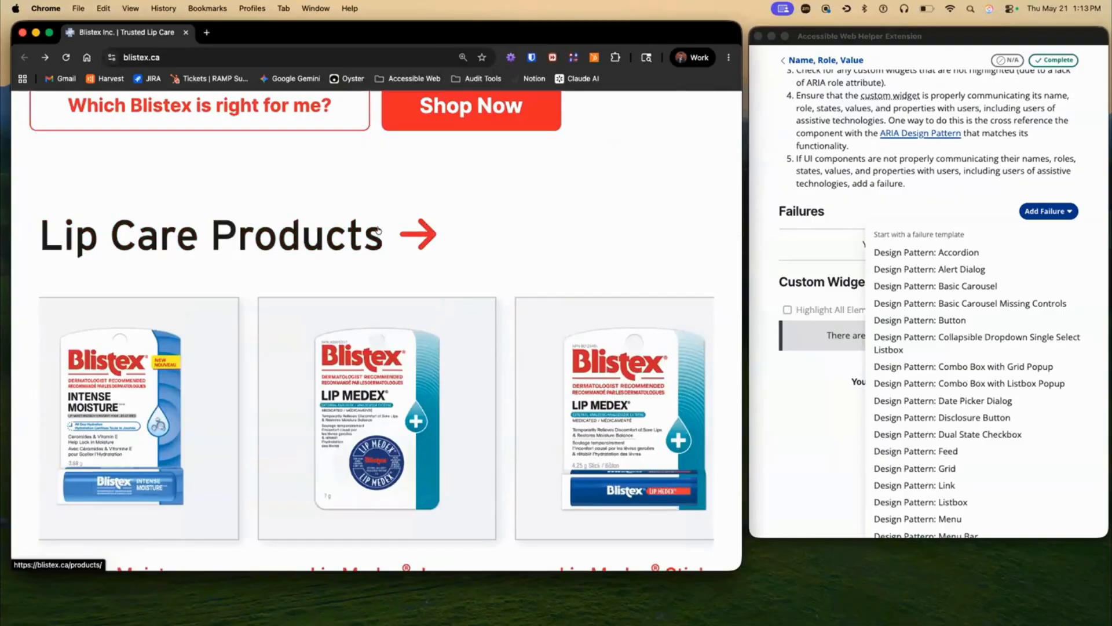
# Reduce the page zoom to 125% and check the Lip Care Products carousel's controls at that size
pyautogui.click(728, 57)
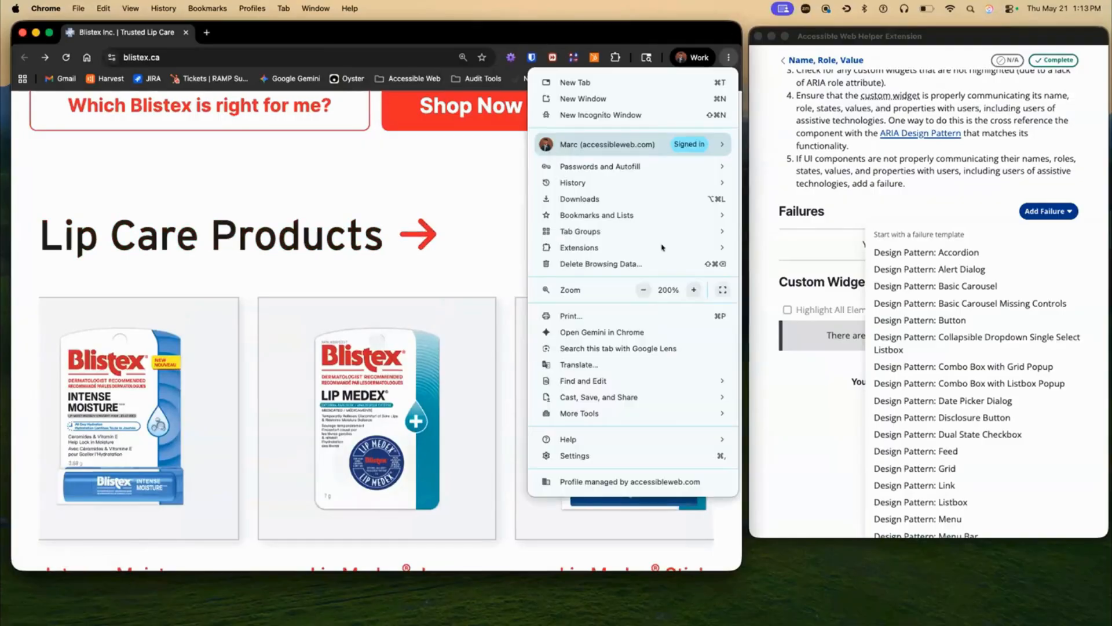
pyautogui.click(642, 290)
pyautogui.click(642, 290)
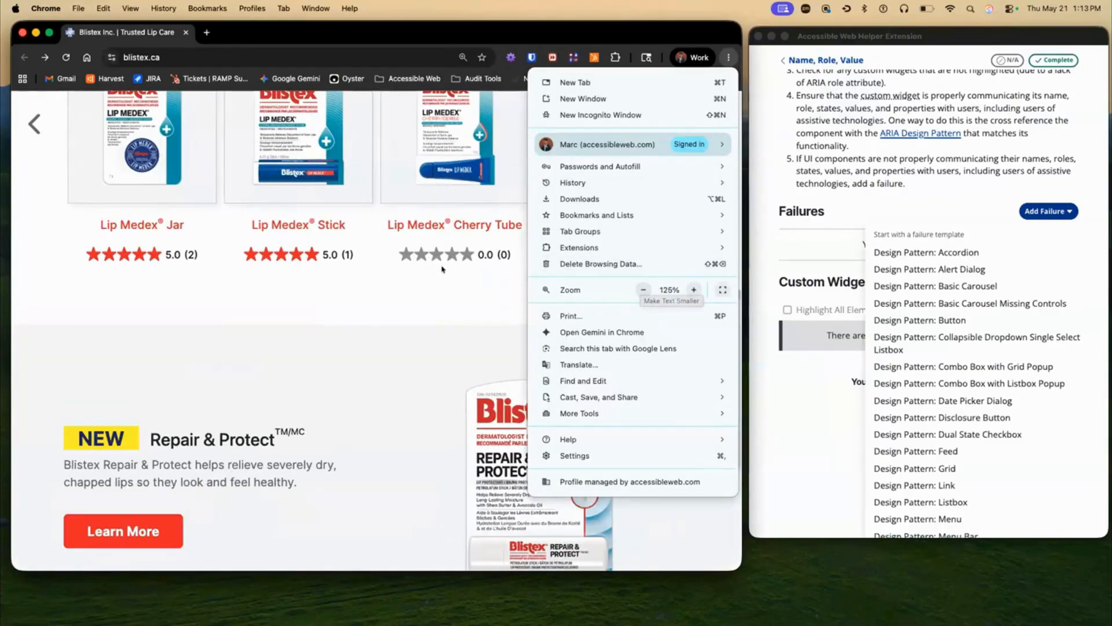
pyautogui.click(442, 277)
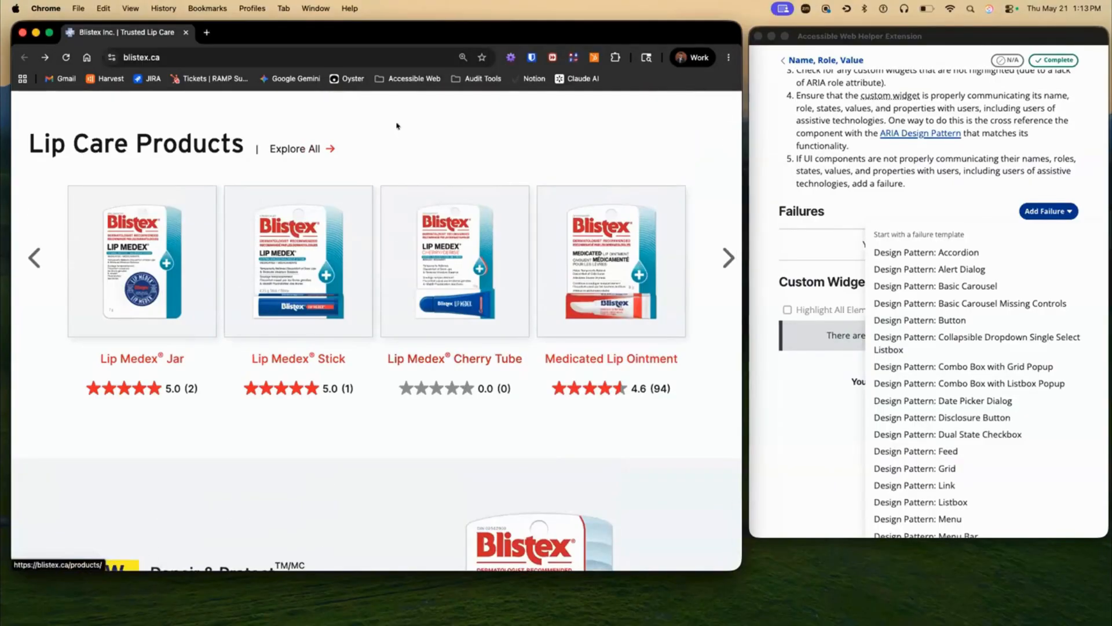
# Raise the page zoom by one level and bring the carousel's pagination dots into view
pyautogui.click(728, 57)
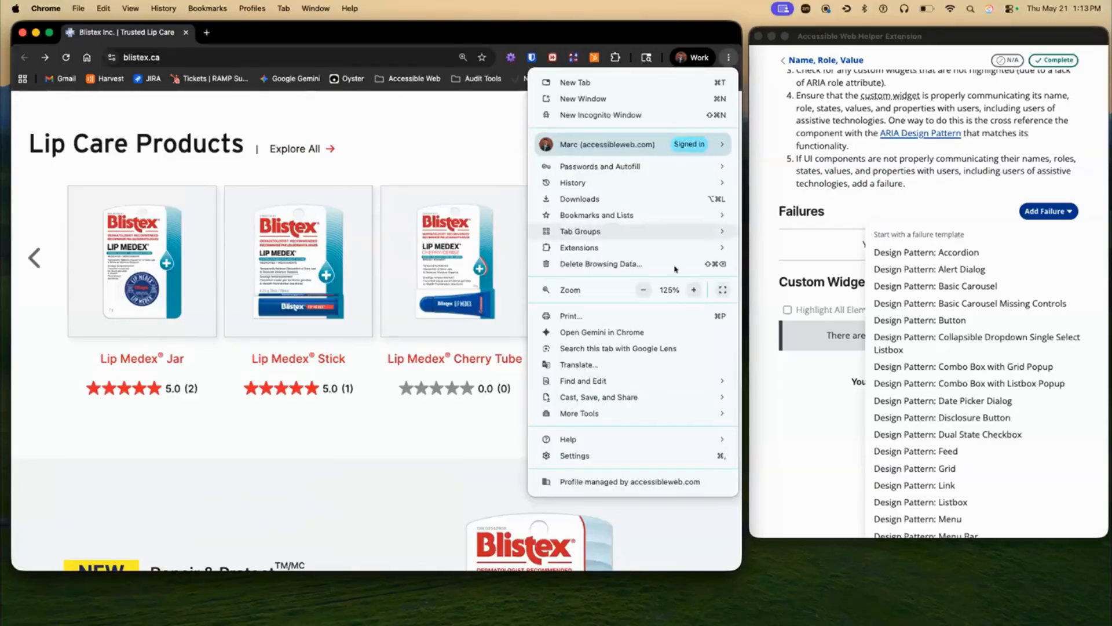
pyautogui.click(694, 290)
pyautogui.click(412, 446)
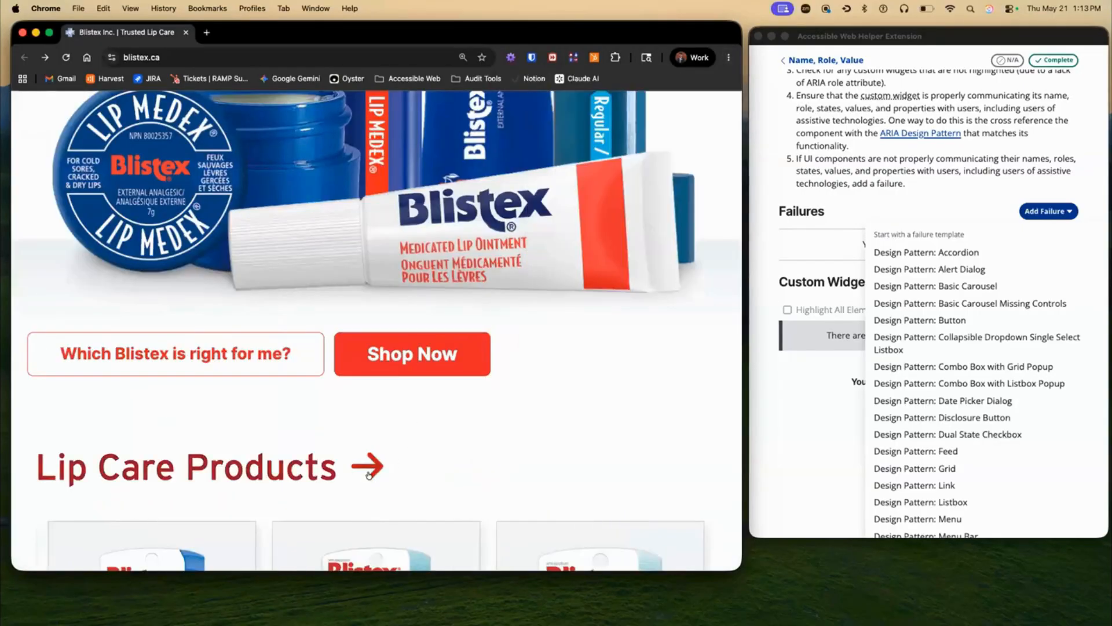
pyautogui.scroll(-10, 345, 308)
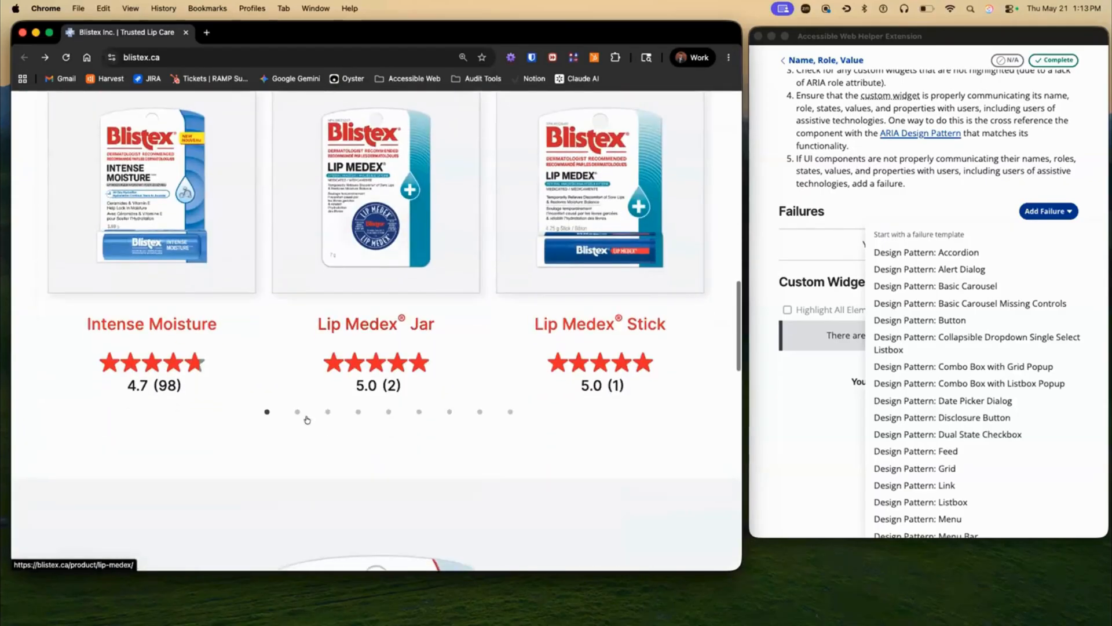
# Test the carousel's pagination dots by activating the second through fifth dots in order
pyautogui.click(297, 411)
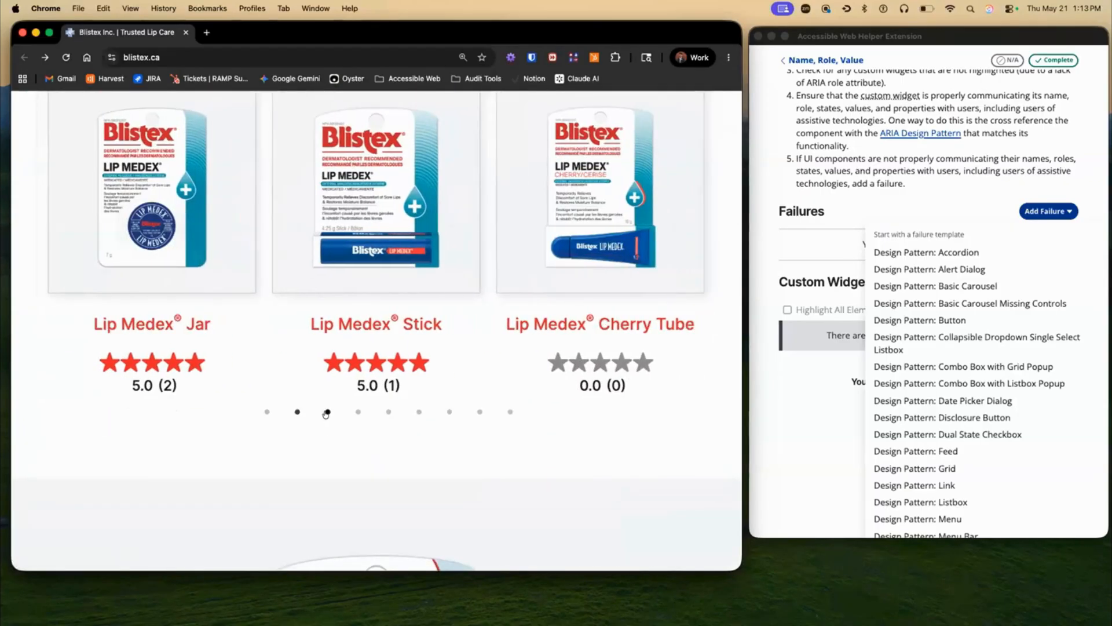
pyautogui.click(326, 412)
pyautogui.click(358, 412)
pyautogui.click(388, 412)
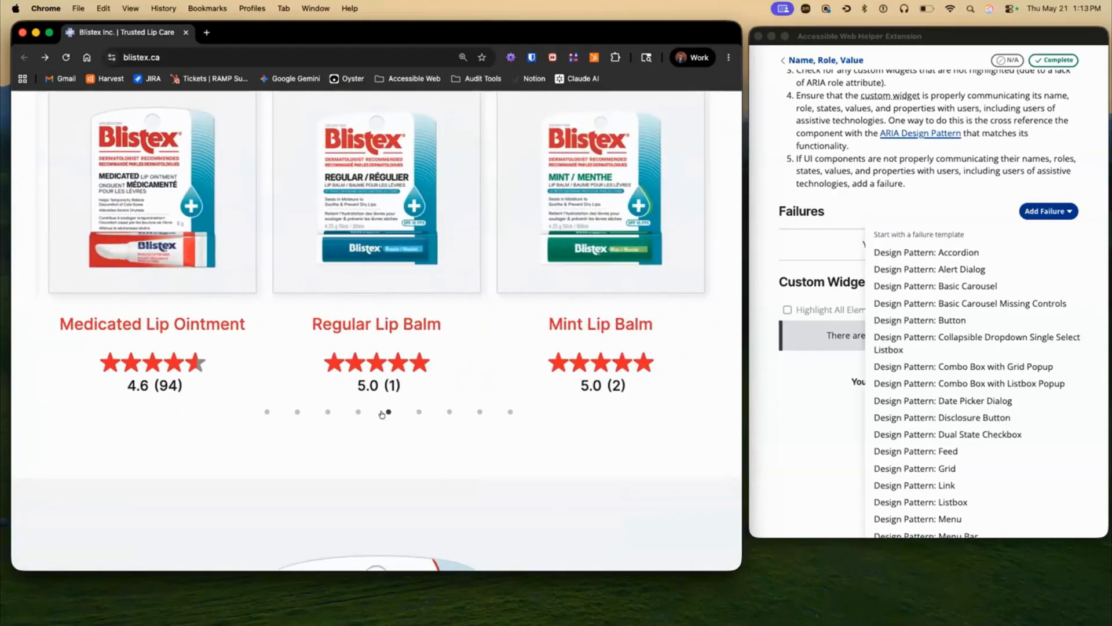
# Inspect the Regular Lip Balm slide's markup and select the slide wrapper element just before it
pyautogui.scroll(3, 457, 232)
pyautogui.rightClick(467, 227)
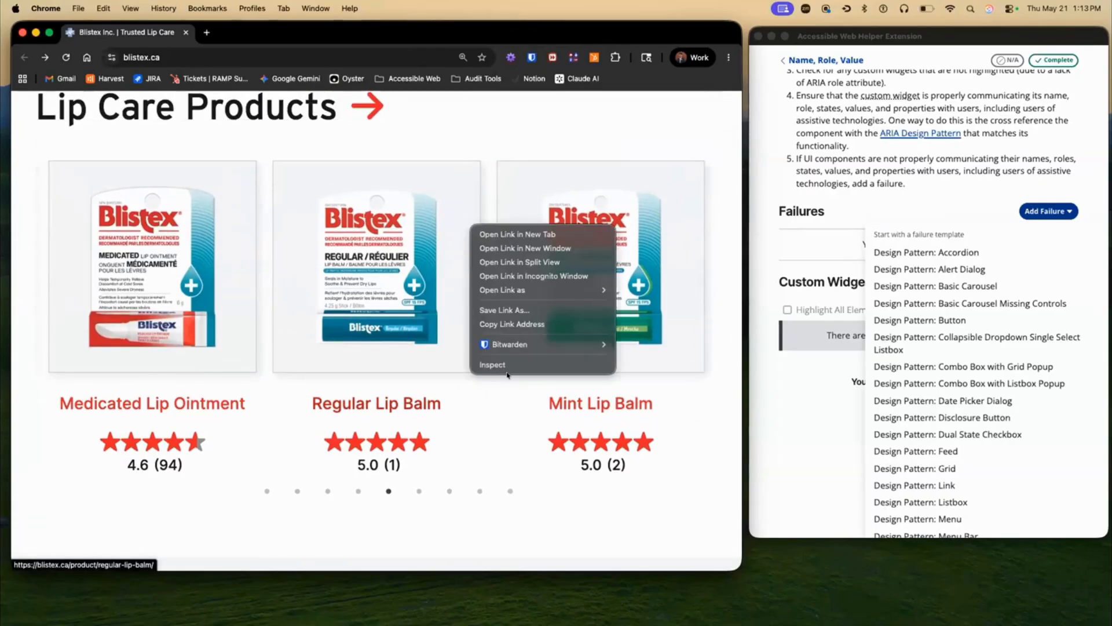
pyautogui.click(508, 364)
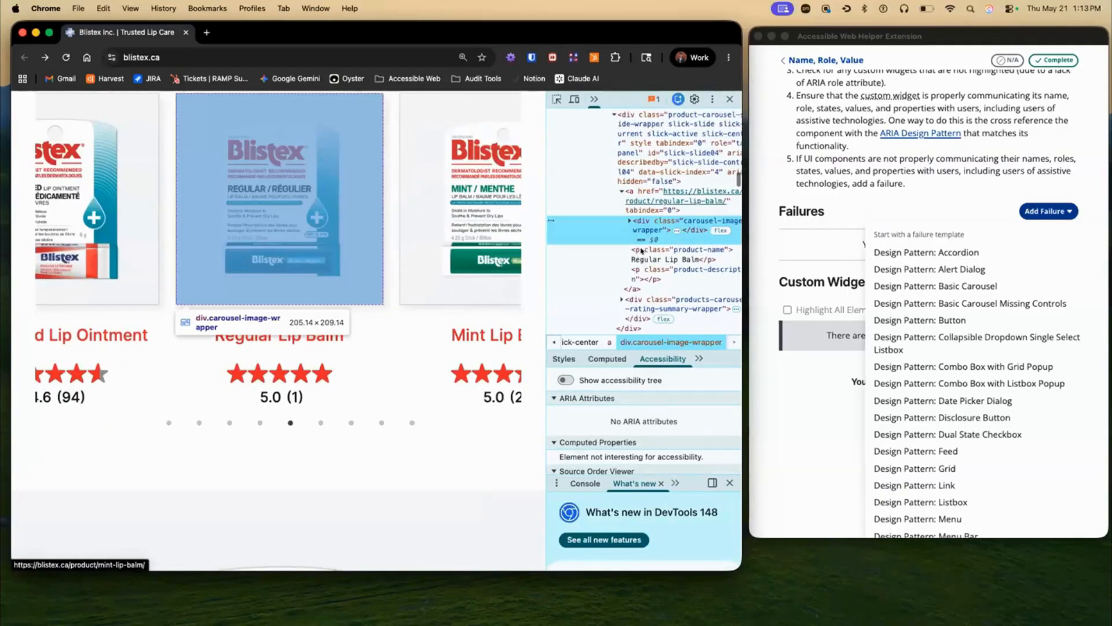
pyautogui.scroll(3, 648, 163)
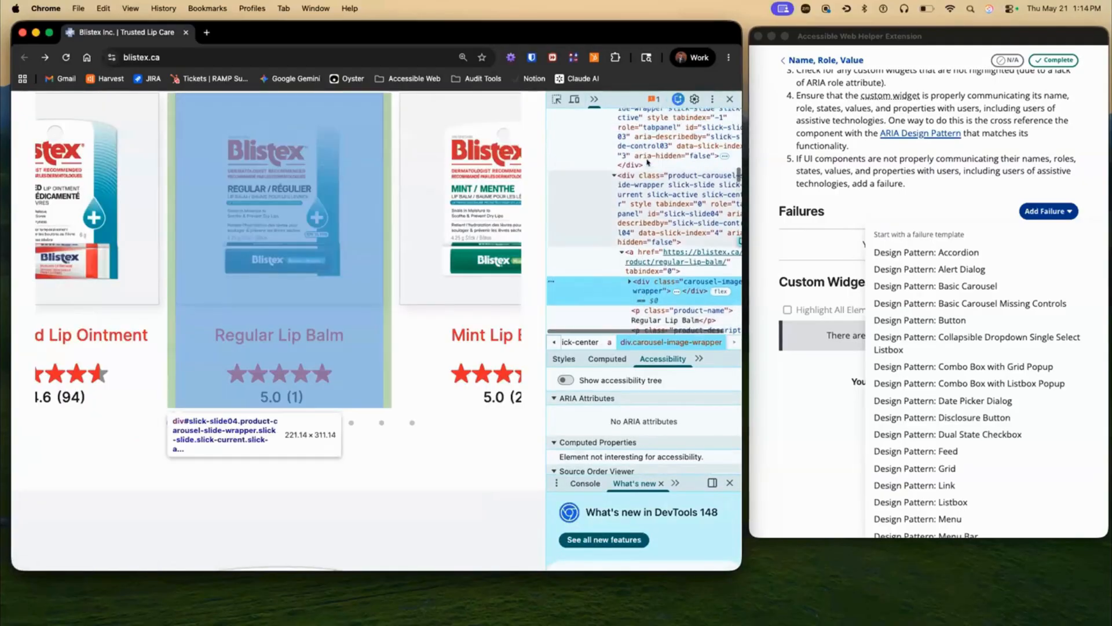
pyautogui.click(648, 167)
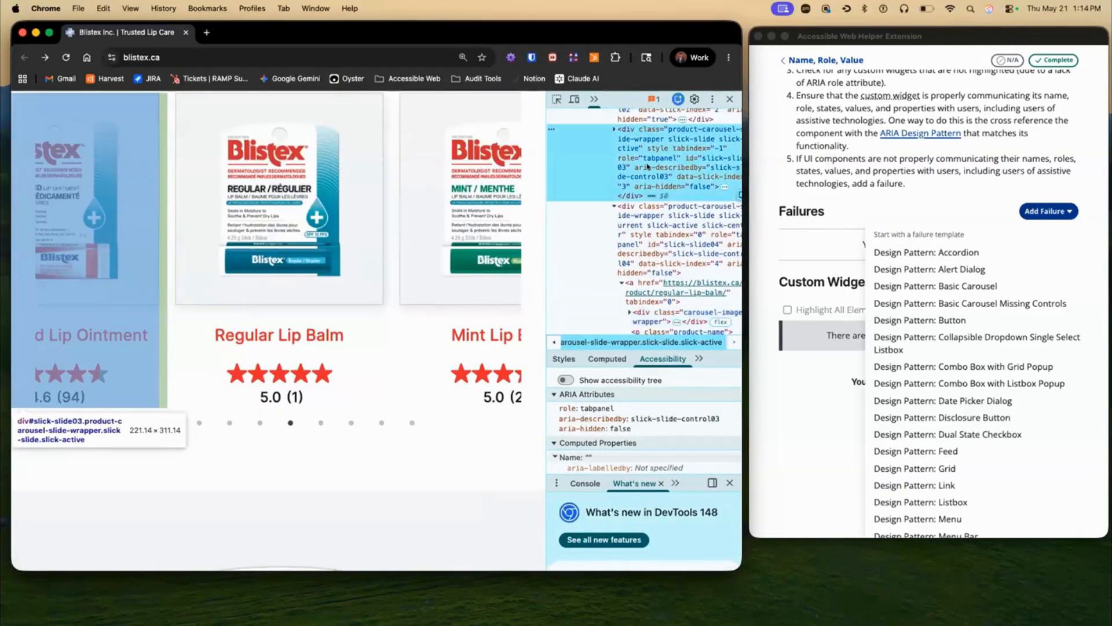
# Examine the roles and ARIA attributes of the earlier carousel slides and their containers, up to the first cloned slide
pyautogui.scroll(6, 648, 166)
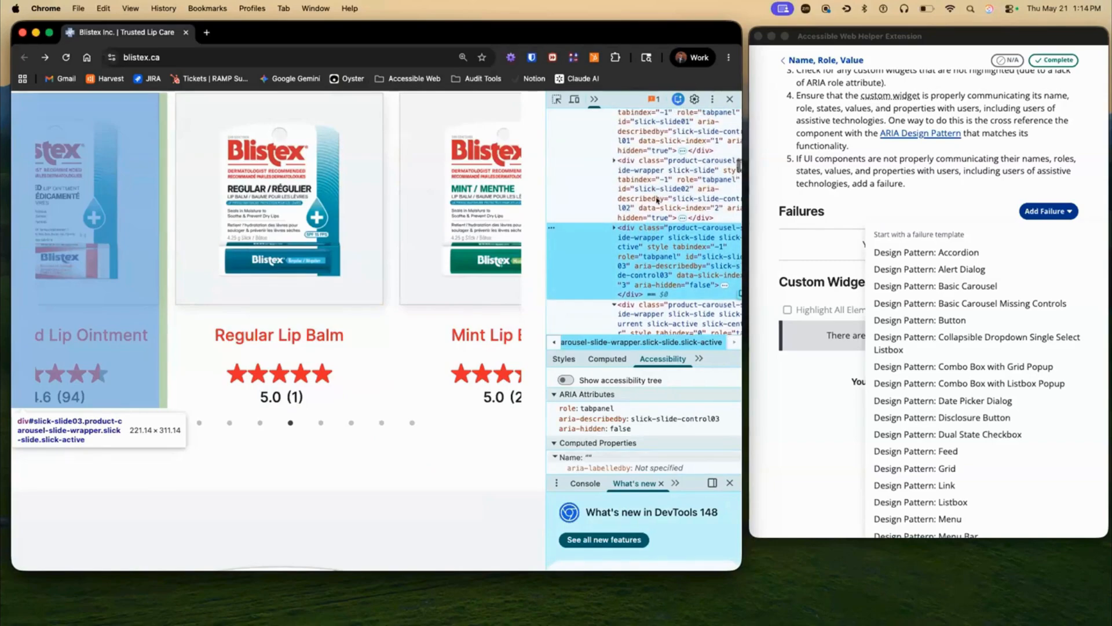
pyautogui.click(657, 199)
pyautogui.scroll(5, 655, 200)
pyautogui.click(646, 200)
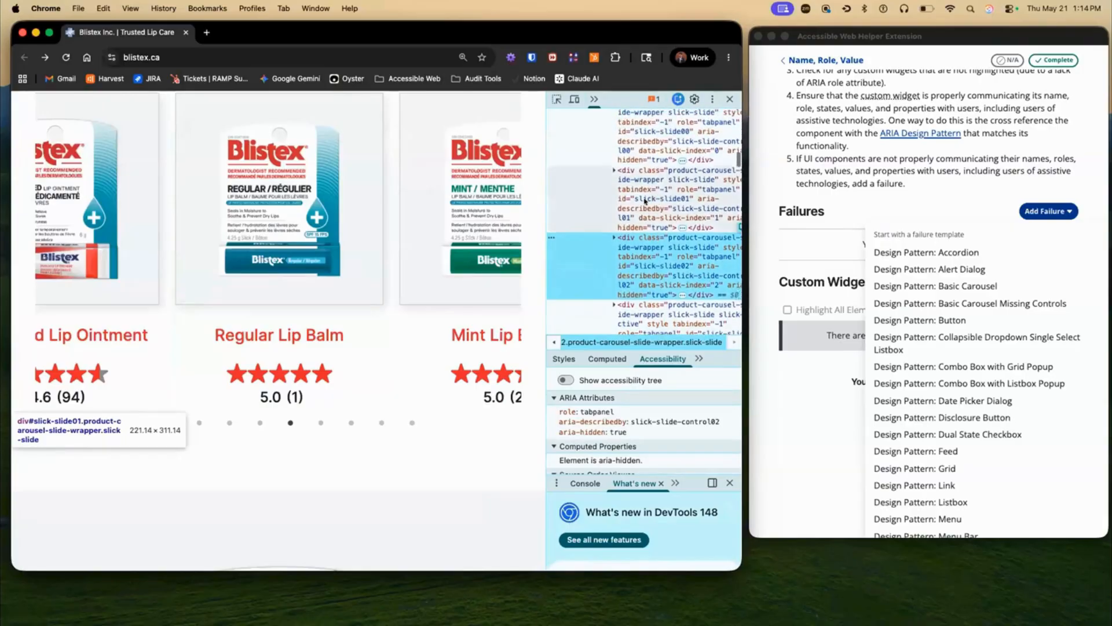
pyautogui.scroll(11, 645, 201)
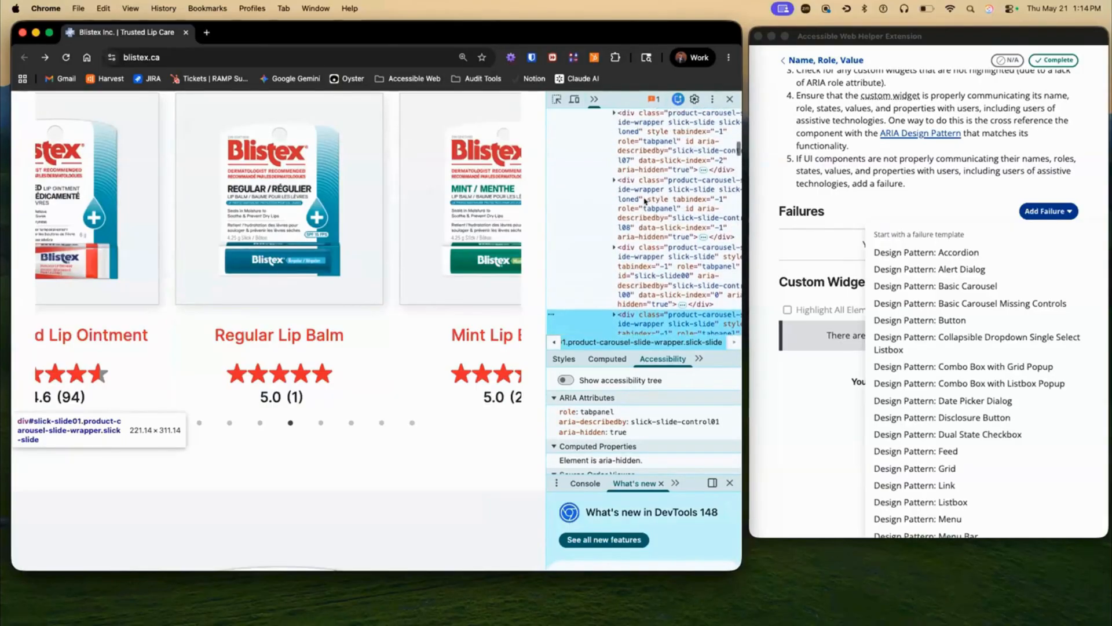
pyautogui.scroll(7, 644, 201)
pyautogui.click(652, 174)
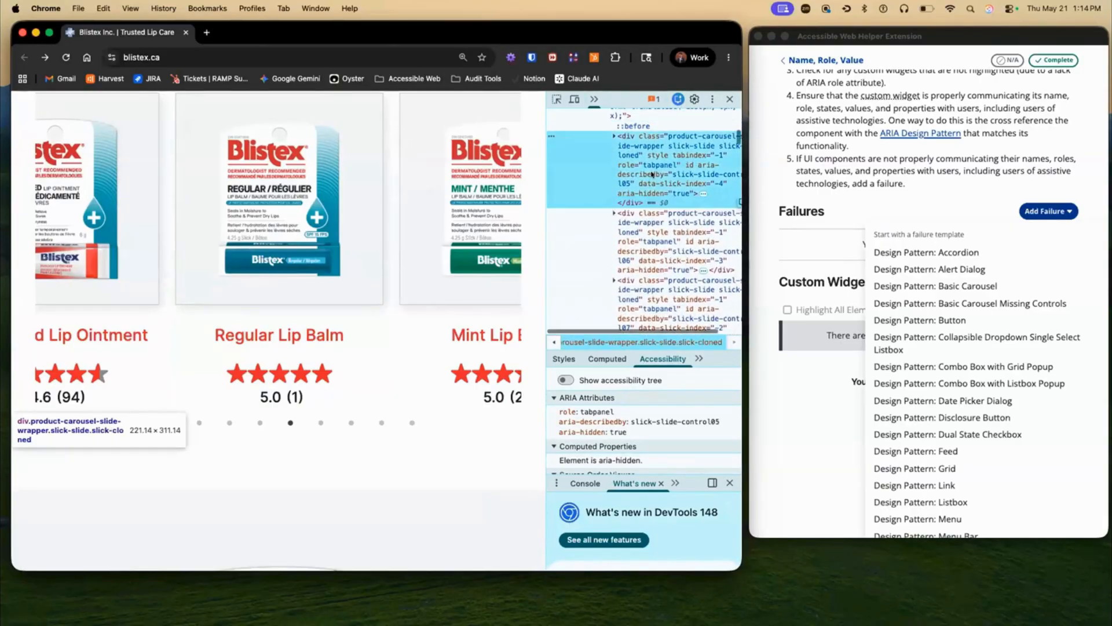
pyautogui.scroll(3, 651, 174)
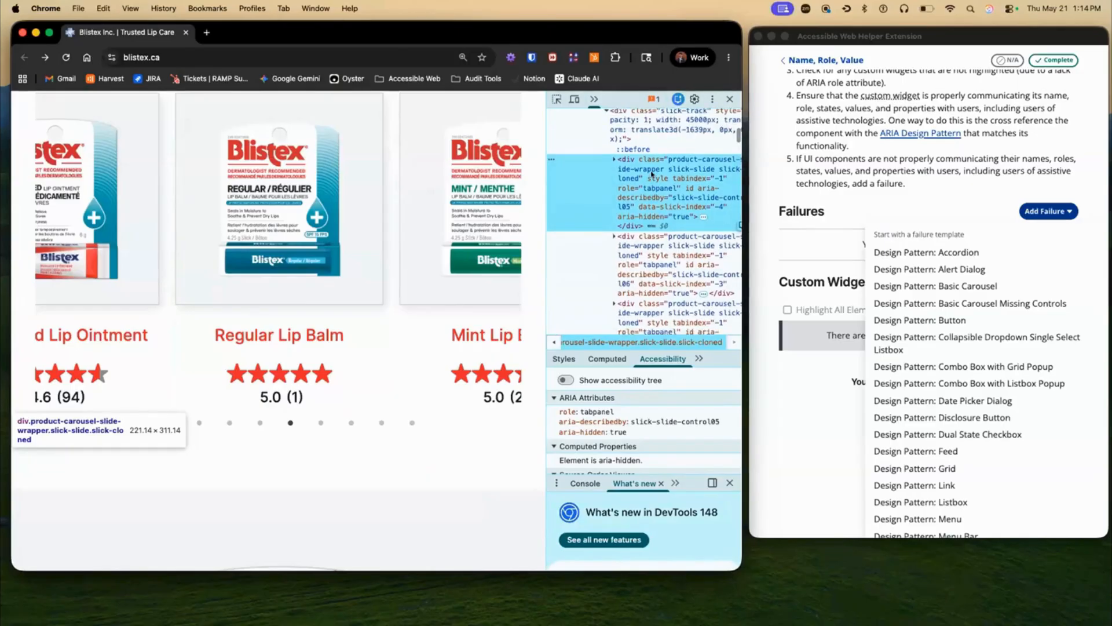
pyautogui.scroll(3, 652, 174)
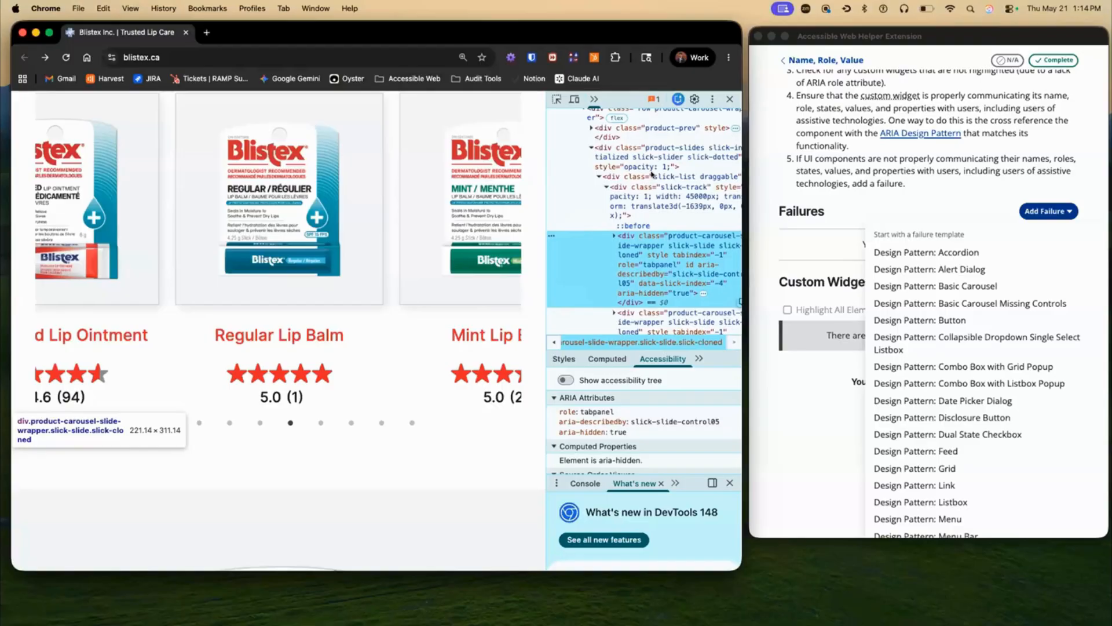
pyautogui.scroll(3, 652, 174)
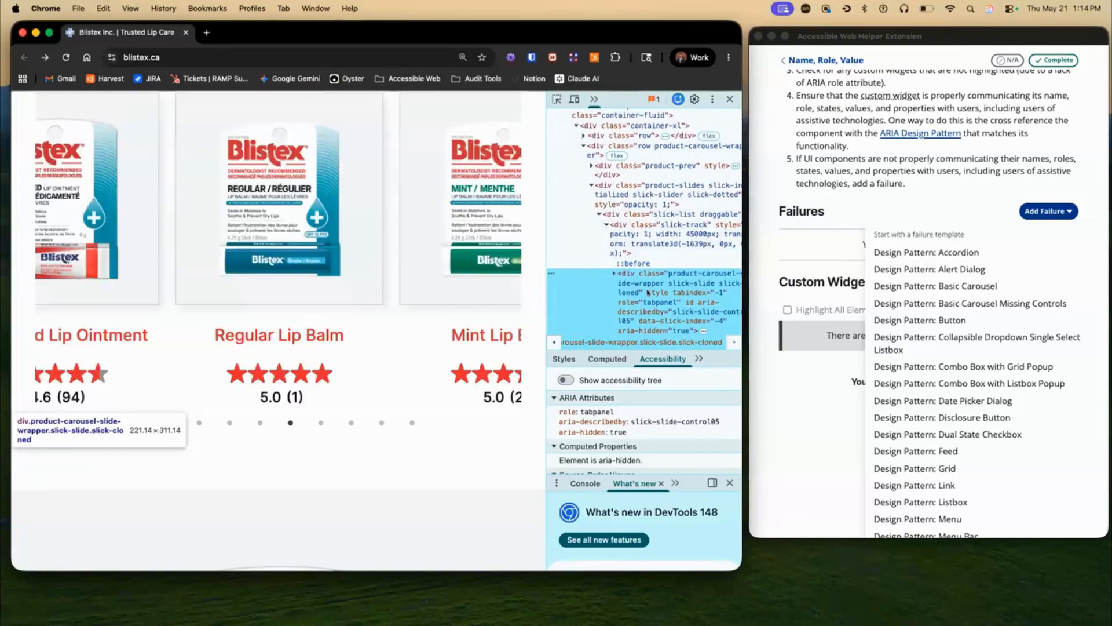
pyautogui.scroll(-3, 648, 292)
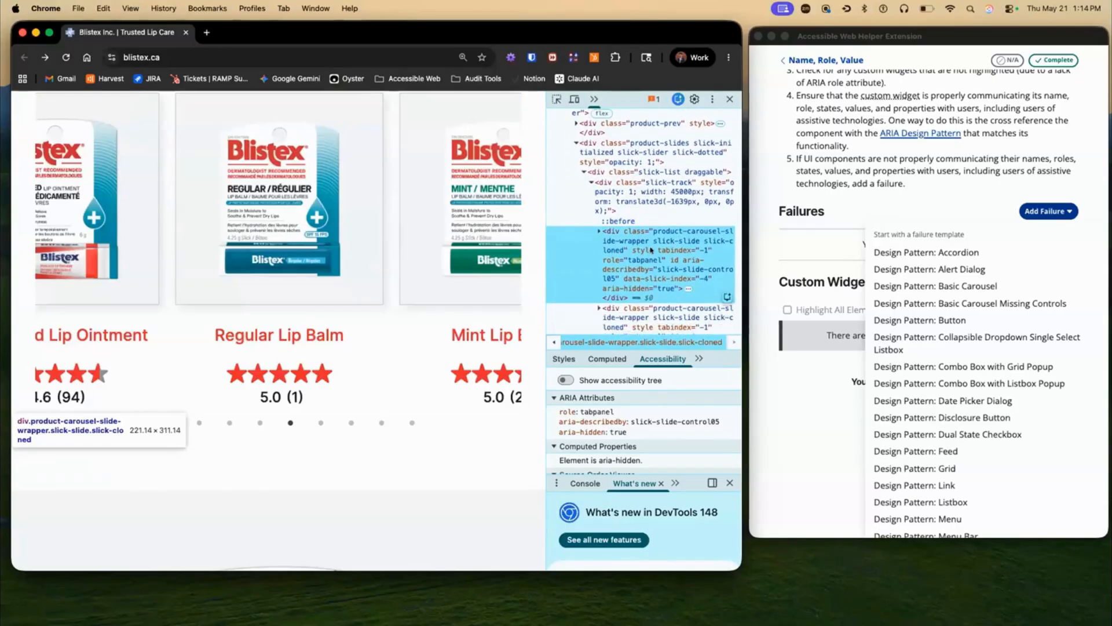
# Narrow the inspector pane slightly and re-examine the first cloned slide's role and ARIA attributes
pyautogui.scroll(1, 650, 250)
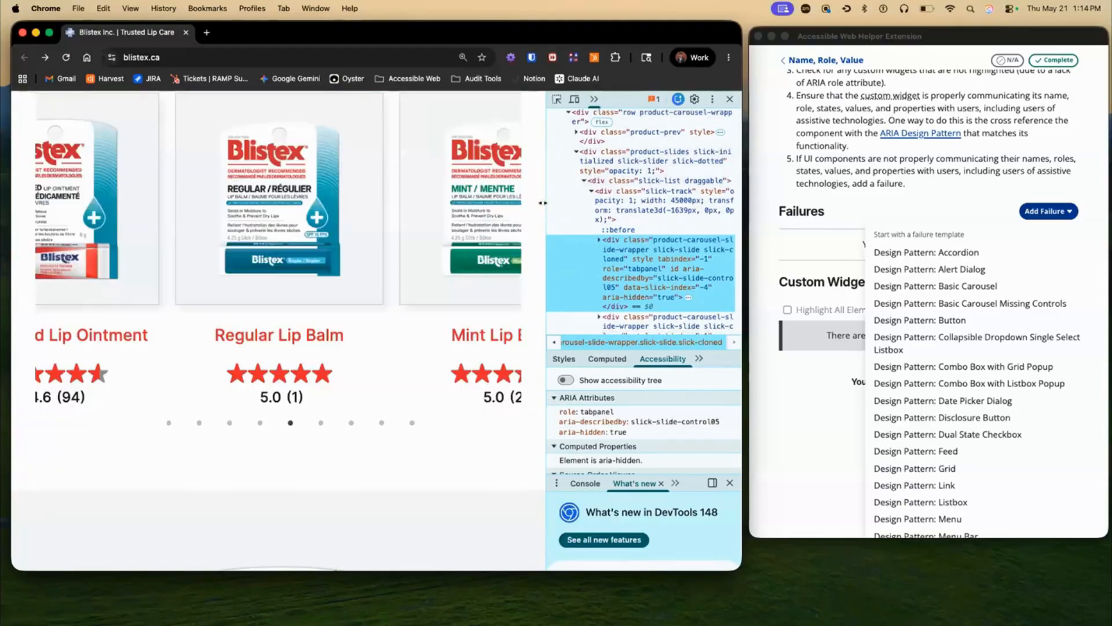
pyautogui.moveTo(543, 201); pyautogui.dragTo(575, 208)
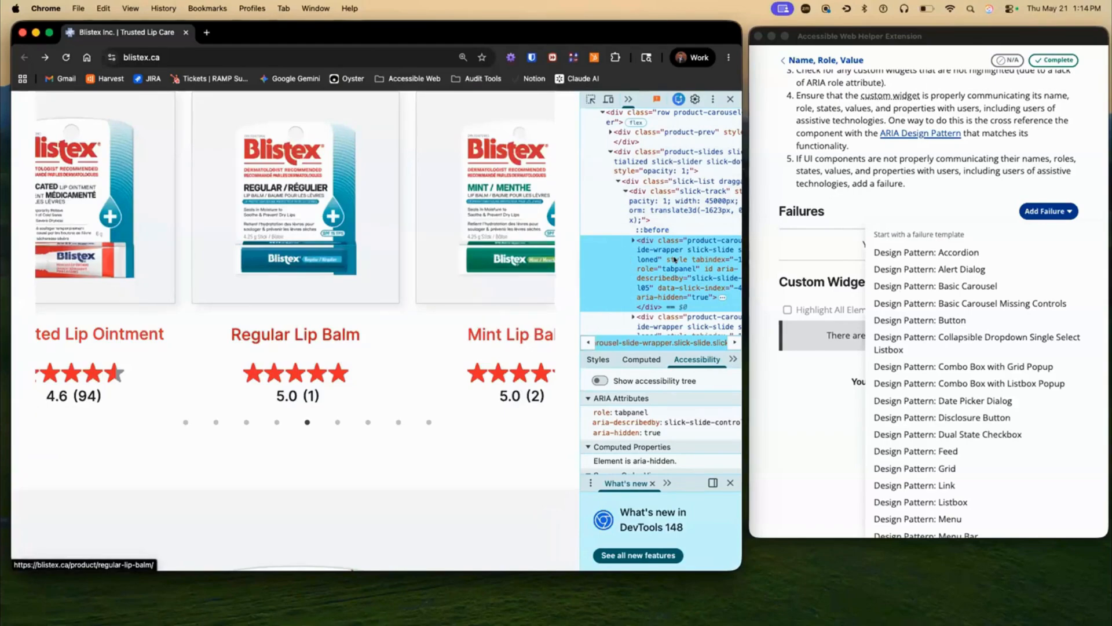
pyautogui.scroll(-2, 629, 260)
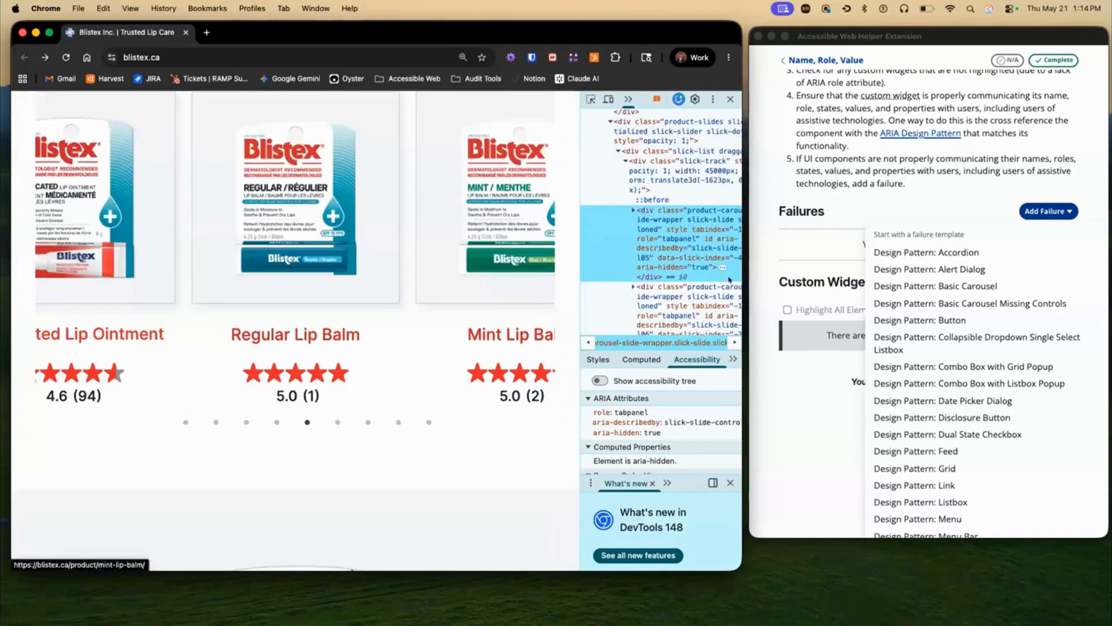
pyautogui.scroll(2, 415, 335)
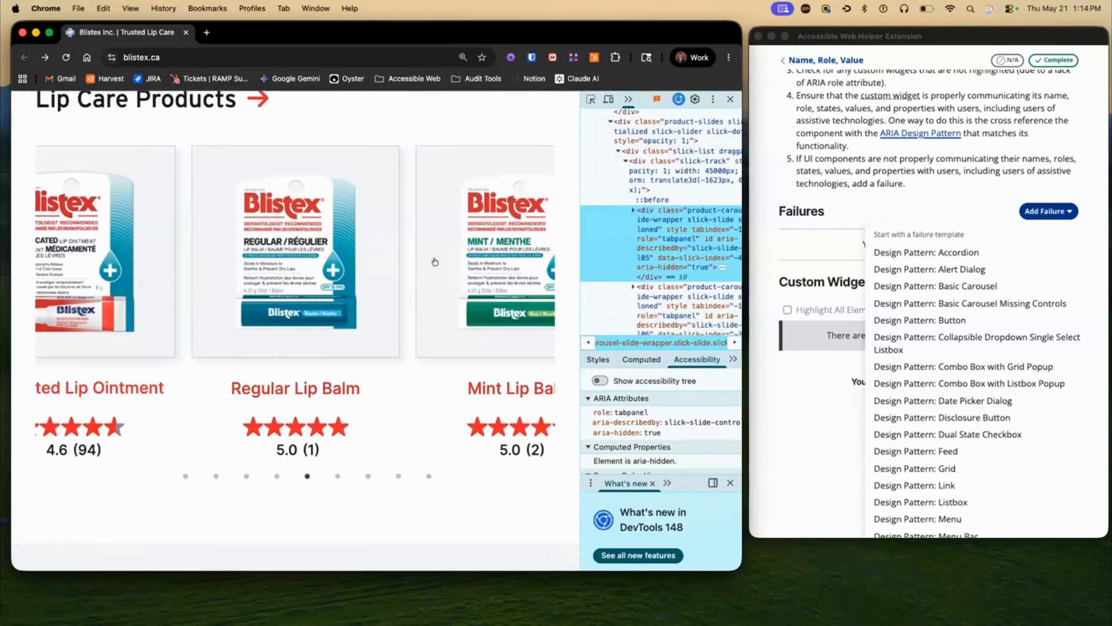
pyautogui.hscroll(2, 667, 239)
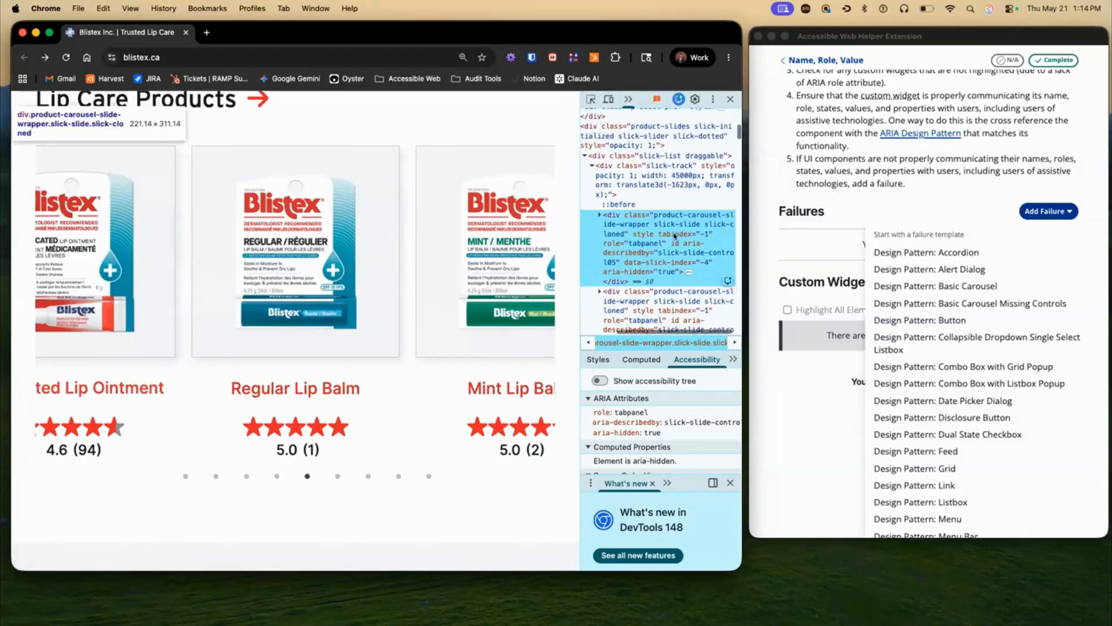
# Inspect the Intense Moisture slide's markup on the reloaded home page and select the cloned slide wrapper just before it
pyautogui.click(157, 349)
pyautogui.click(23, 57)
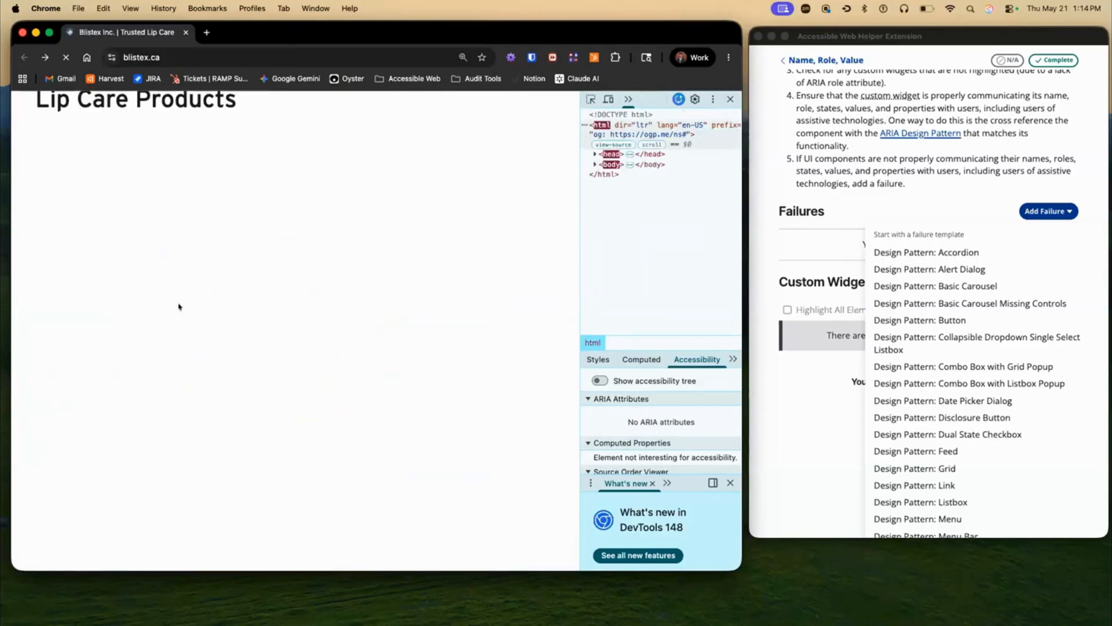
pyautogui.rightClick(141, 272)
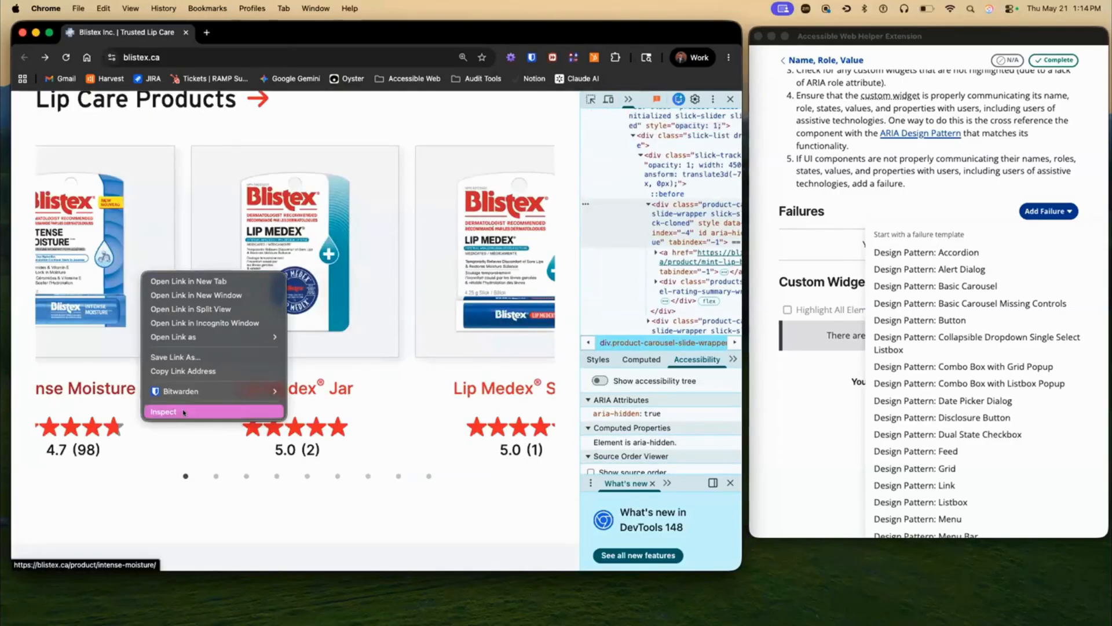
pyautogui.click(164, 412)
pyautogui.hscroll(1, 693, 211)
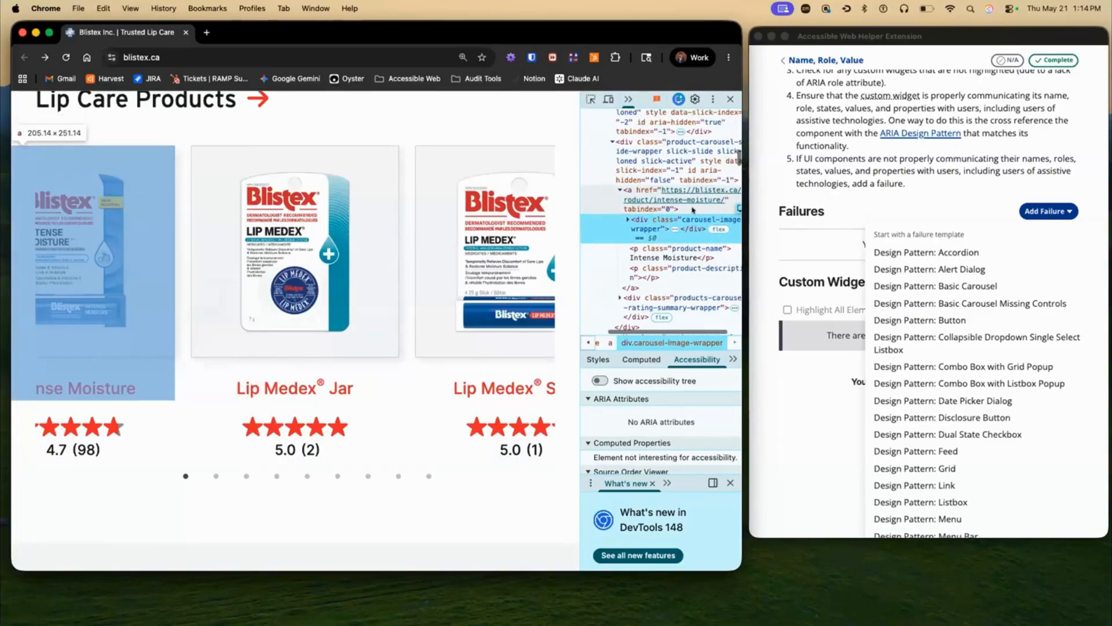
pyautogui.scroll(1, 692, 209)
pyautogui.scroll(2, 666, 195)
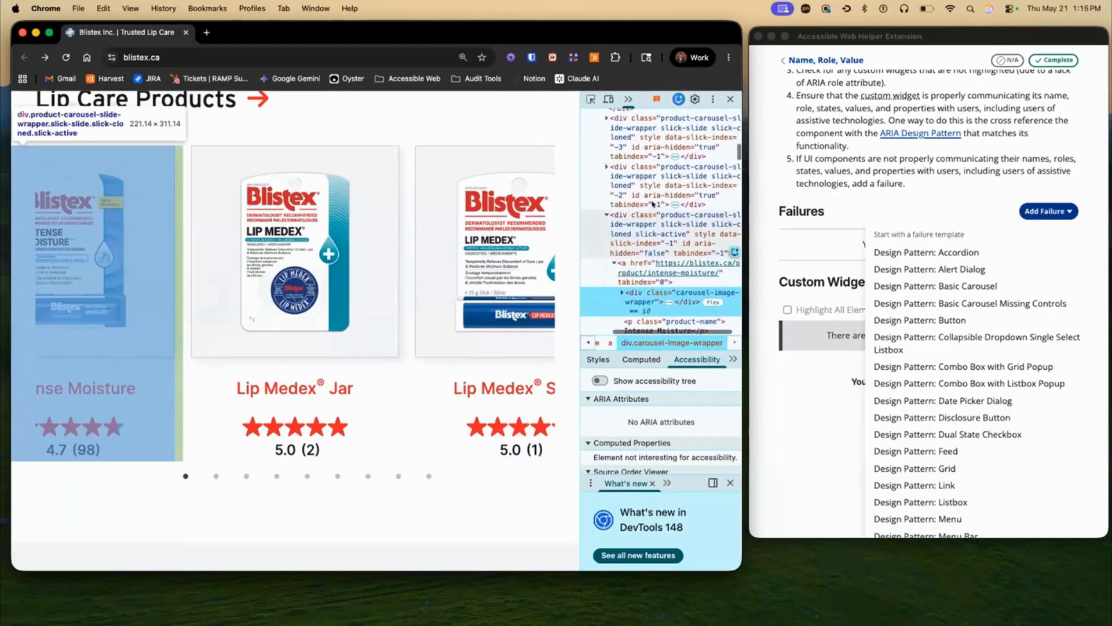
pyautogui.click(664, 184)
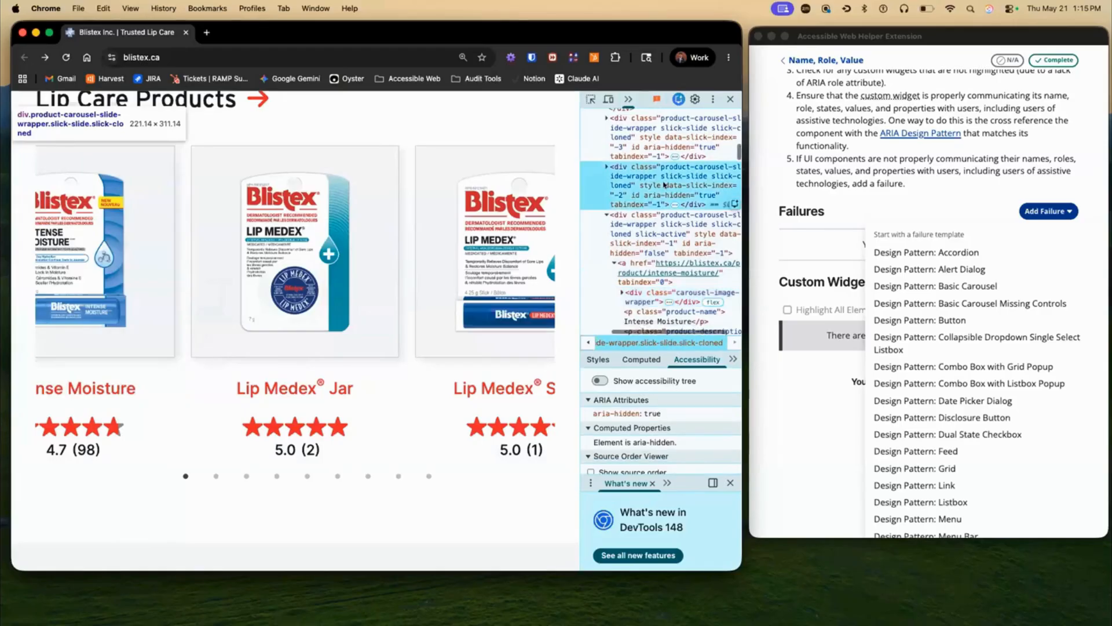
# Search the markup for "tab" in quotation marks and examine the first pagination dot's button and its enclosing list
pyautogui.scroll(2, 665, 186)
pyautogui.press('super+f')
pyautogui.write('"tab')
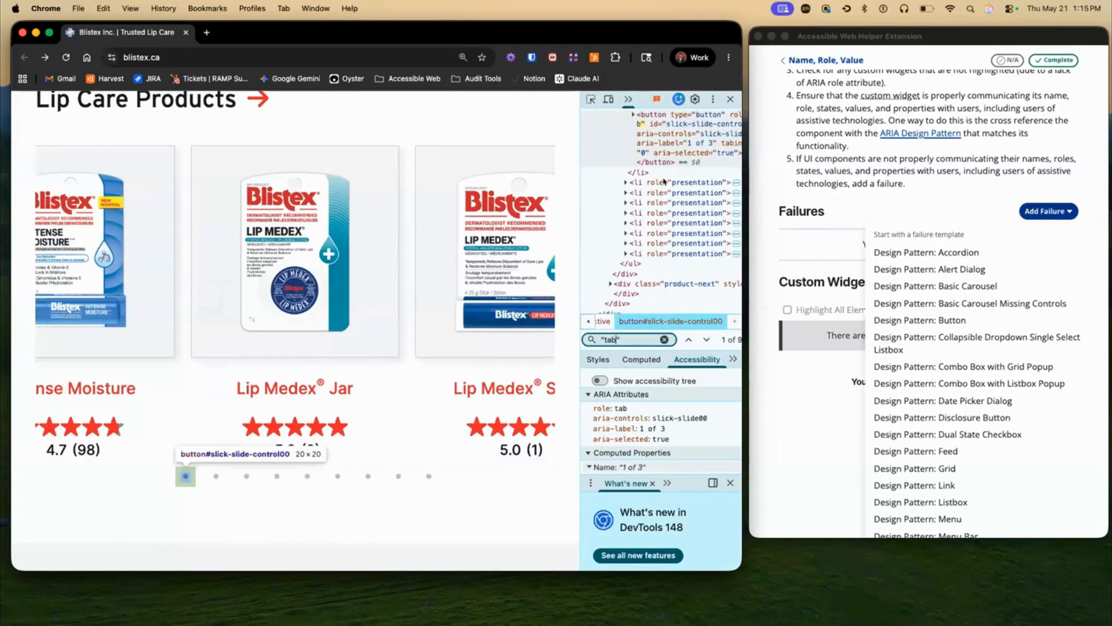
pyautogui.click(669, 139)
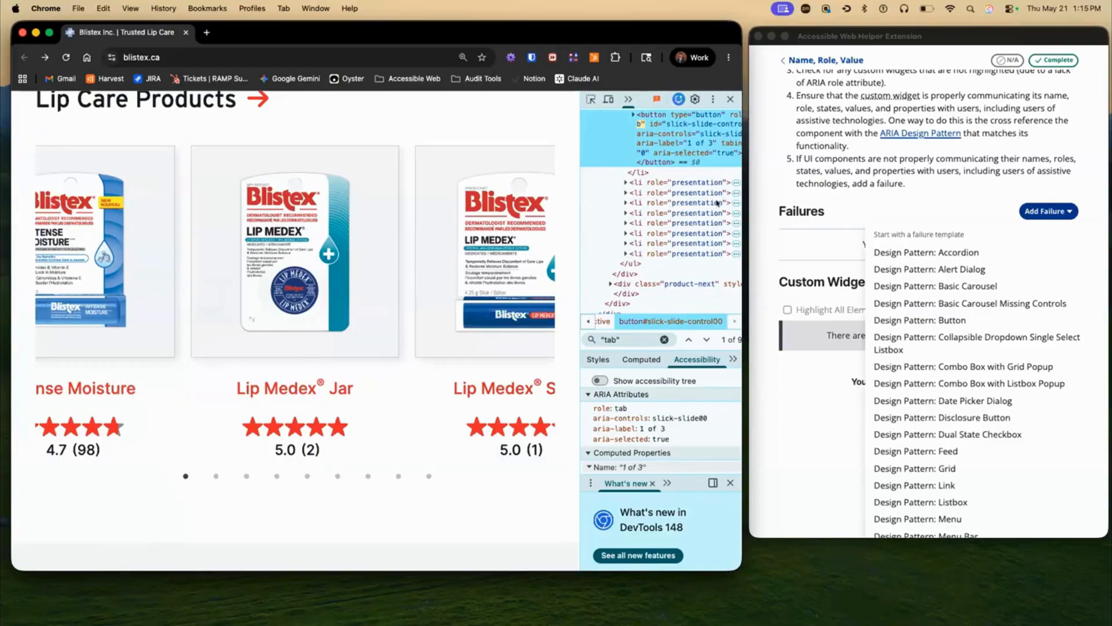
pyautogui.scroll(2, 717, 202)
pyautogui.hscroll(-1, 683, 203)
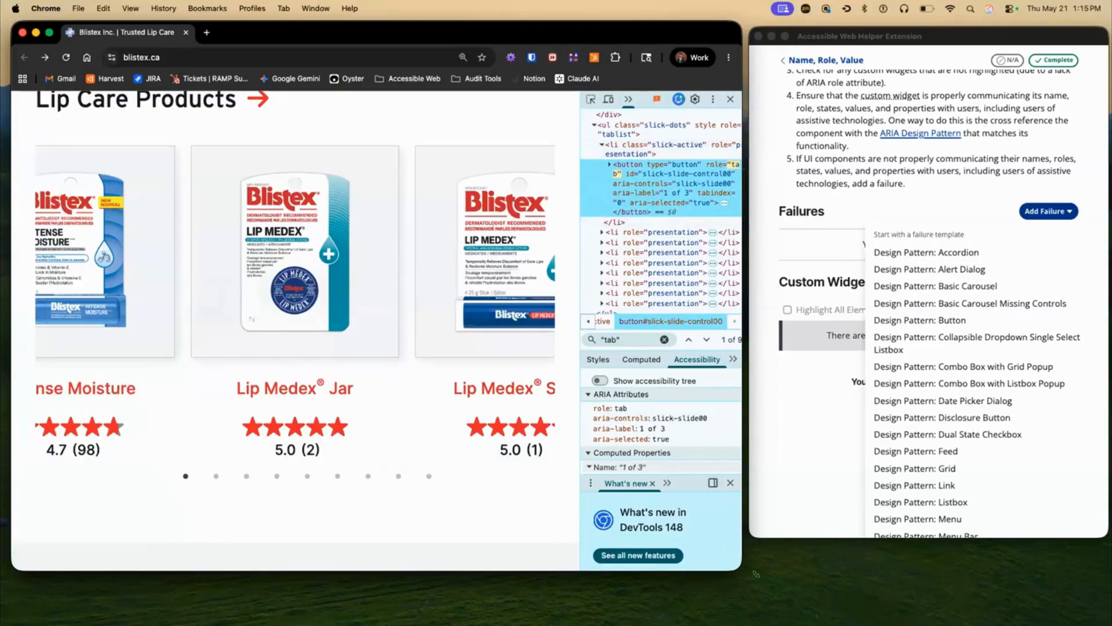
# Enlarge the browser window slightly, activate the carousel's second pagination dot and inspect that dot's button attributes
pyautogui.moveTo(756, 573)
pyautogui.mouseDown()
pyautogui.moveTo(750, 584)
pyautogui.moveTo(765, 579)
pyautogui.mouseUp()
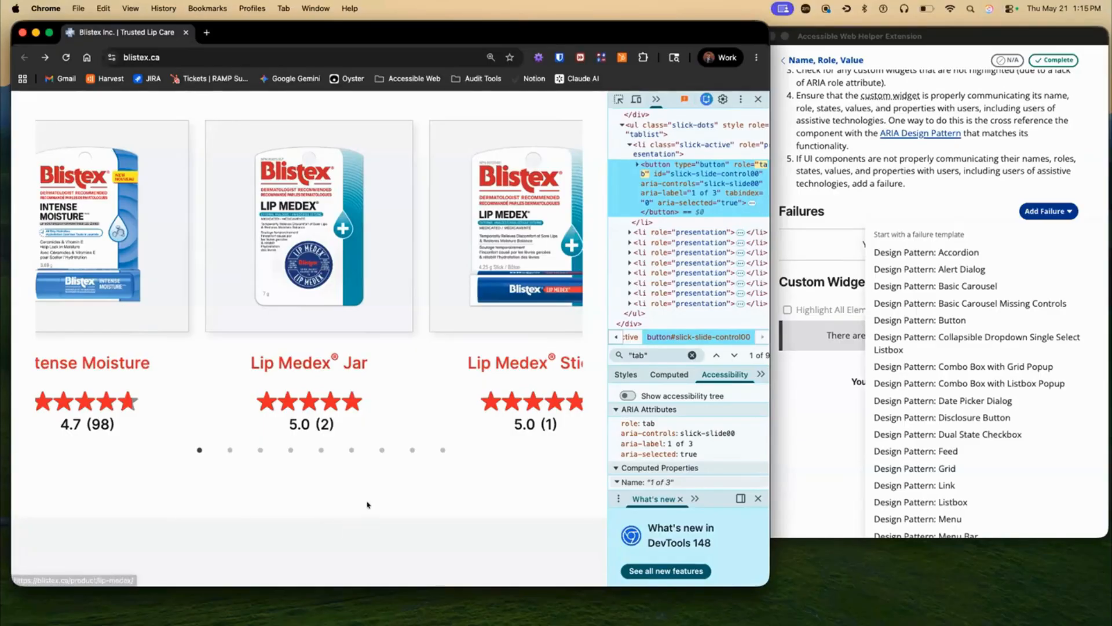
pyautogui.click(230, 449)
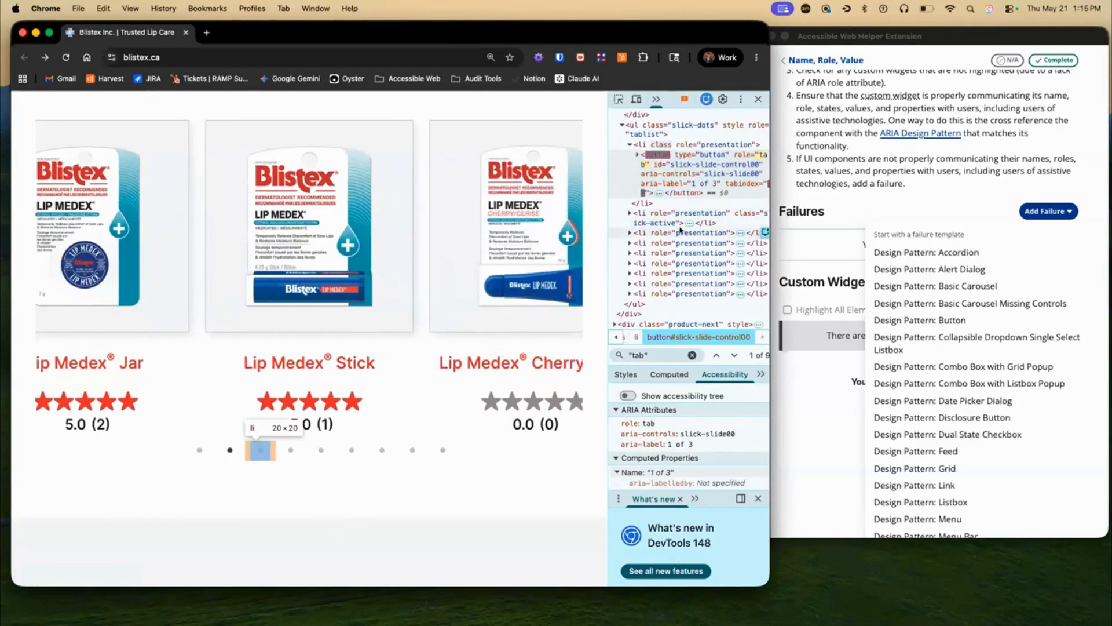
pyautogui.click(626, 214)
pyautogui.click(629, 214)
pyautogui.click(662, 233)
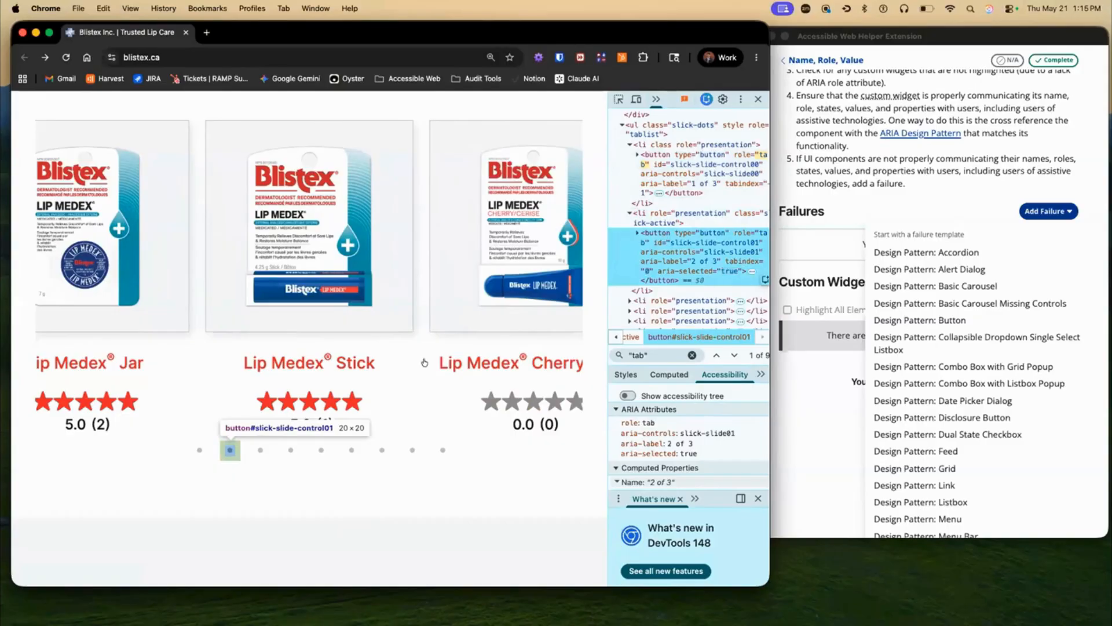
# Activate the carousel's third pagination dot and inspect the button element inside its list item
pyautogui.click(259, 449)
pyautogui.click(630, 253)
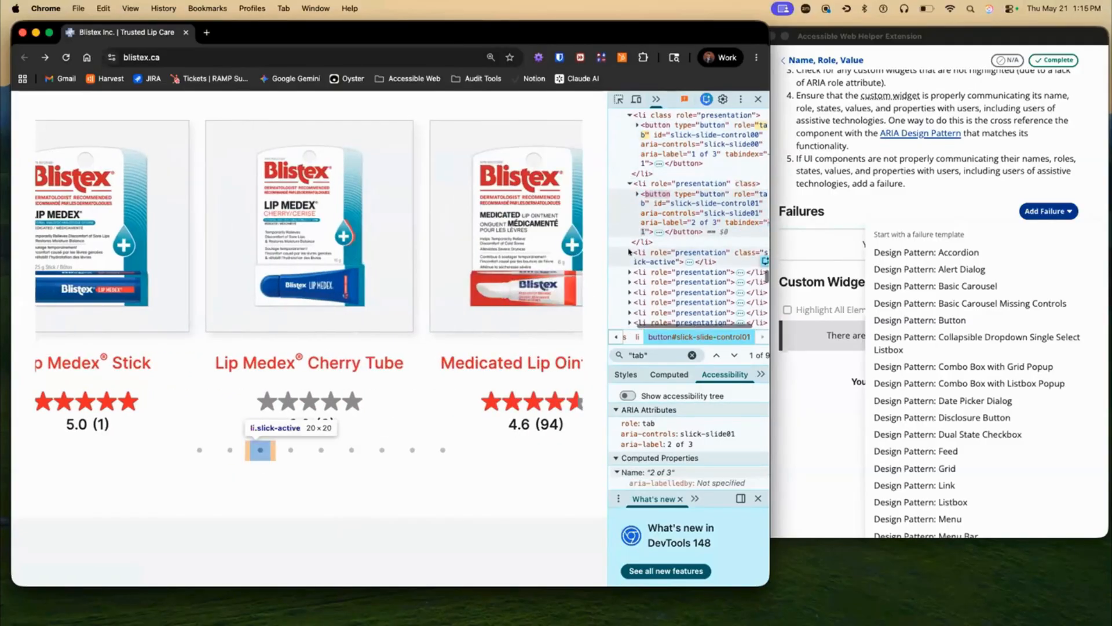
pyautogui.click(627, 253)
pyautogui.click(701, 291)
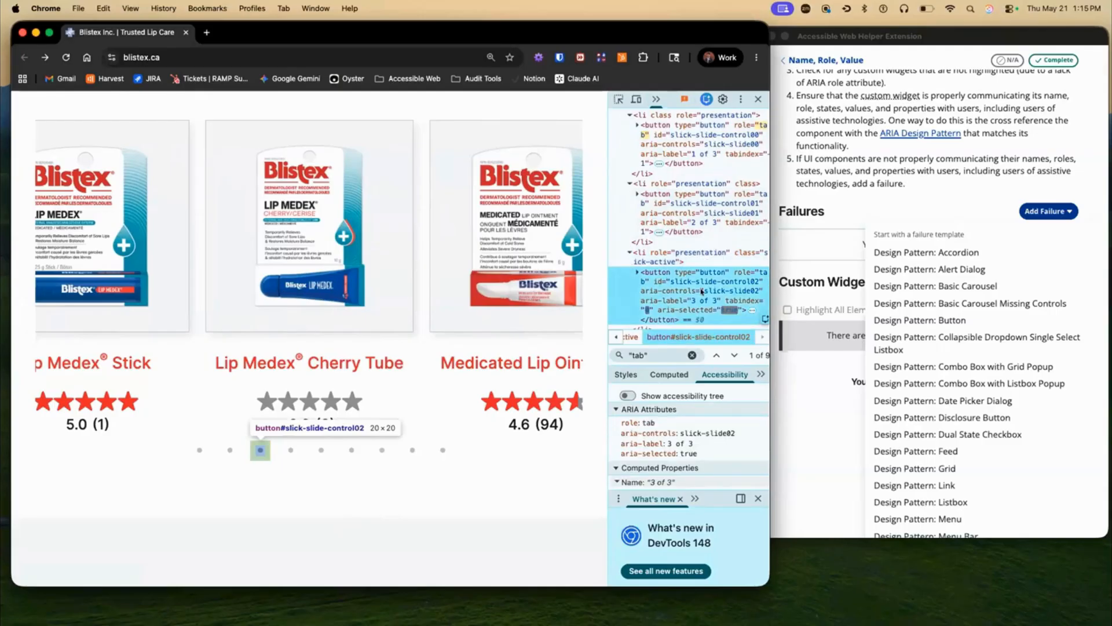
pyautogui.scroll(-1, 679, 301)
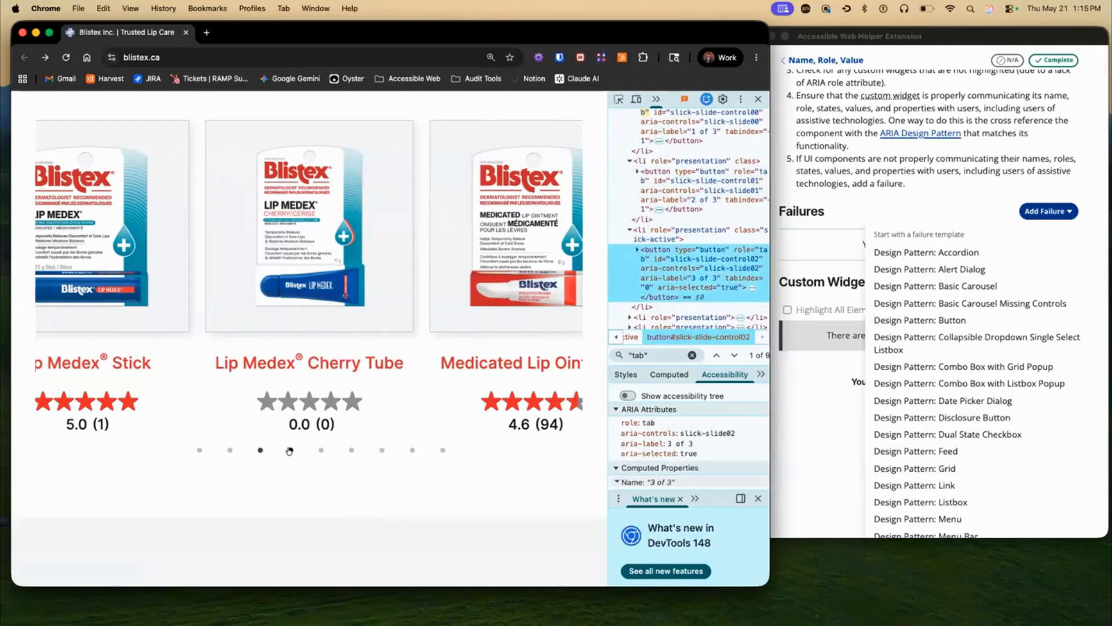
# Activate the fourth pagination dot, expand its list item and compare its button attributes with the remaining dots
pyautogui.click(289, 451)
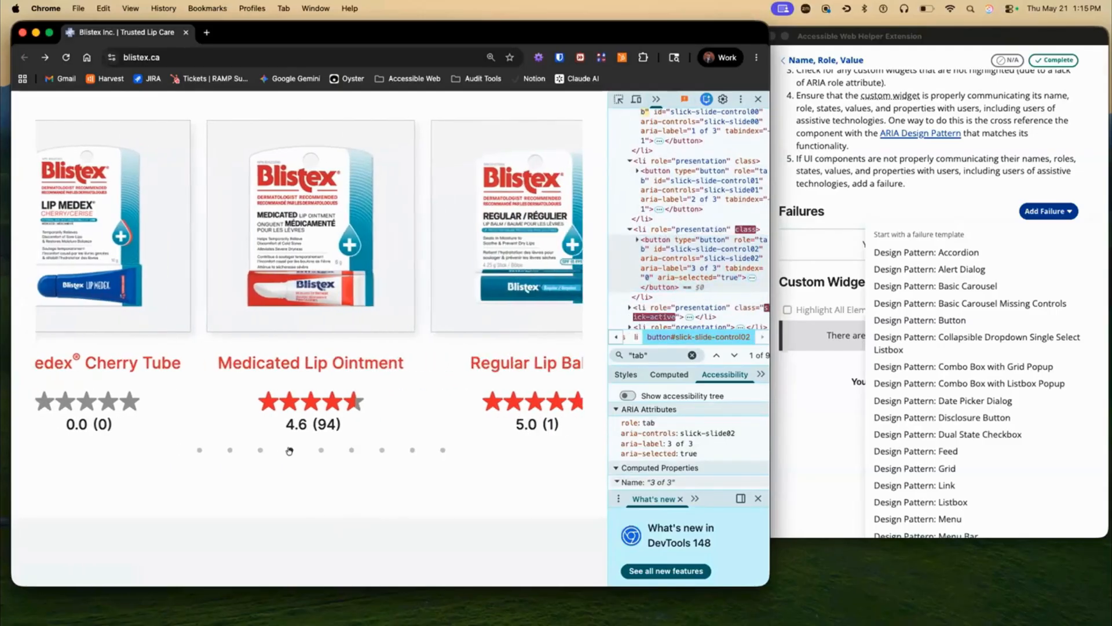
pyautogui.click(628, 299)
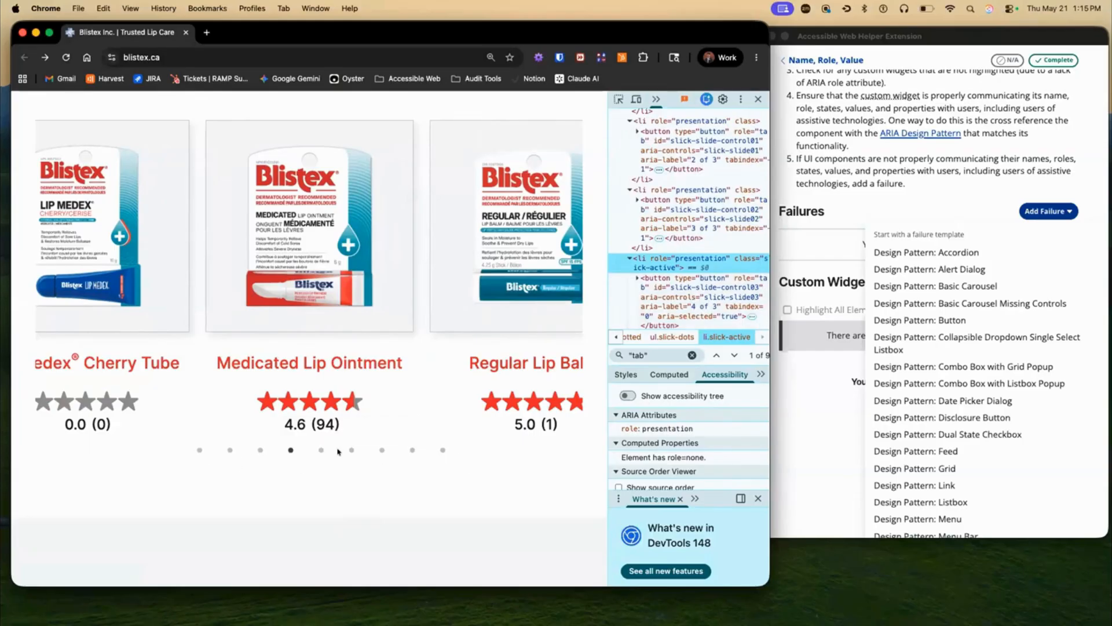
pyautogui.scroll(-2, 693, 248)
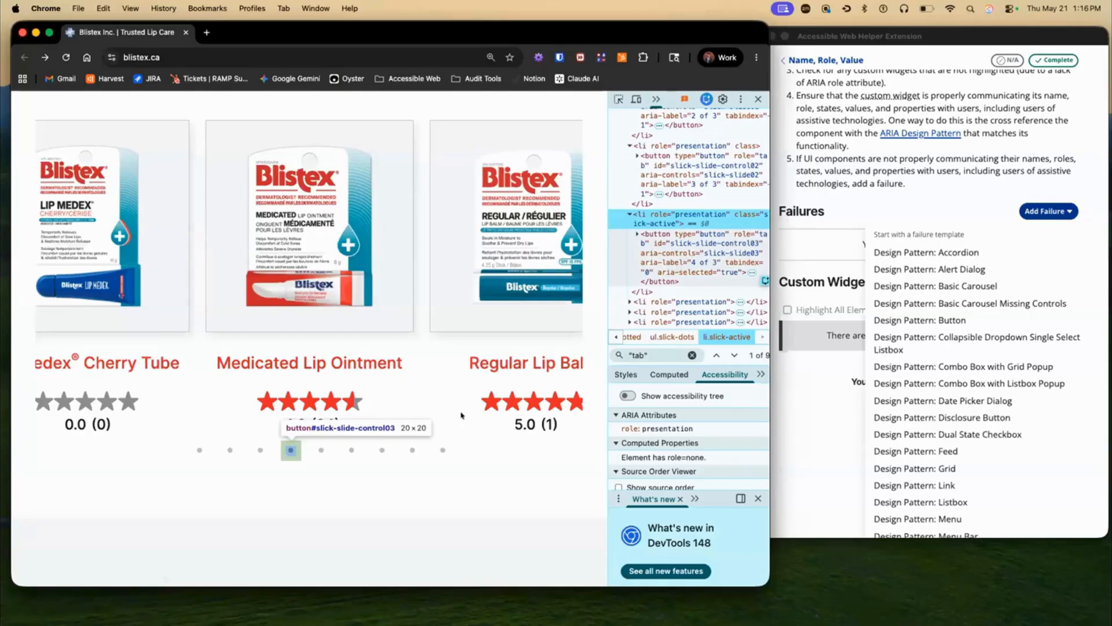
pyautogui.scroll(1, 601, 227)
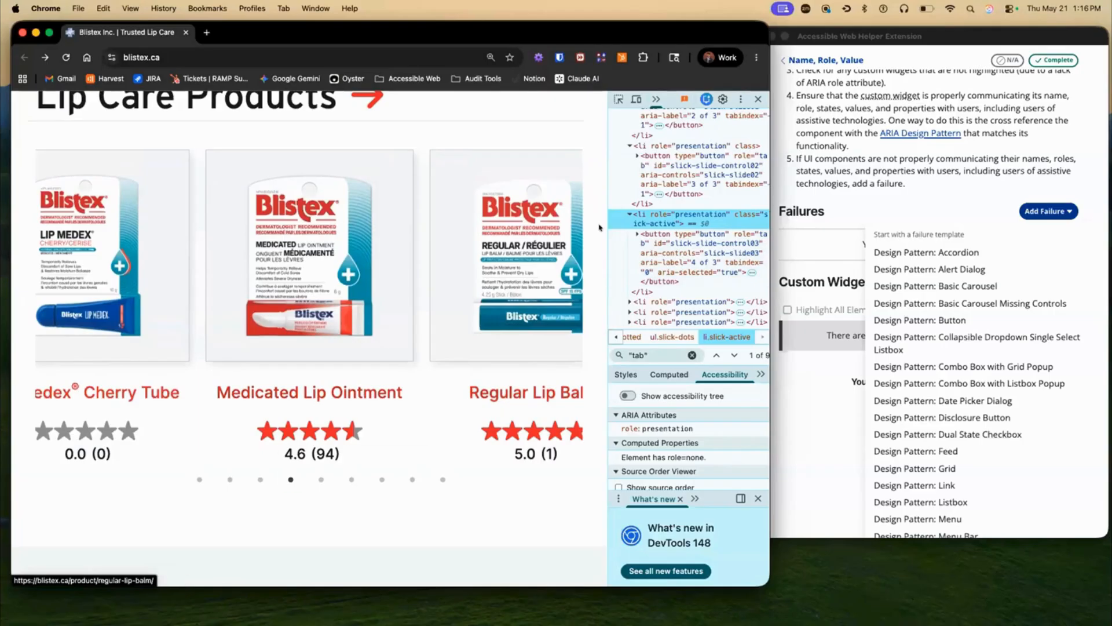
pyautogui.scroll(-2, 684, 180)
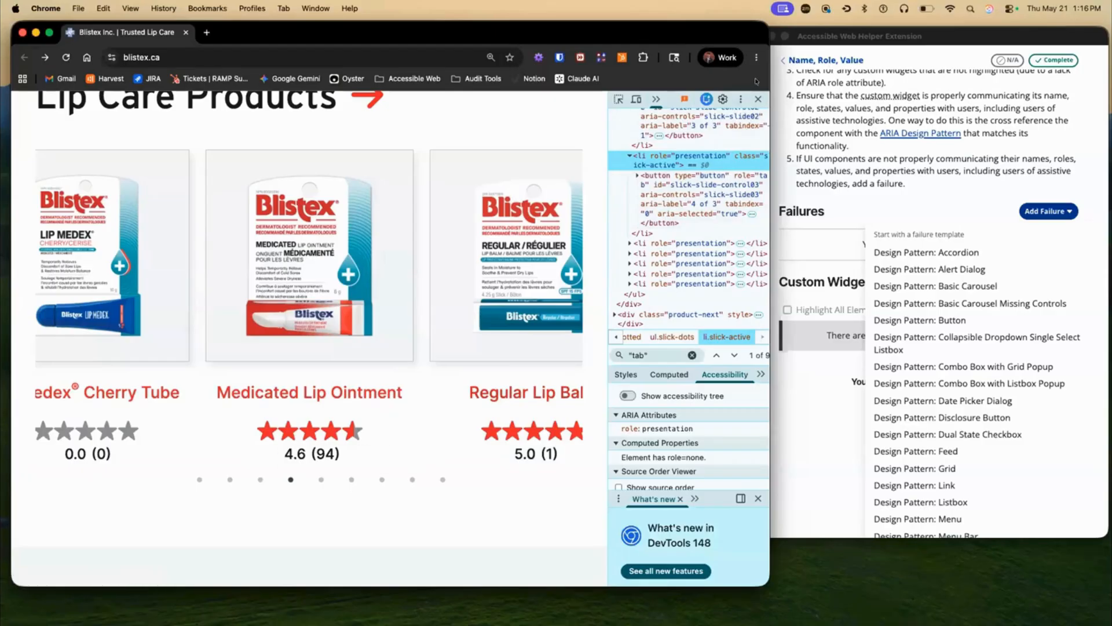
pyautogui.scroll(-1, 490, 449)
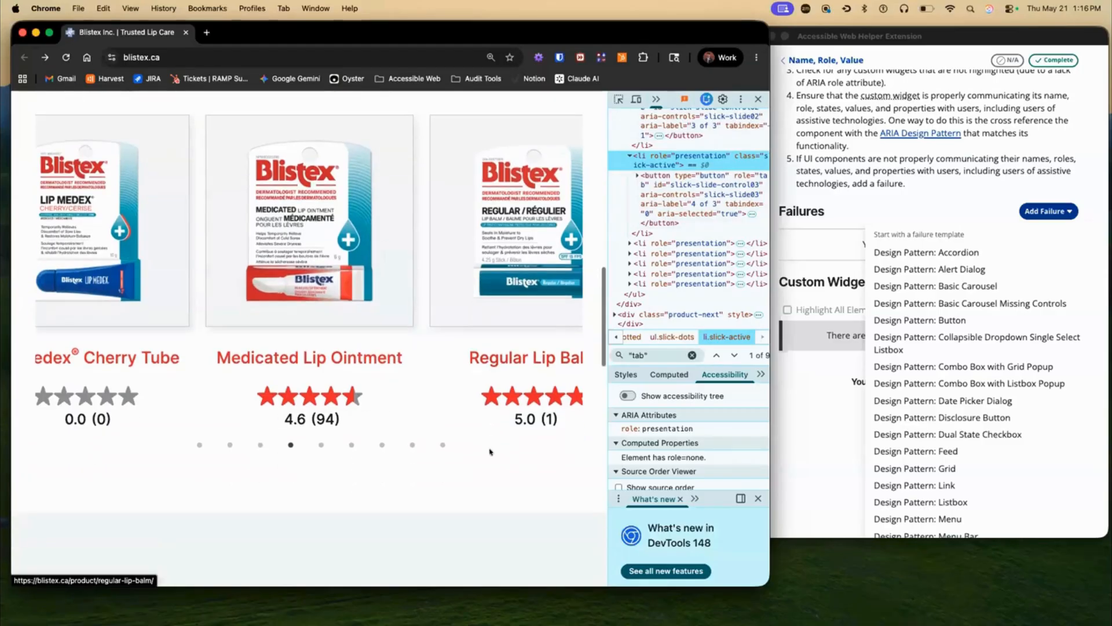
# Enlarge the Blistex page's zoom to one level above 300%
pyautogui.click(756, 58)
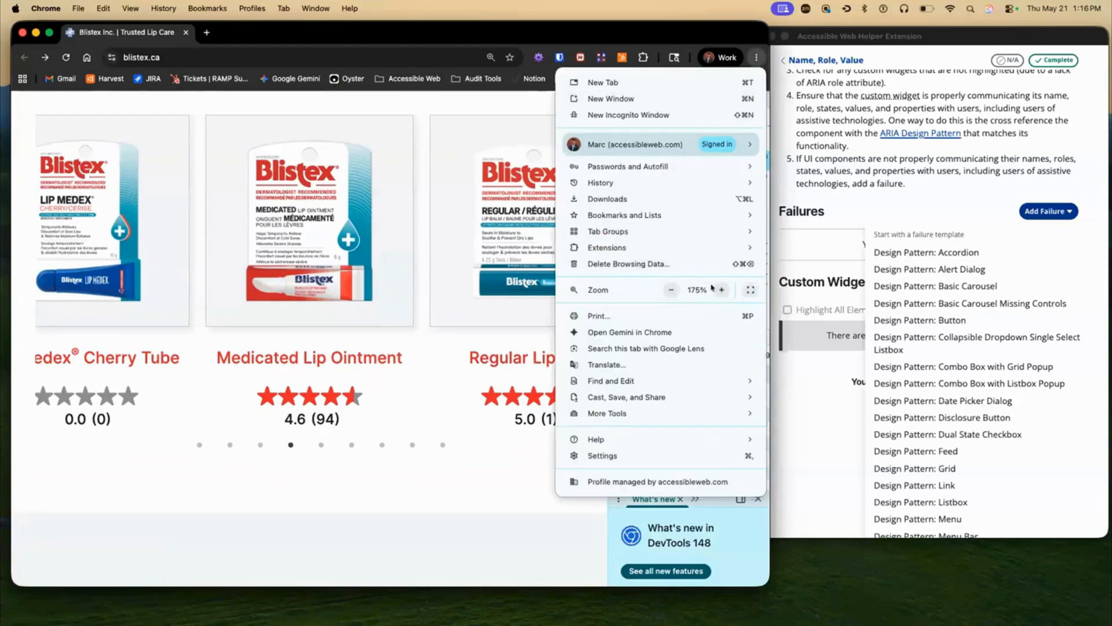
pyautogui.click(716, 289)
pyautogui.click(716, 288)
pyautogui.click(716, 289)
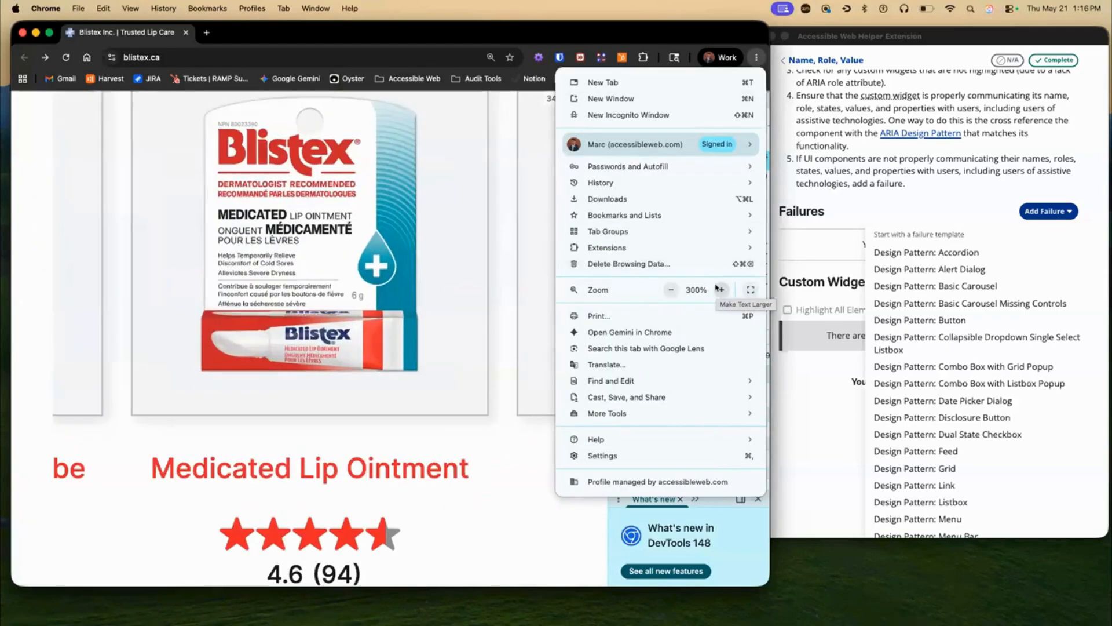
pyautogui.click(717, 288)
pyautogui.click(523, 177)
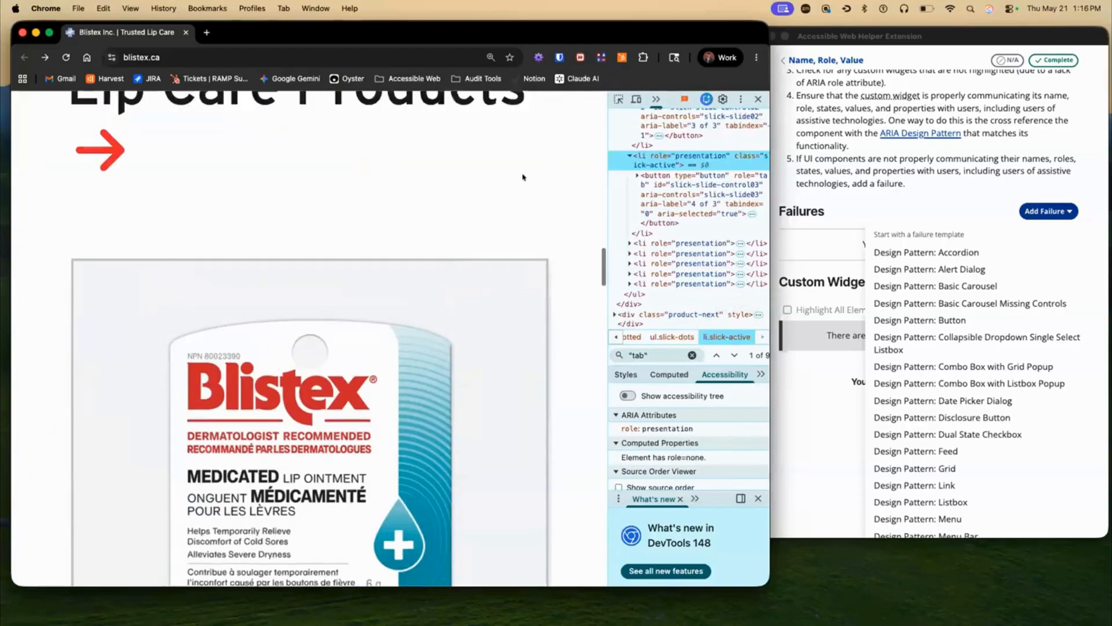
# Examine how the product carousel's slide dots and the rating text lay out at the enlarged zoom
pyautogui.scroll(1, 415, 186)
pyautogui.scroll(-5, 415, 186)
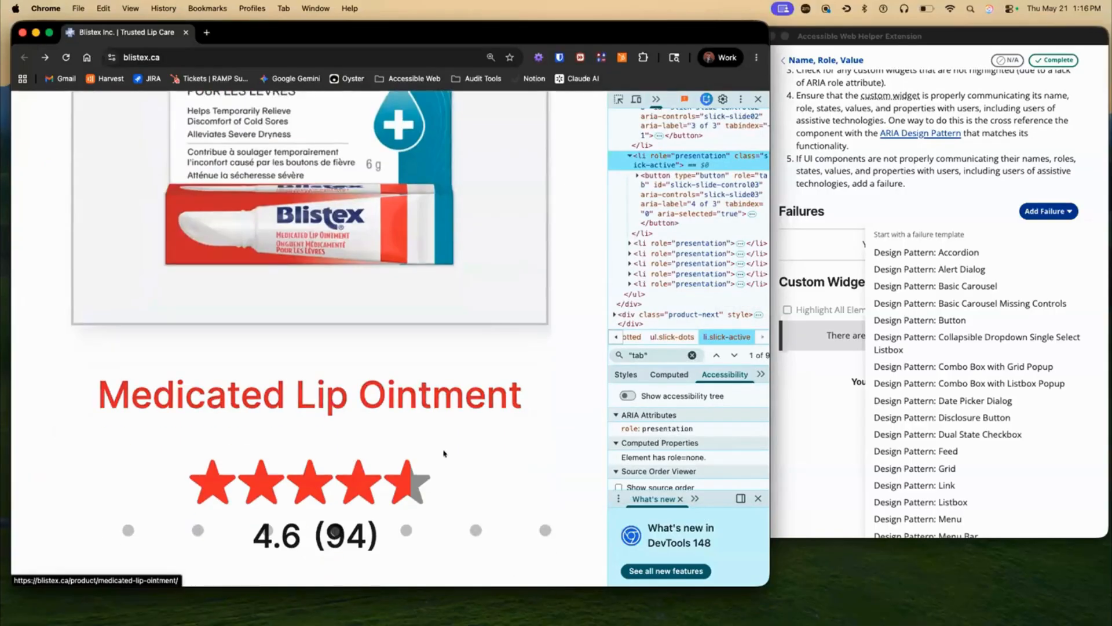
pyautogui.scroll(-2, 318, 396)
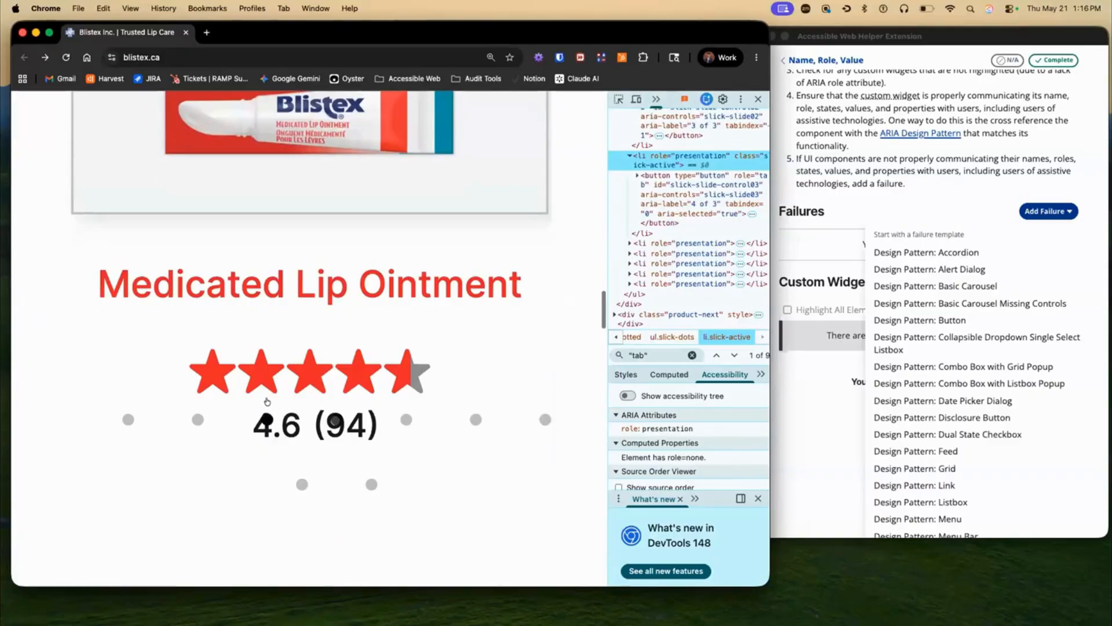
pyautogui.scroll(-1, 348, 405)
pyautogui.scroll(-3, 503, 330)
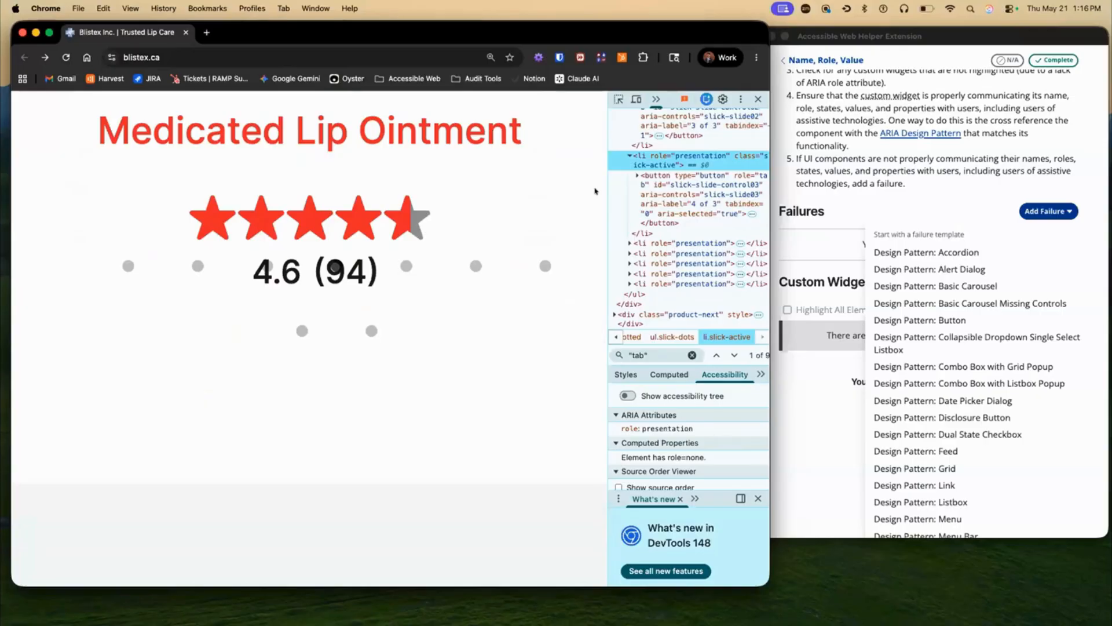
pyautogui.scroll(2, 527, 269)
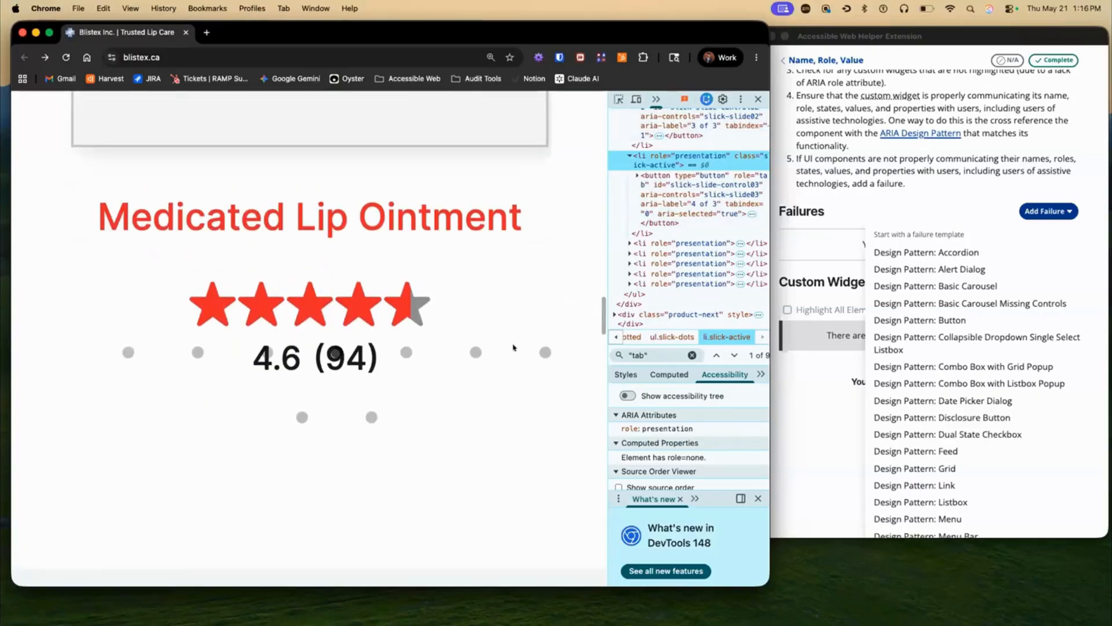
pyautogui.scroll(5, 513, 347)
pyautogui.scroll(-4, 513, 348)
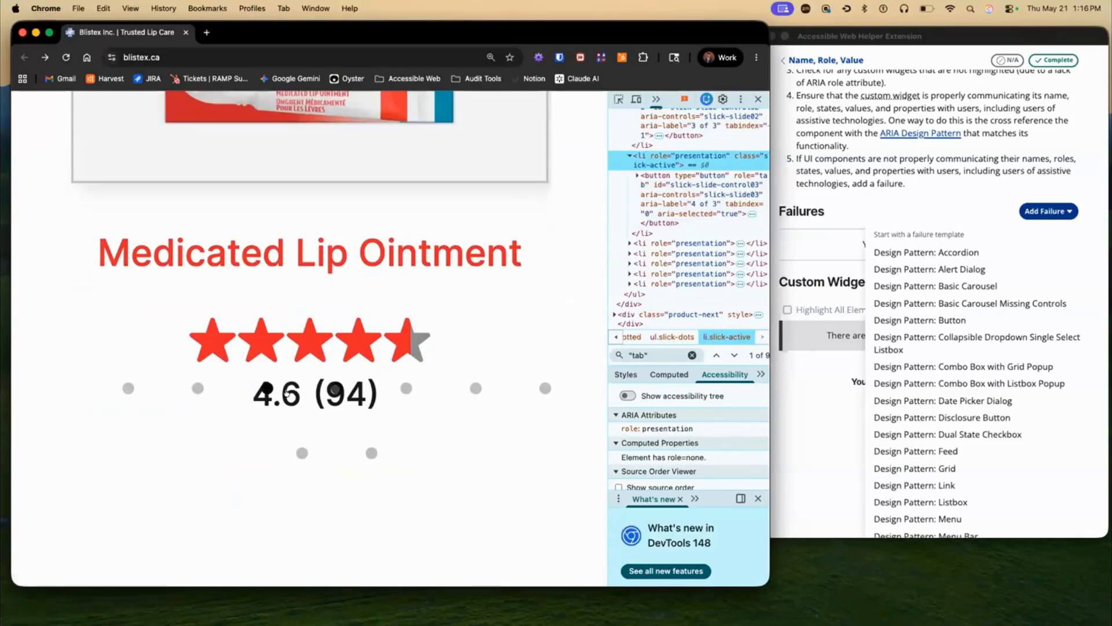
pyautogui.click(181, 444)
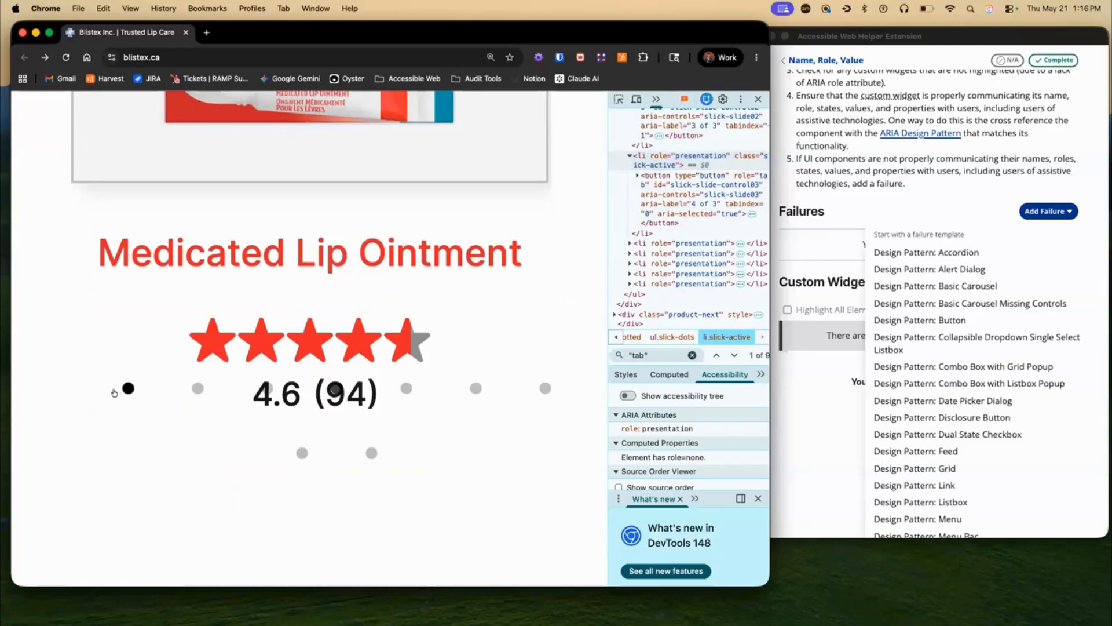
# Inspect the carousel's first slide dot and search the page markup for "slick"
pyautogui.rightClick(128, 388)
pyautogui.click(177, 613)
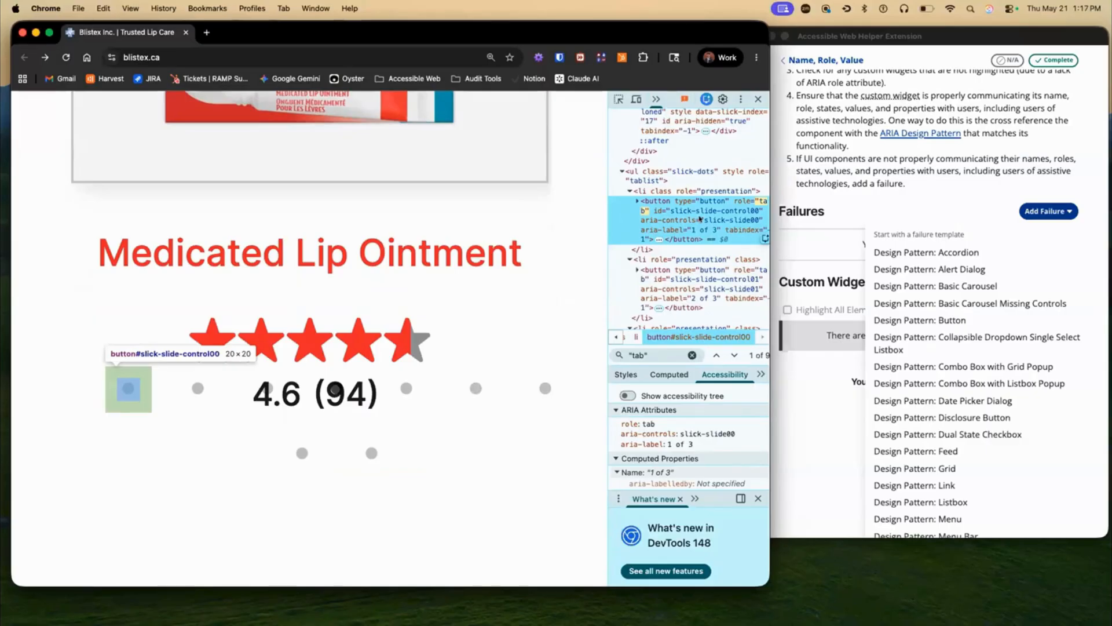
pyautogui.press('super+f')
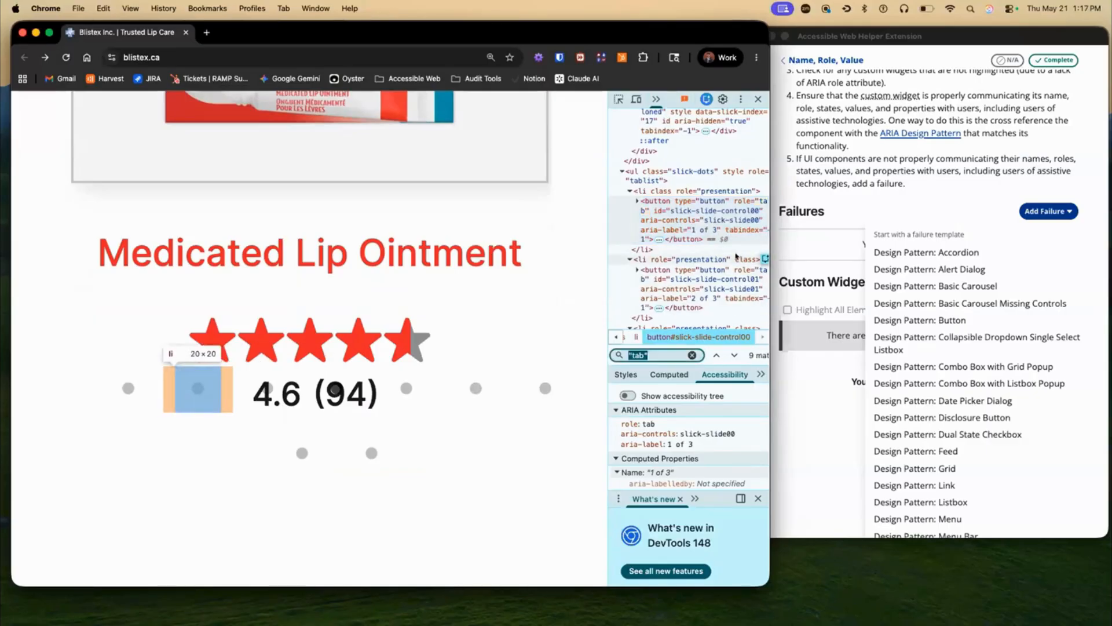
pyautogui.write('slick')
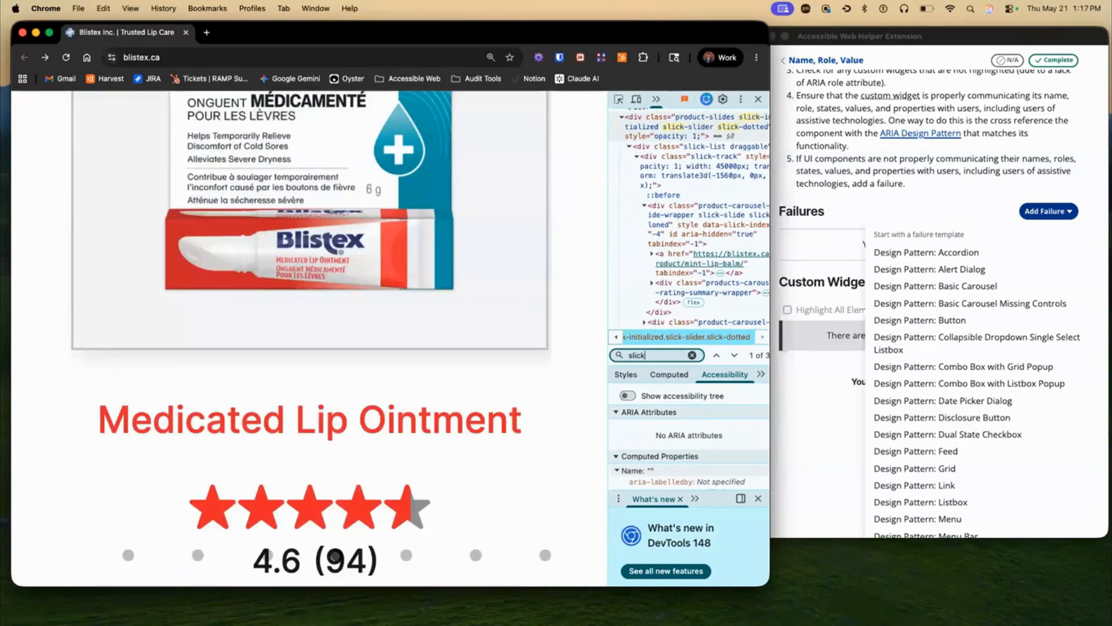
pyautogui.scroll(-2, 701, 204)
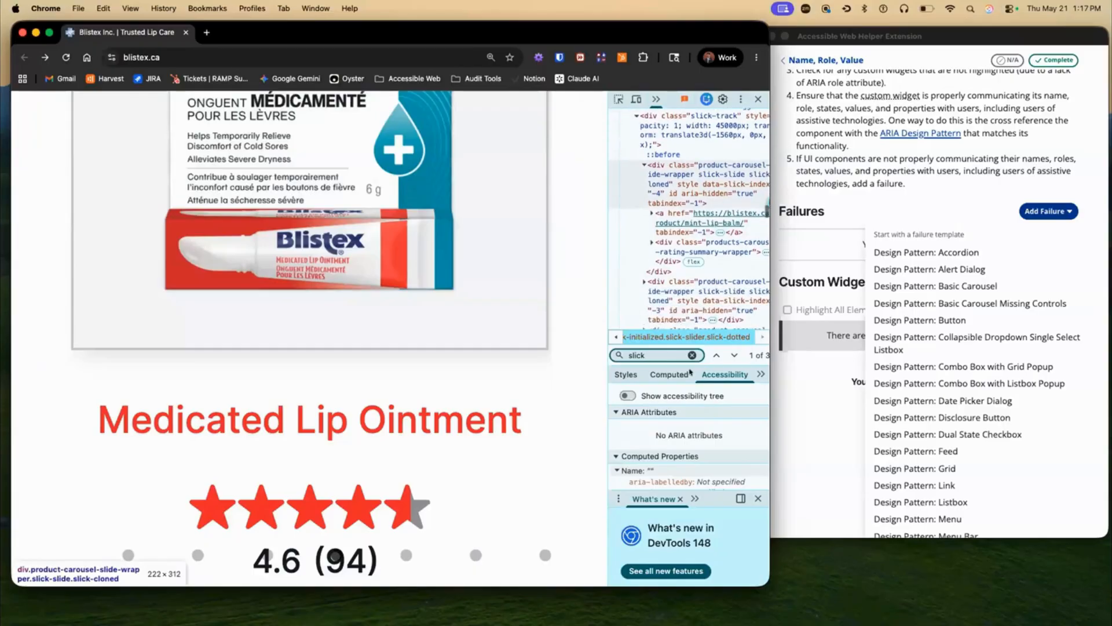
pyautogui.scroll(-1, 563, 388)
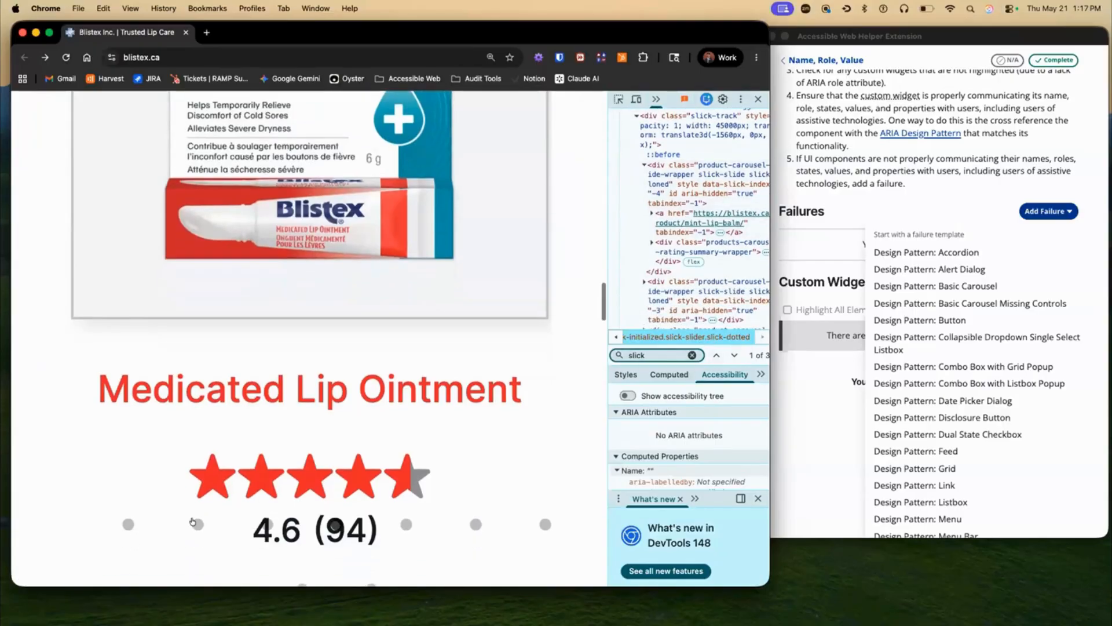
# Inspect the carousel's second slide dot and try a quoted markup search starting with "sli"
pyautogui.rightClick(197, 524)
pyautogui.click(220, 612)
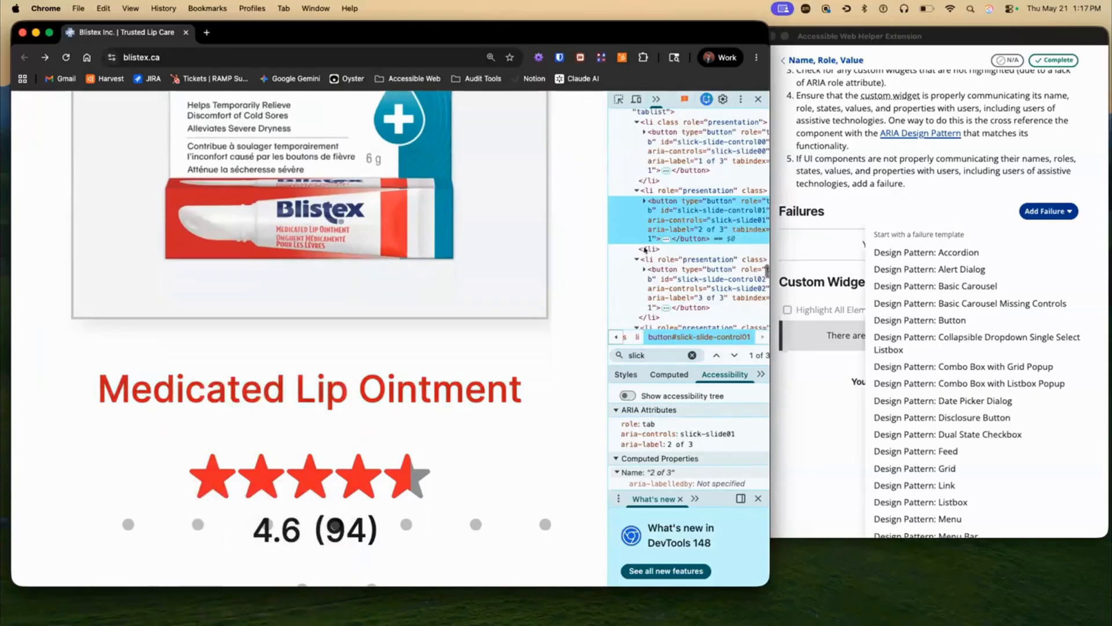
pyautogui.hscroll(1, 723, 220)
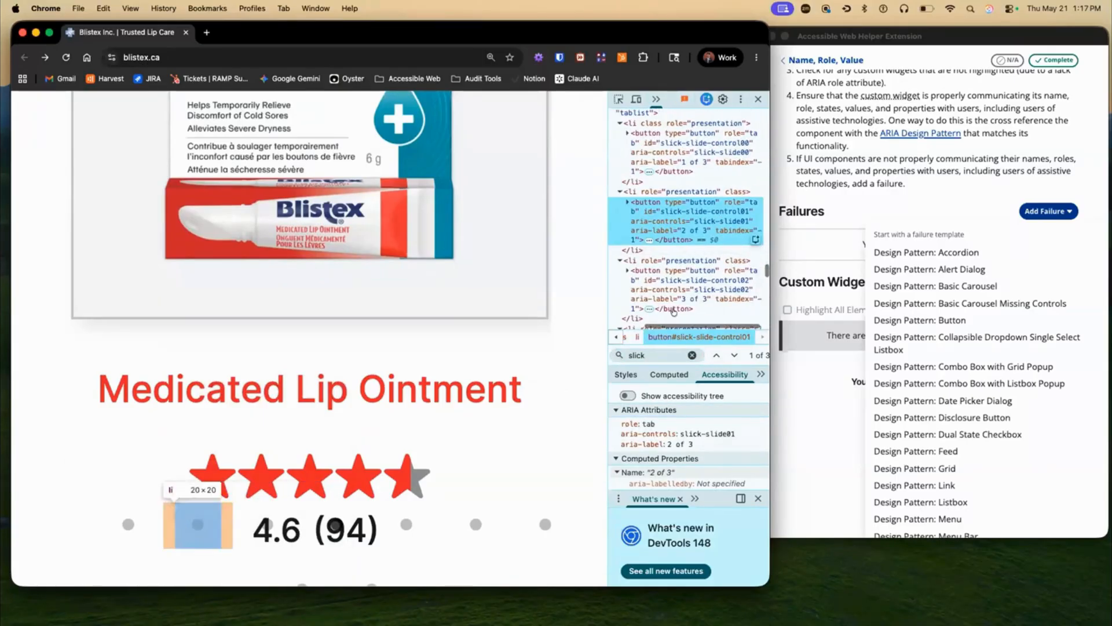
pyautogui.press('super+f')
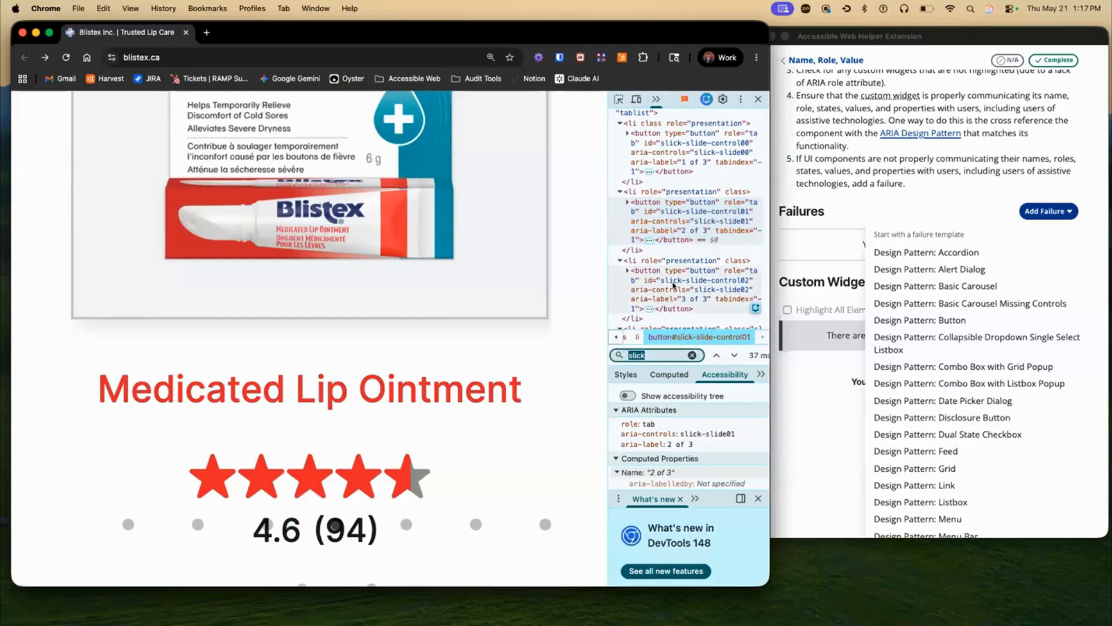
pyautogui.write('"slic"')
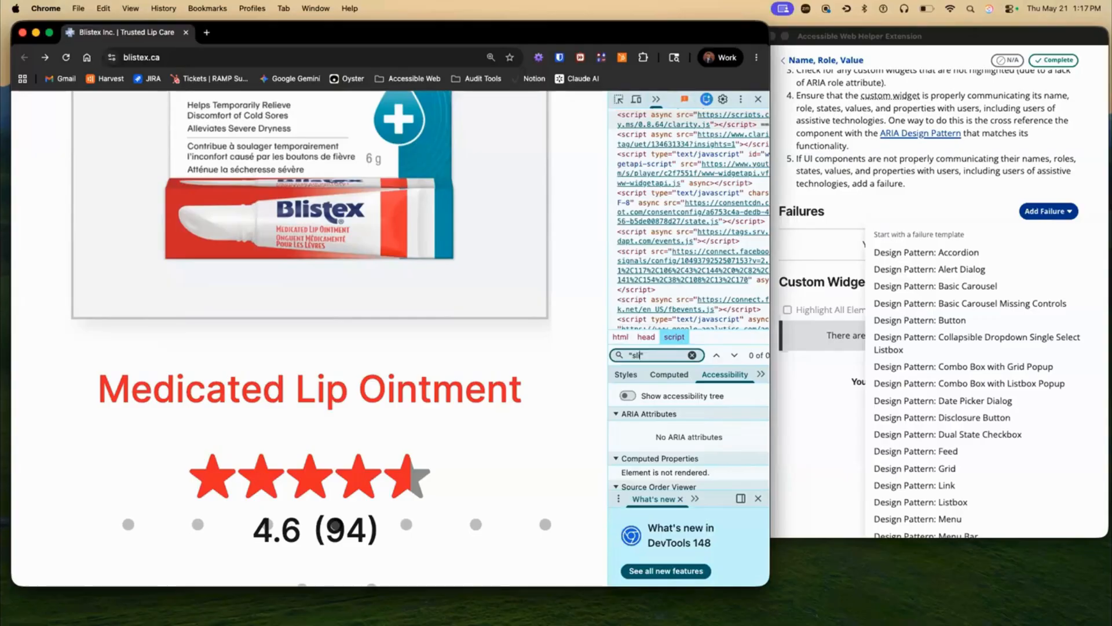
pyautogui.write('"')
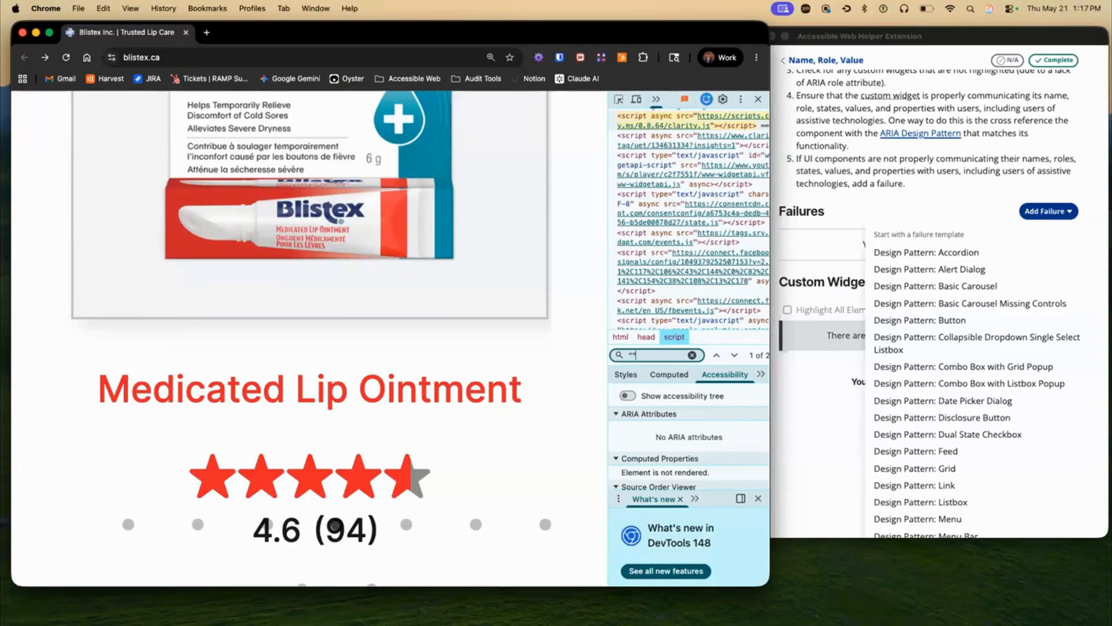
pyautogui.press('BackSpace')
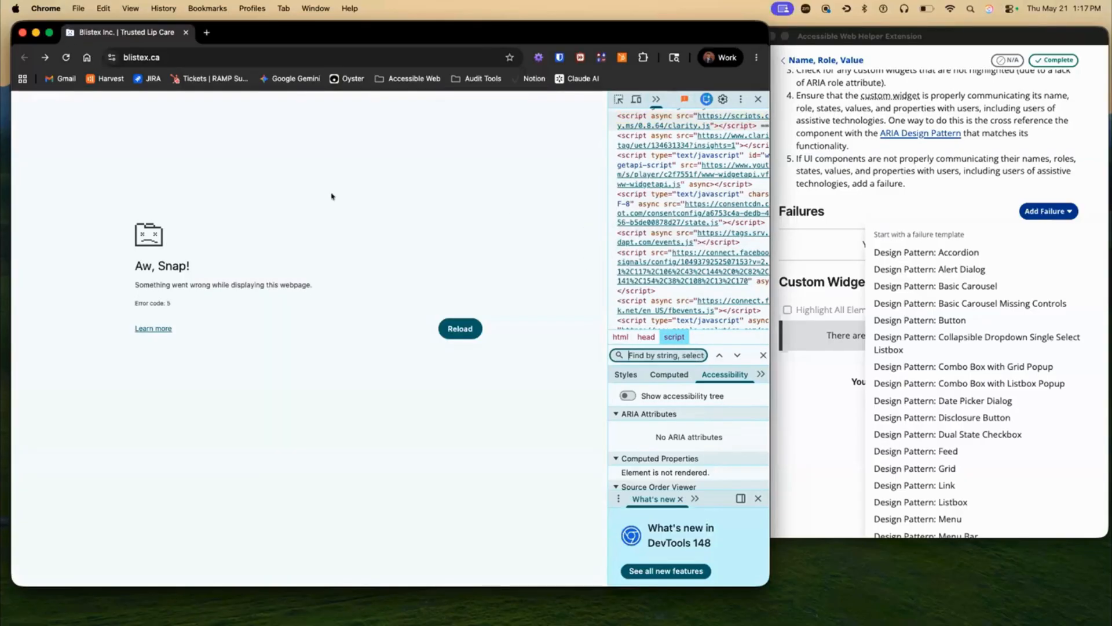
# Reload the crashed page and return to the dots of the product carousel
pyautogui.click(462, 328)
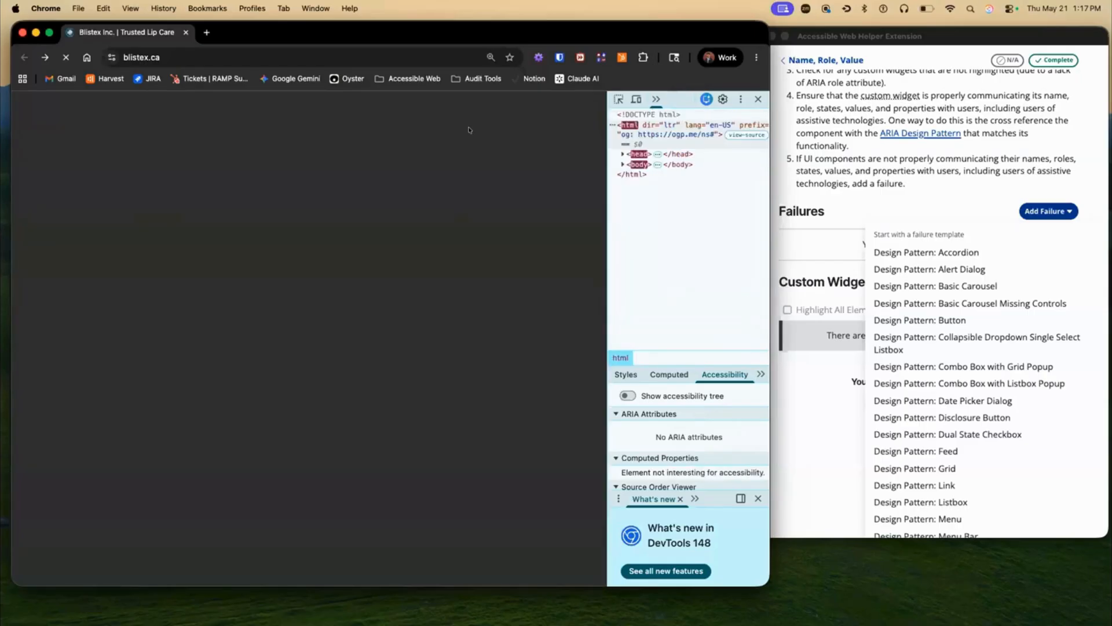
pyautogui.scroll(-20, 432, 339)
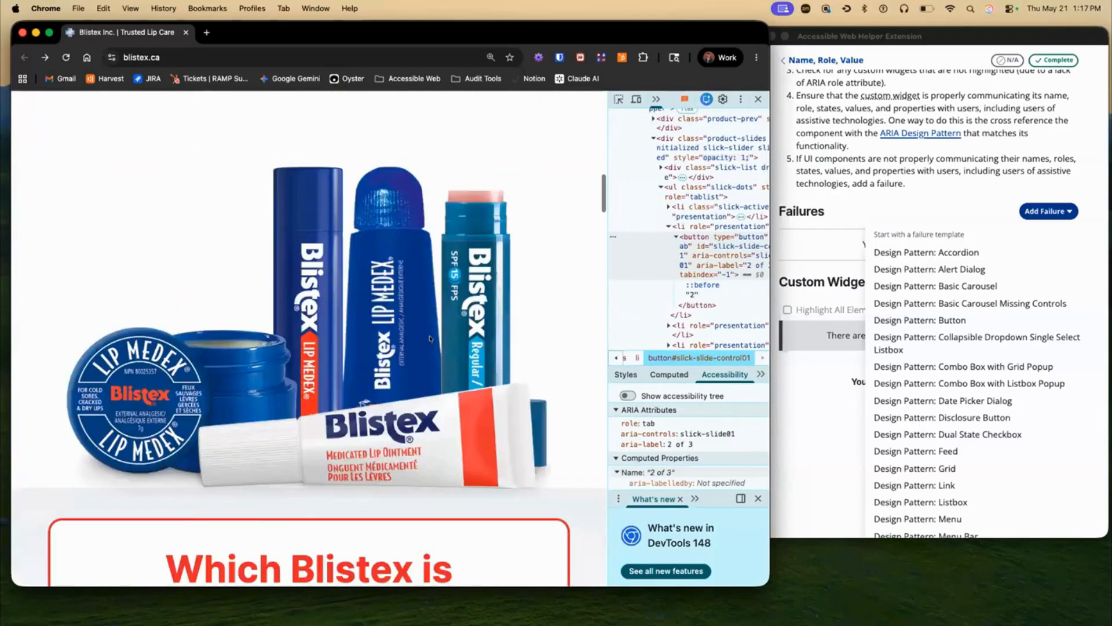
pyautogui.scroll(-10, 430, 338)
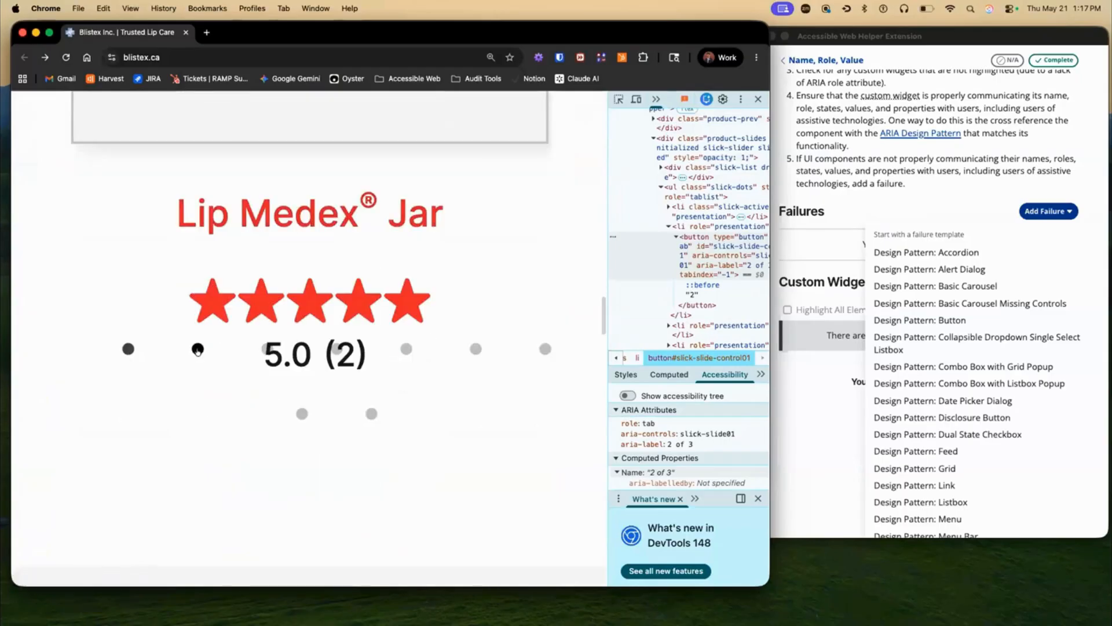
# Inspect the second slide dot's button again and examine its tab attributes and parent tablist markup
pyautogui.rightClick(198, 349)
pyautogui.click(226, 584)
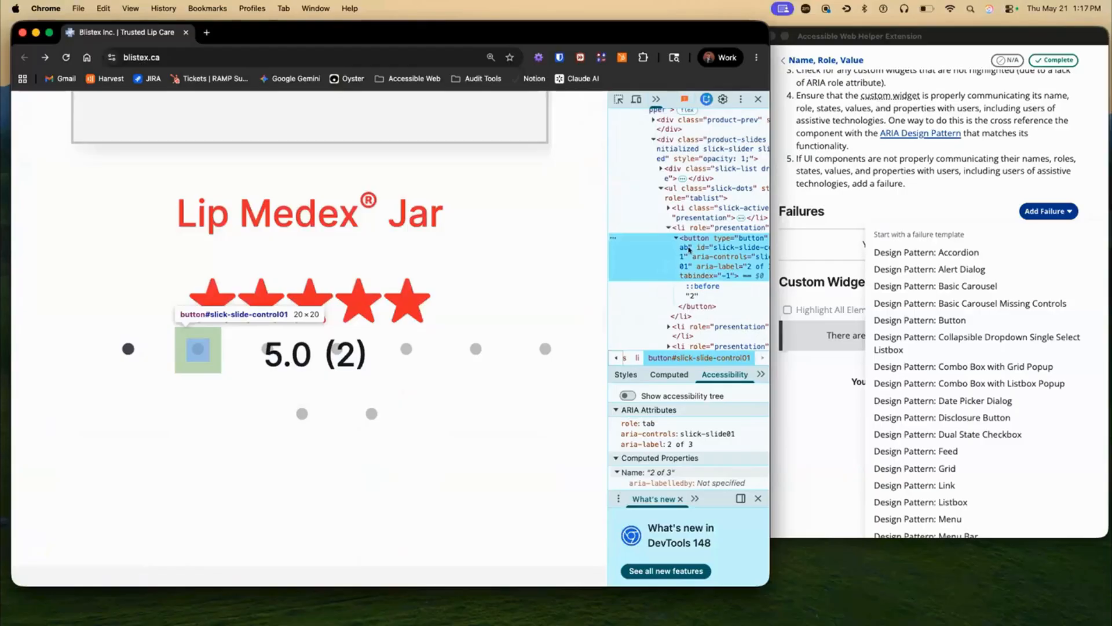
pyautogui.hscroll(3, 688, 249)
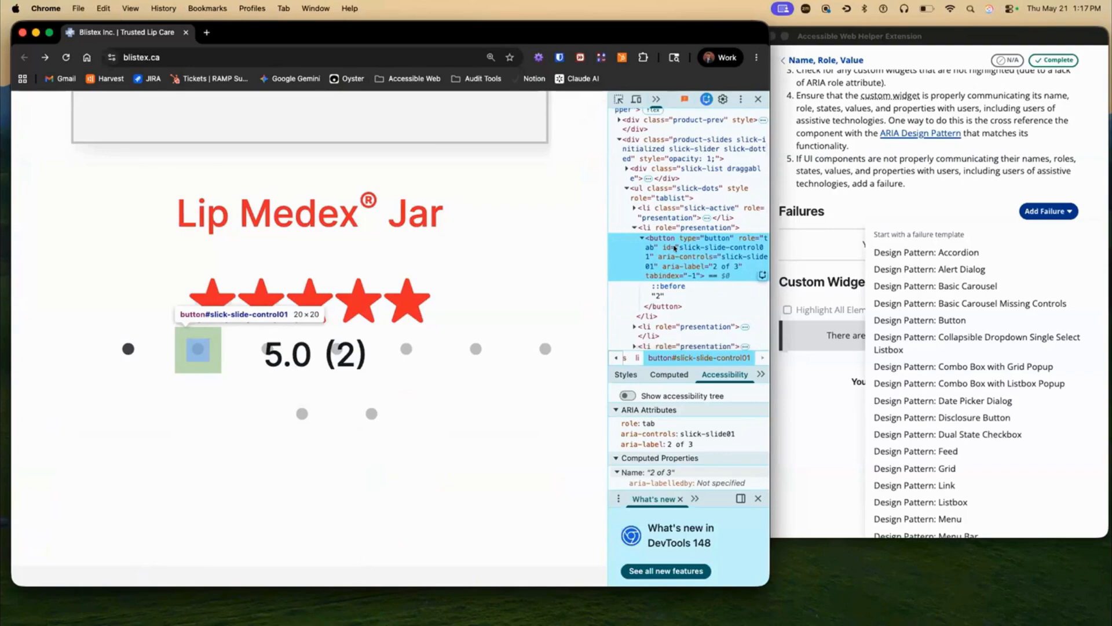
pyautogui.scroll(2, 674, 247)
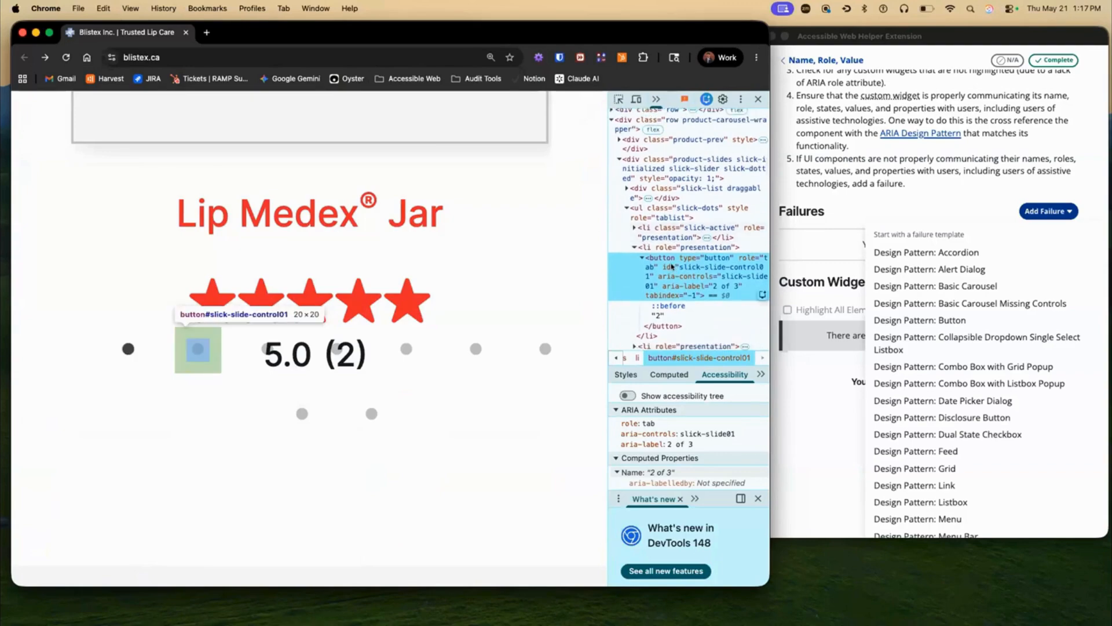
pyautogui.scroll(1, 672, 273)
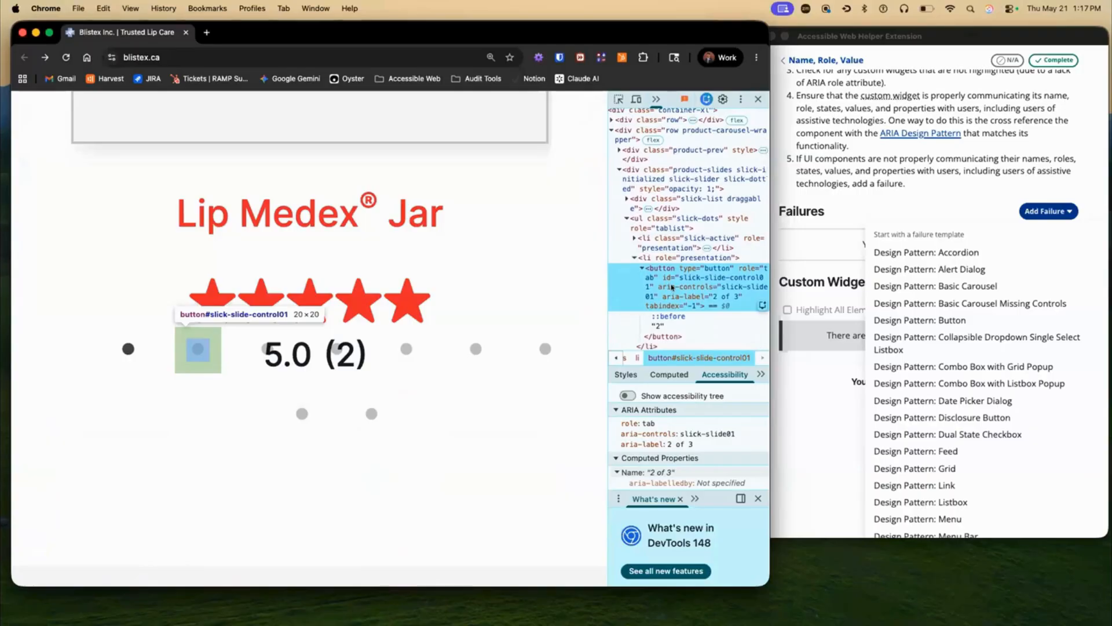
# Search the page markup for "tabpanel" in quotes and examine the first matching slide element's attributes
pyautogui.press('super+f')
pyautogui.write('tab')
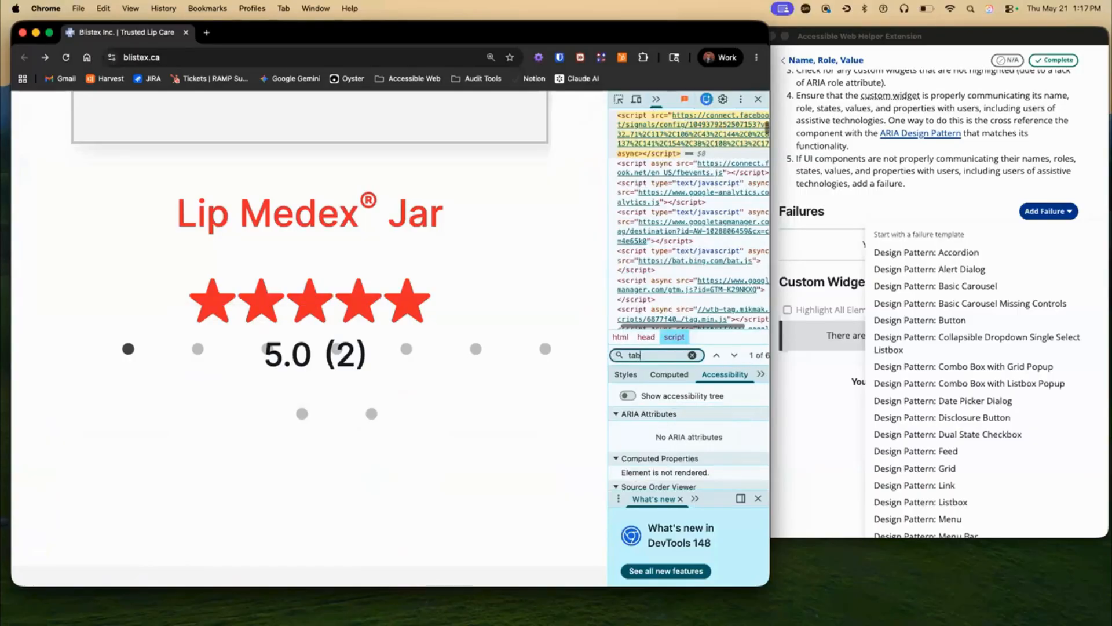
pyautogui.press('BackSpace')
pyautogui.press('BackSpace')
pyautogui.press('BackSpace')
pyautogui.write('"tabpanel"')
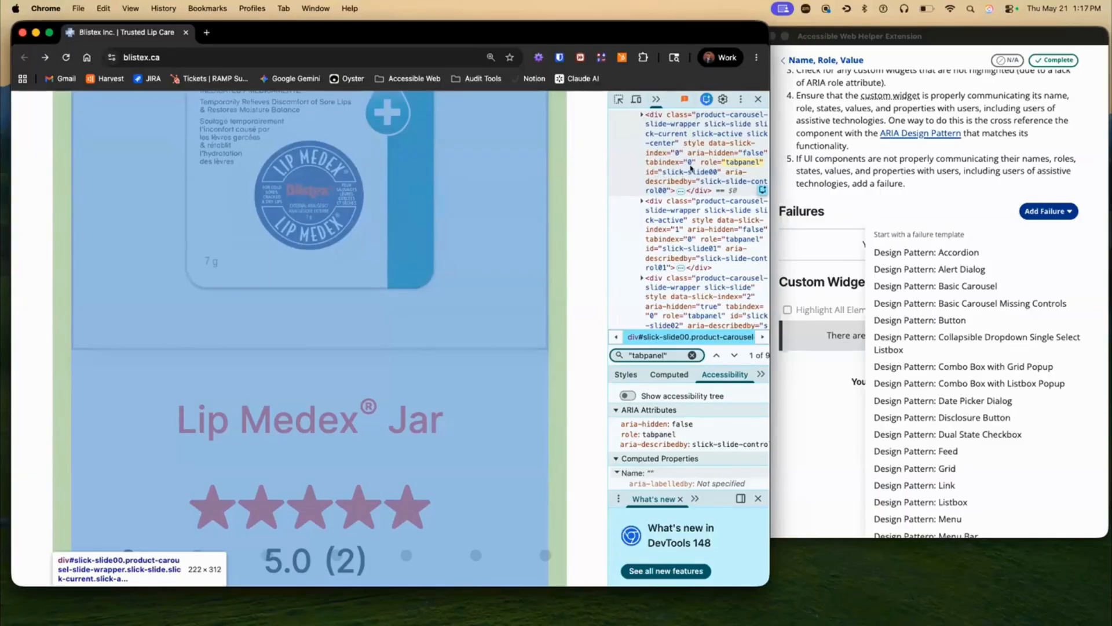
pyautogui.scroll(1, 690, 168)
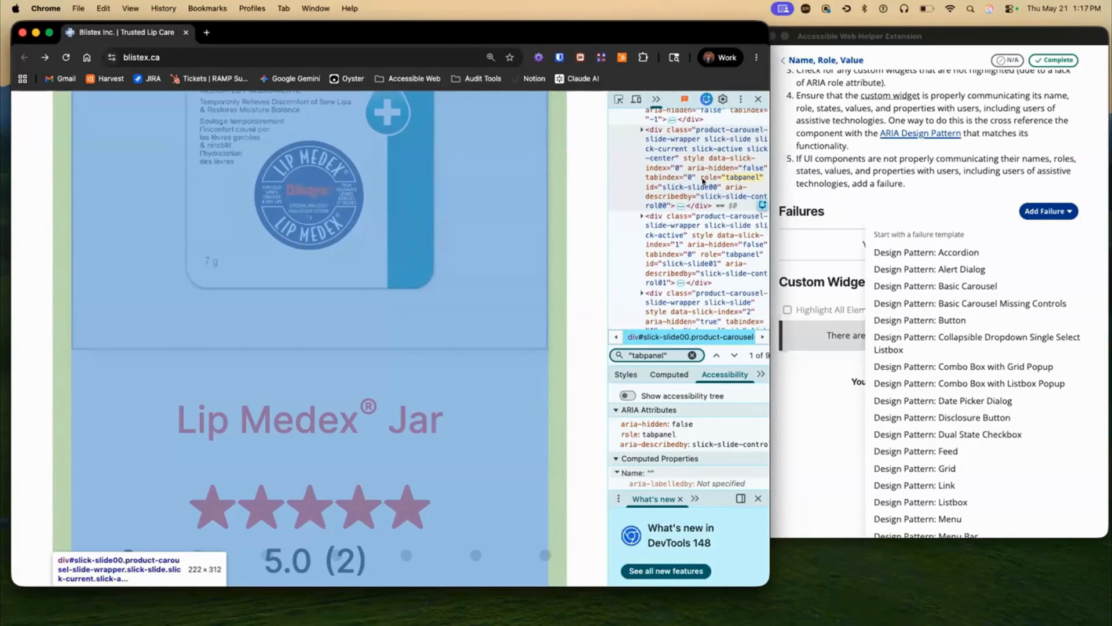
# Start a failure from the "Design Pattern: Tabs" template and narrow the extension window to uncover the browser while reviewing its remediation recommendation
pyautogui.scroll(-3, 981, 365)
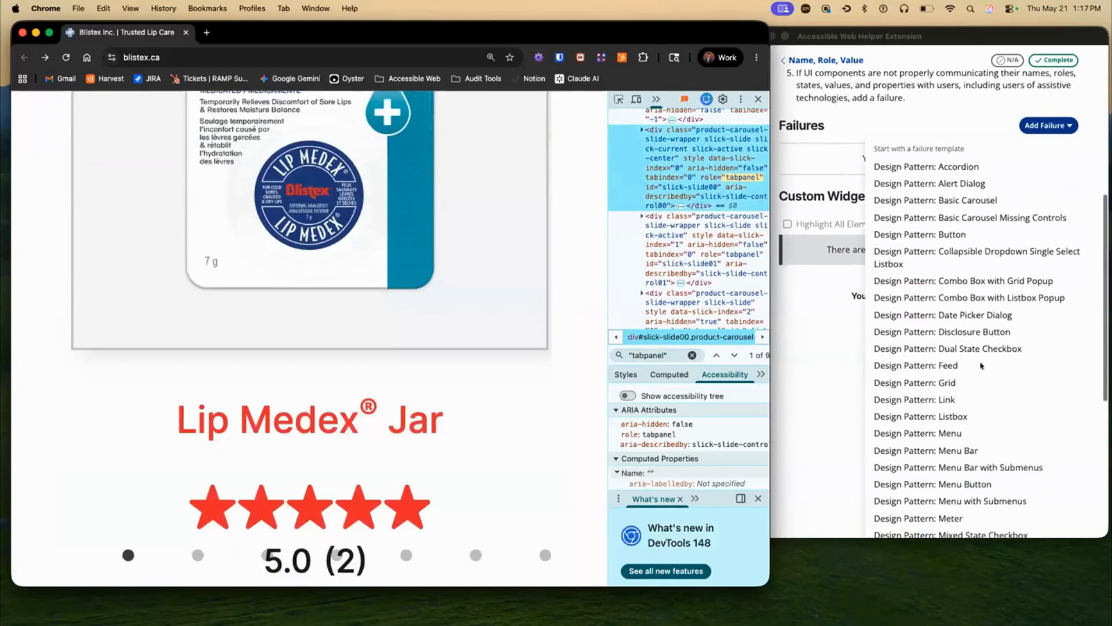
pyautogui.scroll(-8, 950, 432)
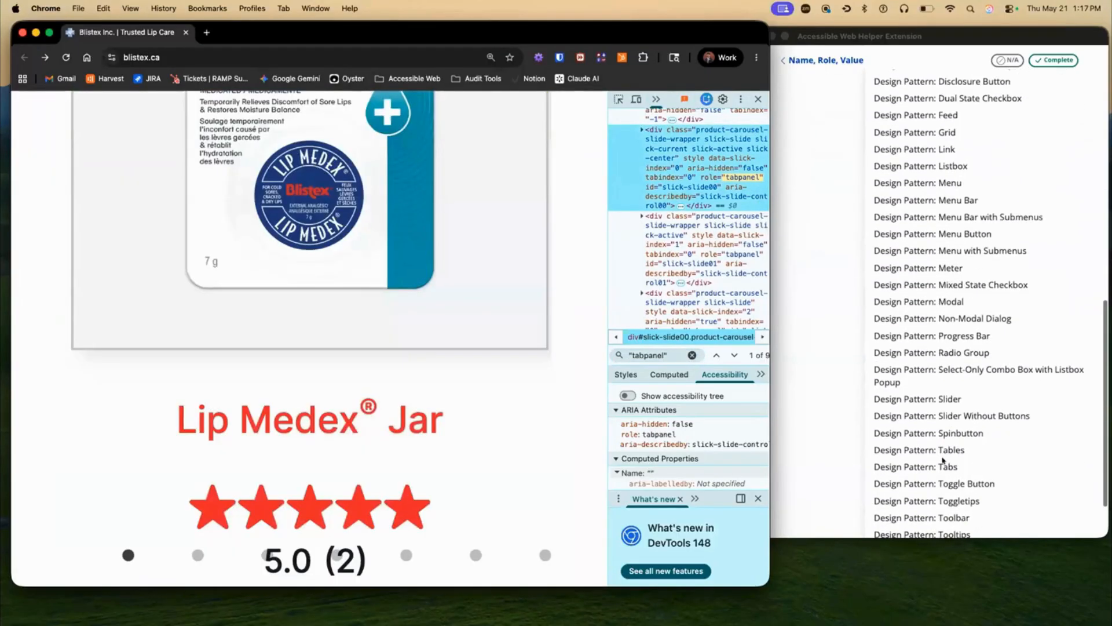
pyautogui.click(941, 464)
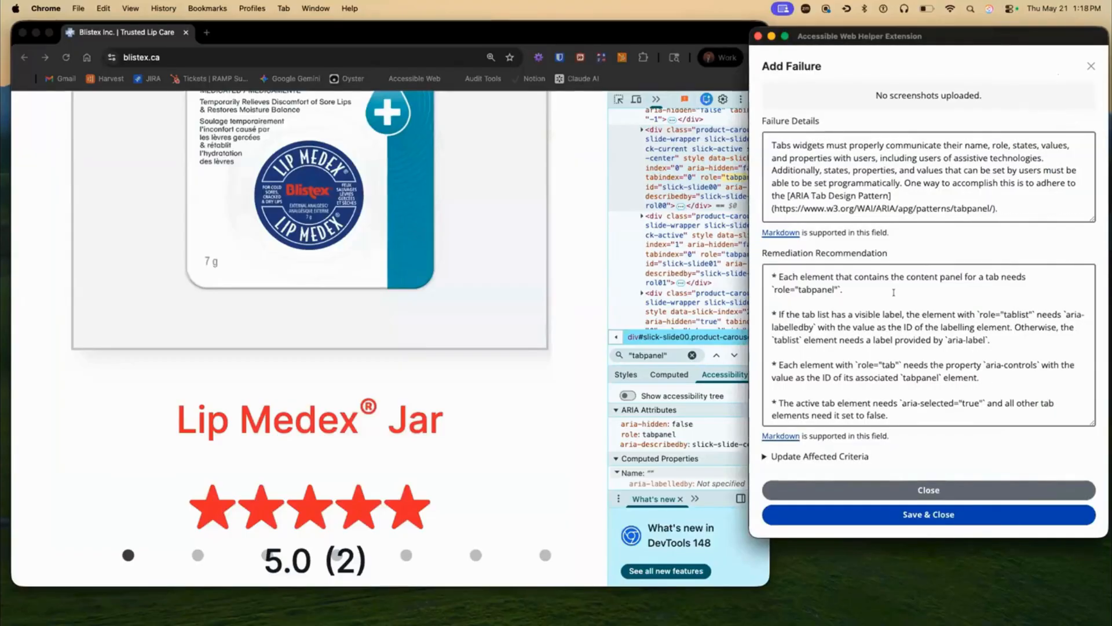
pyautogui.scroll(3, 877, 287)
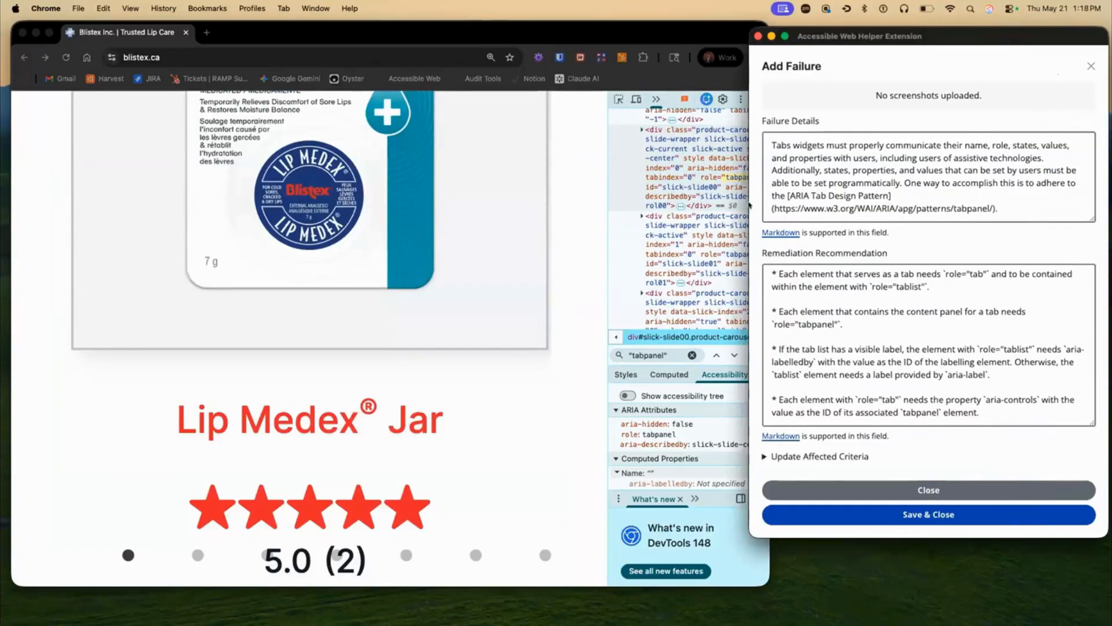
pyautogui.moveTo(743, 203); pyautogui.dragTo(776, 204)
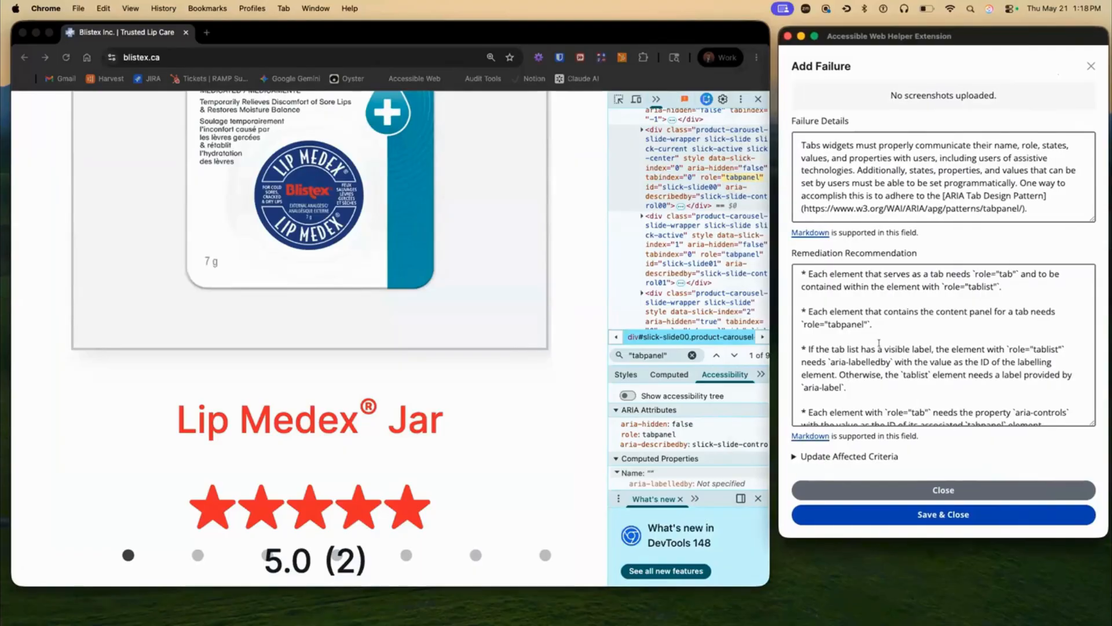
# Review the tablist and tabpanel requirements in the remediation recommendation and search the page markup for "tablist" in quotes
pyautogui.scroll(3, 879, 343)
pyautogui.scroll(2, 879, 342)
pyautogui.scroll(-3, 880, 313)
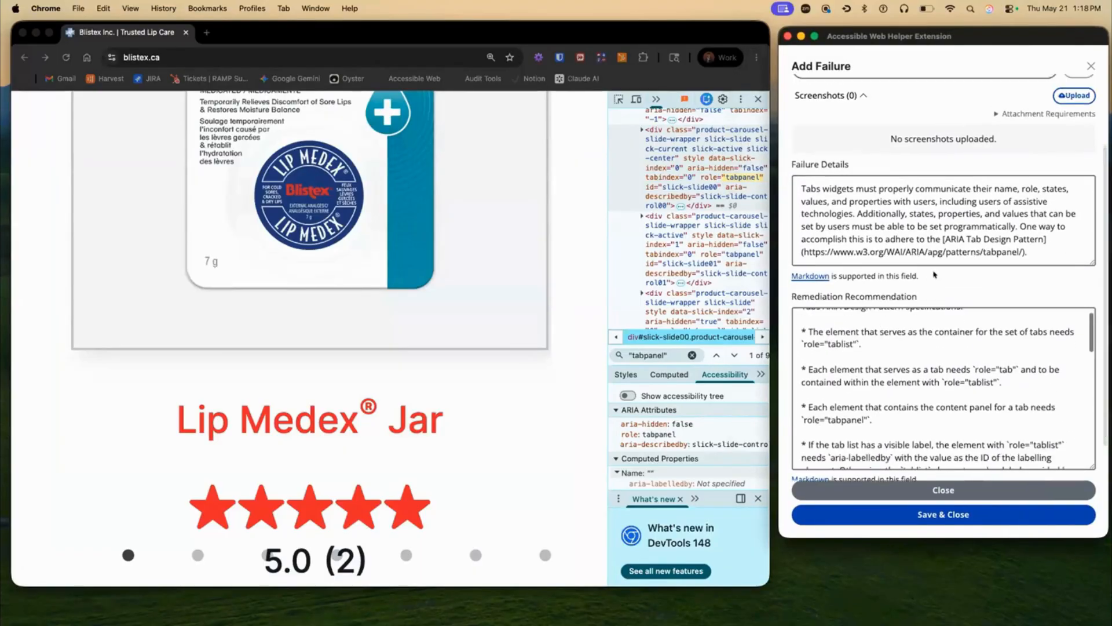
pyautogui.scroll(5, 674, 226)
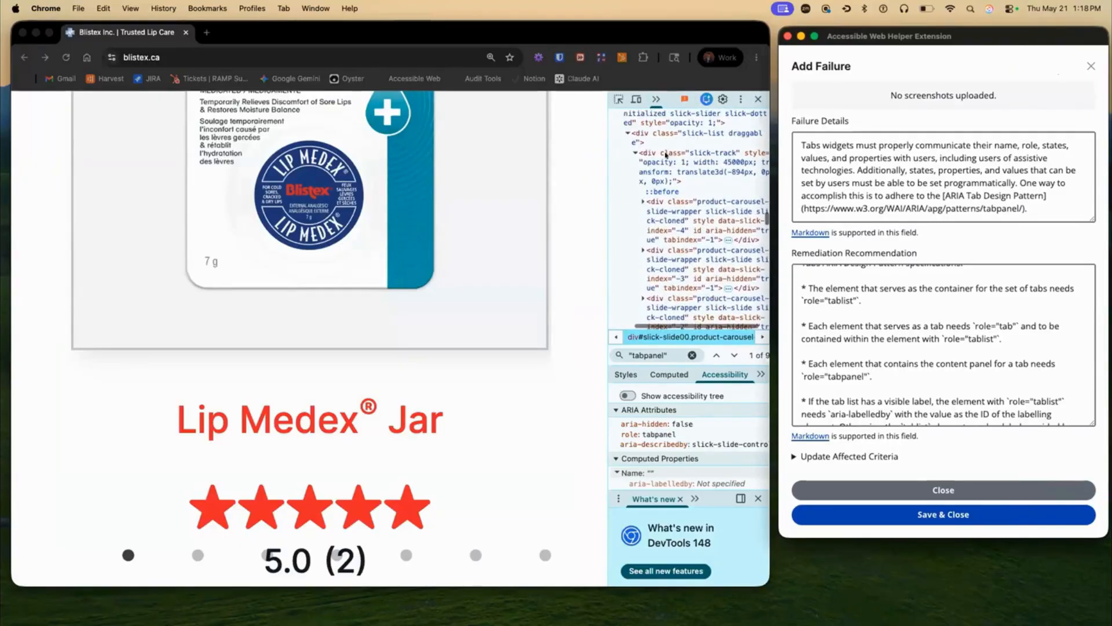
pyautogui.click(667, 155)
pyautogui.scroll(5, 666, 194)
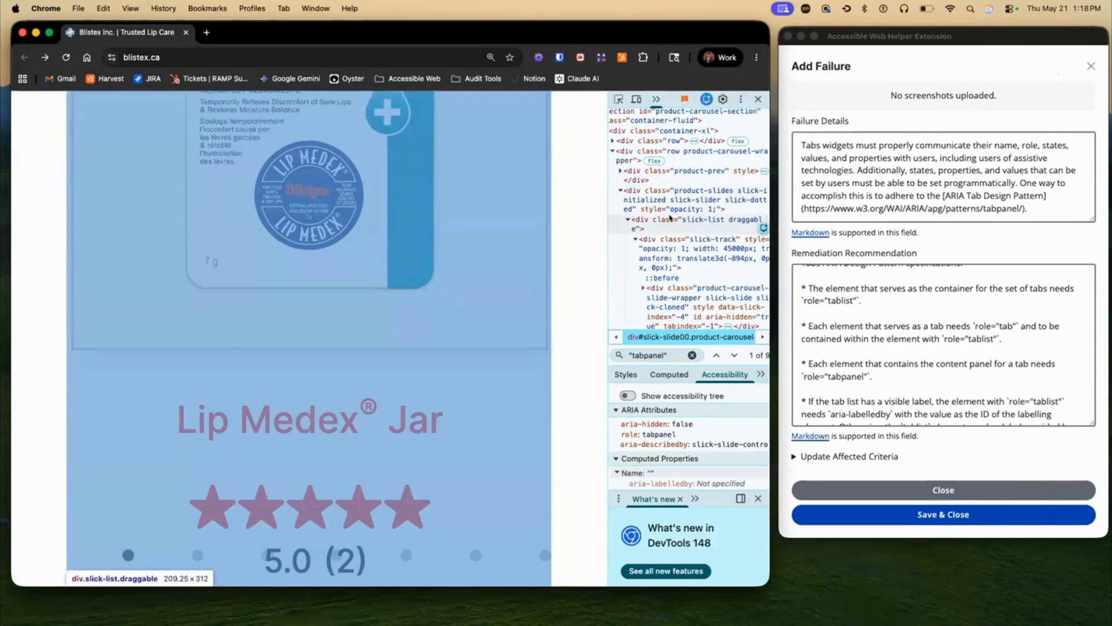
pyautogui.press('super+f')
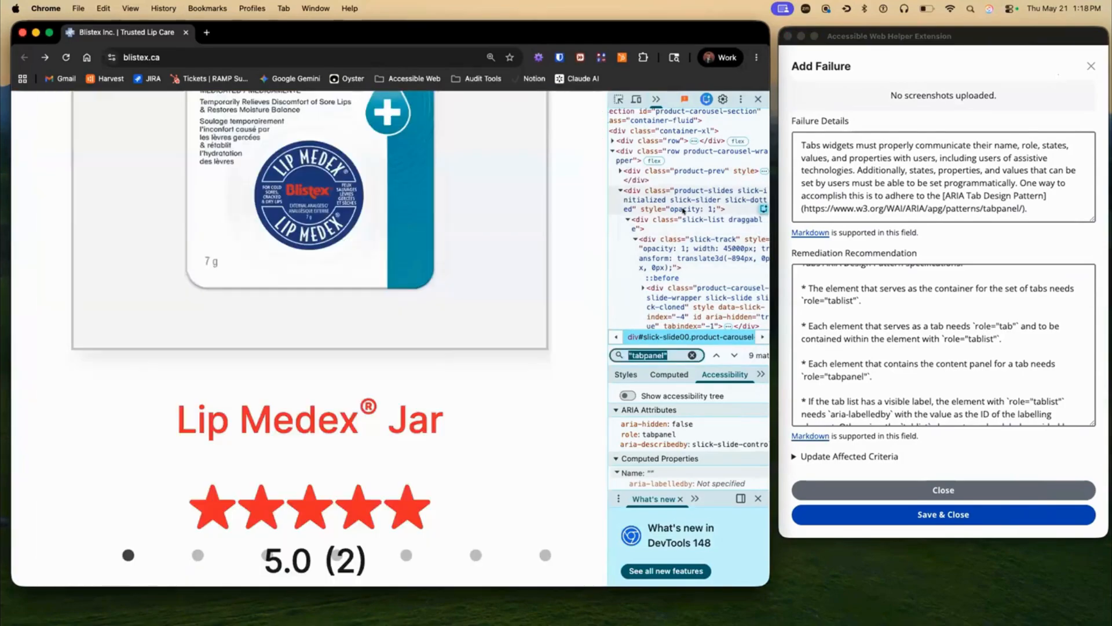
pyautogui.write('"tablist"')
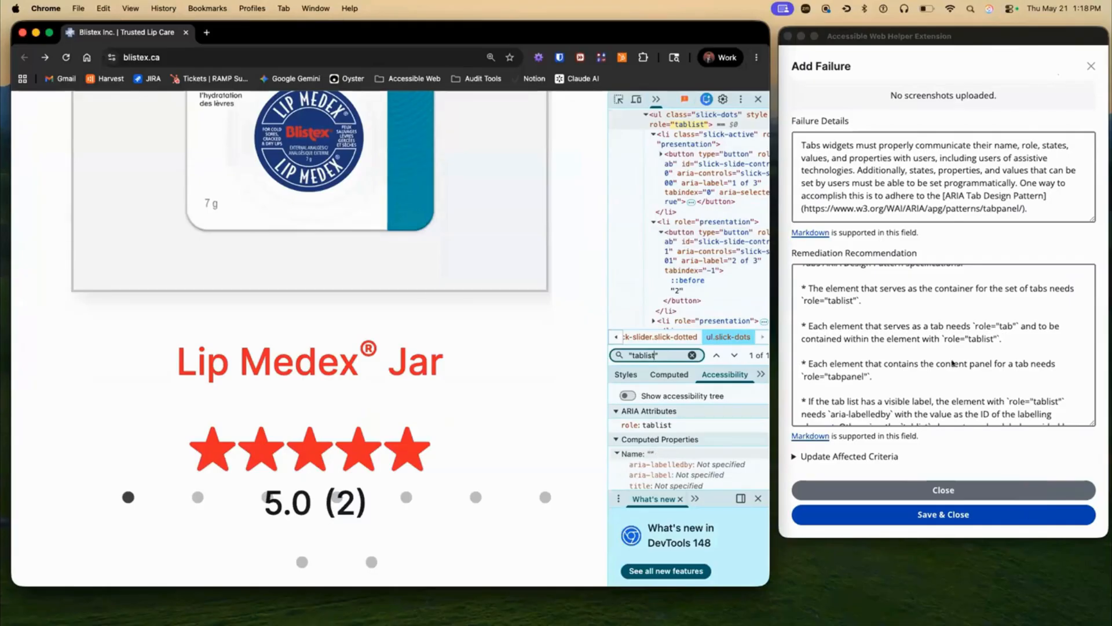
# Compare the first slide dot's button attributes with the remaining tab requirements and read the recommended keyboard behaviour
pyautogui.scroll(-3, 874, 343)
pyautogui.click(834, 358)
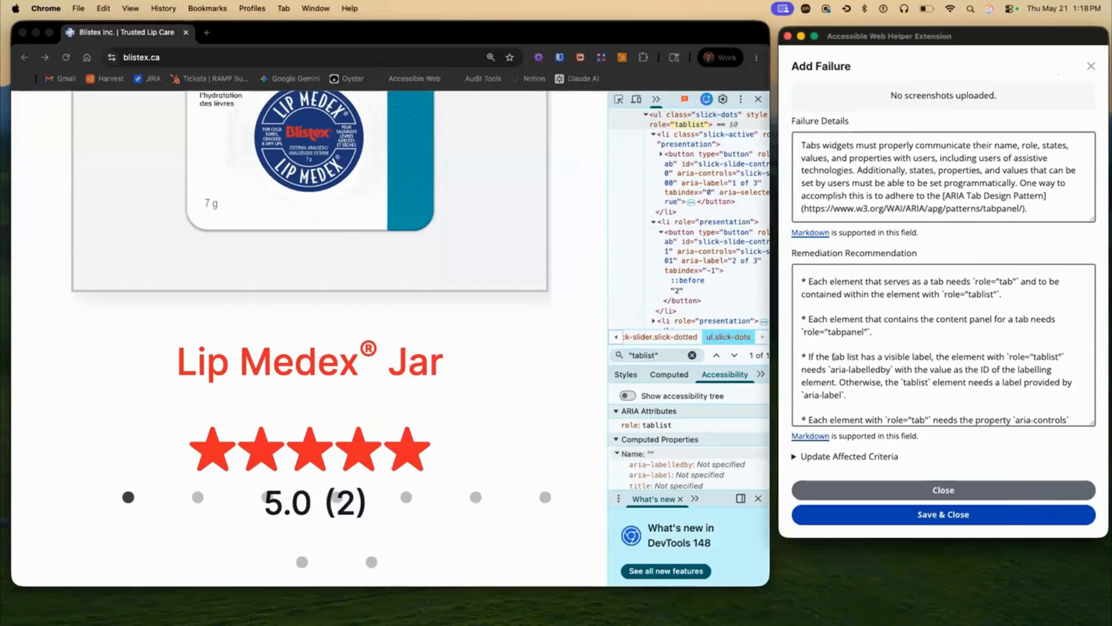
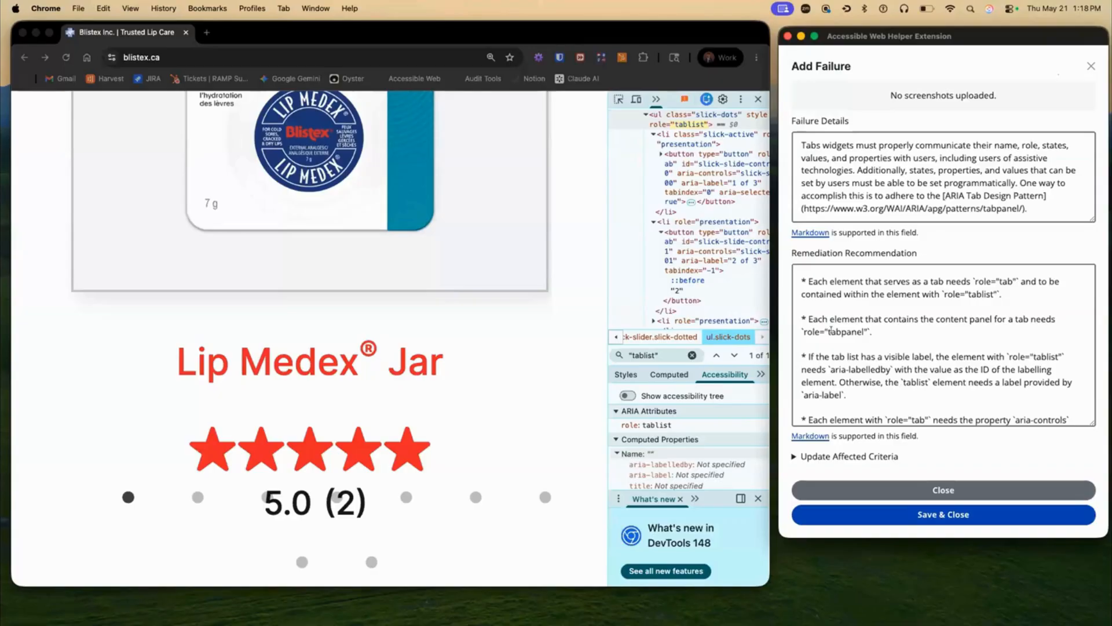
pyautogui.scroll(-5, 832, 331)
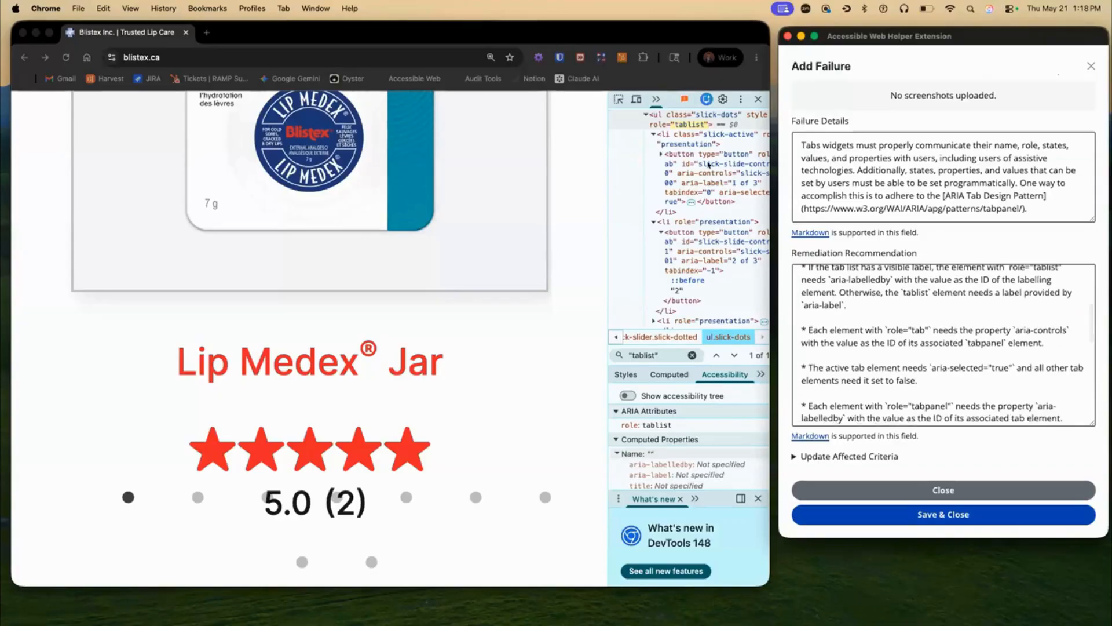
pyautogui.click(700, 174)
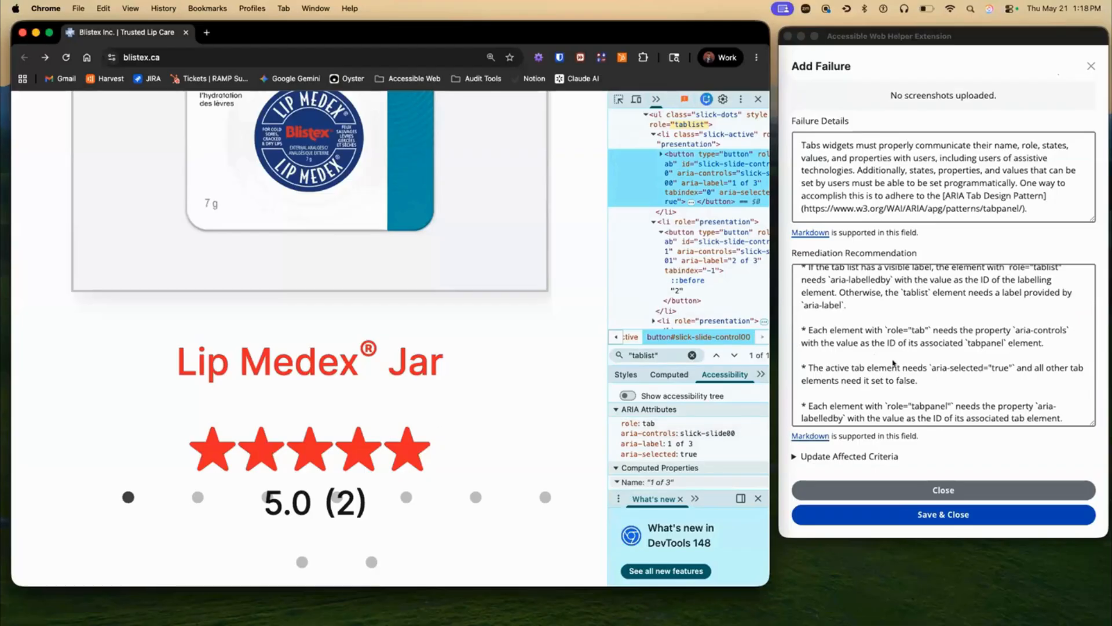
pyautogui.scroll(-3, 953, 331)
pyautogui.scroll(-5, 953, 331)
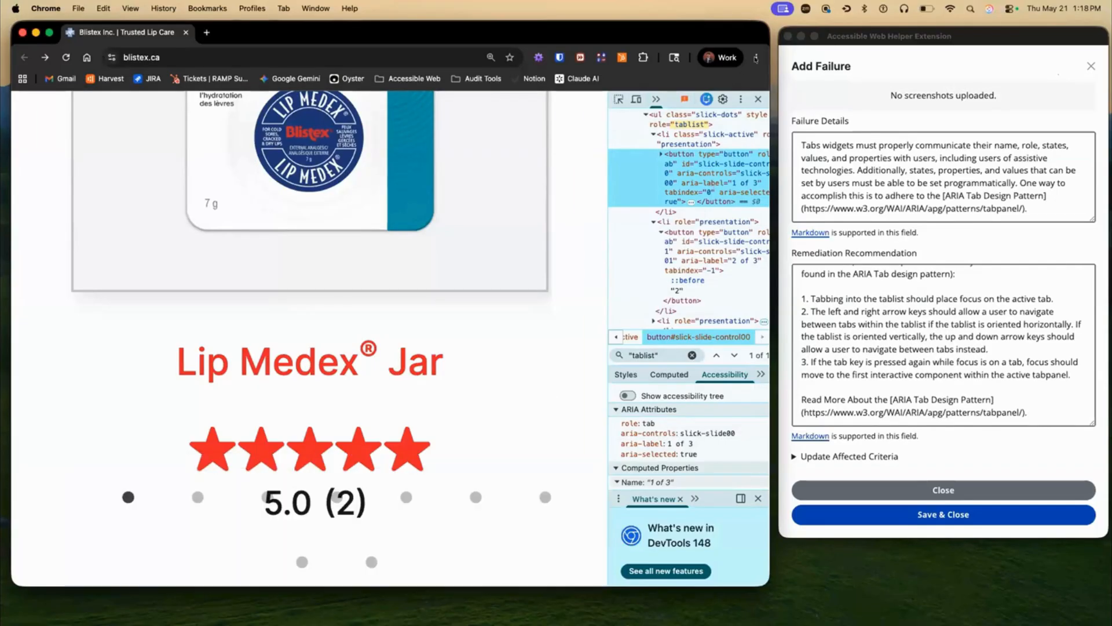
# Set the page zoom to 200%, return to the product carousel and close the developer tools
pyautogui.click(756, 58)
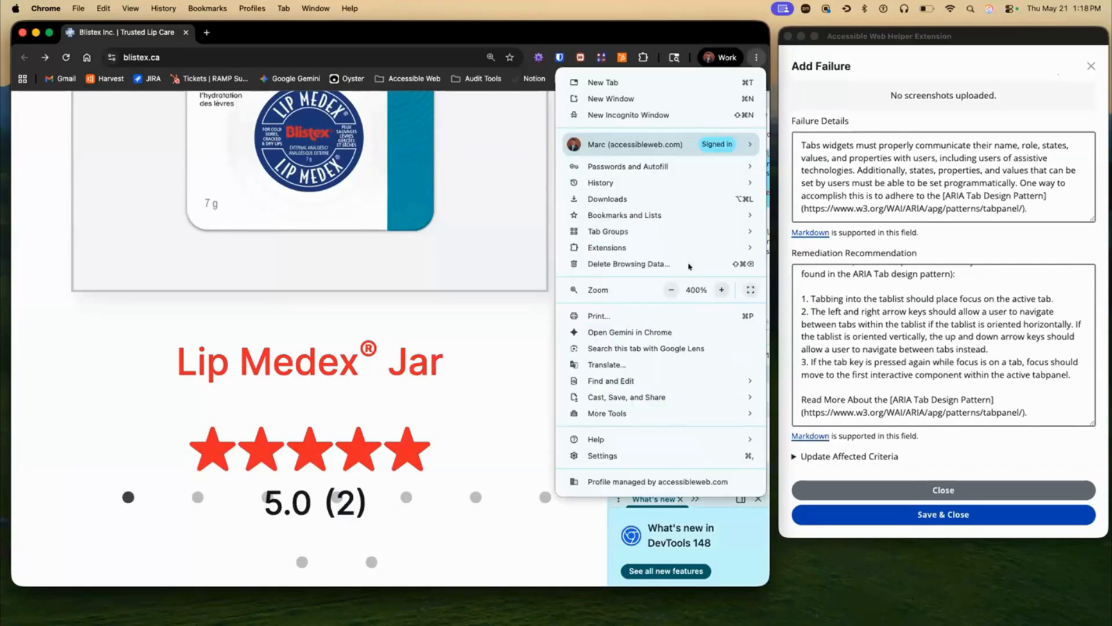
pyautogui.click(671, 290)
pyautogui.click(670, 290)
pyautogui.click(671, 290)
pyautogui.click(671, 290)
pyautogui.click(722, 290)
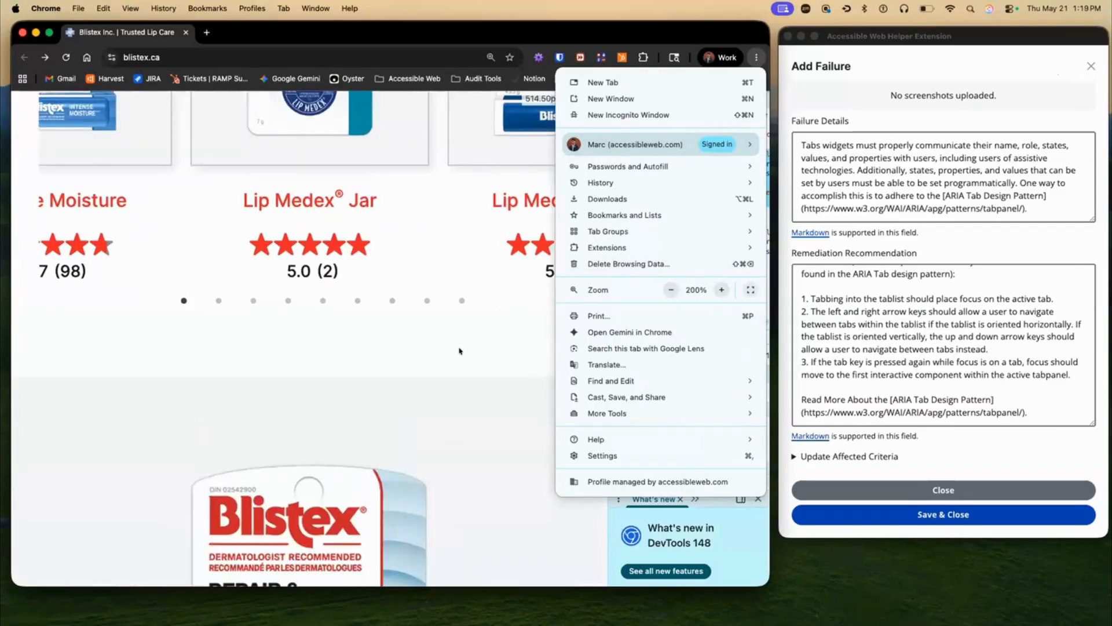
pyautogui.click(460, 350)
pyautogui.scroll(2, 459, 350)
pyautogui.scroll(2, 520, 392)
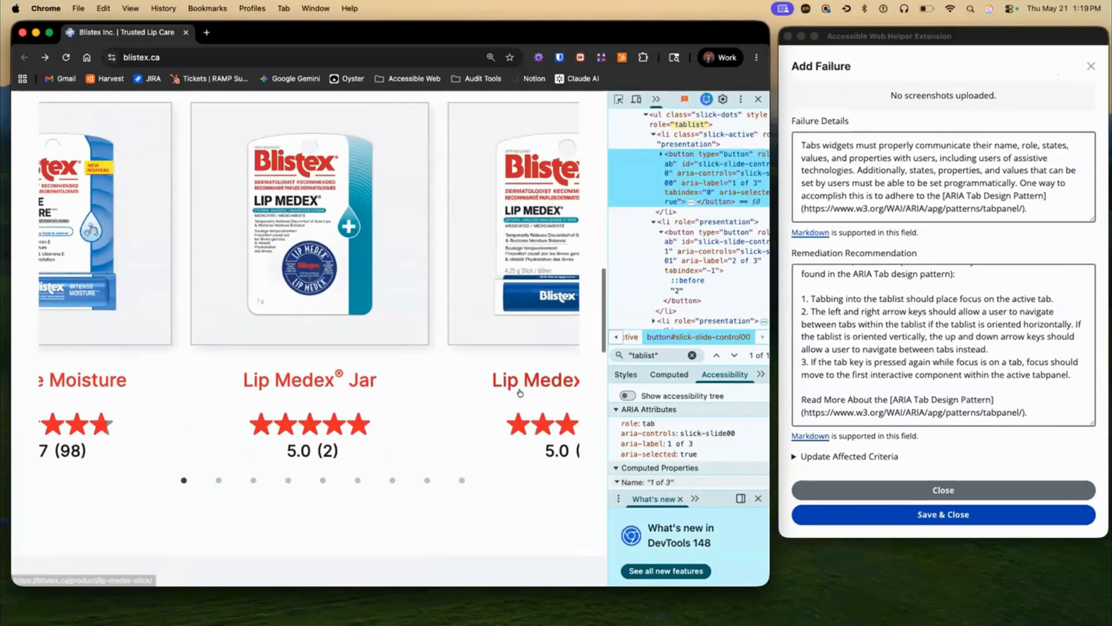
pyautogui.click(759, 99)
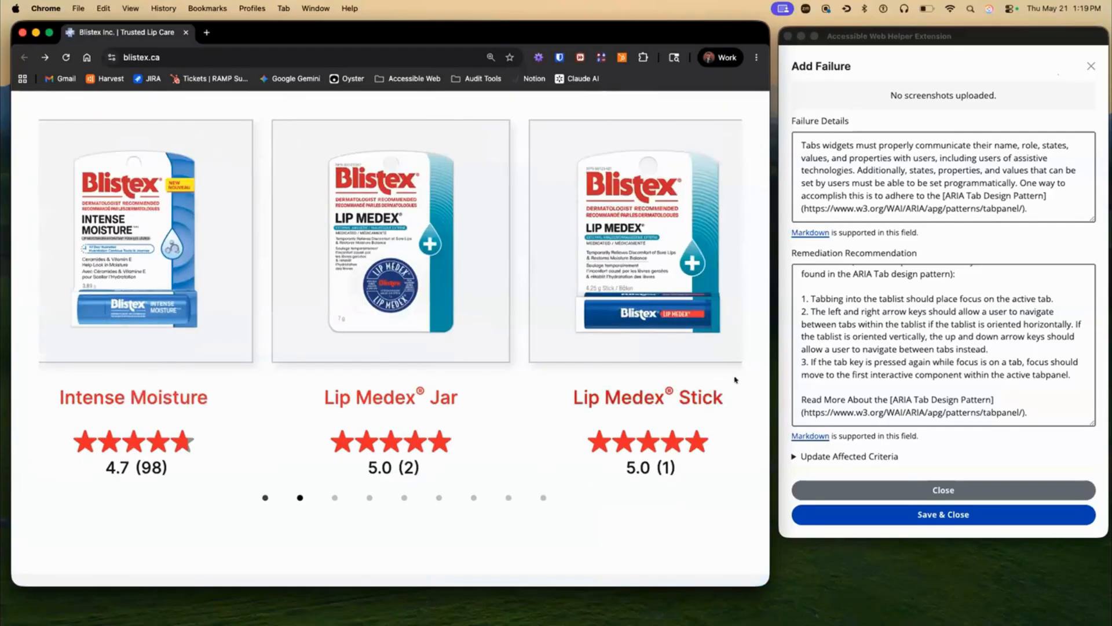
# Test backward keyboard navigation through the product carousel up to the Lip Care Products link
pyautogui.scroll(-10, 697, 378)
pyautogui.scroll(3, 697, 379)
pyautogui.hotkey('shift', 'Tab')
pyautogui.hotkey('shift', 'Tab')
pyautogui.hotkey('shift', 'Tab')
pyautogui.hotkey('shift', 'Tab')
pyautogui.hotkey('shift', 'Tab')
pyautogui.hotkey('shift', 'Tab')
pyautogui.hotkey('shift', 'Tab')
pyautogui.hotkey('shift', 'Tab')
pyautogui.hotkey('shift', 'Tab')
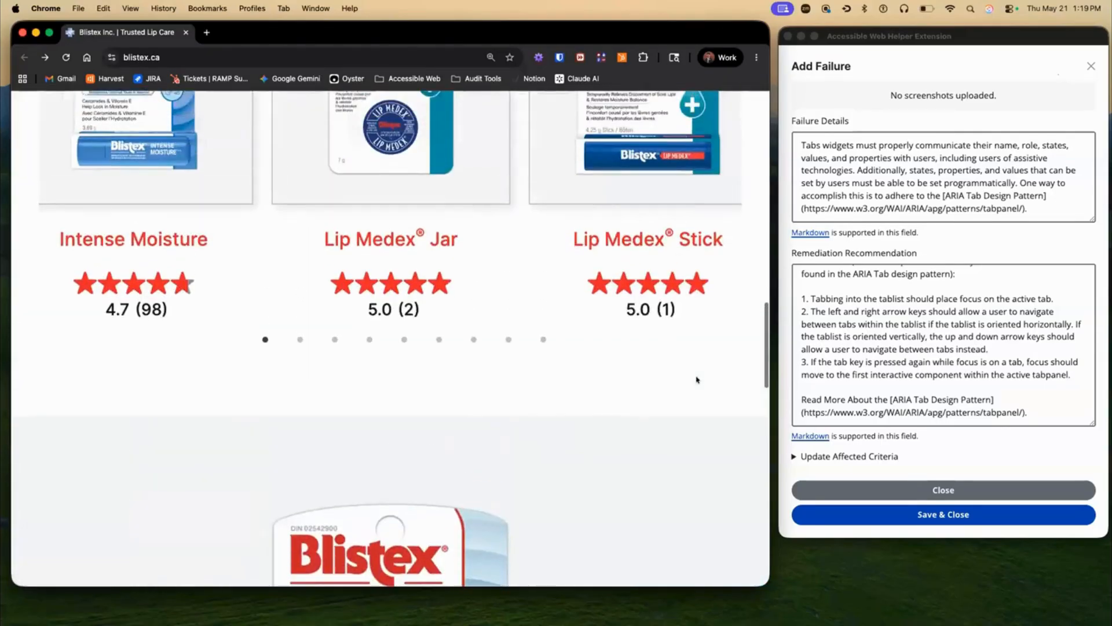
pyautogui.hotkey('shift', 'Tab')
pyautogui.hotkey('shift', 'Tab')
pyautogui.hotkey('shift', 'Tab')
pyautogui.hotkey('shift', 'Tab')
pyautogui.hotkey('shift', 'Tab')
pyautogui.hotkey('shift', 'Tab')
pyautogui.hotkey('shift', 'Tab')
pyautogui.hotkey('shift', 'Tab')
pyautogui.hotkey('shift', 'Tab')
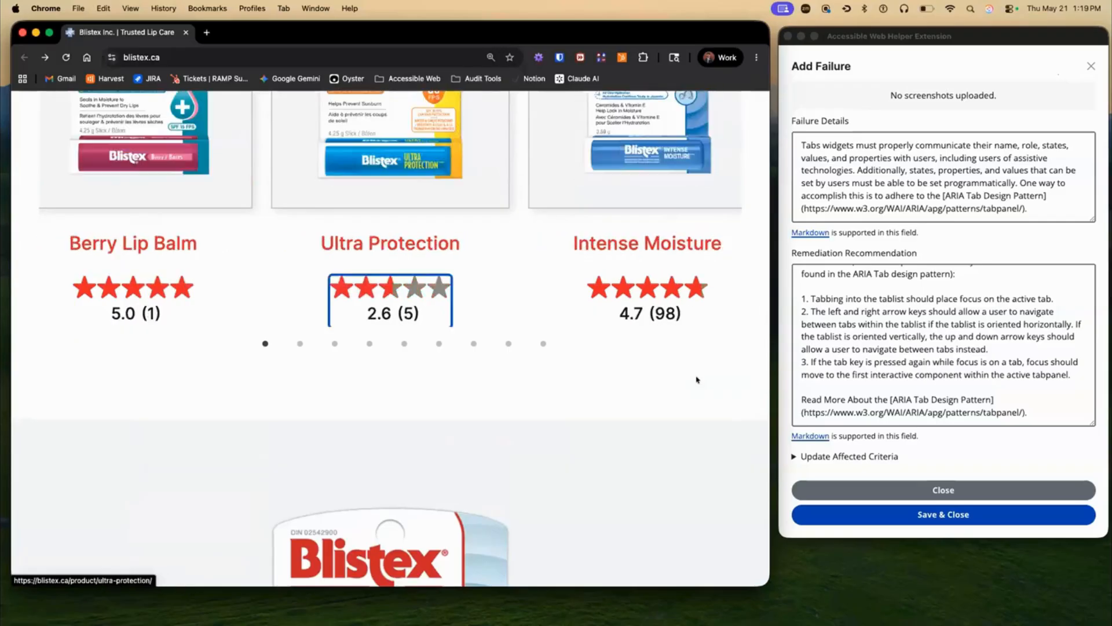
pyautogui.hotkey('shift', 'Tab')
pyautogui.hotkey('shift', 'Tab')
pyautogui.hotkey('shift', 'Tab')
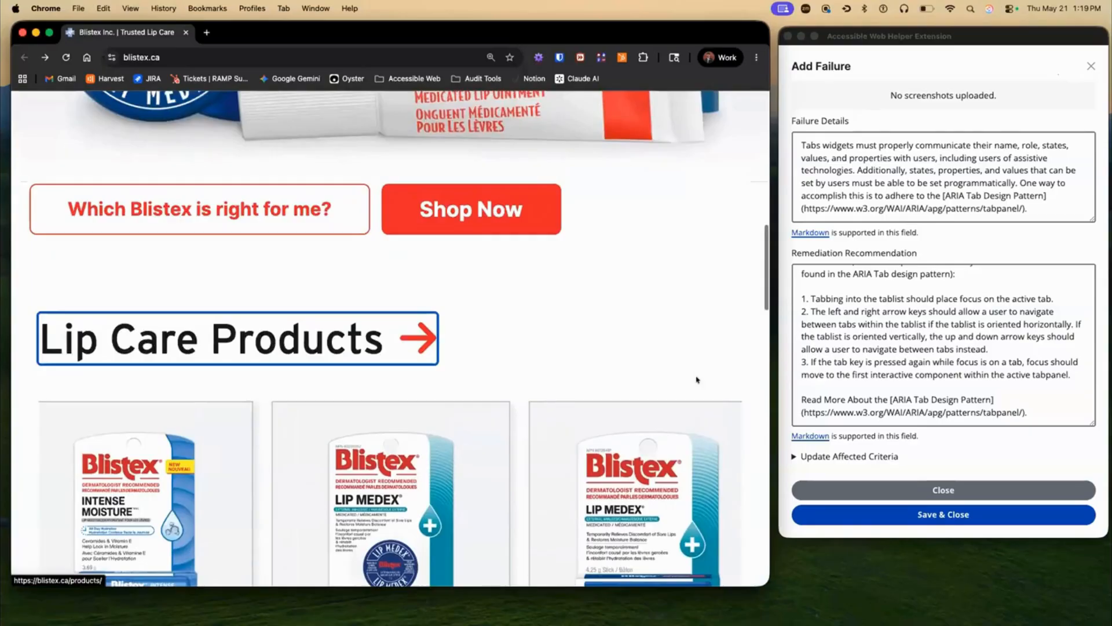
# Test forward keyboard navigation from the Lip Care Products link into the carousel as far as Lip Medex Stick
pyautogui.scroll(-5, 698, 380)
pyautogui.press('Tab')
pyautogui.press('Tab')
pyautogui.press('Tab')
pyautogui.press('Tab')
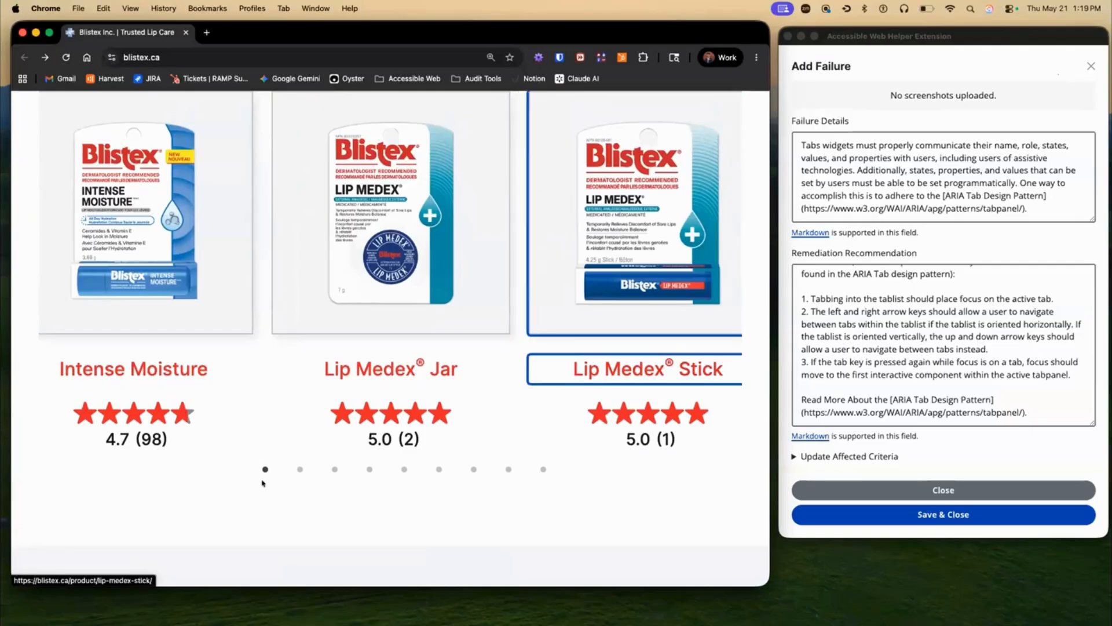
# Close the unsaved failure, review the list of Keyboard Accessible checks and return to the Audit Overview
pyautogui.click(1091, 66)
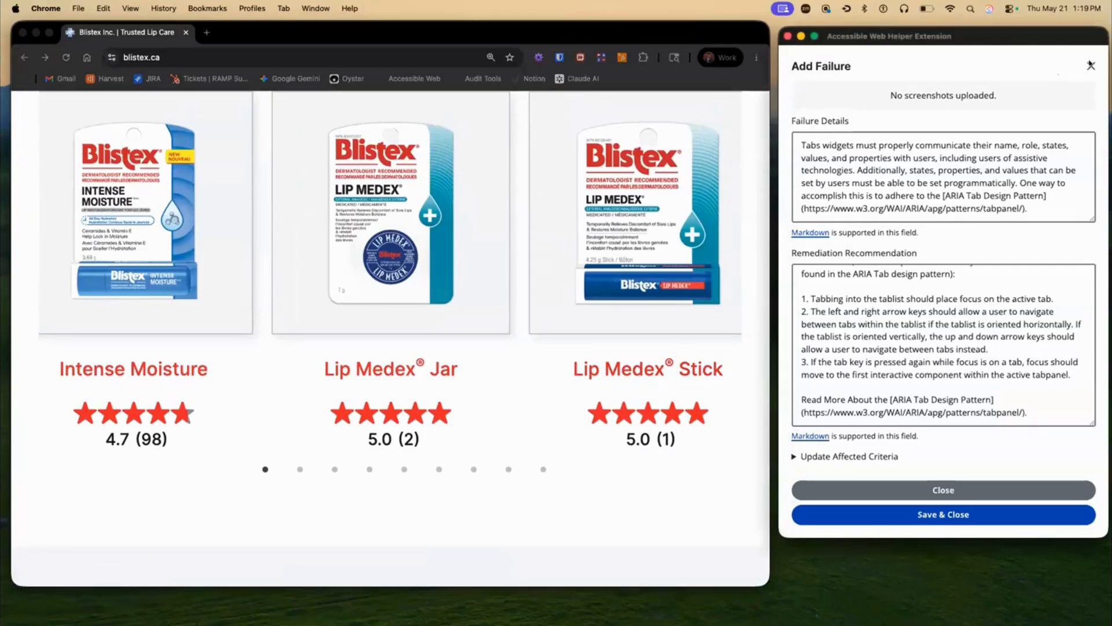
pyautogui.click(1091, 66)
pyautogui.click(854, 60)
pyautogui.click(836, 107)
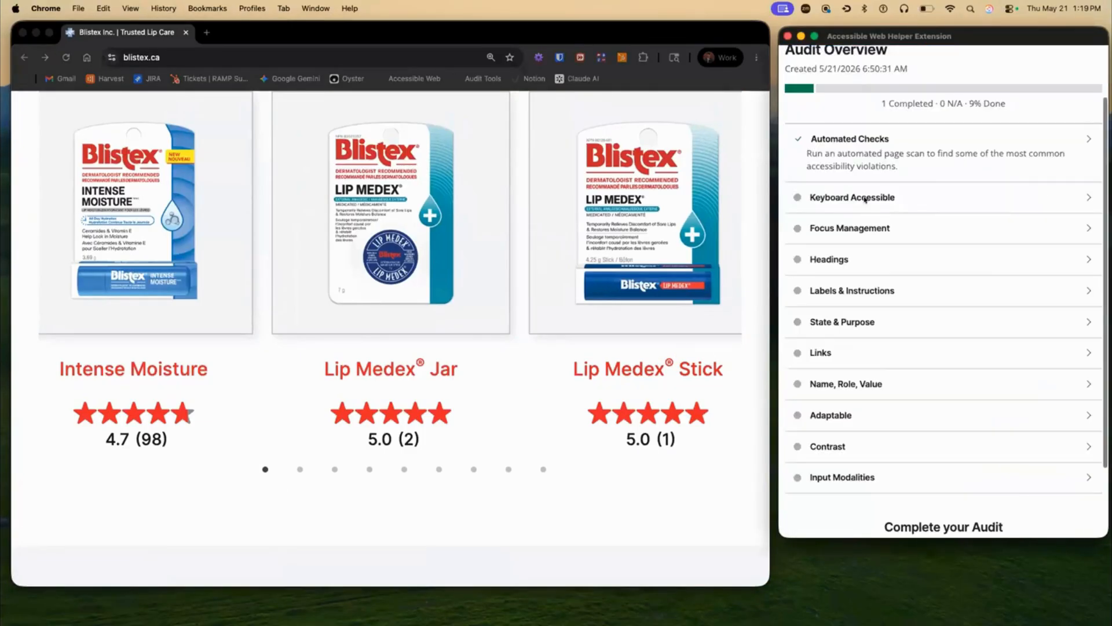
pyautogui.click(865, 199)
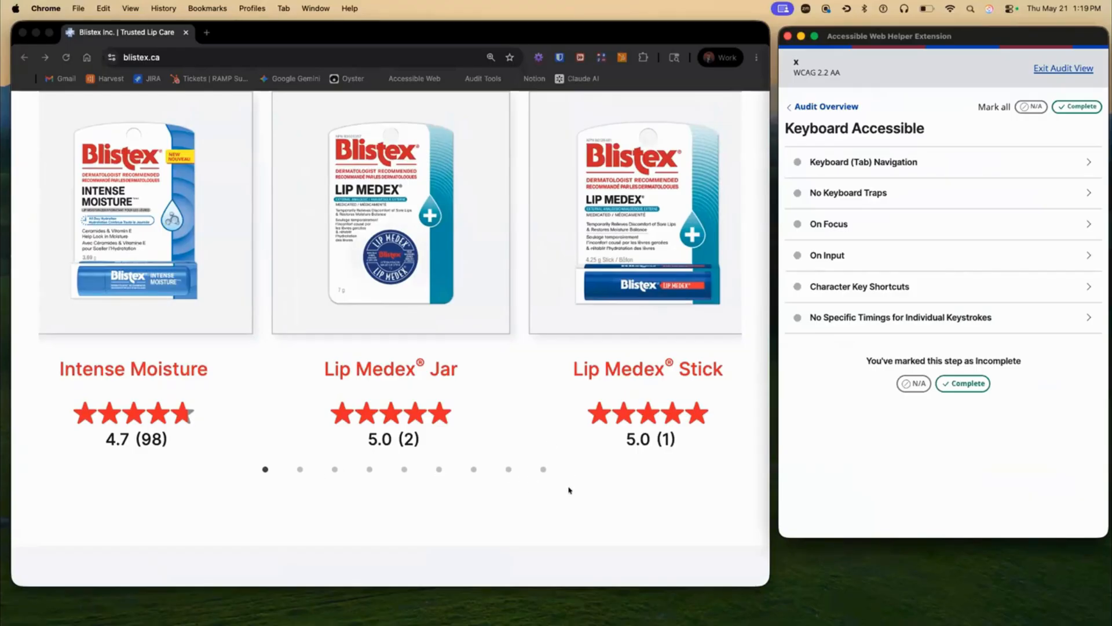
pyautogui.click(821, 106)
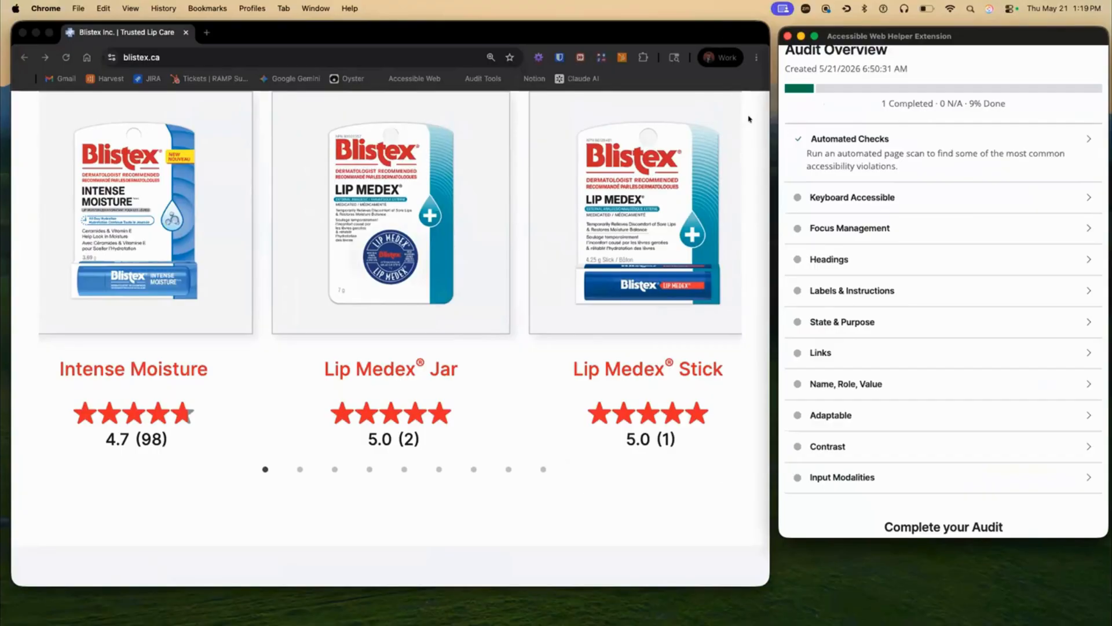
# Set the page zoom to 175% and examine the carousel's layout and navigation dots
pyautogui.click(756, 57)
pyautogui.click(672, 289)
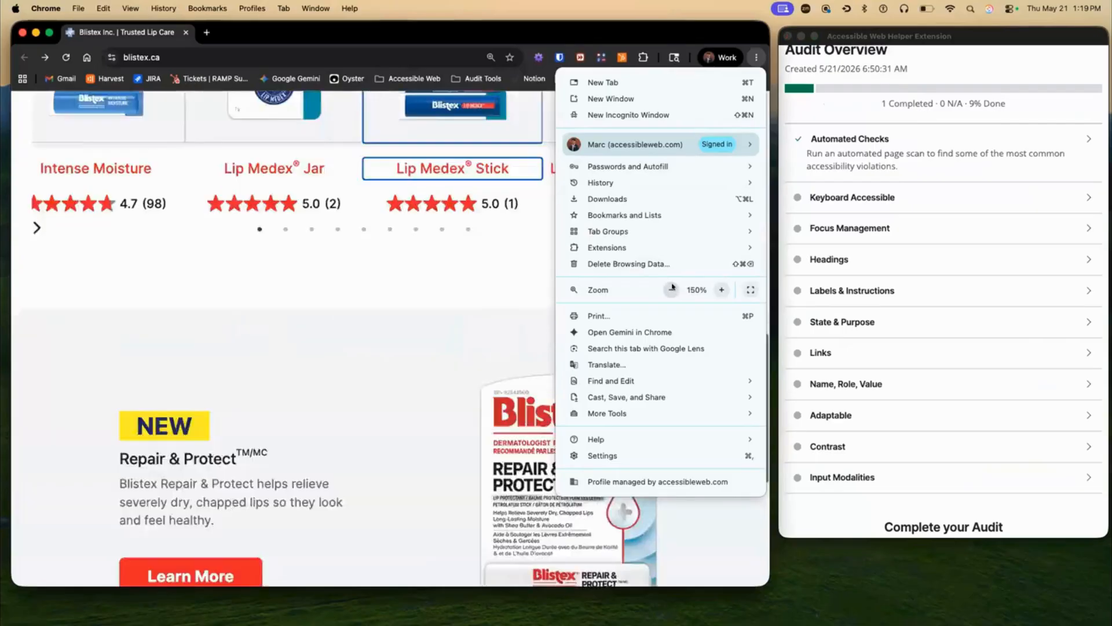
pyautogui.click(721, 289)
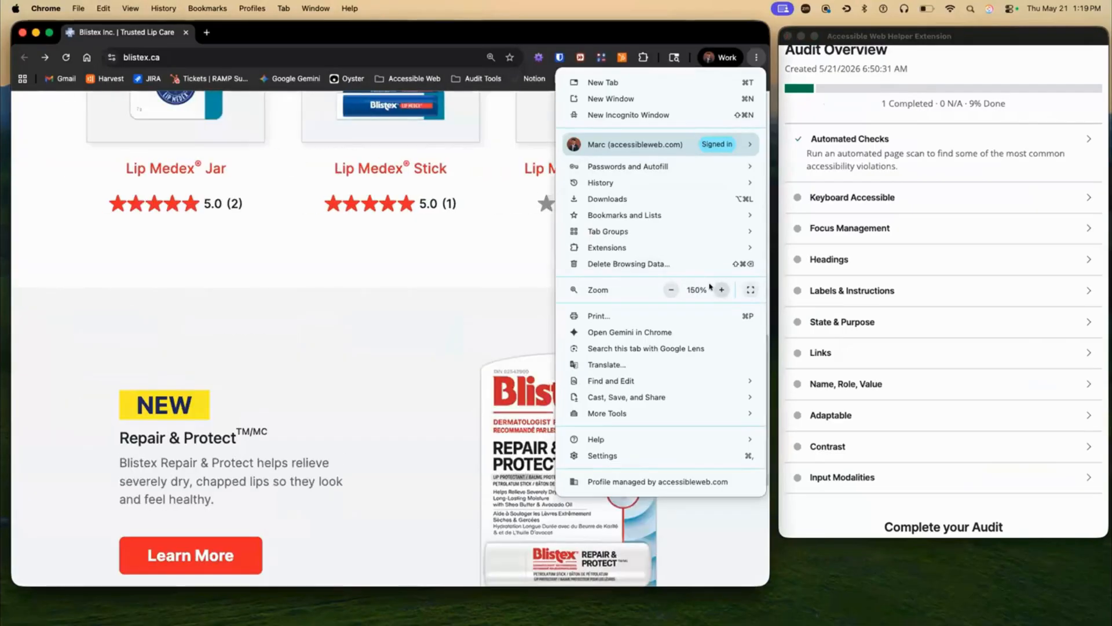
pyautogui.click(718, 288)
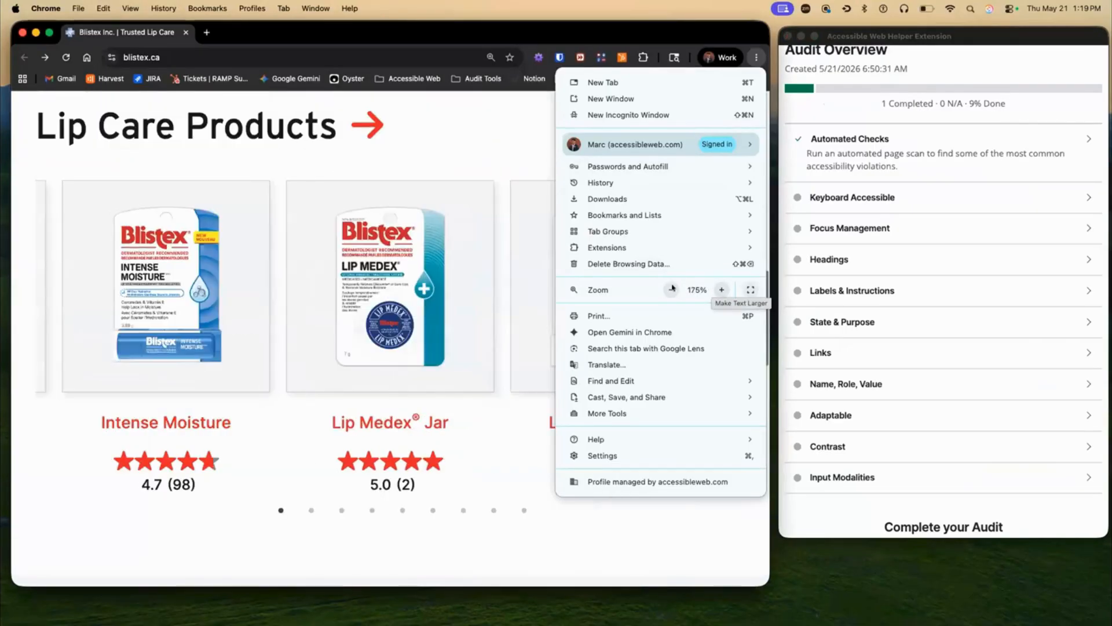
pyautogui.click(670, 511)
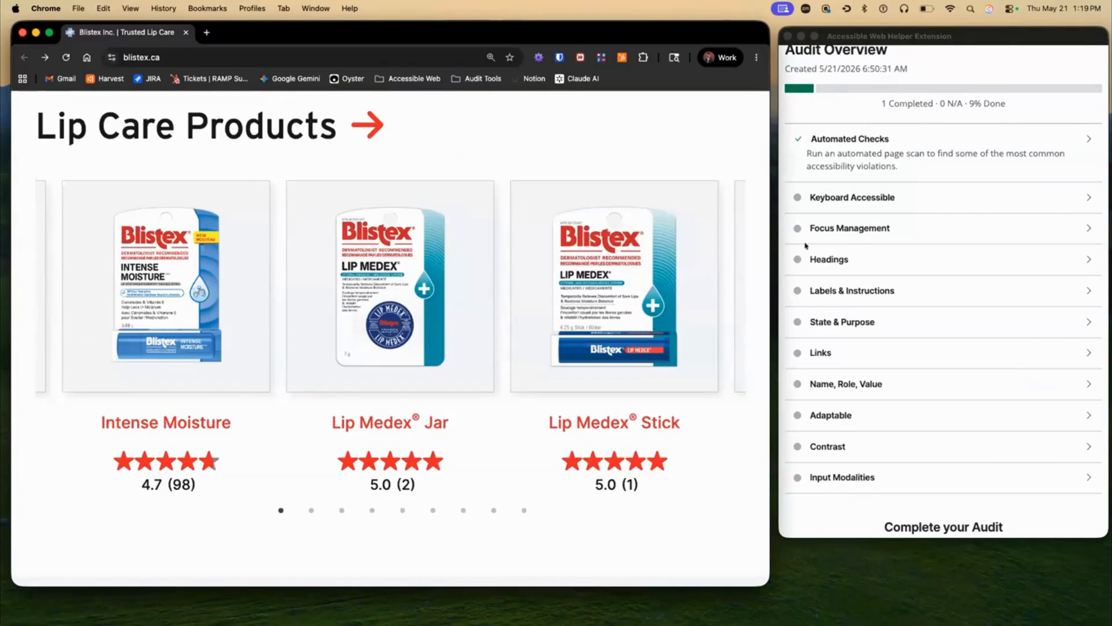
pyautogui.scroll(1, 650, 488)
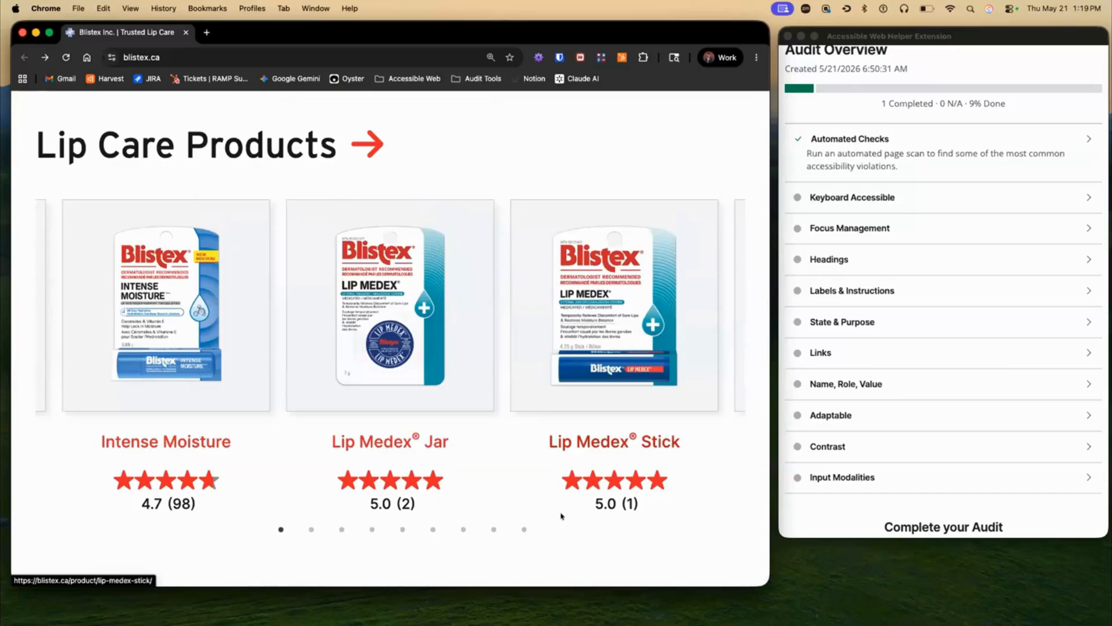
pyautogui.scroll(-4, 577, 312)
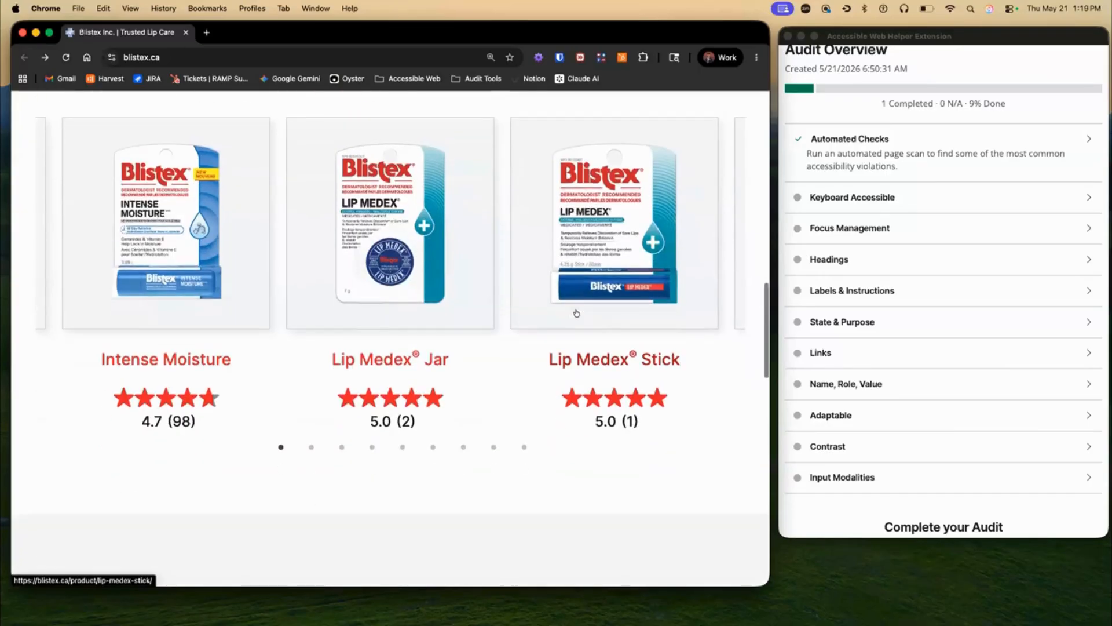
# Set the page zoom to 100% and return to the Lip Care Products carousel
pyautogui.click(756, 57)
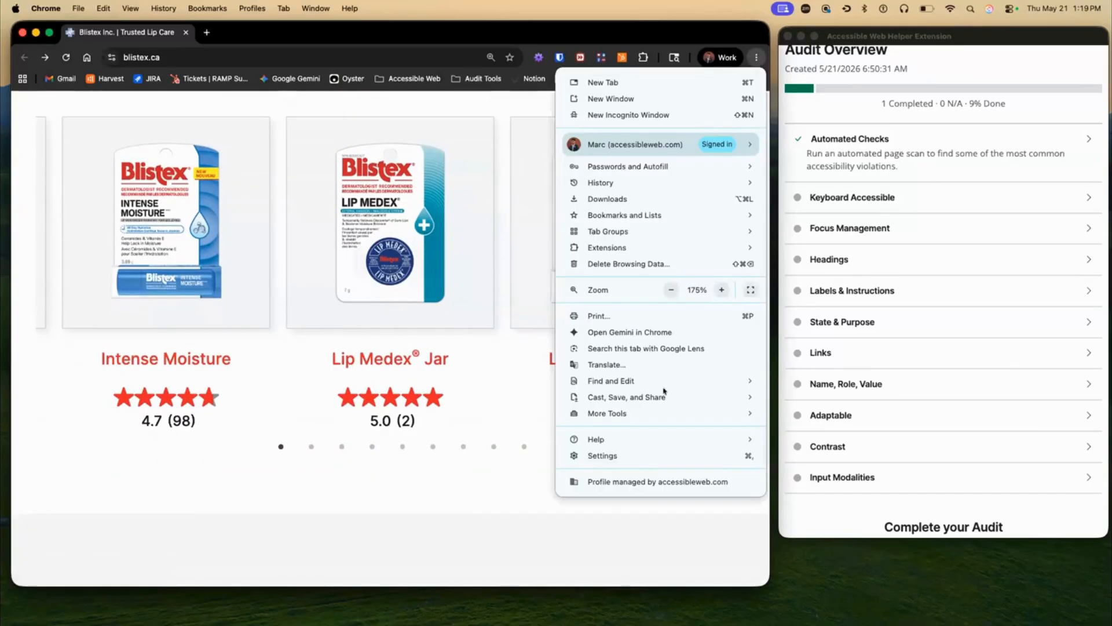
pyautogui.click(670, 290)
pyautogui.click(670, 290)
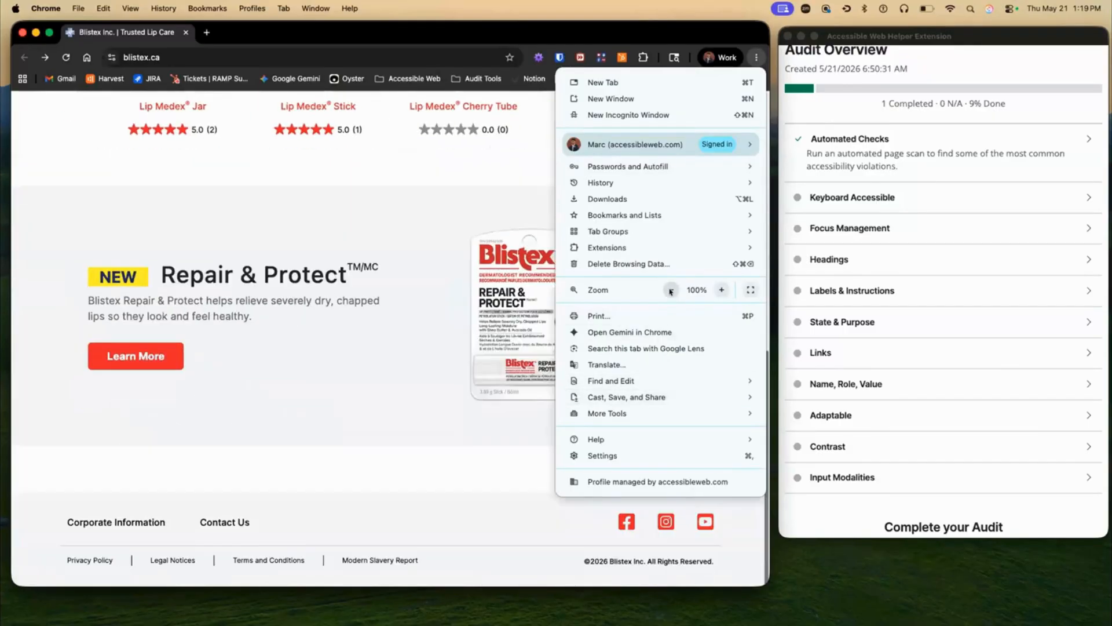
pyautogui.click(476, 199)
pyautogui.scroll(5, 476, 200)
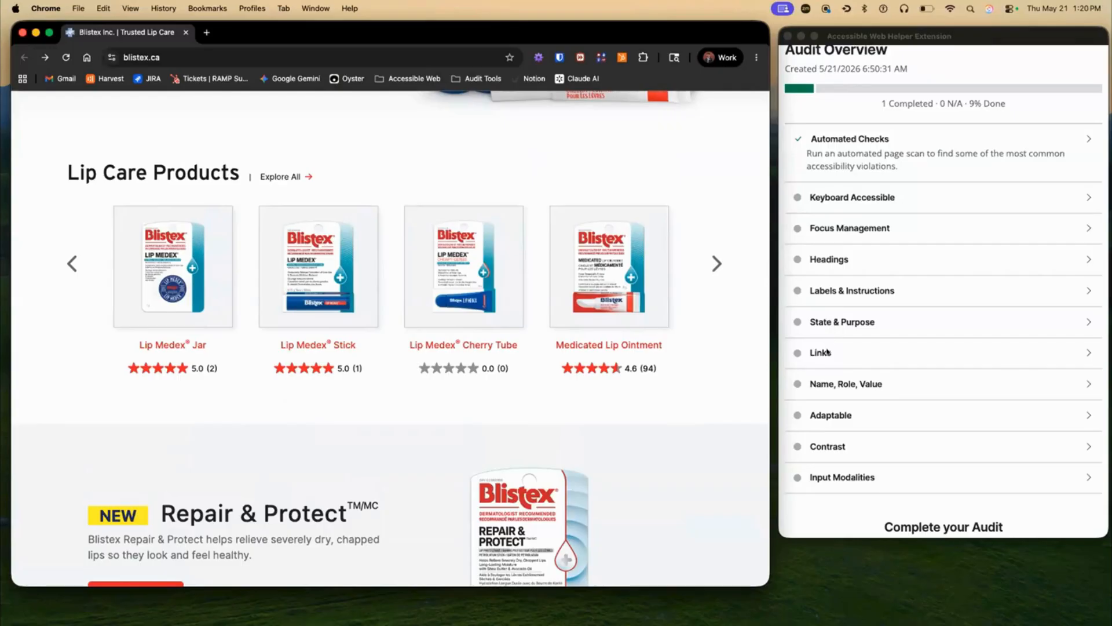
# Open the Adaptable checks and review the Resize Text check alongside the Lip Care Products carousel
pyautogui.click(835, 416)
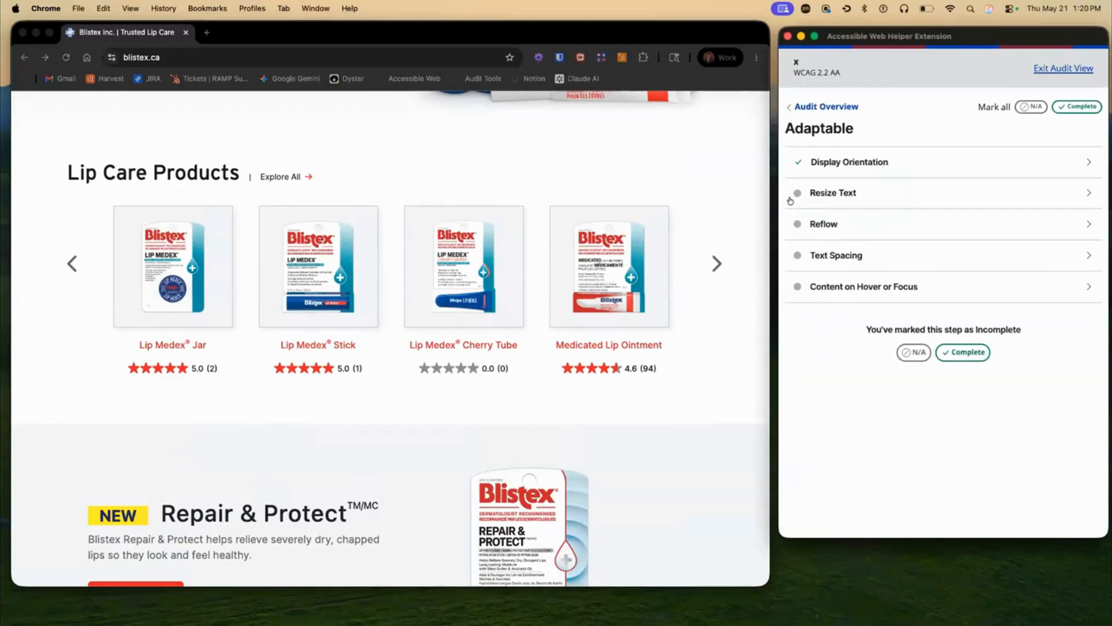
pyautogui.click(858, 193)
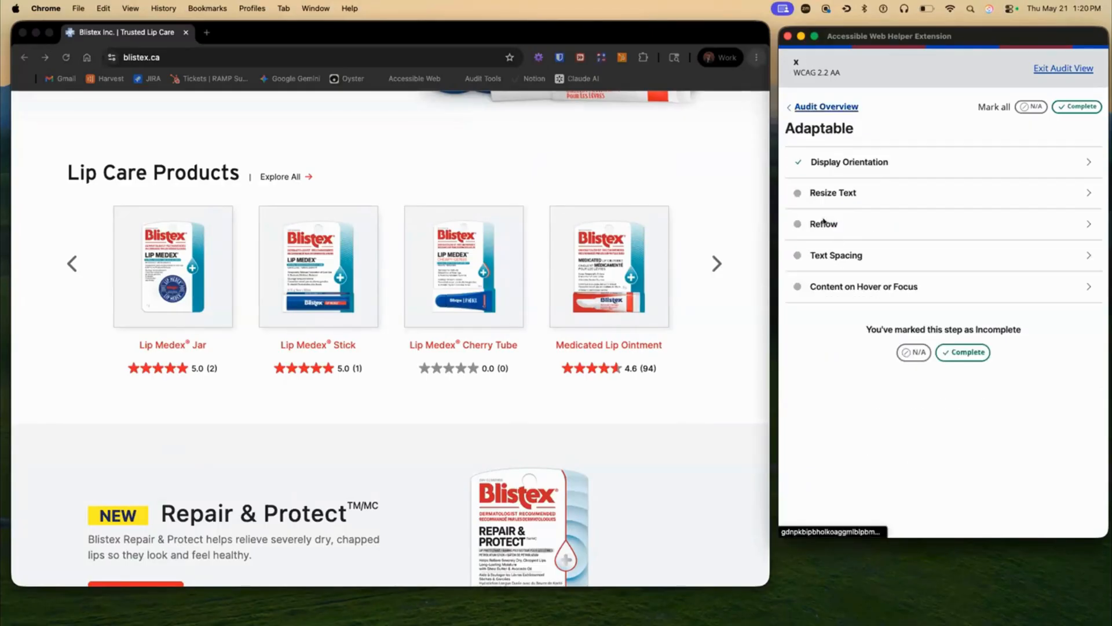
pyautogui.scroll(1, 675, 211)
pyautogui.scroll(2, 639, 236)
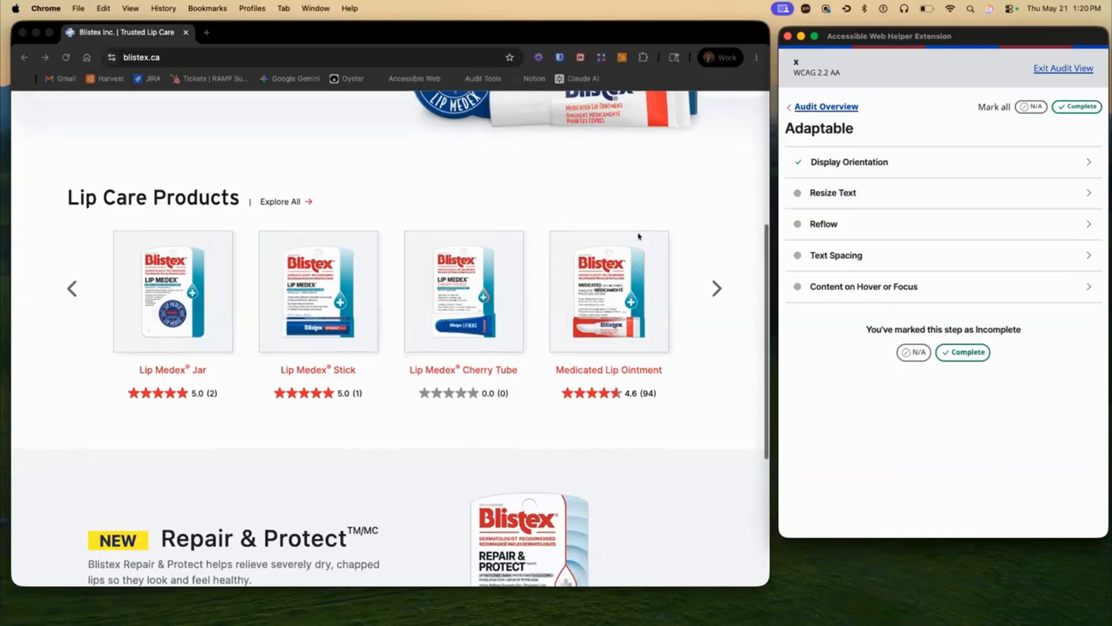
pyautogui.scroll(3, 695, 152)
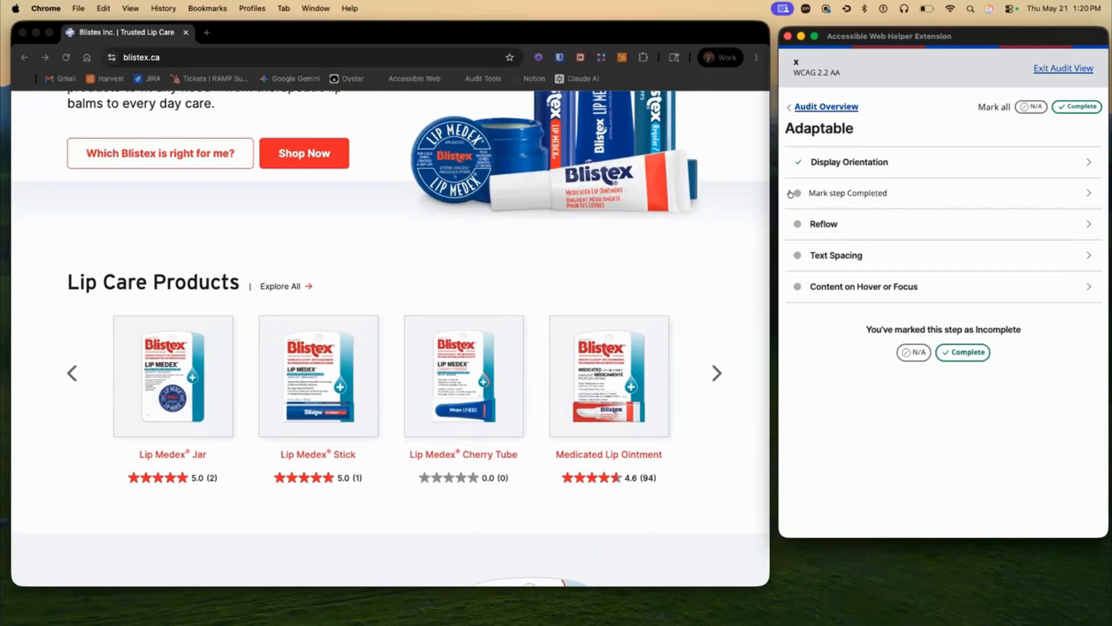
# Review the Custom Widgets: Widget Roles, States and Properties check under Name, Role, Value and return to the Audit Overview
pyautogui.click(826, 107)
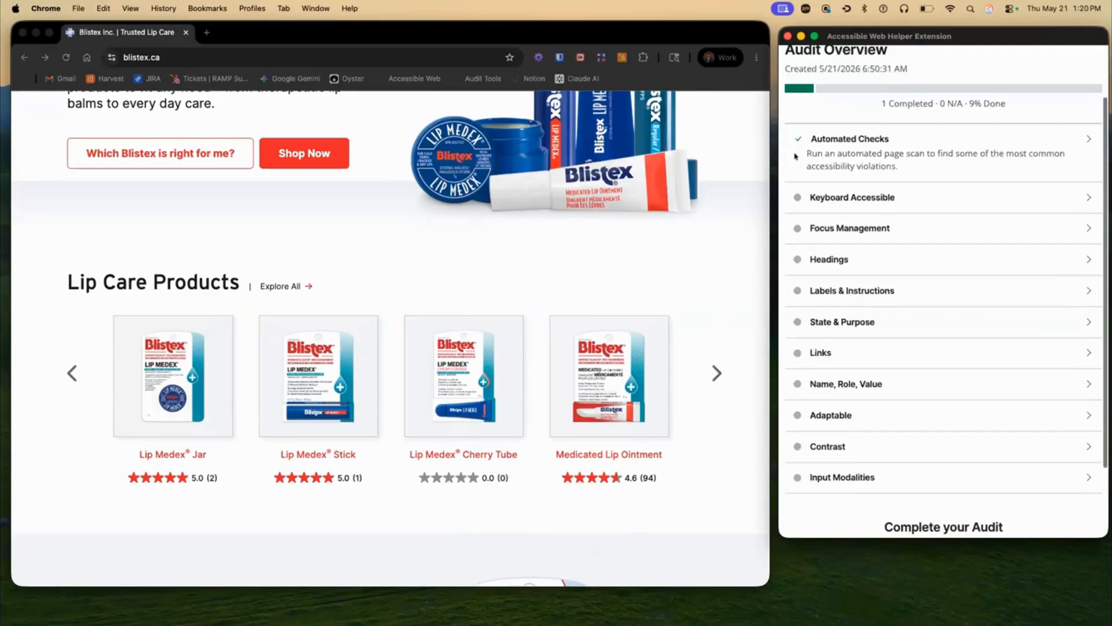
pyautogui.click(825, 386)
pyautogui.click(853, 194)
pyautogui.scroll(-2, 889, 349)
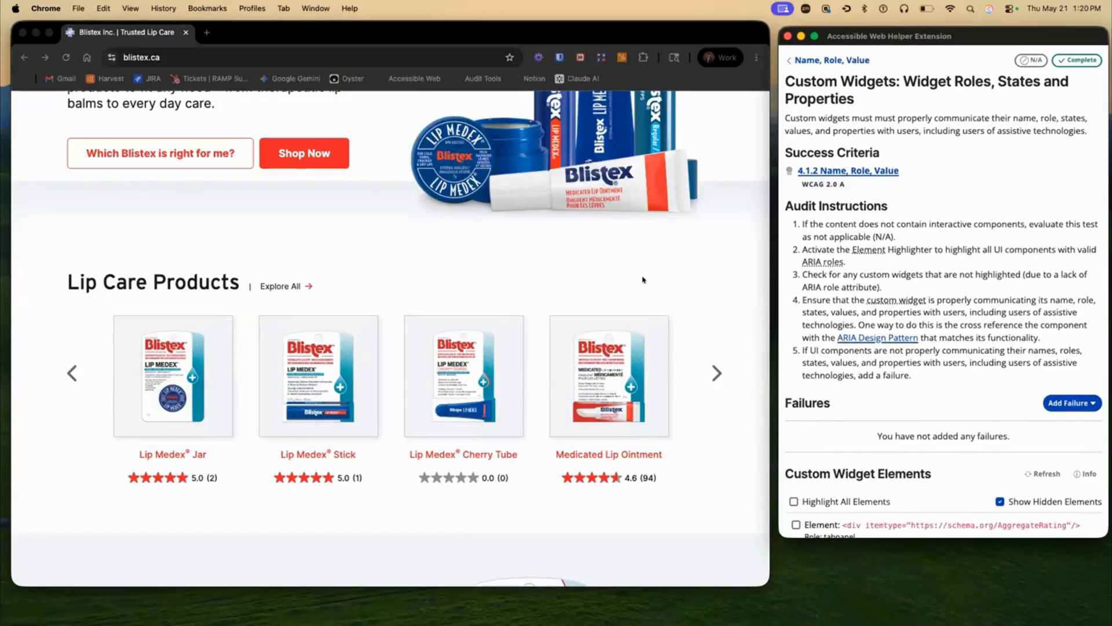
pyautogui.click(833, 60)
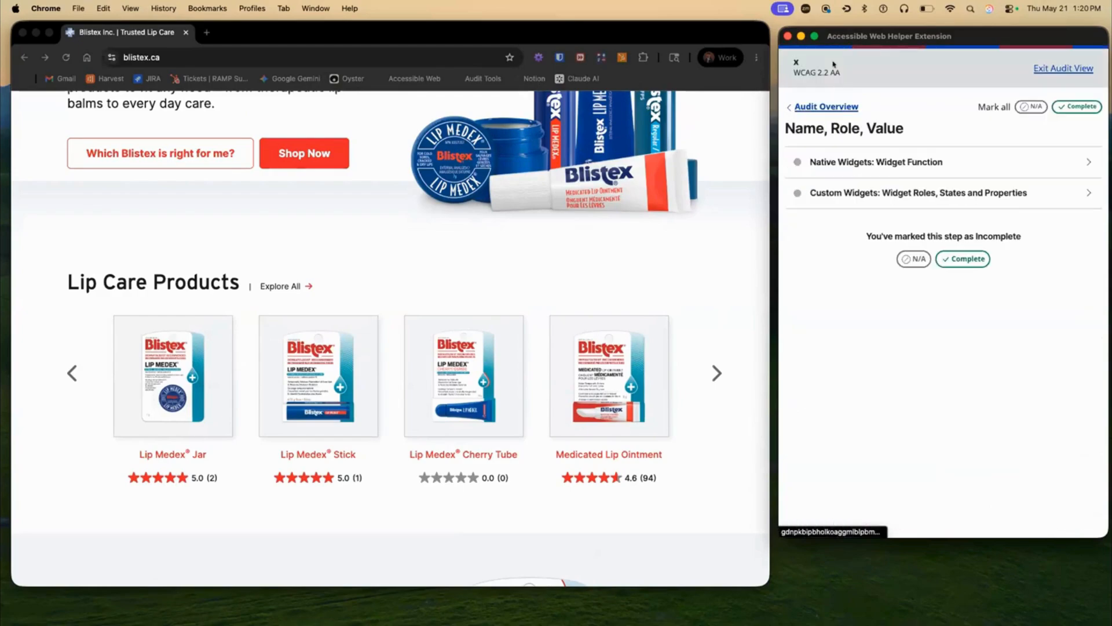
pyautogui.click(830, 107)
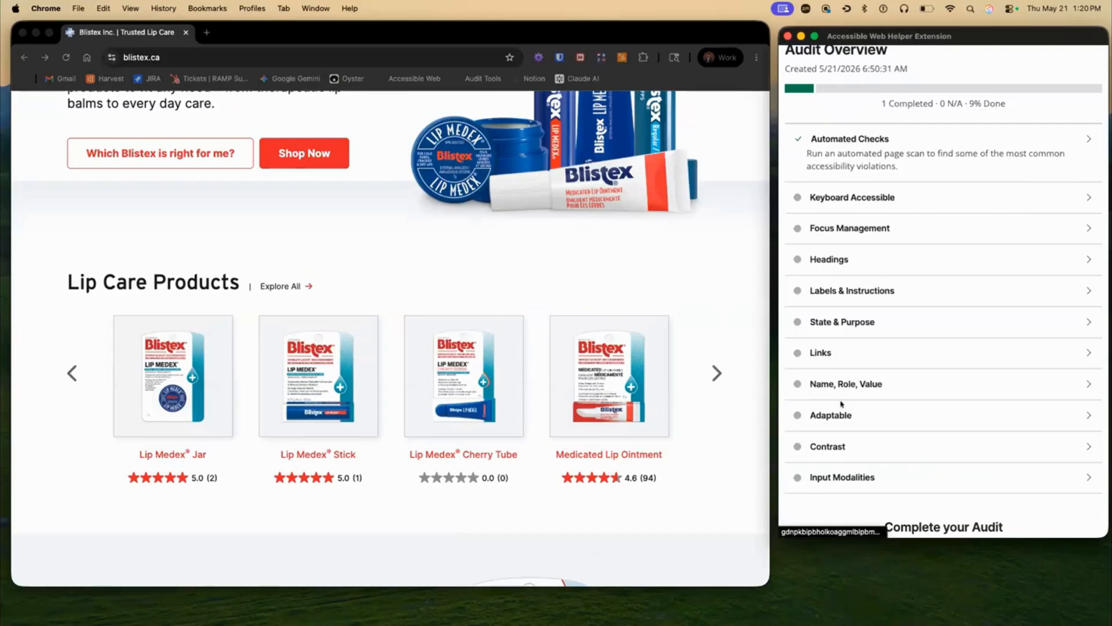
# Open the Text Spacing check under Adaptable, activate its spacing helper and return to the Audit Overview
pyautogui.click(837, 418)
pyautogui.click(836, 254)
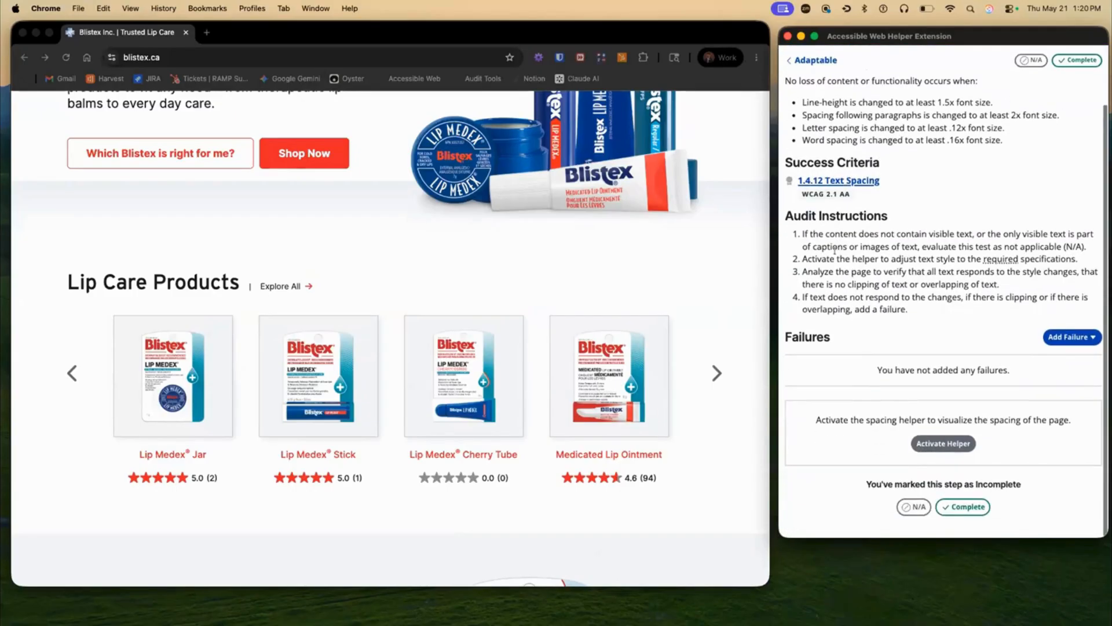
pyautogui.click(934, 441)
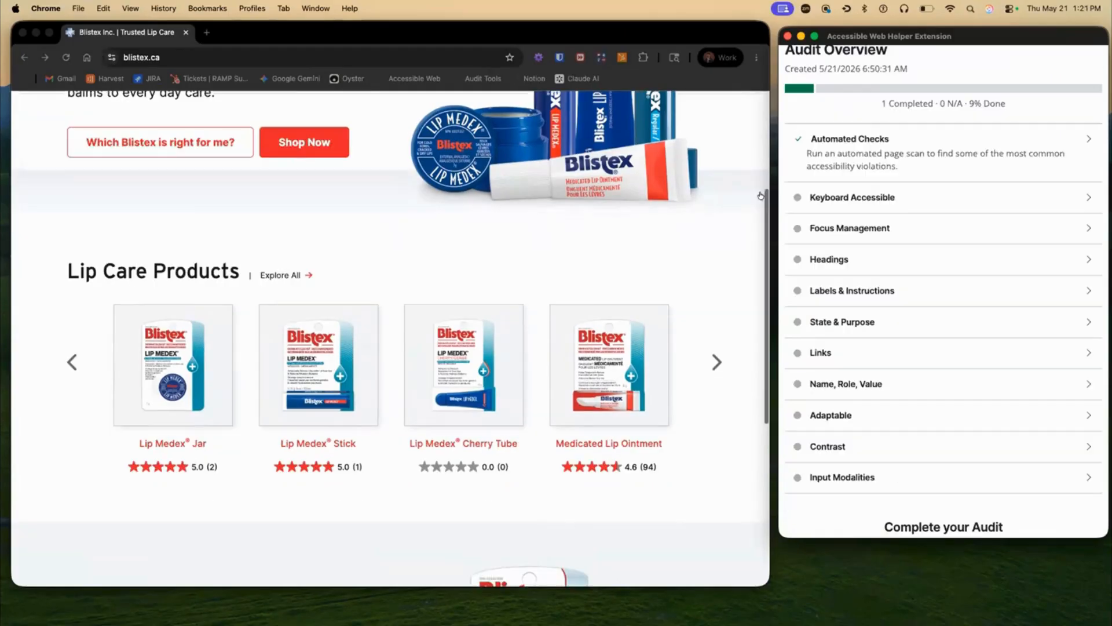
# Mark the Keyboard Accessible, Focus Management, and Name, Role, Value steps as completed in the Audit Overview
pyautogui.click(797, 197)
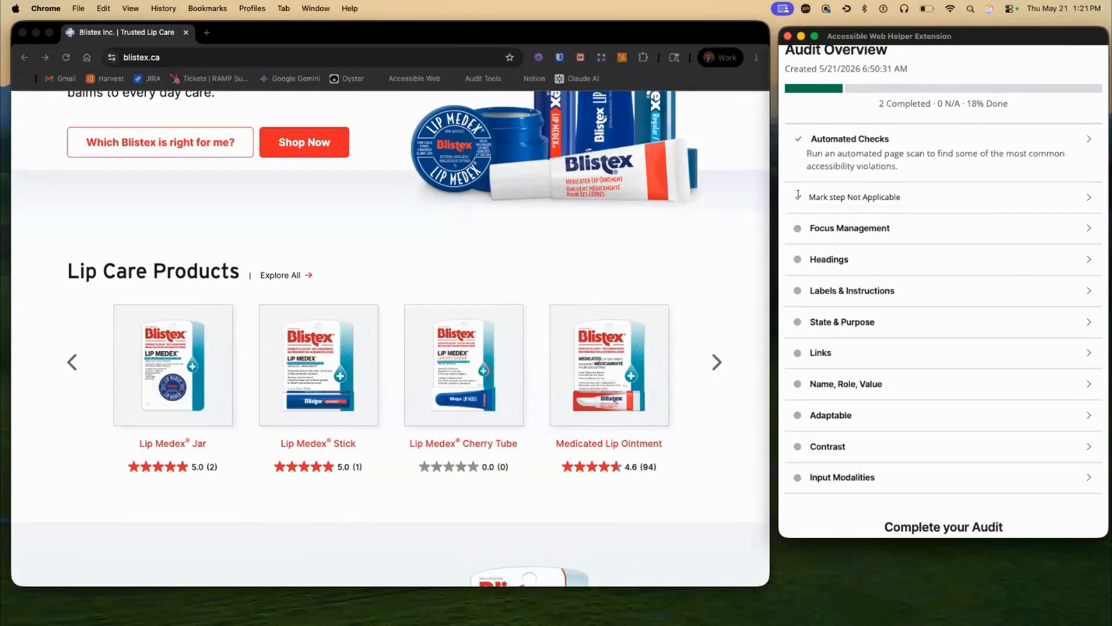
pyautogui.click(798, 228)
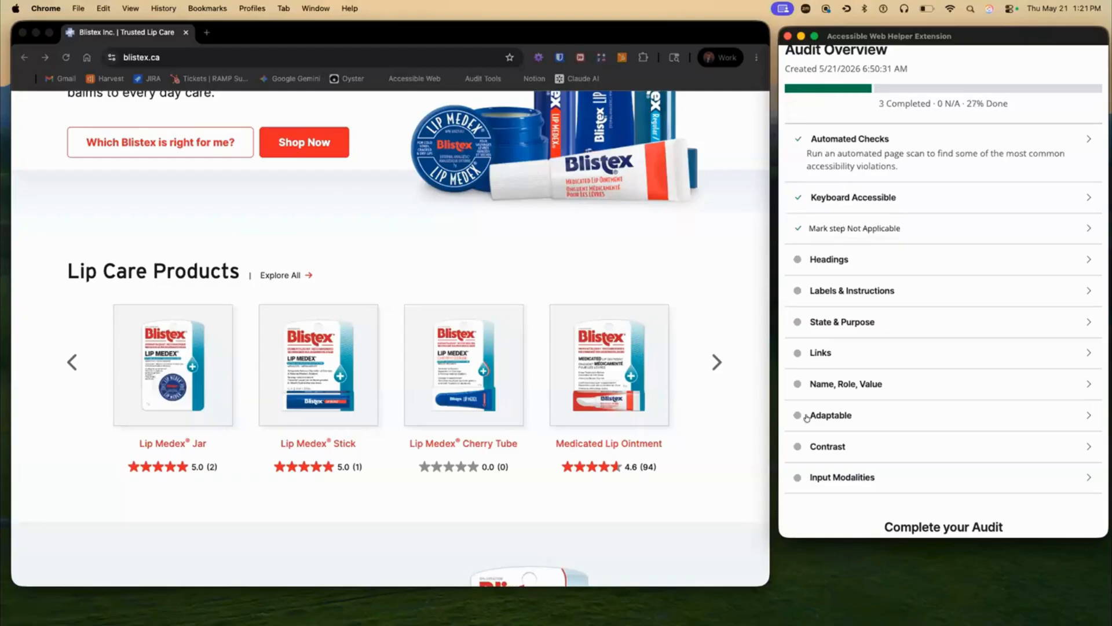
pyautogui.click(798, 384)
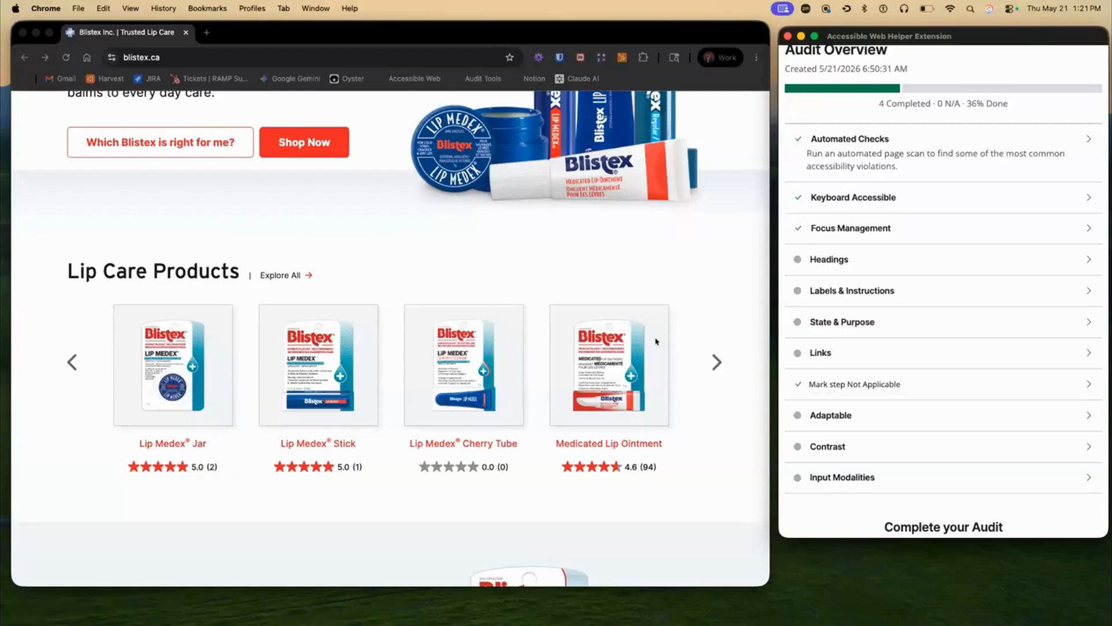
# Open the Heading Usage check, highlight all detected headings and examine the heading levels around the Lip Care Products section
pyautogui.click(822, 259)
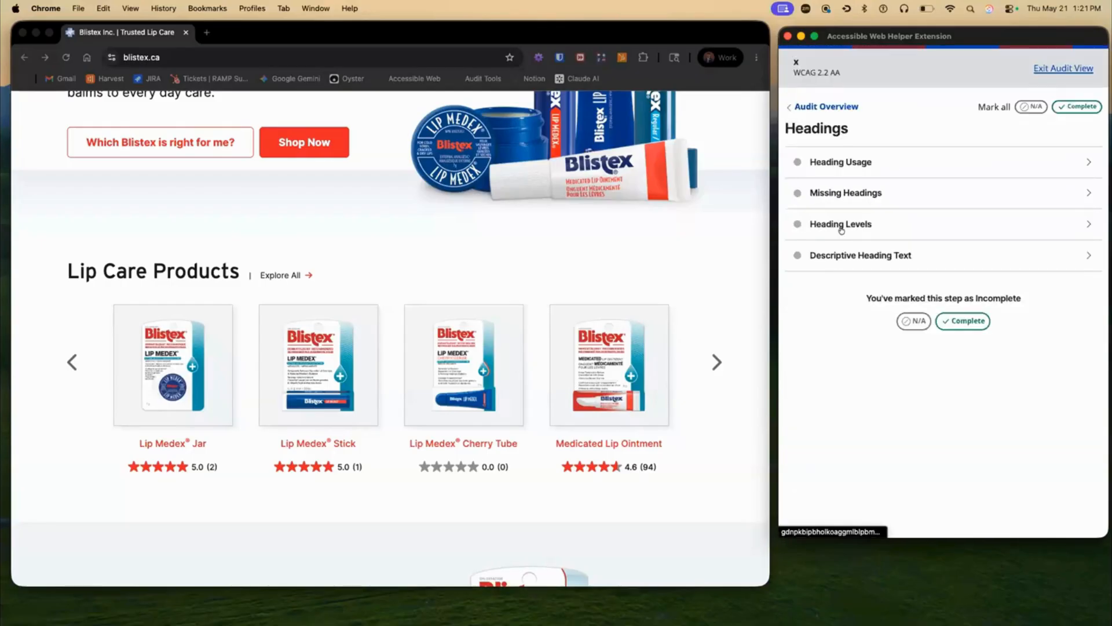
pyautogui.click(840, 162)
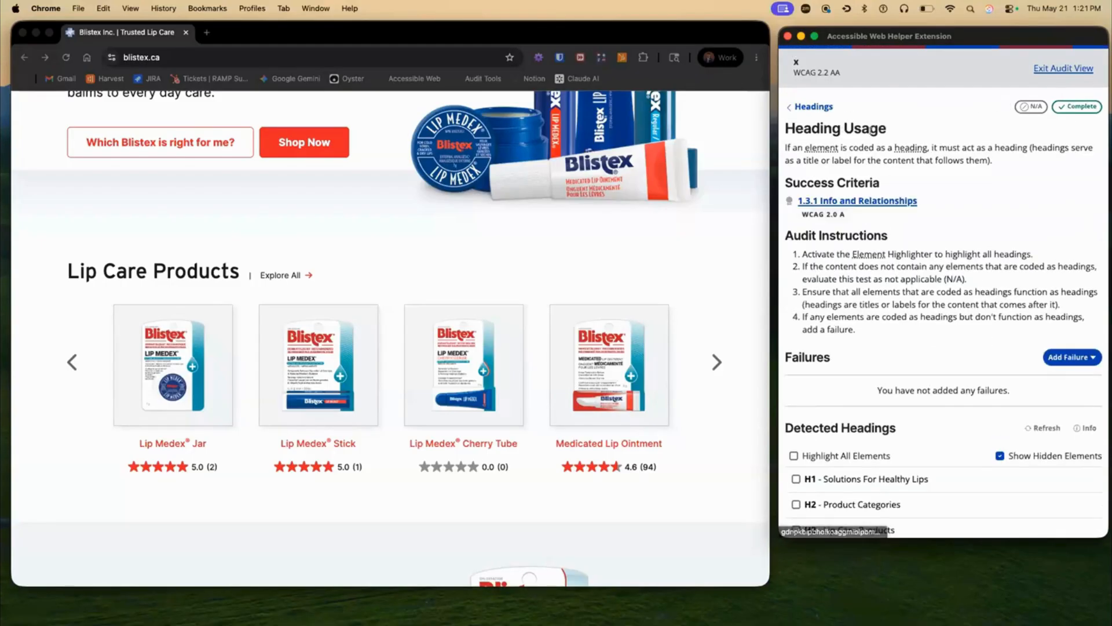
pyautogui.click(847, 455)
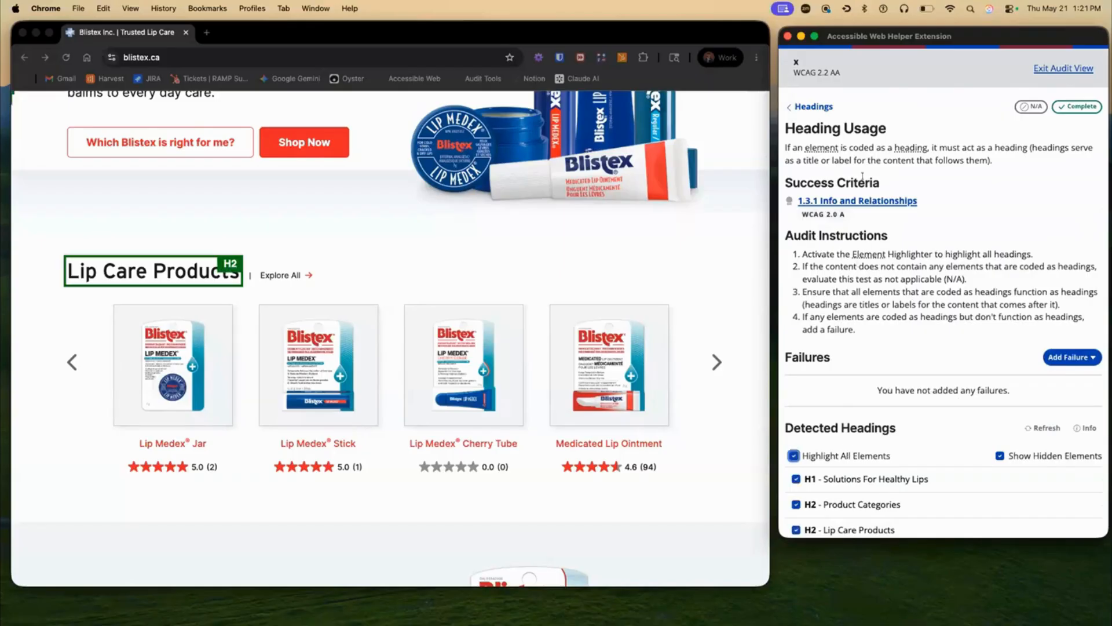
pyautogui.scroll(3, 666, 201)
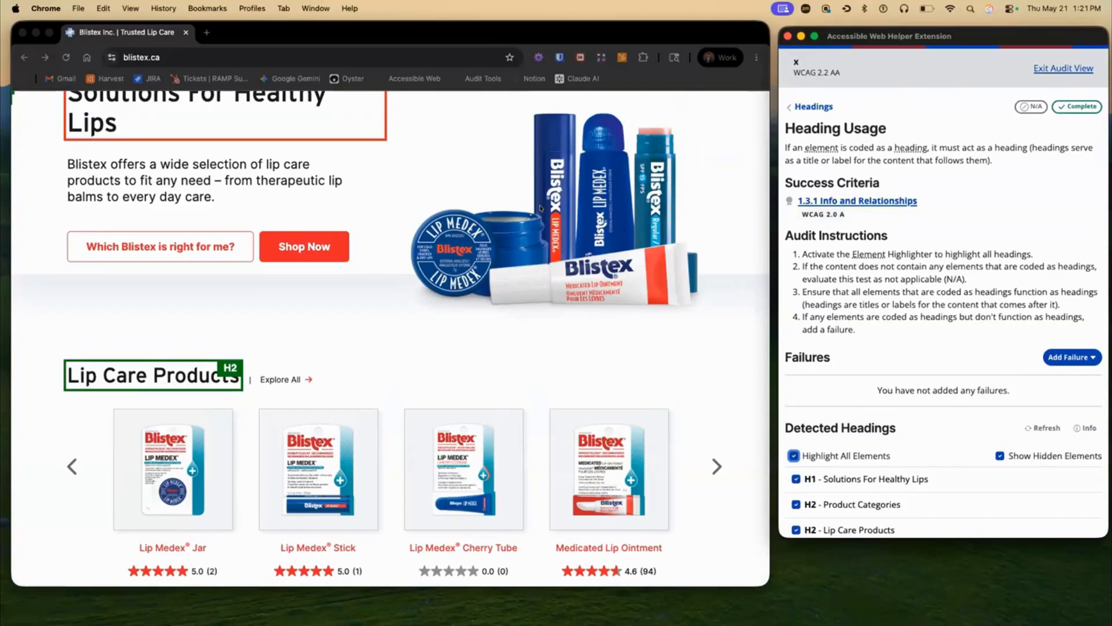
pyautogui.scroll(1, 541, 207)
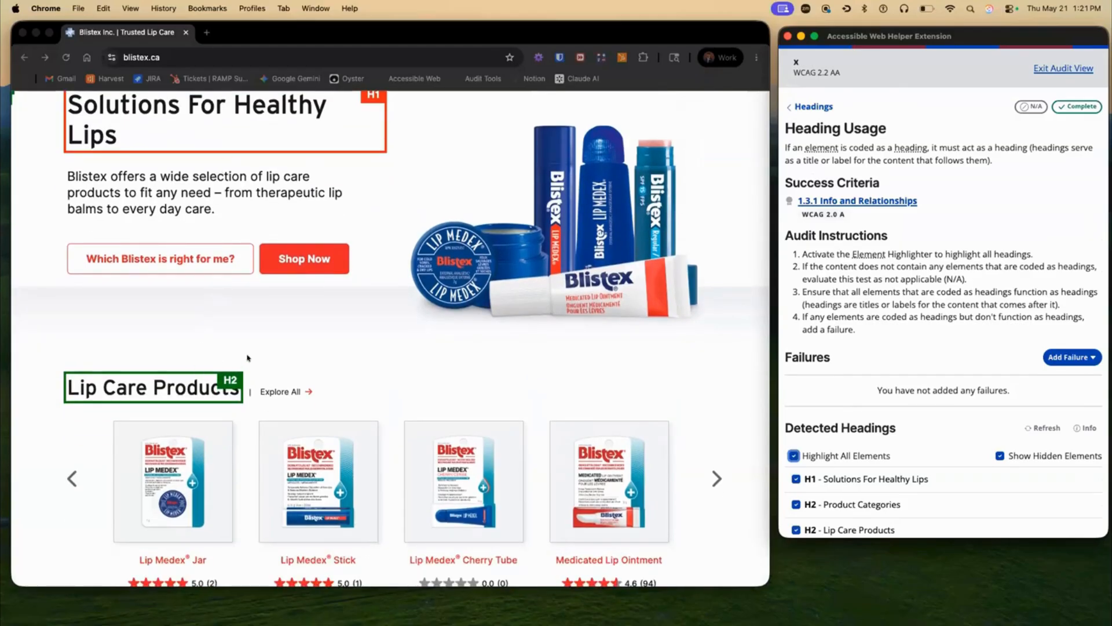
pyautogui.scroll(-3, 247, 357)
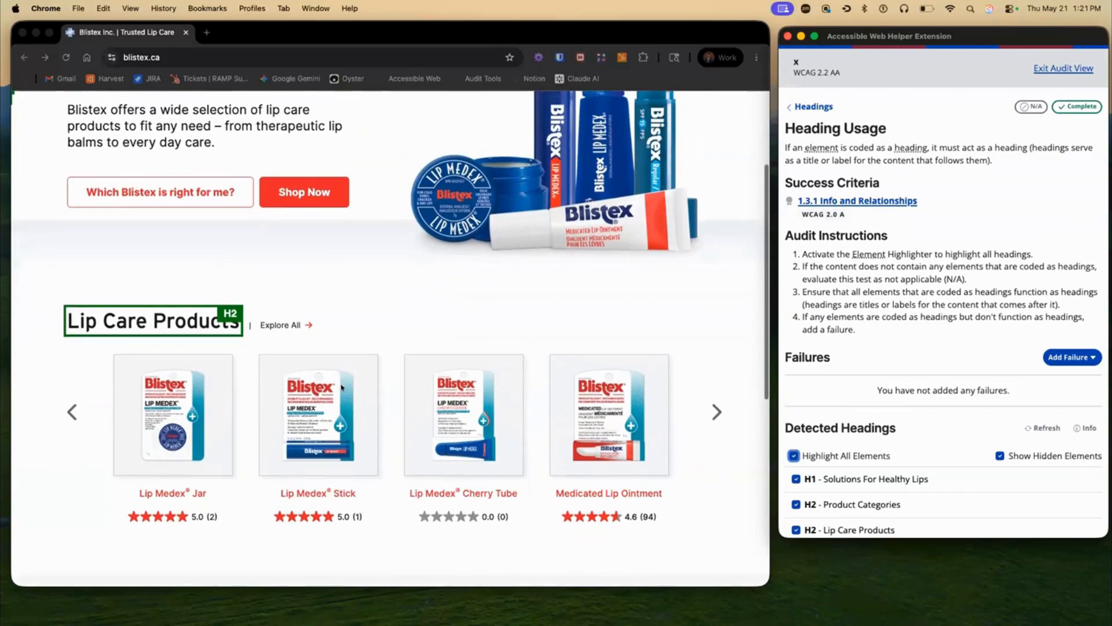
pyautogui.scroll(-5, 342, 387)
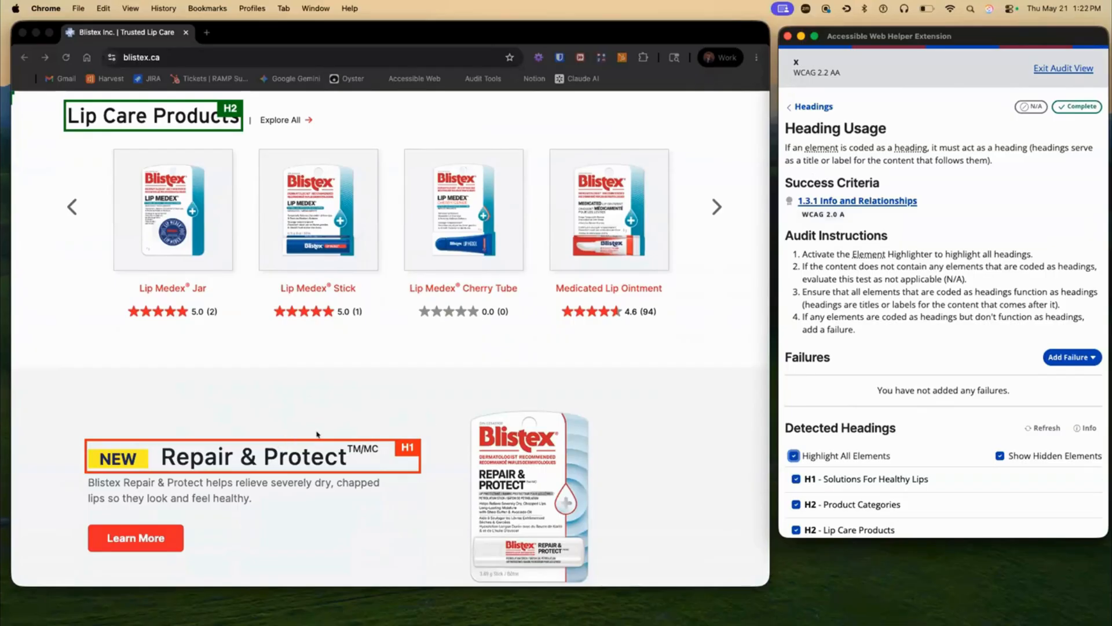
pyautogui.scroll(-5, 655, 423)
pyautogui.scroll(8, 655, 423)
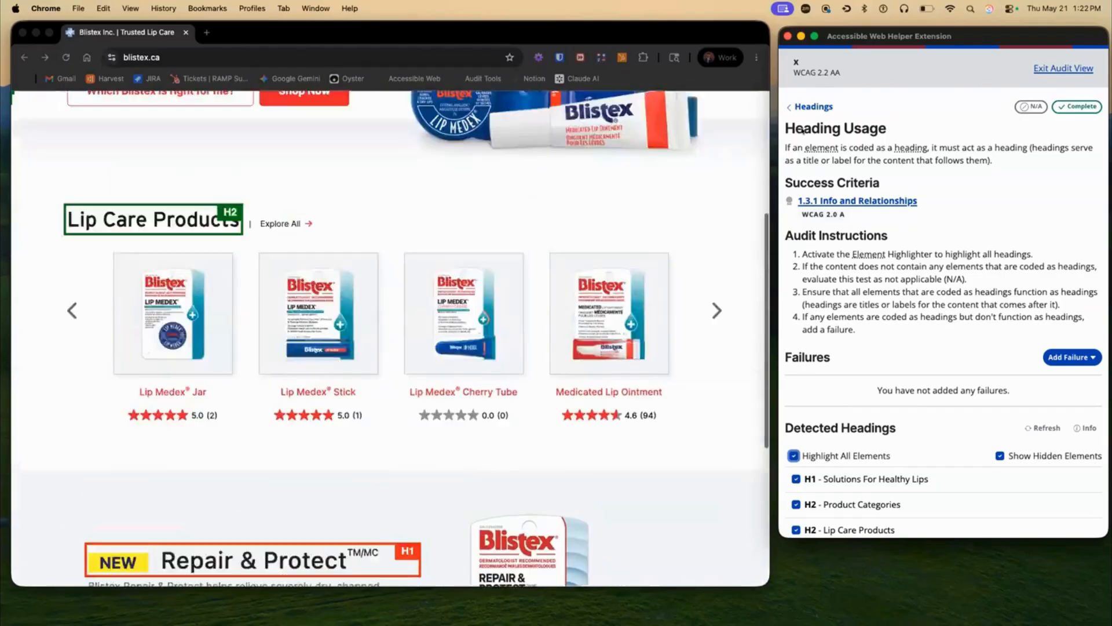
# Mark all Headings checks as complete and return to the Audit Overview
pyautogui.click(822, 107)
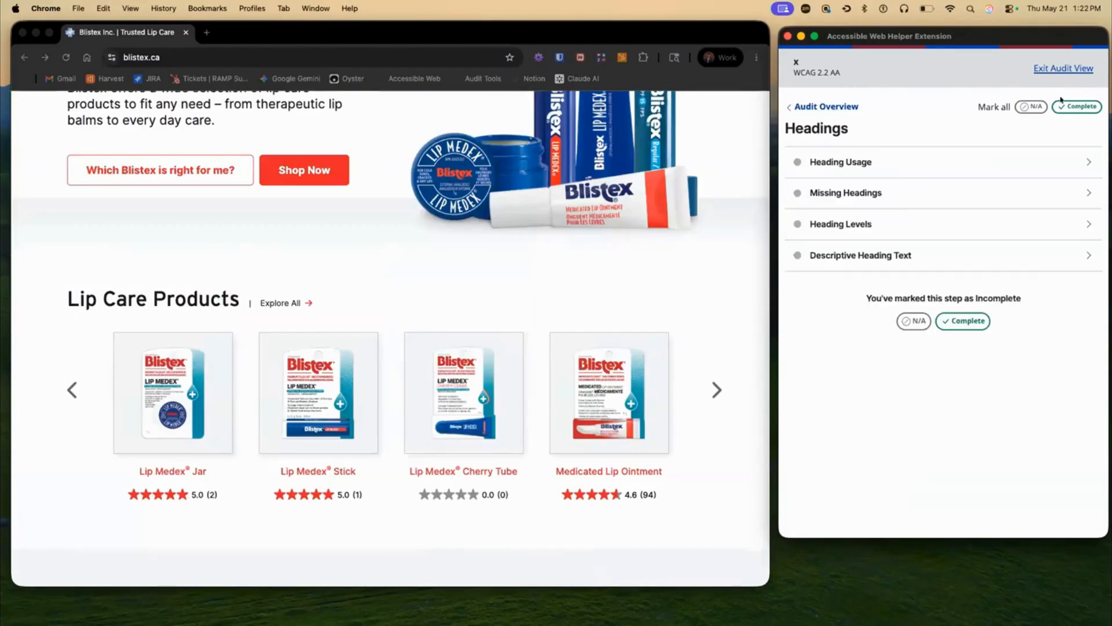
pyautogui.click(1076, 107)
pyautogui.click(833, 108)
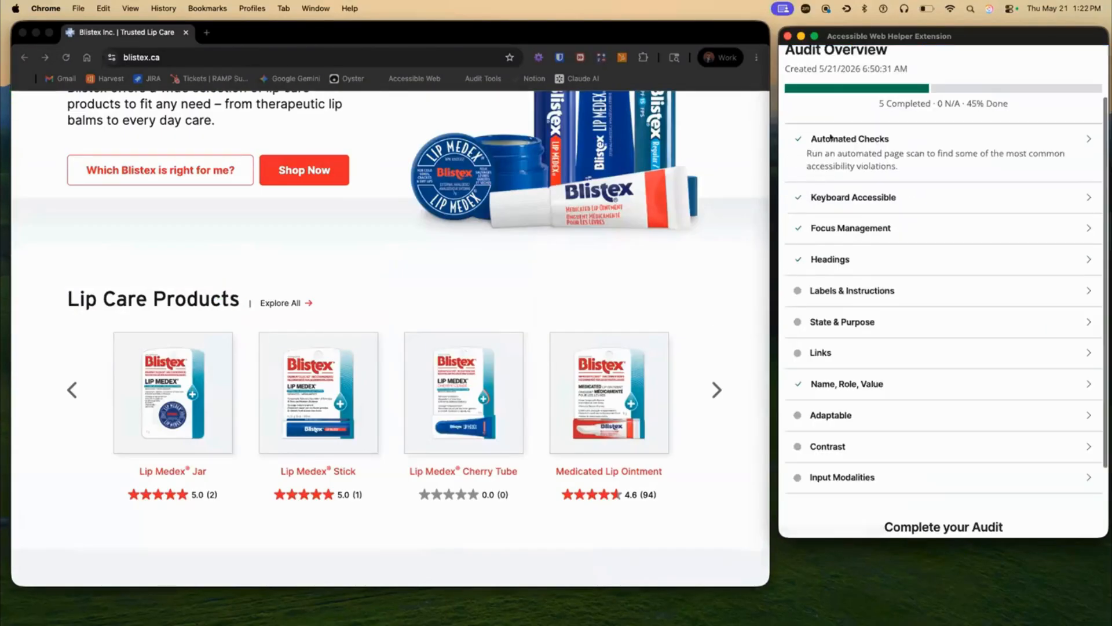
# Open the Label in Name check under Labels & Instructions, review the elements' accessible names and return to the check list
pyautogui.click(836, 291)
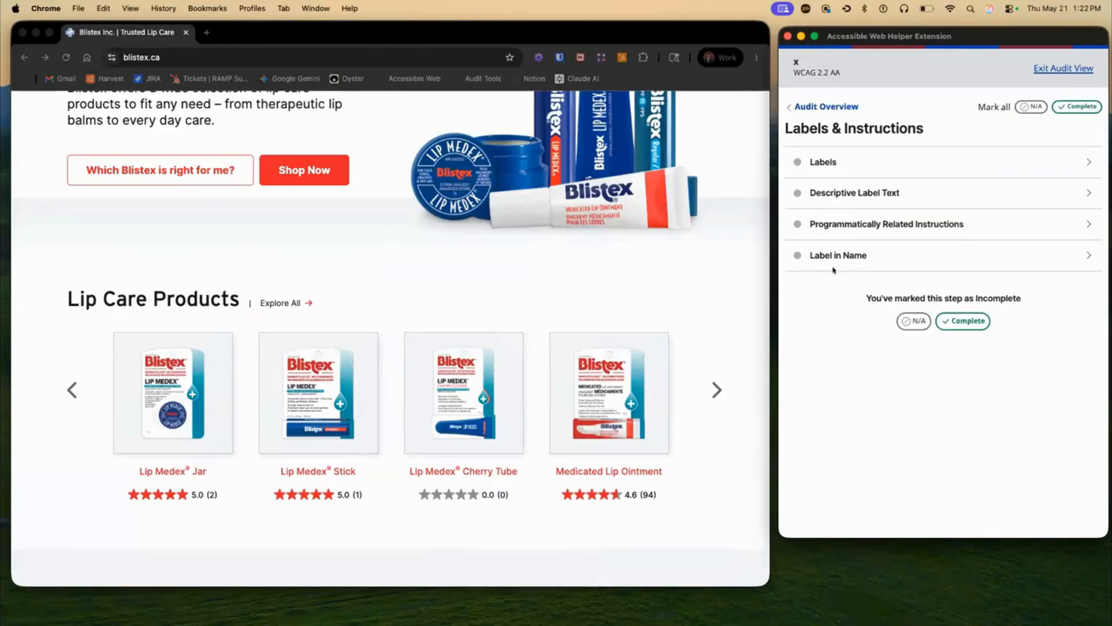
pyautogui.click(854, 254)
pyautogui.scroll(-5, 811, 426)
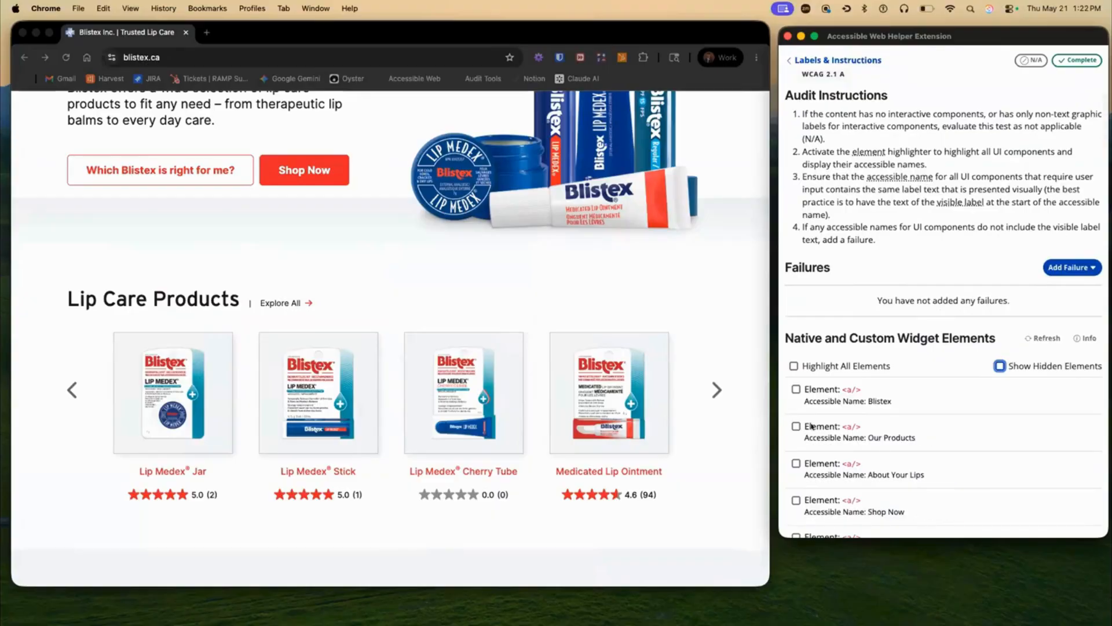
pyautogui.scroll(-10, 811, 426)
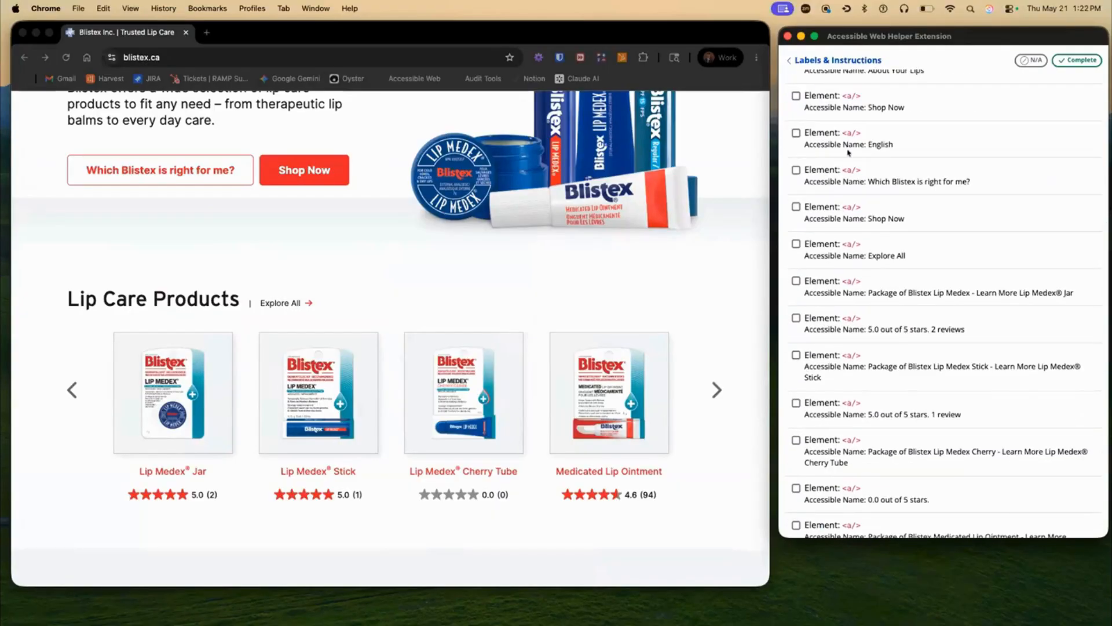
pyautogui.scroll(15, 849, 152)
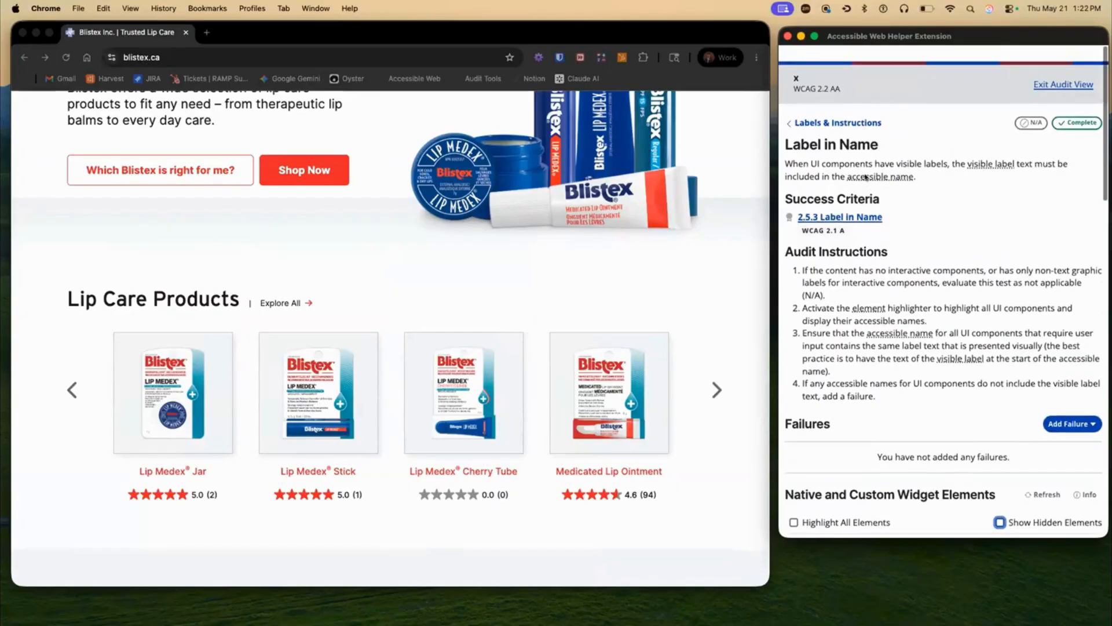
pyautogui.click(822, 106)
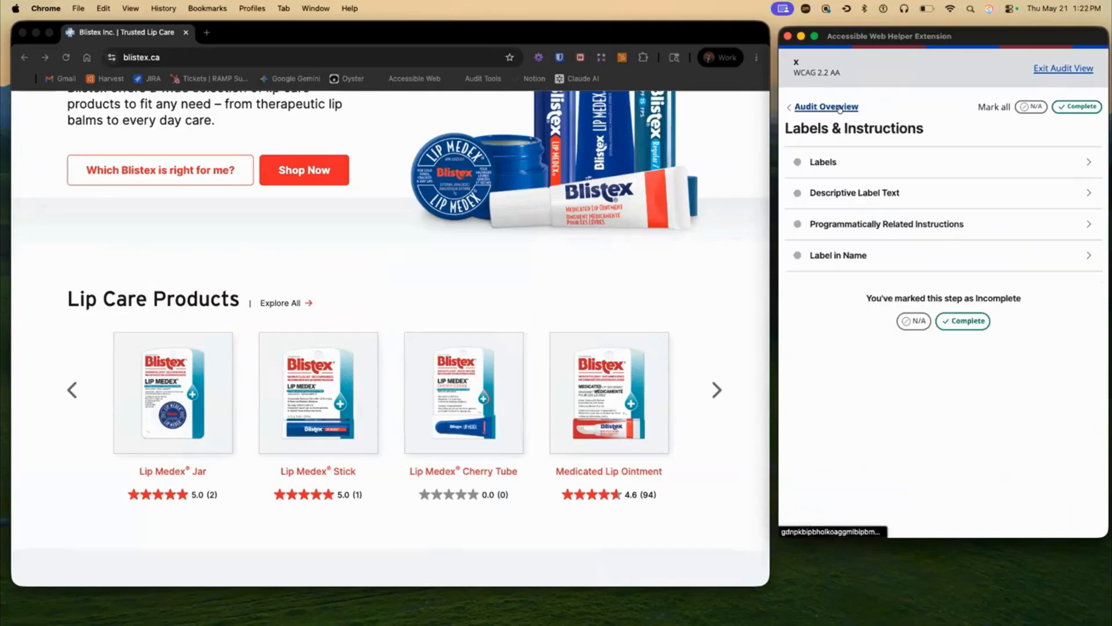
# Reopen the Label in Name check, exclude hidden elements from the list and briefly highlight the Blistex logo link
pyautogui.click(847, 254)
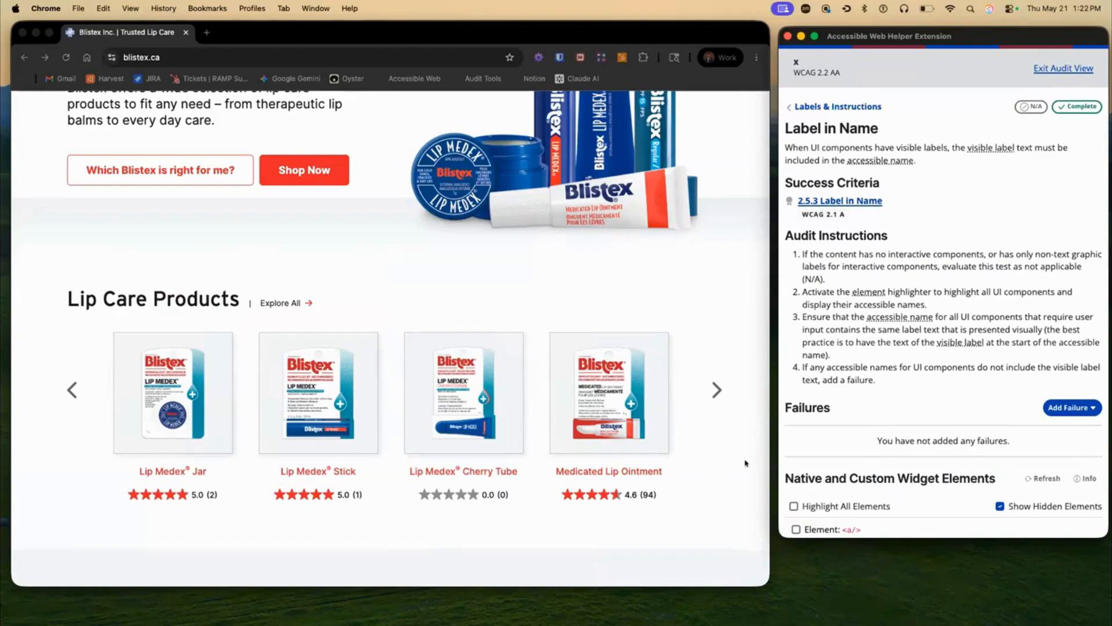
pyautogui.scroll(-4, 894, 442)
pyautogui.click(999, 390)
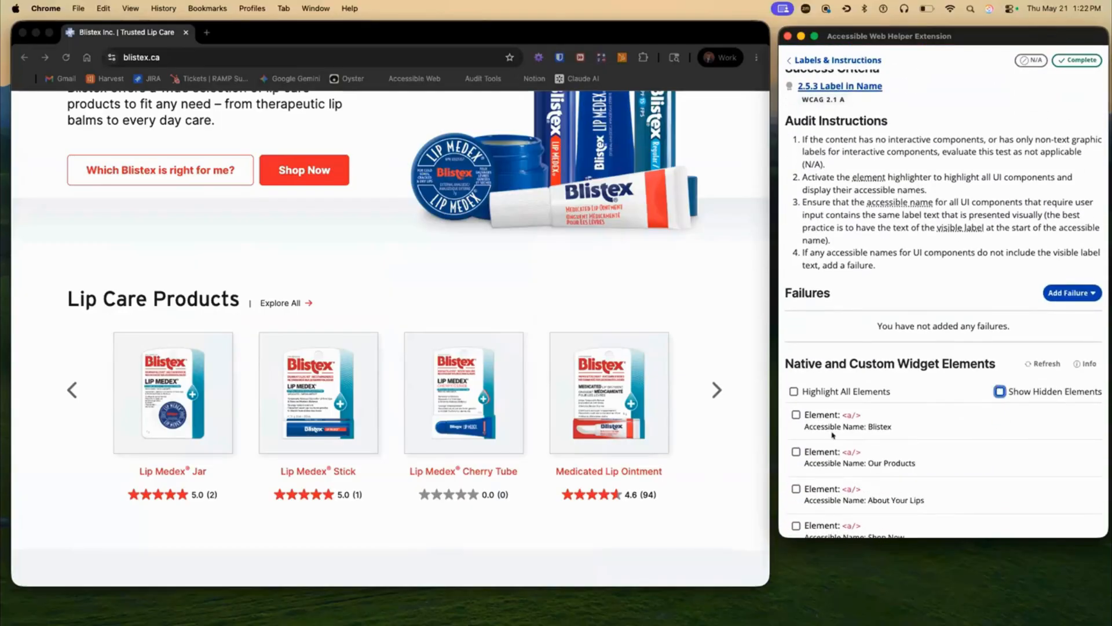
pyautogui.scroll(-3, 833, 436)
pyautogui.scroll(-1, 833, 436)
pyautogui.doubleClick(828, 308)
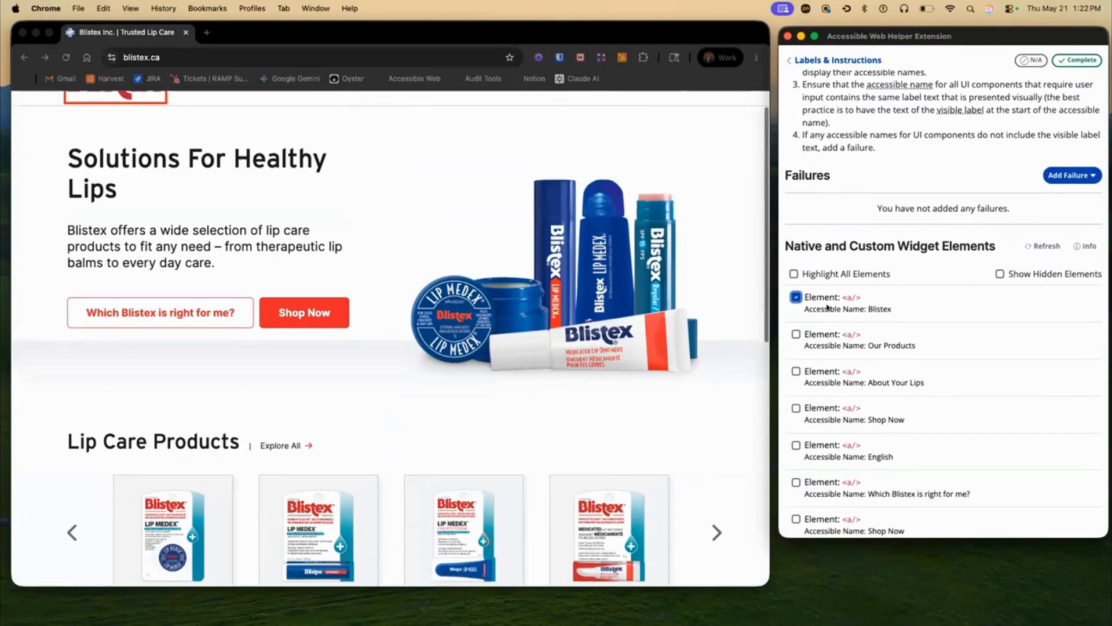
pyautogui.scroll(-5, 829, 308)
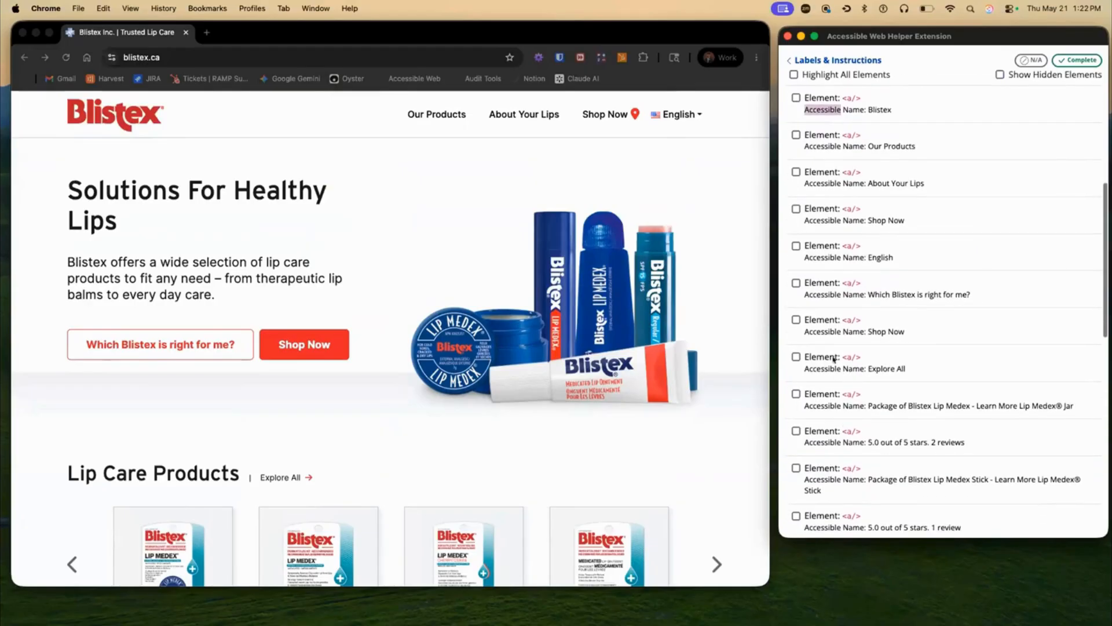
# Highlight the Explore All link, the Lip Medex Jar product link and its star-rating link to compare labels with accessible names
pyautogui.click(834, 358)
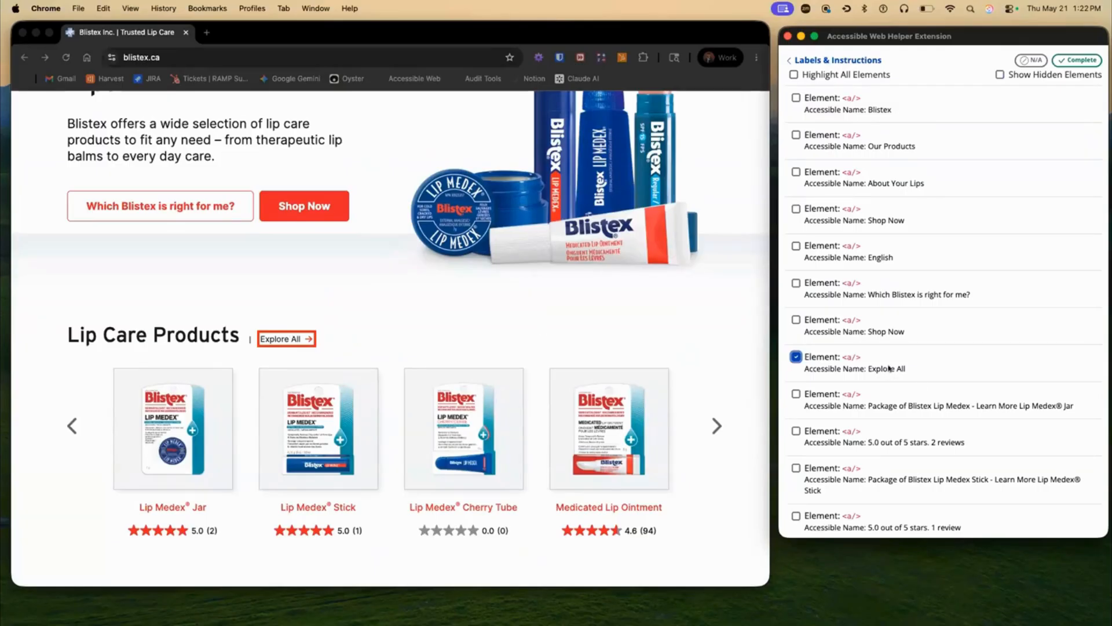
pyautogui.click(796, 393)
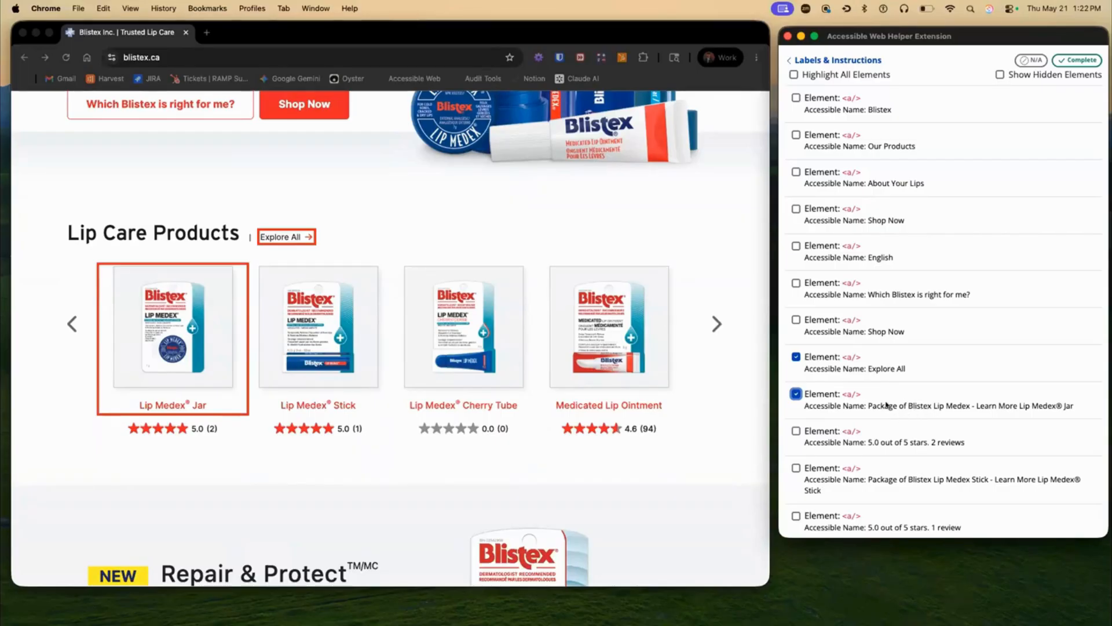
pyautogui.click(822, 433)
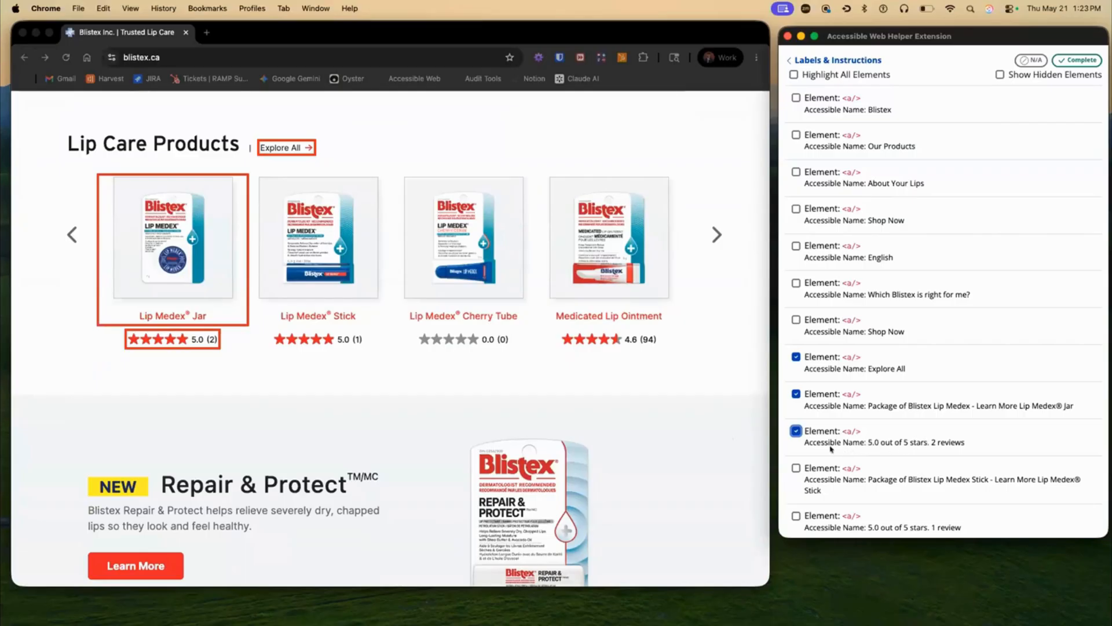
# Highlight the product and rating links for Lip Medex Stick, Cherry Tube and Medicated Lip Ointment, then return to the Labels & Instructions checks
pyautogui.scroll(-3, 832, 446)
pyautogui.click(831, 399)
pyautogui.click(828, 449)
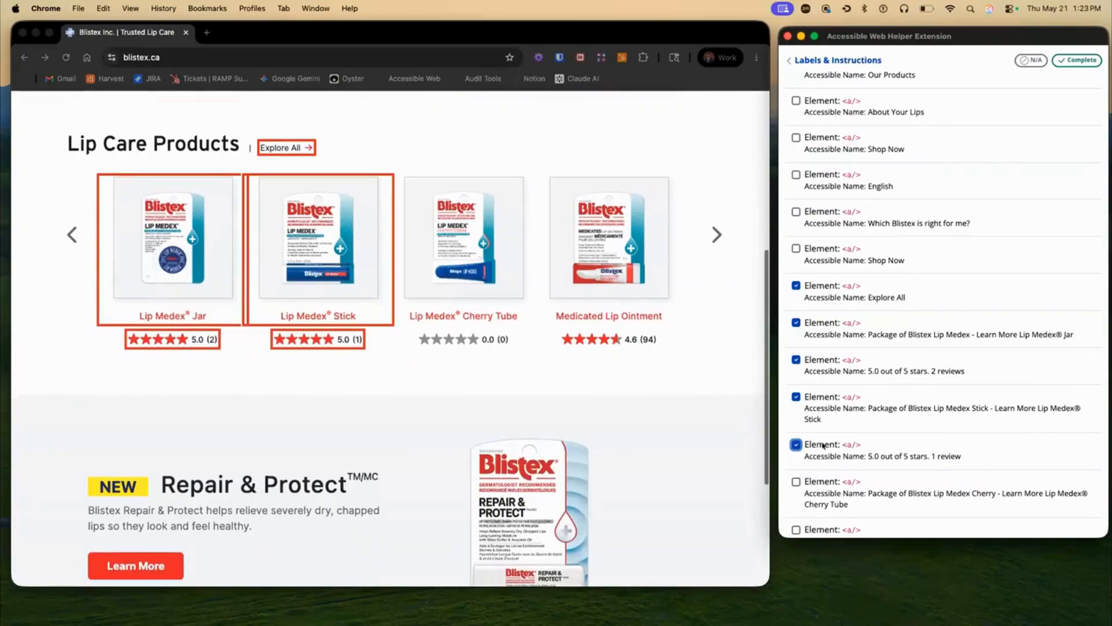
pyautogui.scroll(-2, 828, 418)
pyautogui.click(828, 417)
pyautogui.click(830, 462)
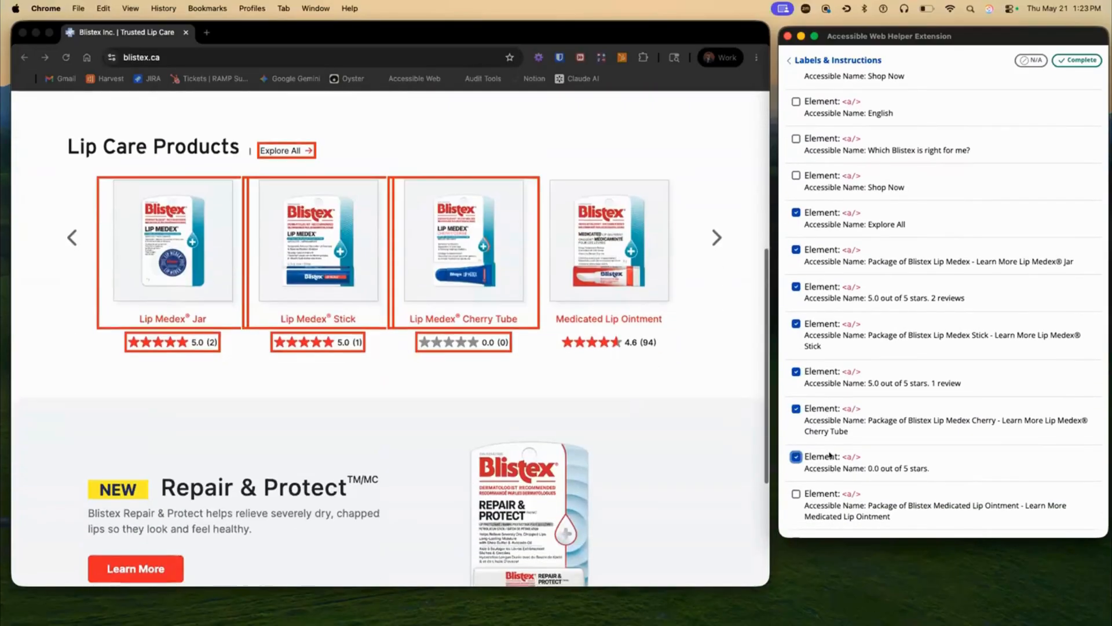
pyautogui.scroll(-2, 830, 446)
pyautogui.click(831, 427)
pyautogui.click(830, 475)
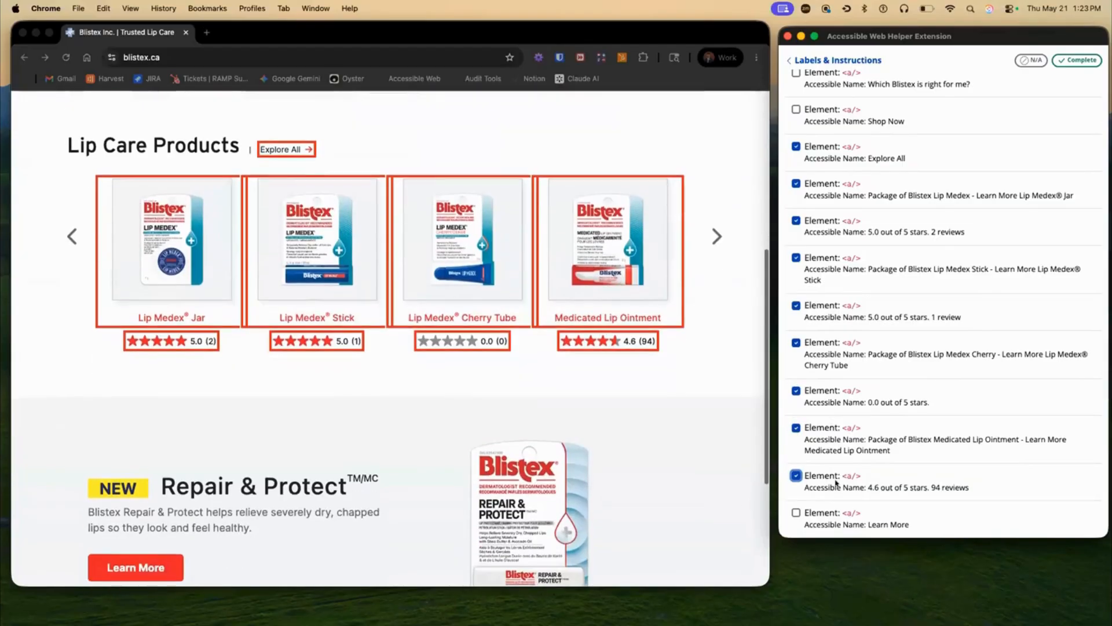
pyautogui.click(813, 63)
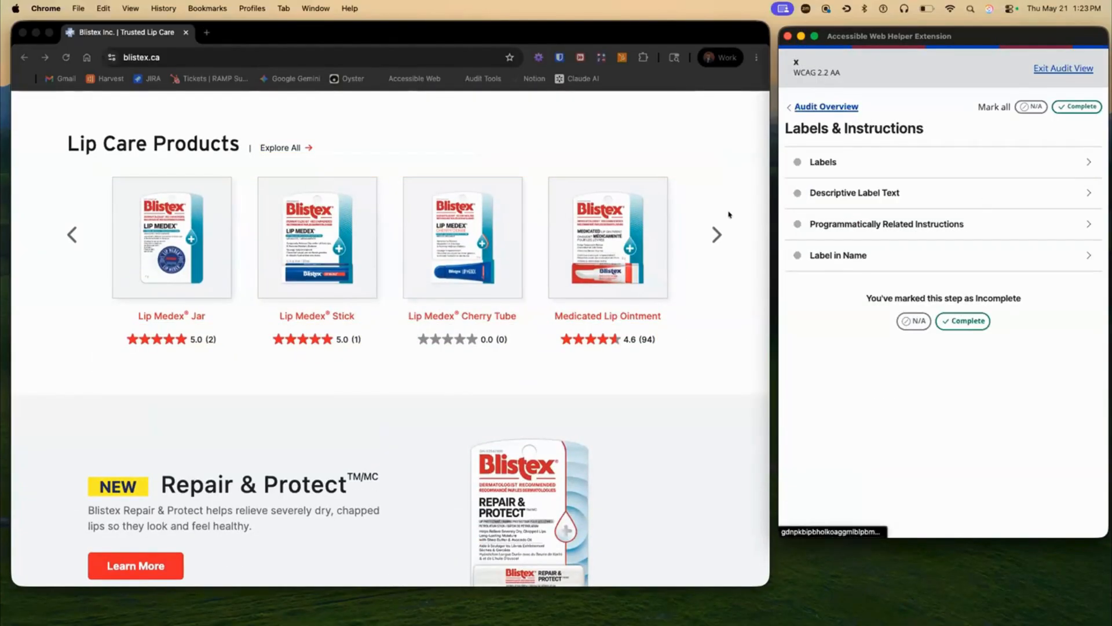
# Mark all Labels & Instructions checks as complete and open the State & Purpose checks
pyautogui.click(1082, 108)
pyautogui.click(832, 107)
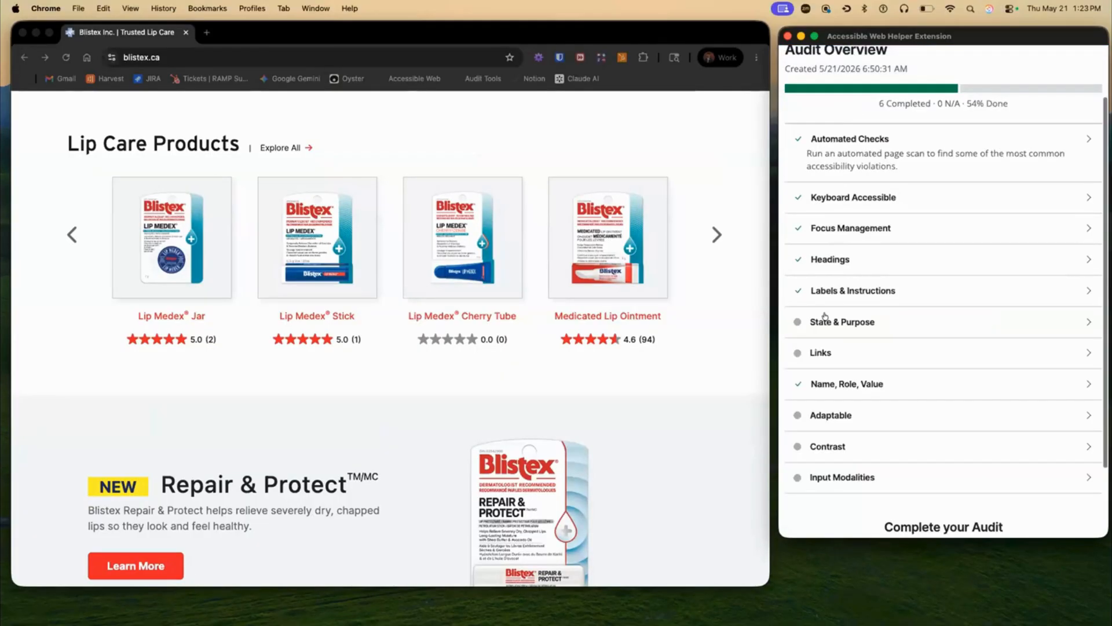
pyautogui.click(833, 322)
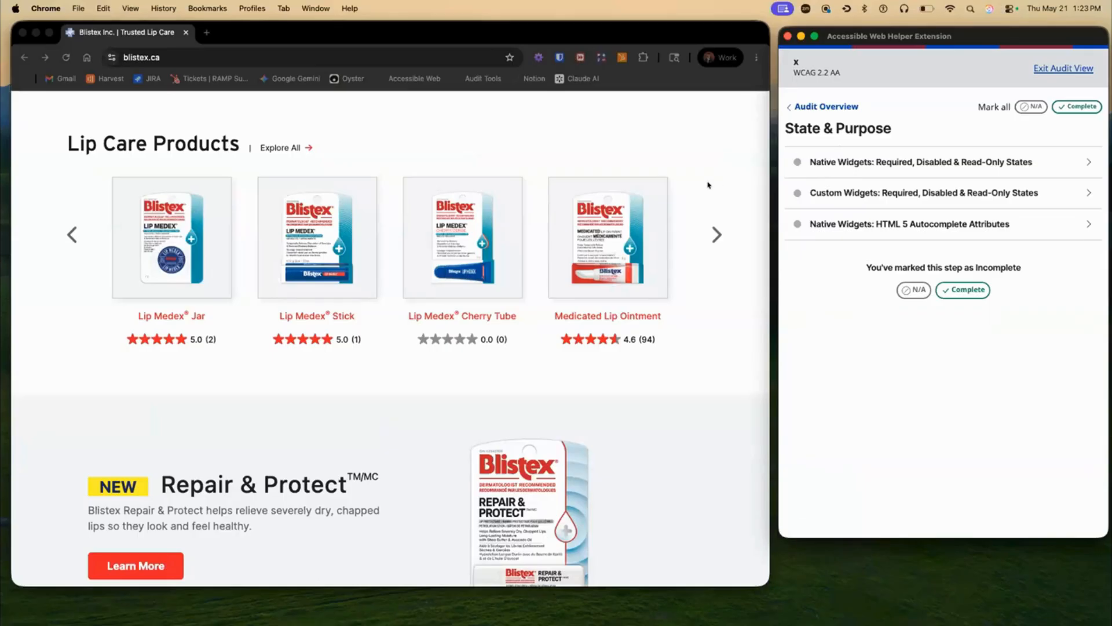
# Try the product carousel's next and previous arrows, mark all State & Purpose checks as N/A and return to the audit overview
pyautogui.click(717, 234)
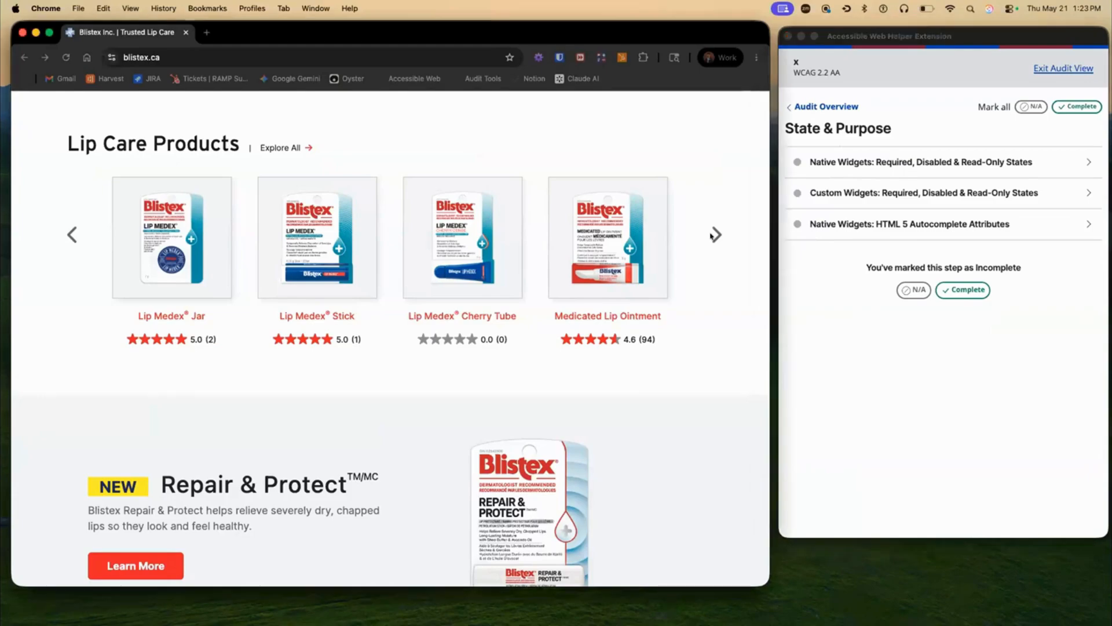
pyautogui.click(73, 238)
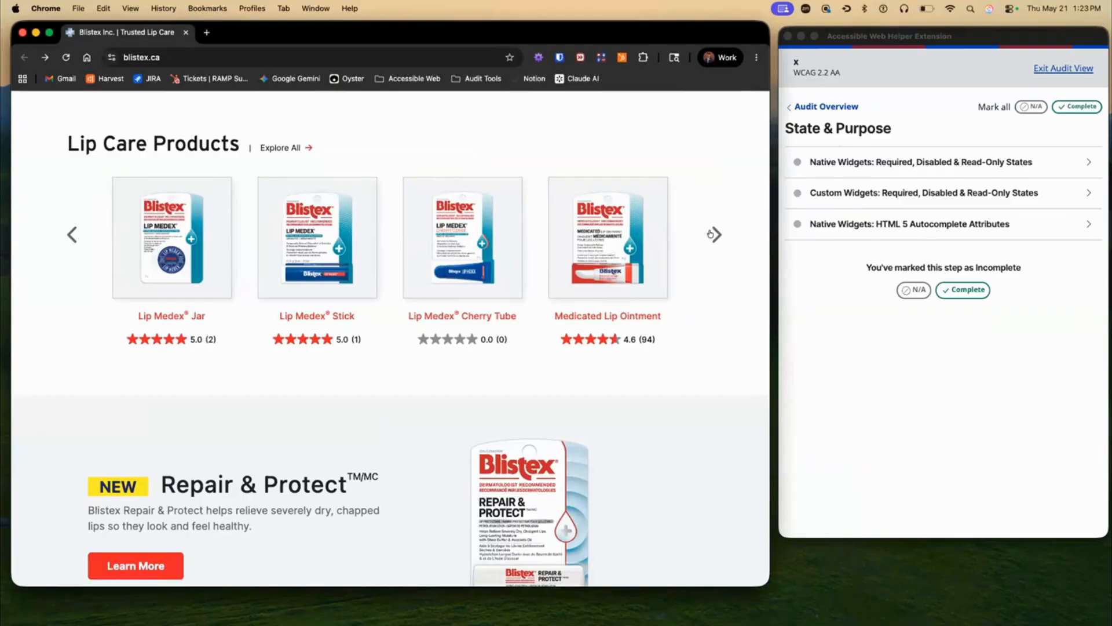
pyautogui.click(1030, 107)
pyautogui.click(826, 106)
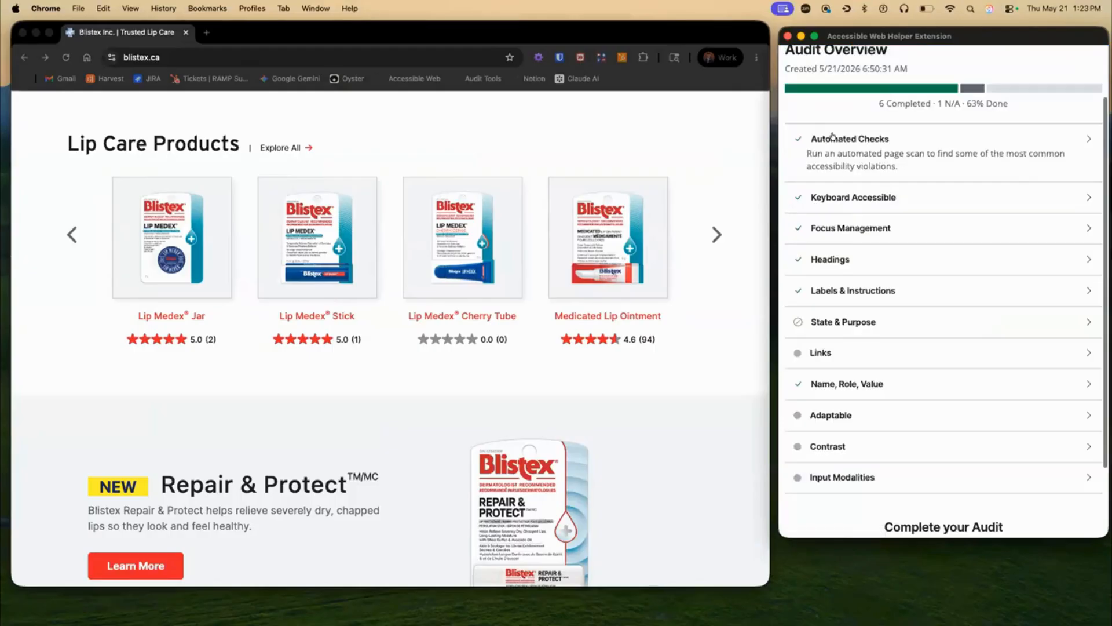
# Open the Link Function and Role check under Links, highlight all links without hidden elements and return to the Links checks
pyautogui.click(822, 353)
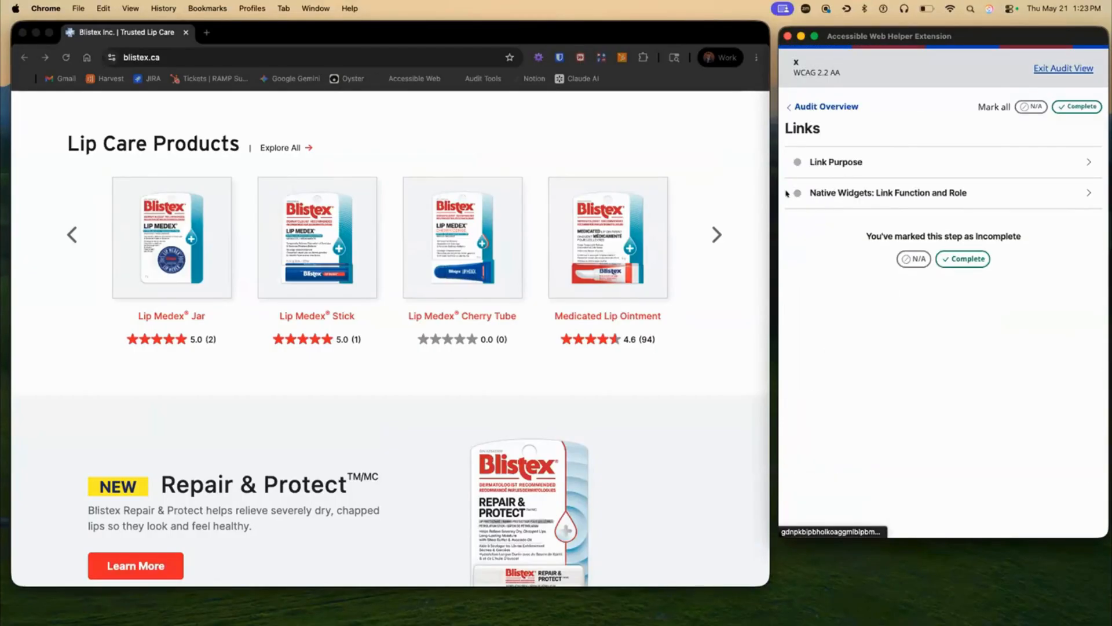
pyautogui.click(834, 193)
pyautogui.scroll(-2, 840, 366)
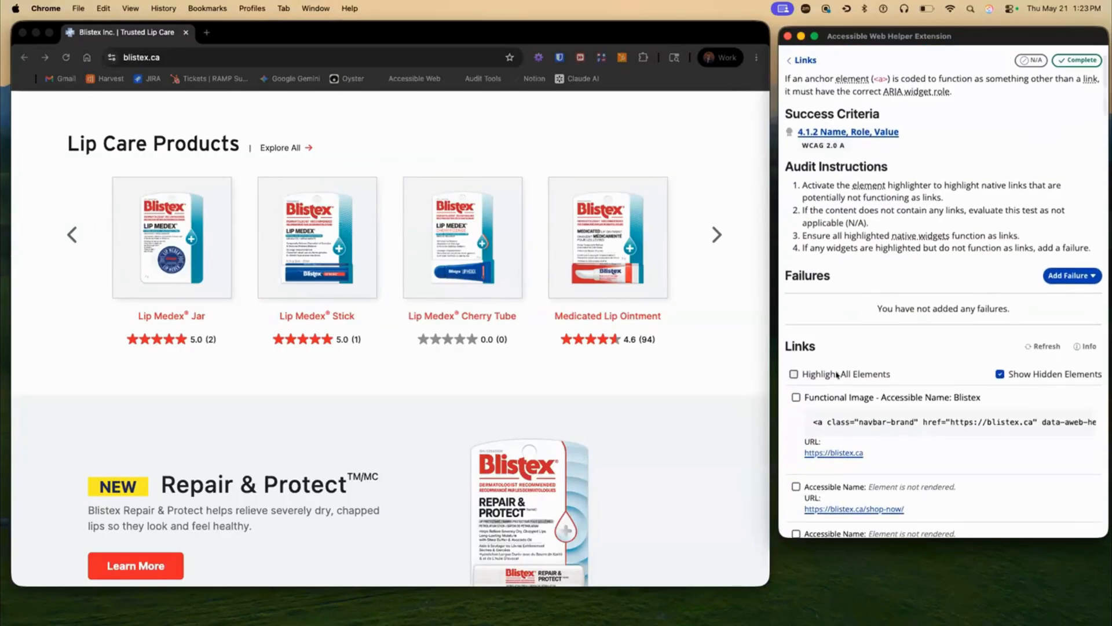
pyautogui.click(835, 372)
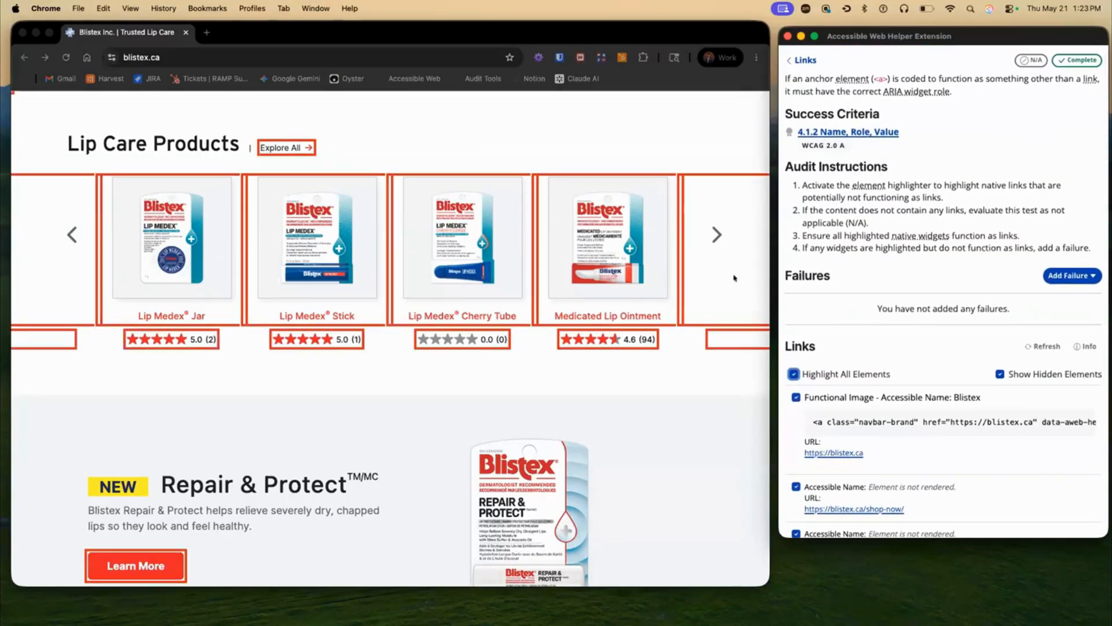
pyautogui.scroll(2, 867, 177)
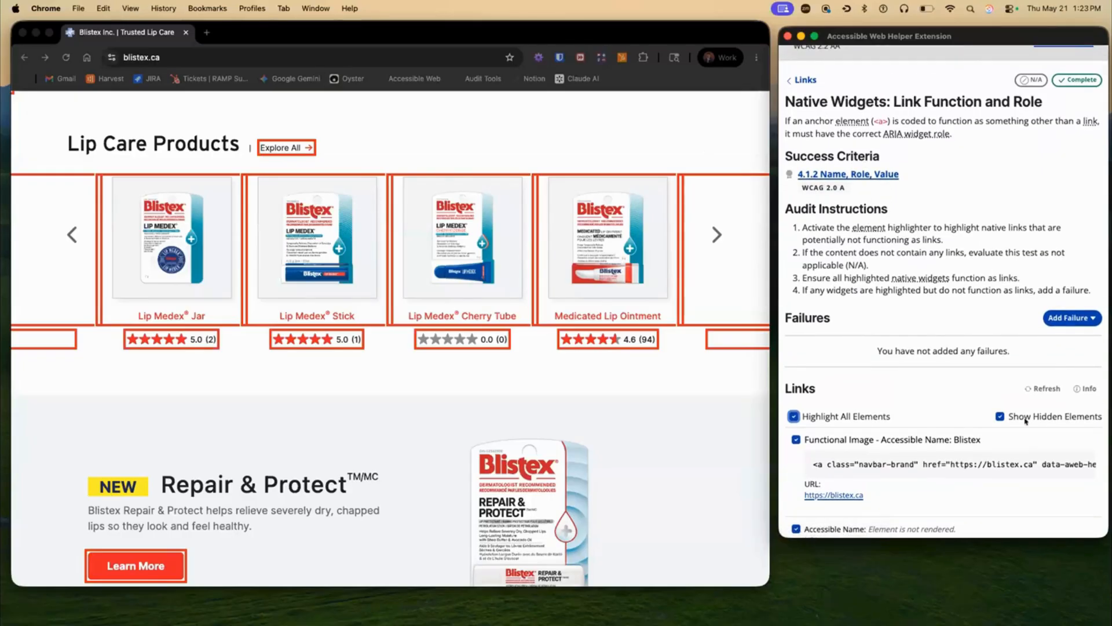
pyautogui.click(1000, 416)
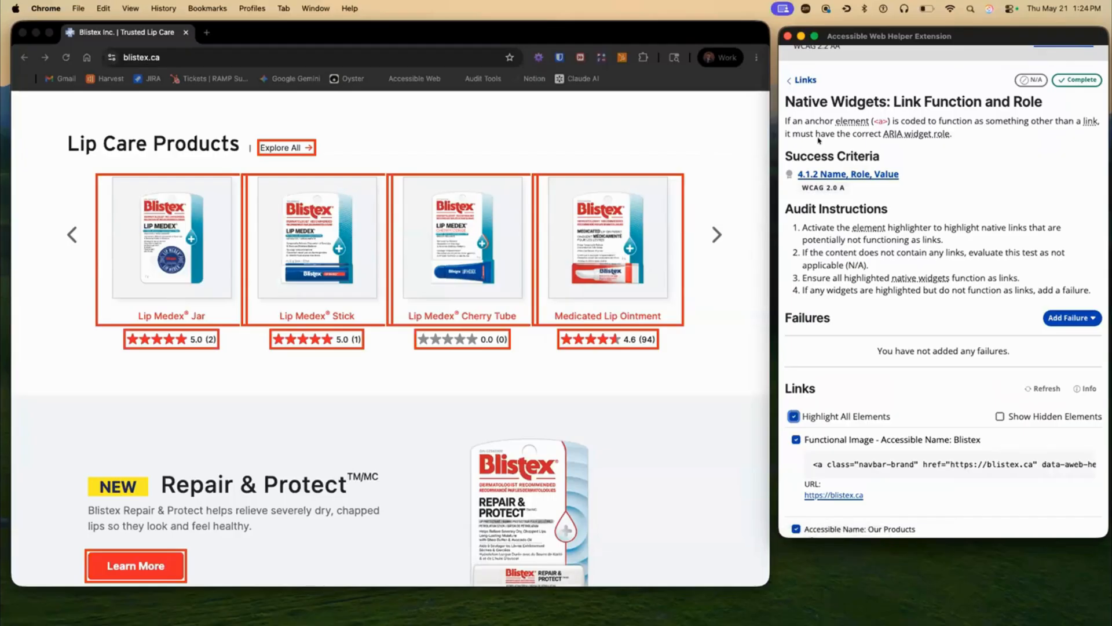
pyautogui.click(804, 81)
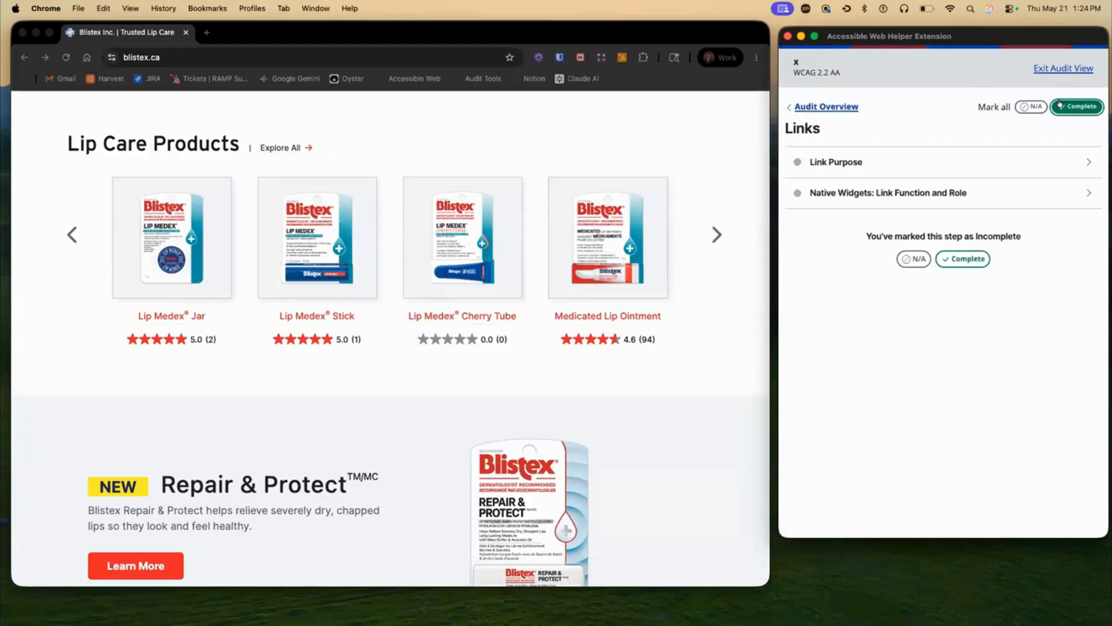
# Mark all Links checks as complete, review the Link Purpose instructions and return to the audit overview
pyautogui.click(1059, 105)
pyautogui.click(843, 162)
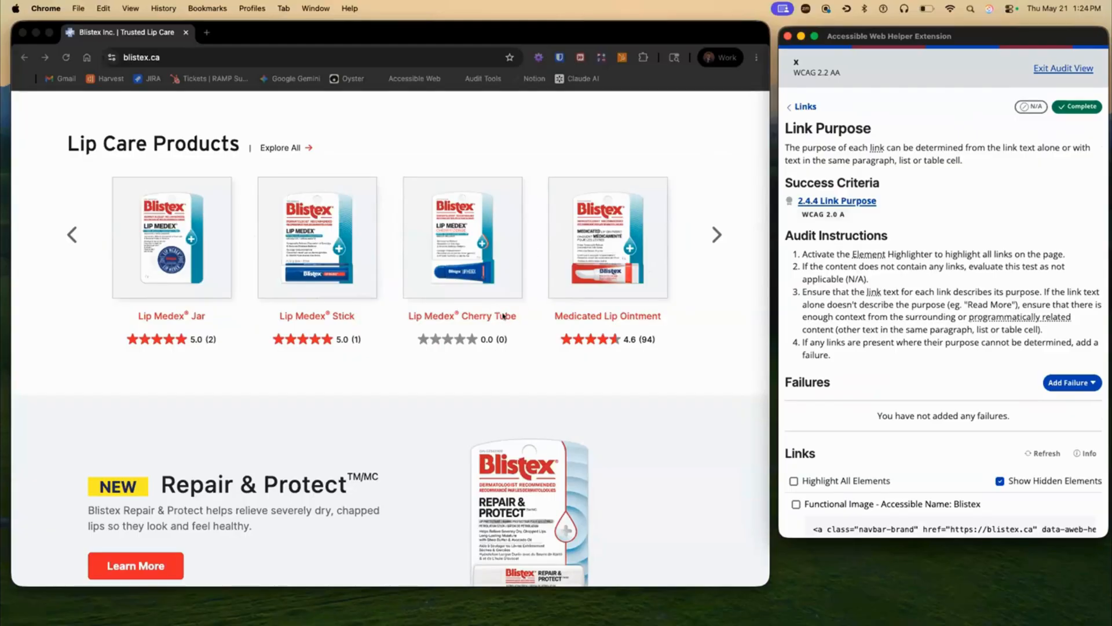
pyautogui.click(806, 106)
pyautogui.click(814, 106)
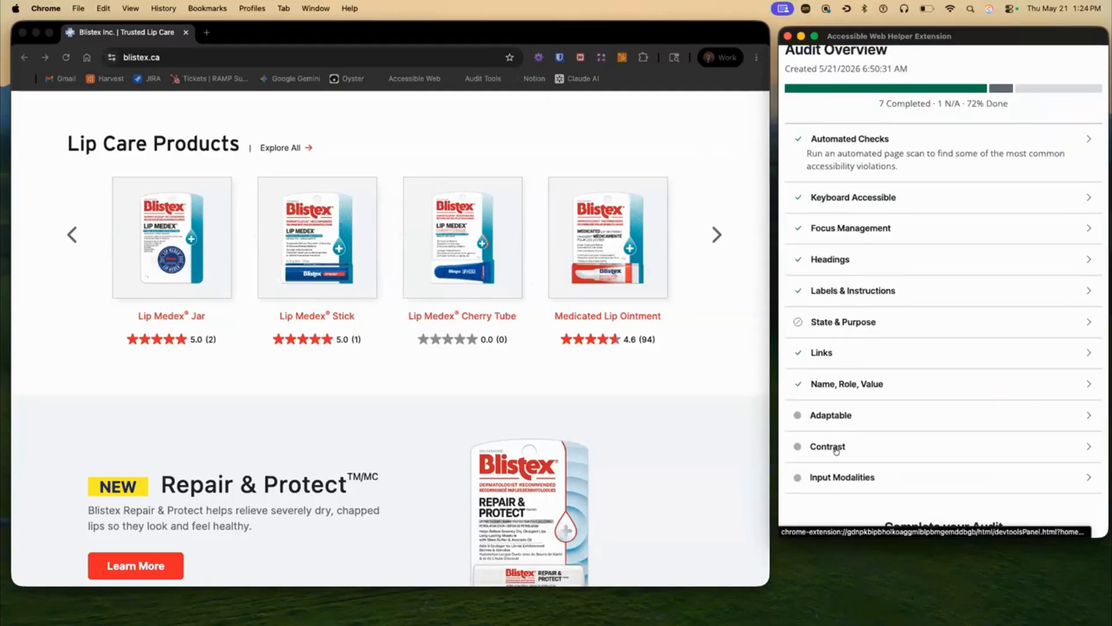
# Zoom the Blistex page to 200% and bring the Lip Care Products carousel into view
pyautogui.click(698, 363)
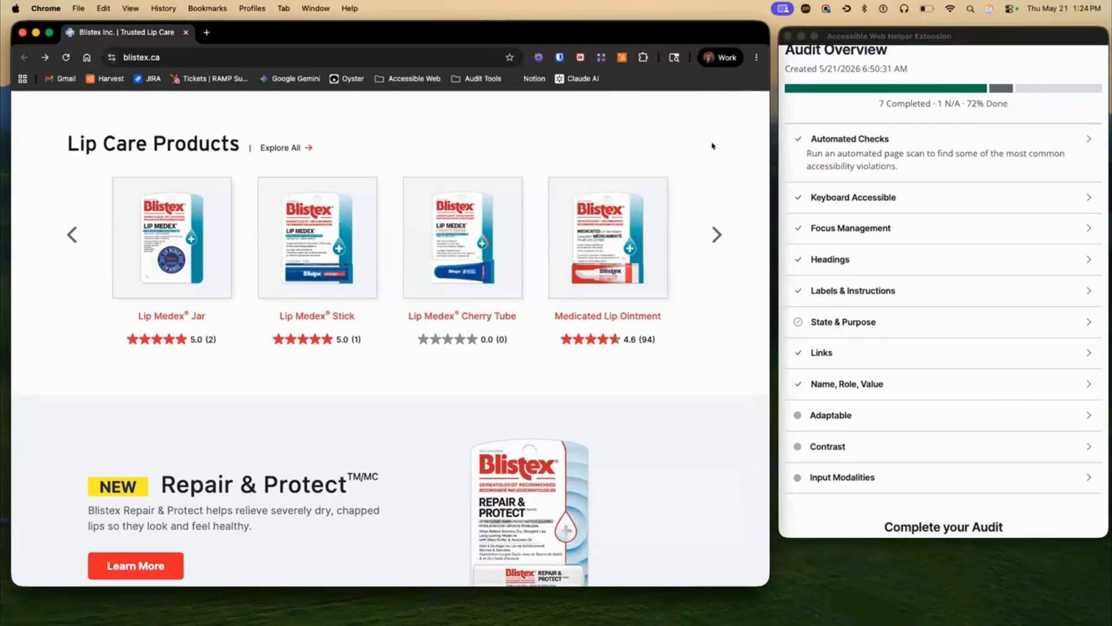
pyautogui.click(755, 57)
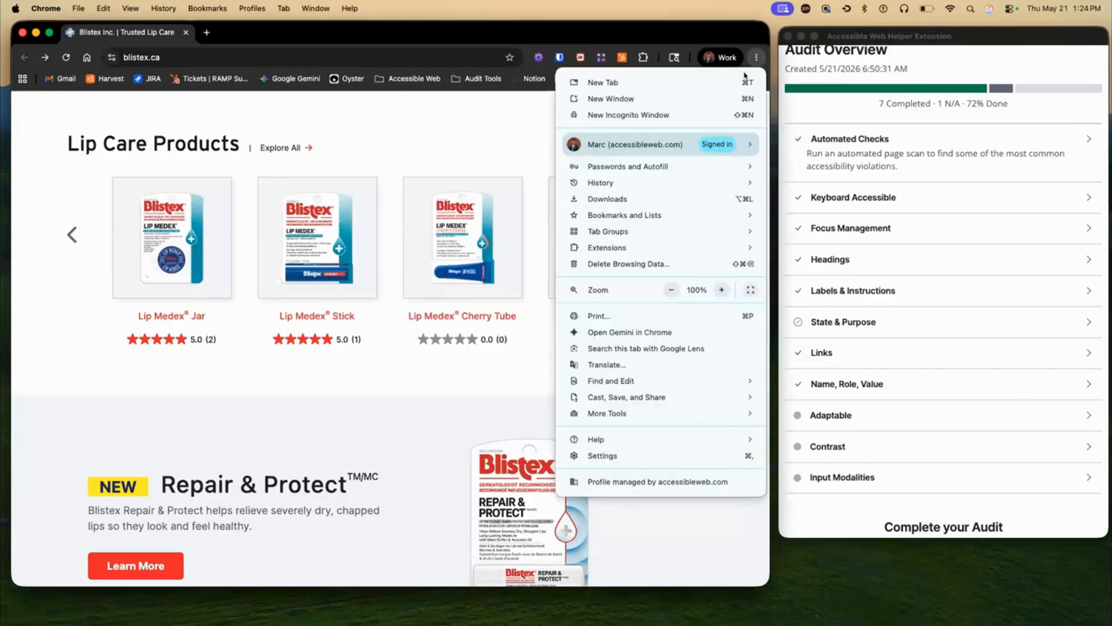
pyautogui.click(719, 288)
pyautogui.click(721, 289)
pyautogui.click(721, 289)
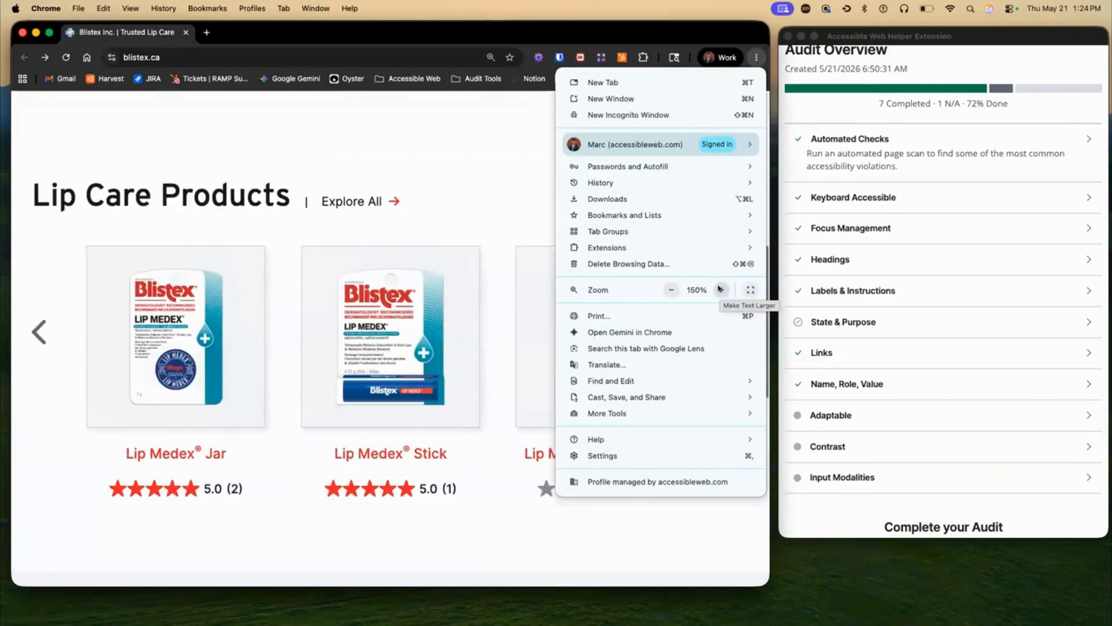
pyautogui.click(720, 289)
pyautogui.click(721, 290)
pyautogui.click(512, 398)
pyautogui.scroll(-8, 512, 398)
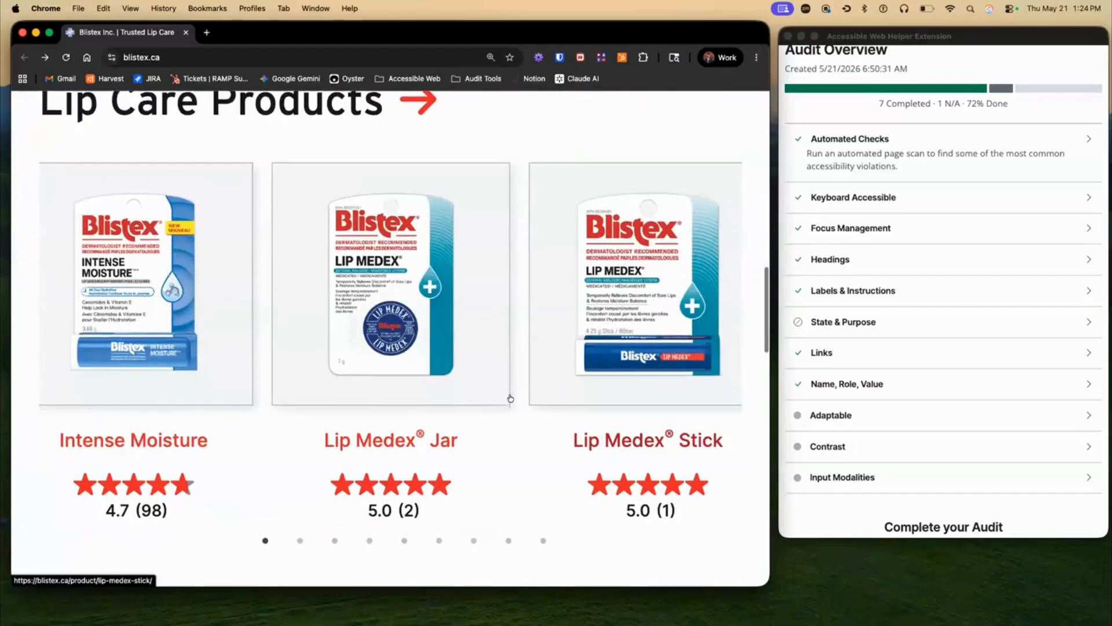
# Open the Automated Checks scan results and highlight the element violating the focusable ARIA-hidden rule
pyautogui.click(855, 136)
pyautogui.click(857, 146)
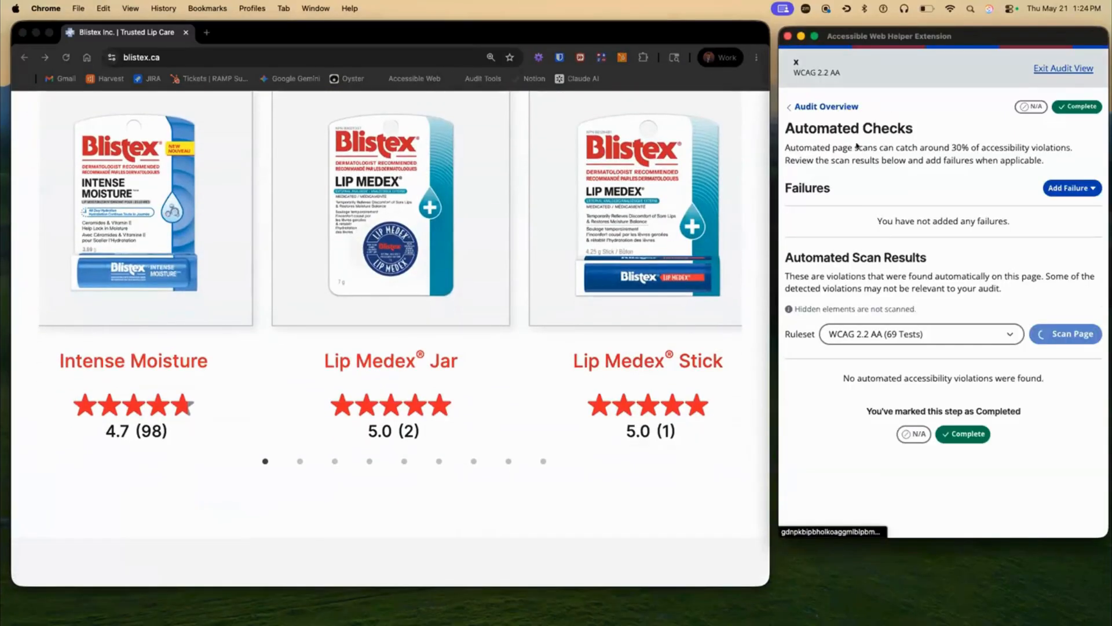
pyautogui.scroll(-3, 1033, 322)
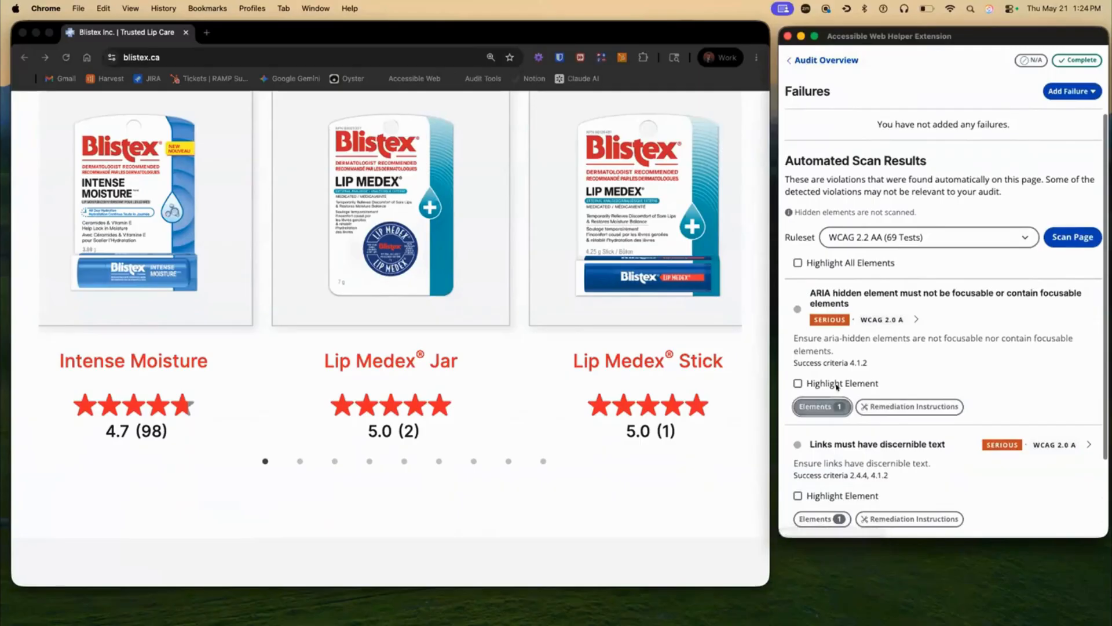
pyautogui.click(836, 384)
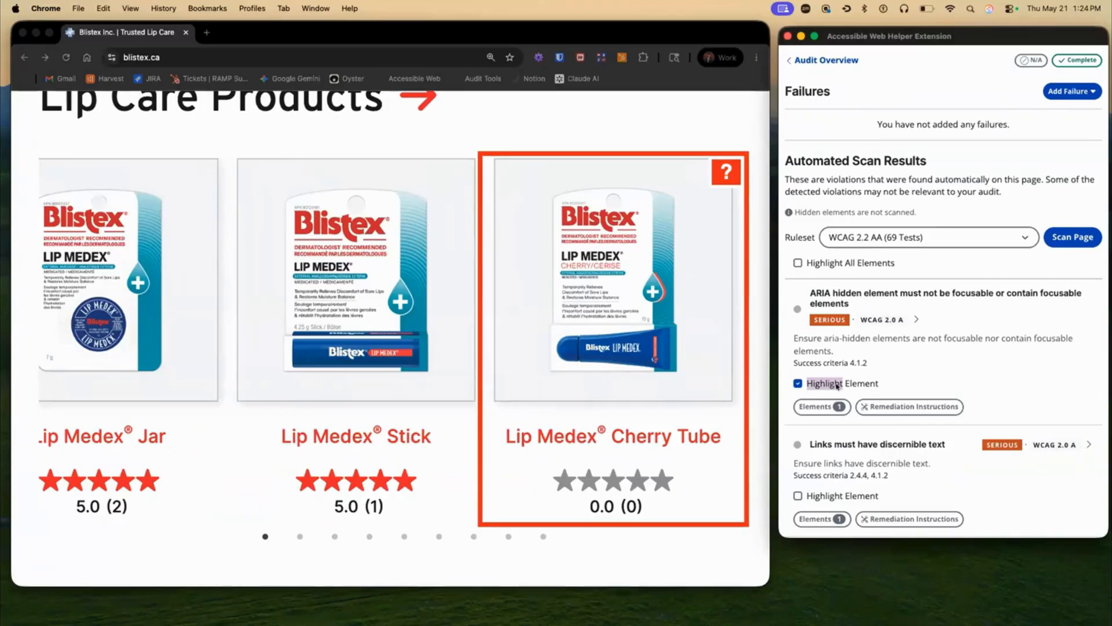
pyautogui.click(836, 384)
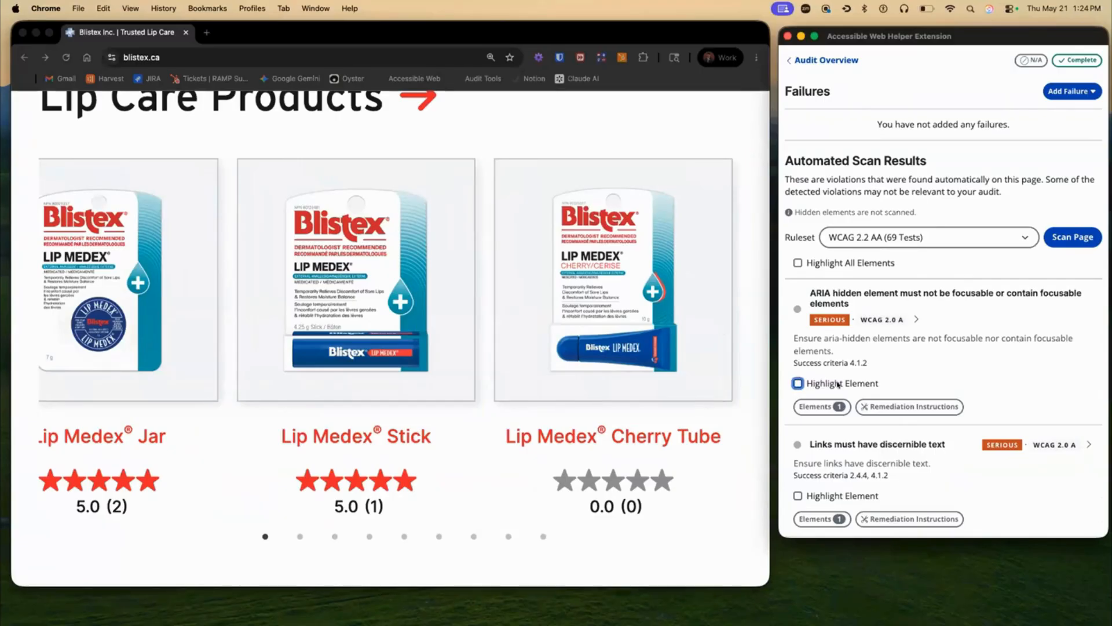
pyautogui.click(838, 385)
# Expand the violation's affected element and inspect the Lip Medex Cherry Tube slide's markup in the developer tools
pyautogui.click(825, 406)
pyautogui.scroll(-2, 881, 416)
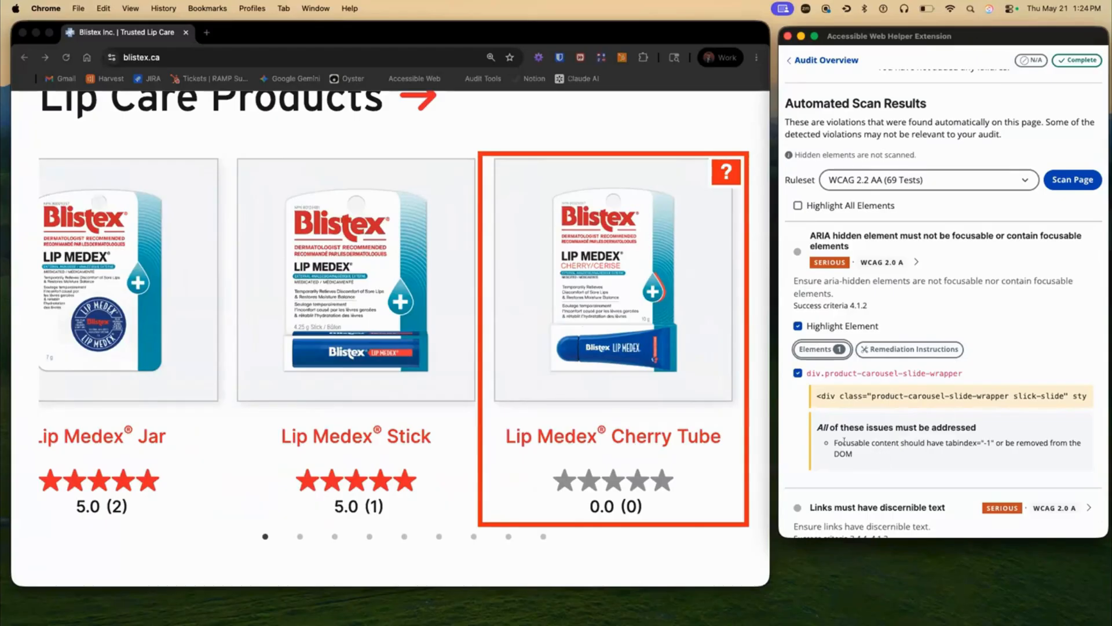
pyautogui.rightClick(652, 416)
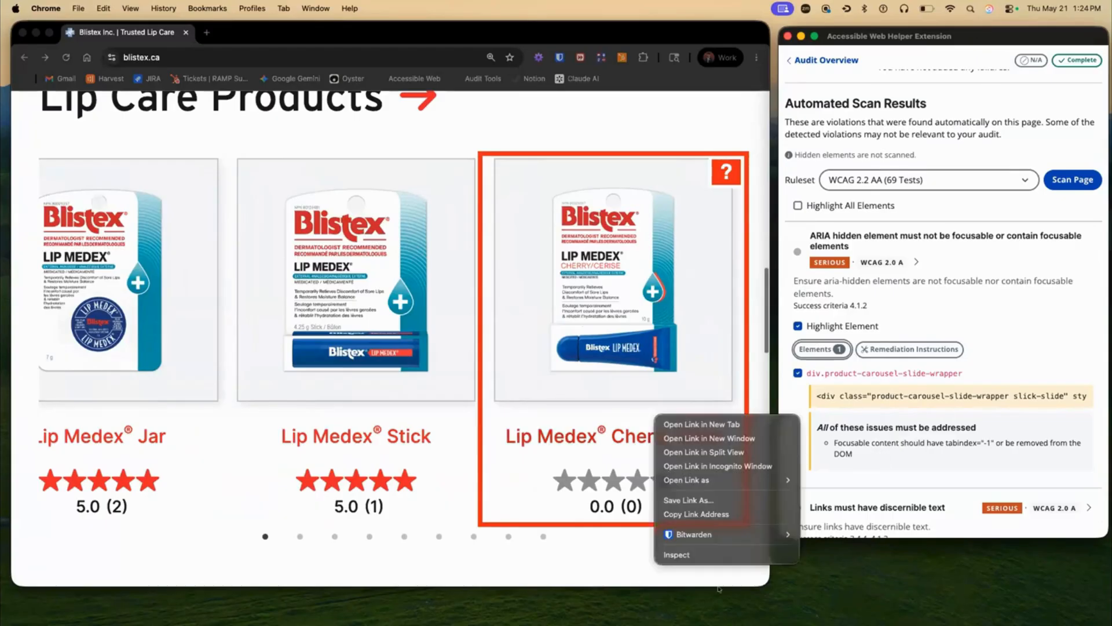
pyautogui.click(711, 554)
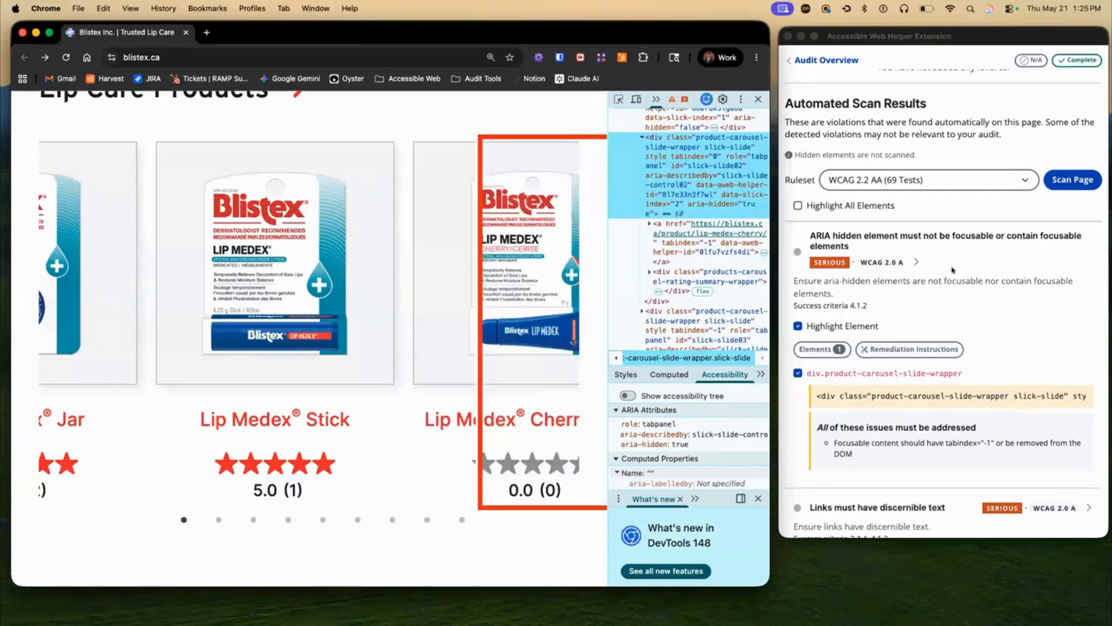
# Start a failure from the ARIA-hidden violation's template, review its prefilled details, discard it and return to the Automated Checks
pyautogui.click(893, 239)
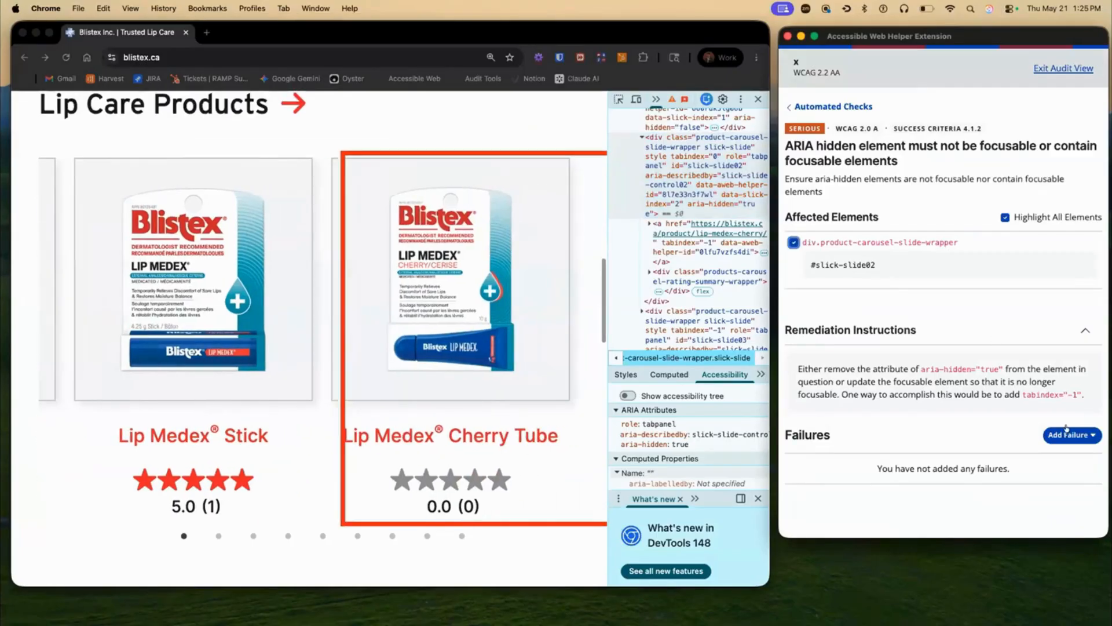
pyautogui.click(1068, 433)
pyautogui.click(953, 479)
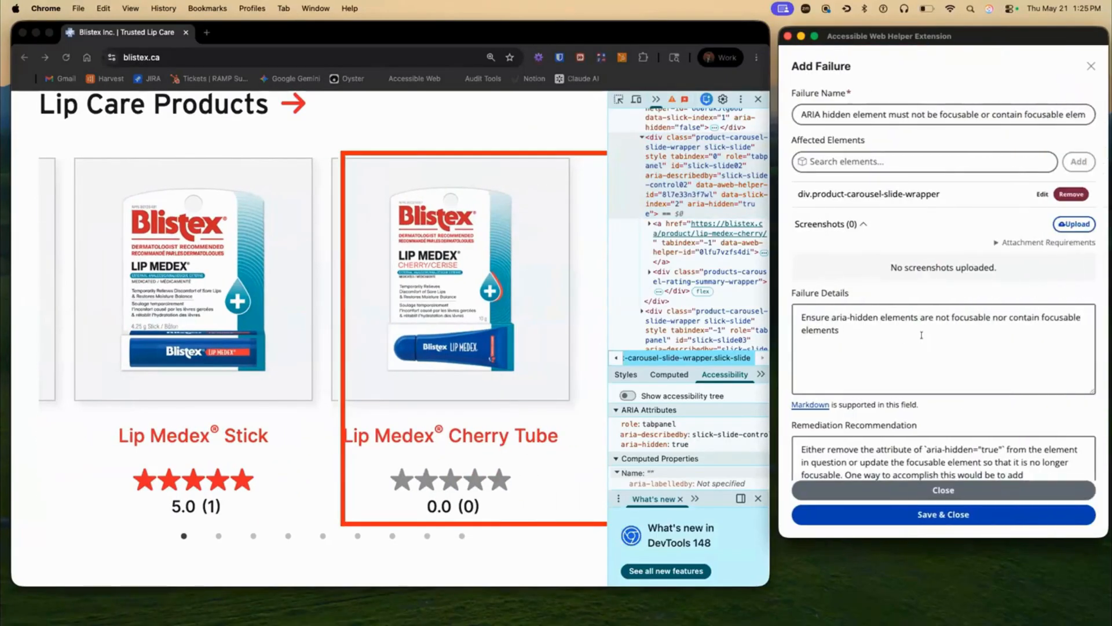
pyautogui.scroll(-3, 783, 296)
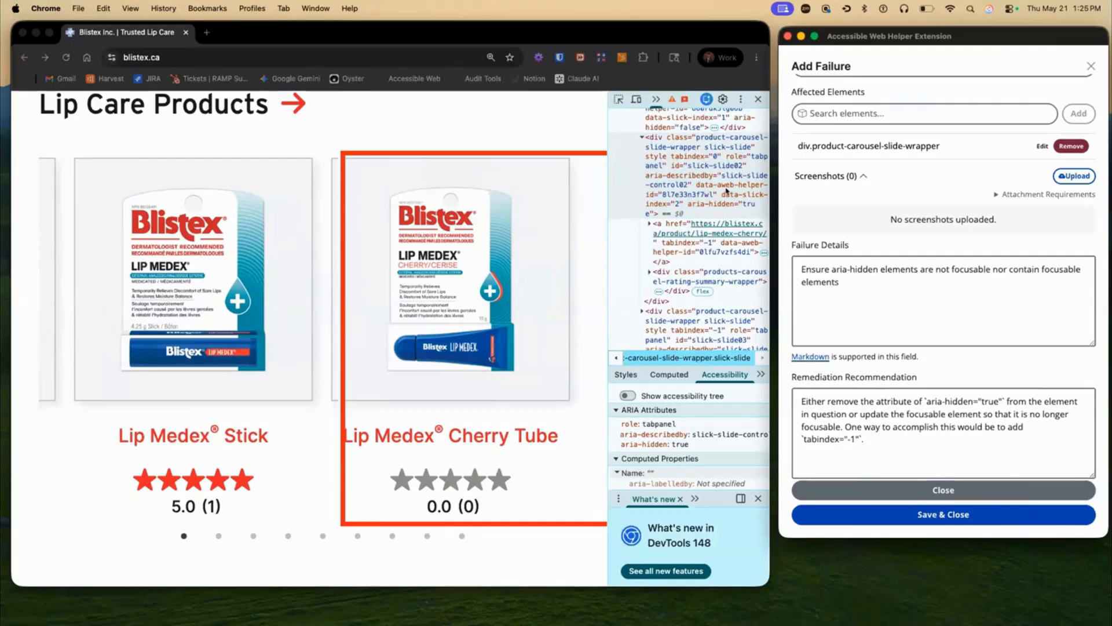
pyautogui.click(1092, 66)
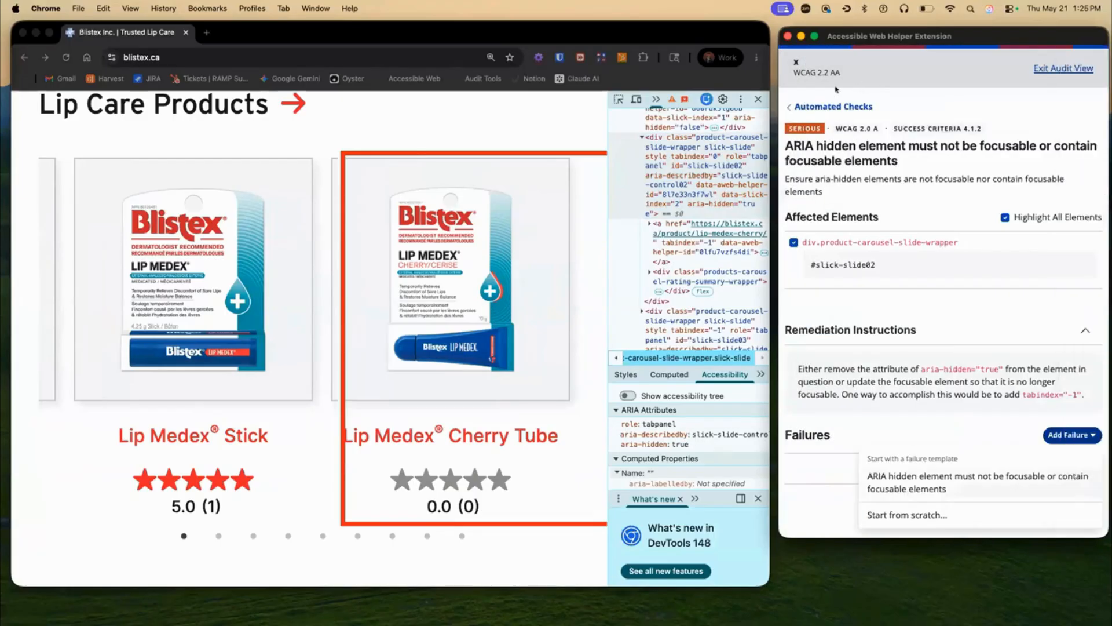
pyautogui.click(823, 108)
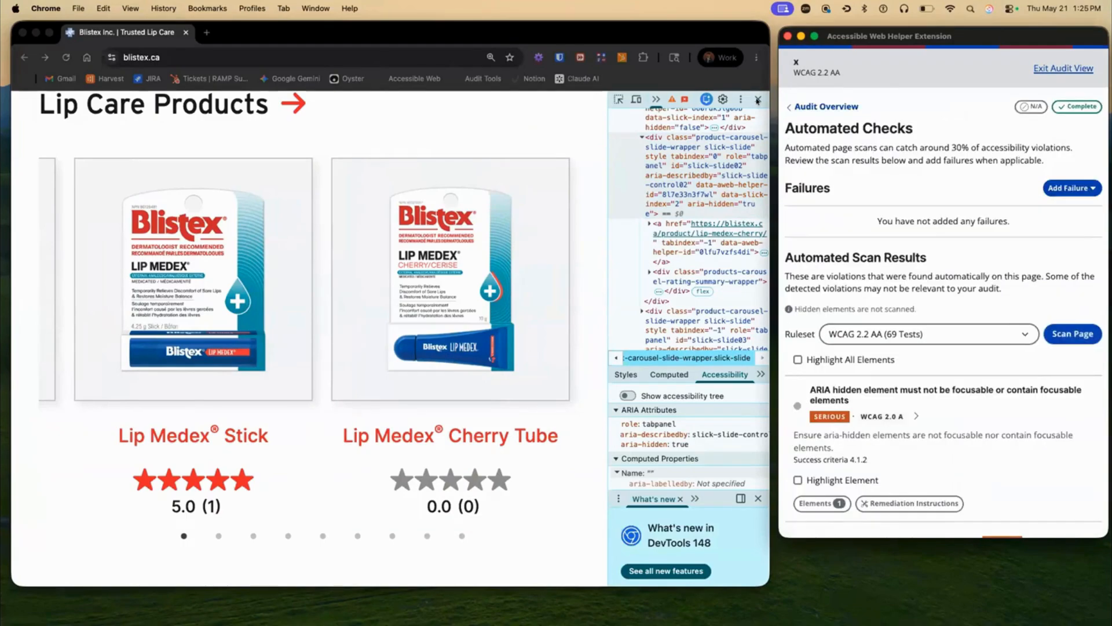
# Close the developer tools and examine the home page and product carousel layout at 200% zoom
pyautogui.click(758, 100)
pyautogui.scroll(5, 747, 199)
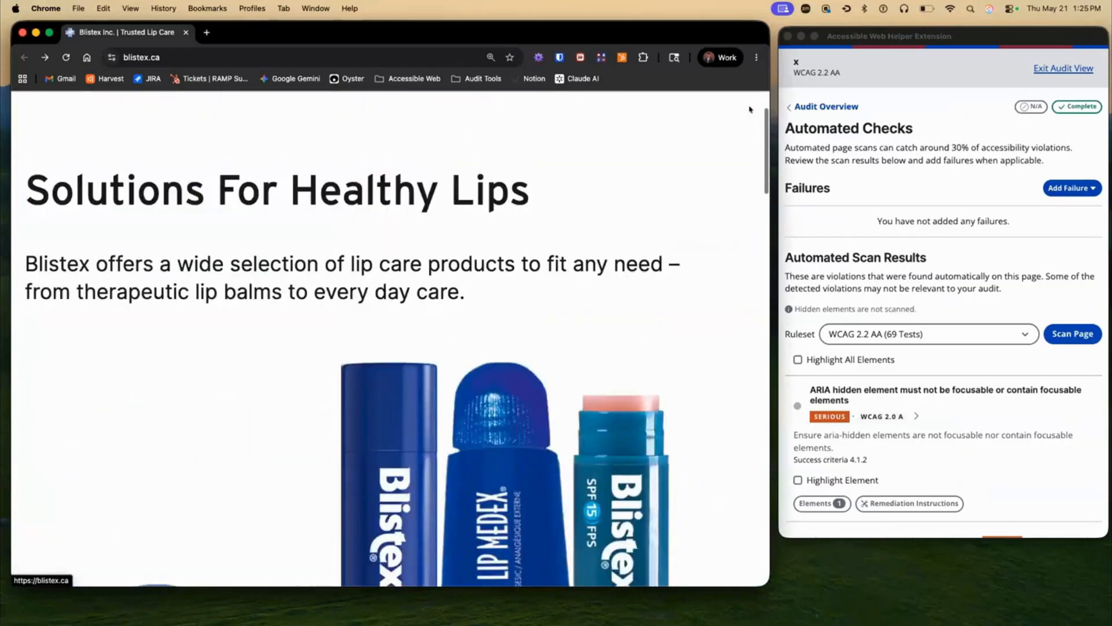
pyautogui.scroll(-10, 747, 199)
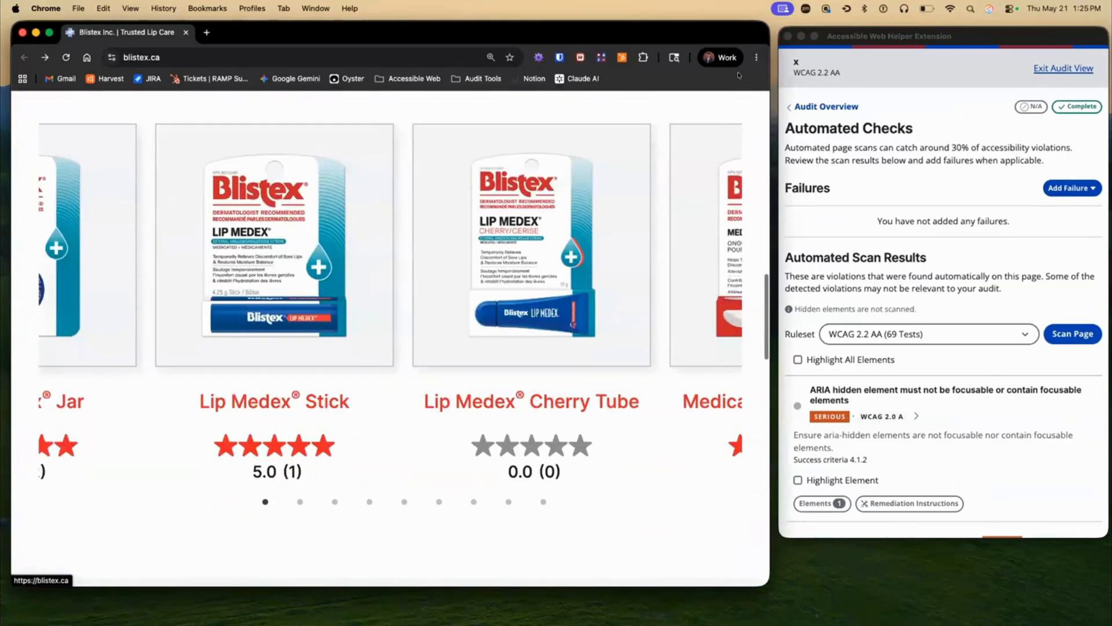
pyautogui.click(755, 56)
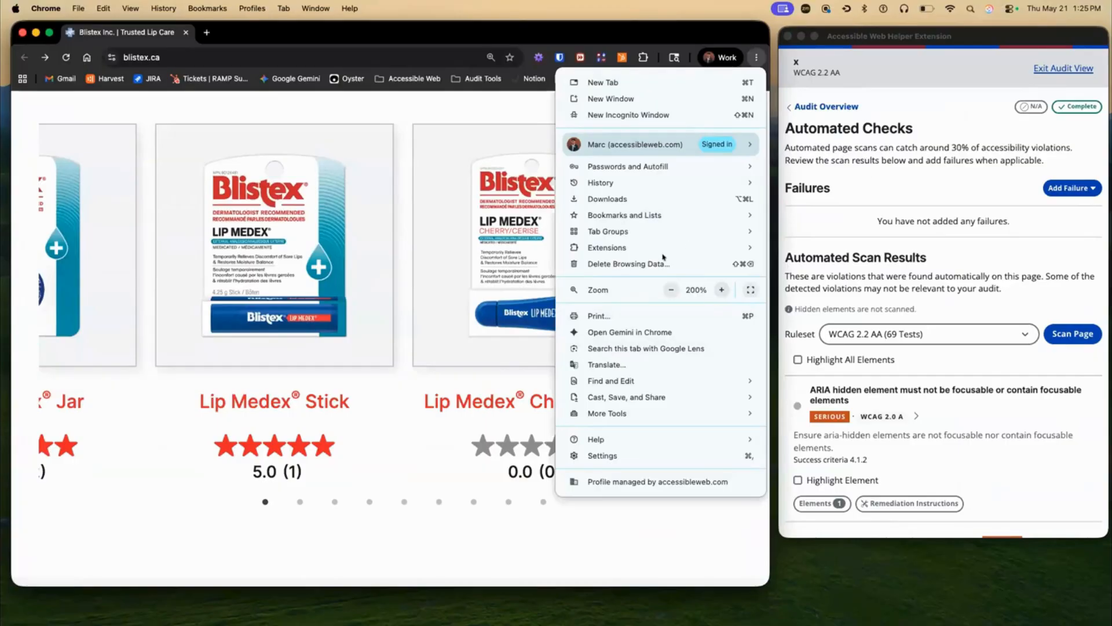
pyautogui.click(442, 526)
pyautogui.scroll(-5, 441, 528)
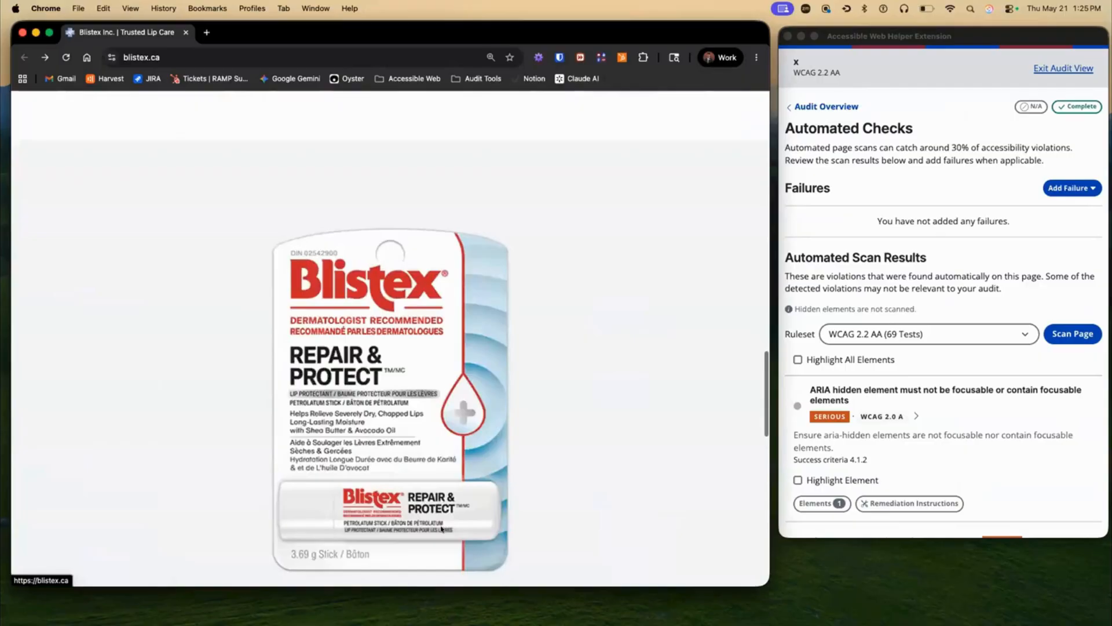
pyautogui.scroll(15, 442, 528)
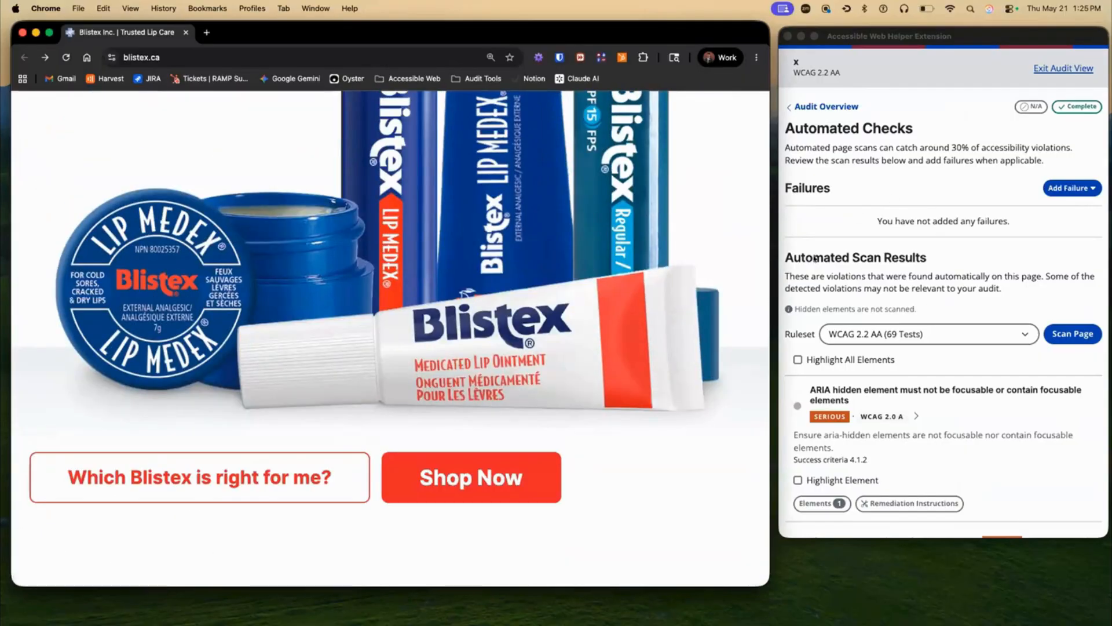
pyautogui.scroll(-15, 577, 284)
pyautogui.scroll(5, 576, 283)
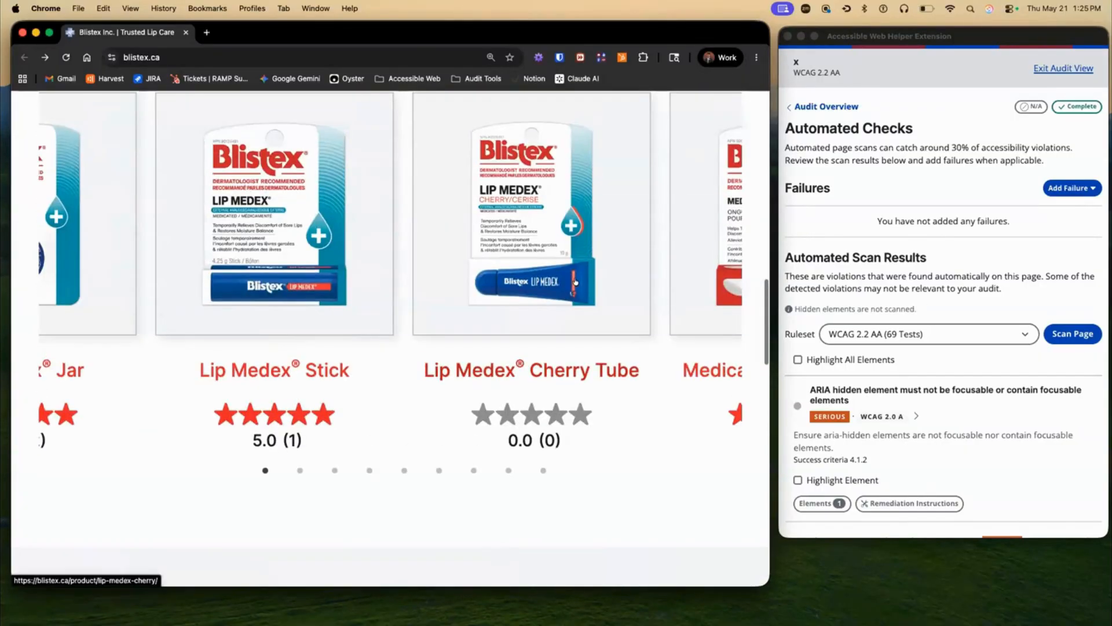
# Raise the page zoom to 400% and examine the product carousel layout
pyautogui.scroll(5, 651, 208)
pyautogui.scroll(-6, 651, 209)
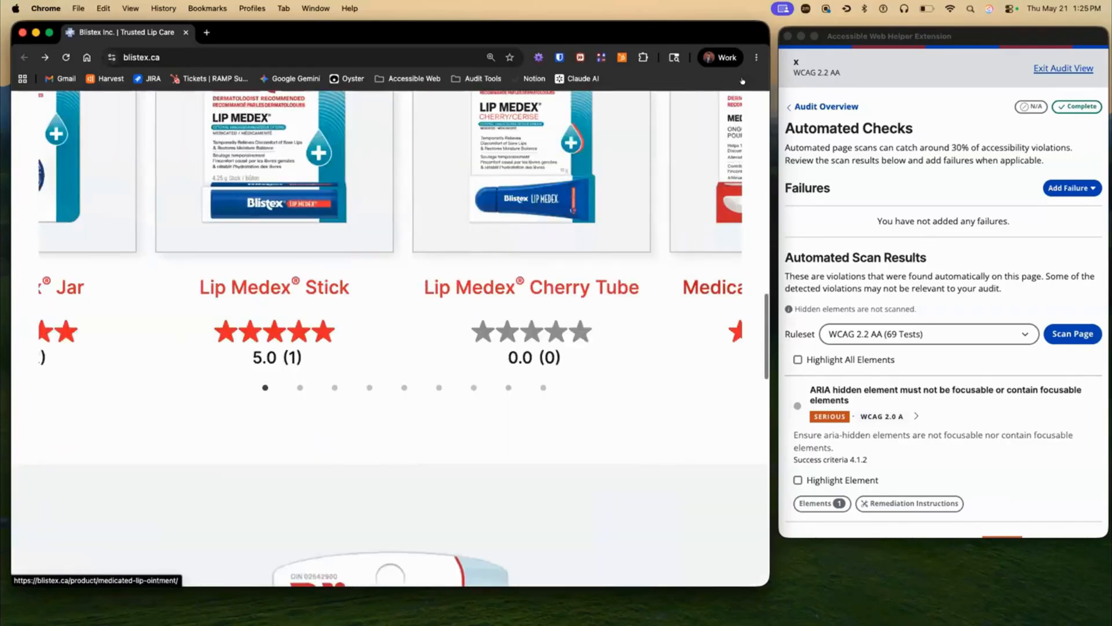
pyautogui.click(756, 56)
pyautogui.click(721, 290)
pyautogui.click(721, 290)
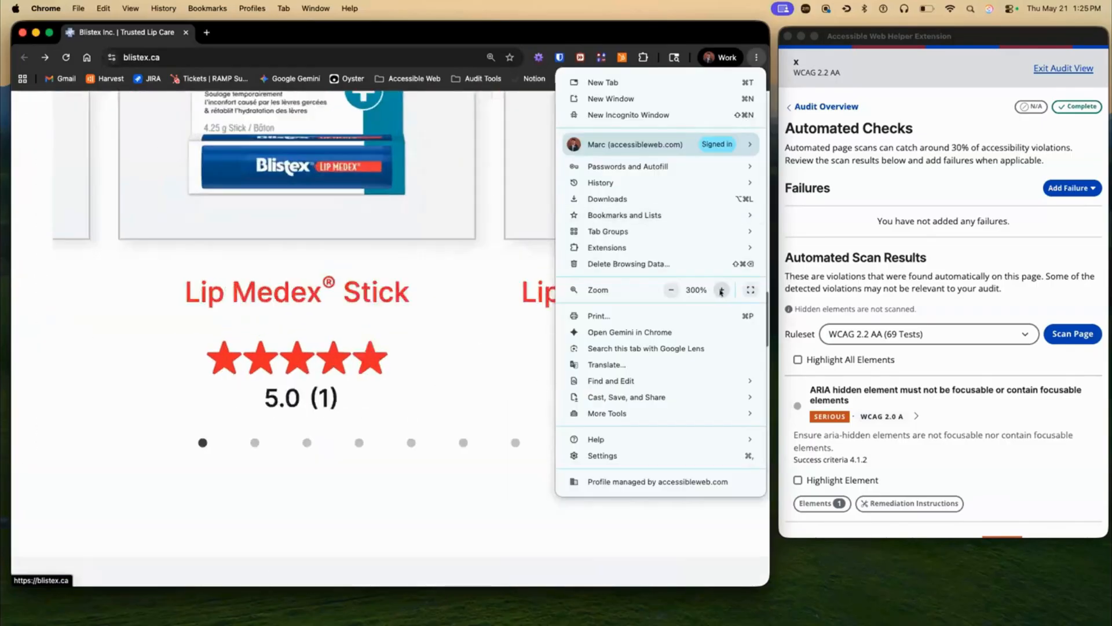
pyautogui.click(721, 291)
pyautogui.click(971, 259)
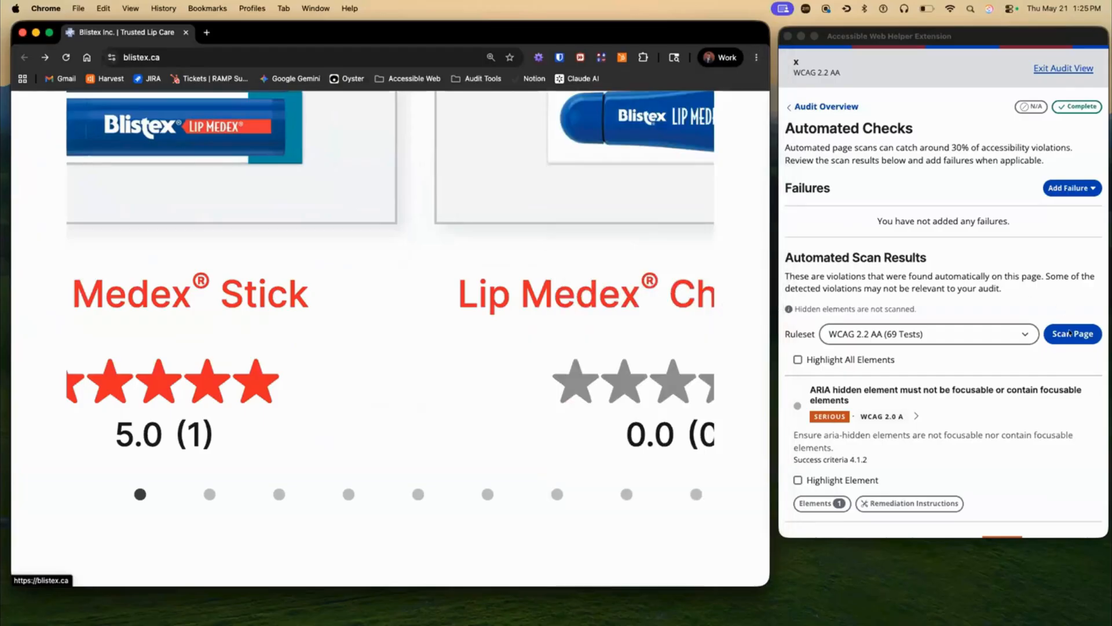
# Rescan the page at 400% zoom and examine the highlighted element and details of the discernible link text violation
pyautogui.click(1057, 336)
pyautogui.scroll(-4, 840, 397)
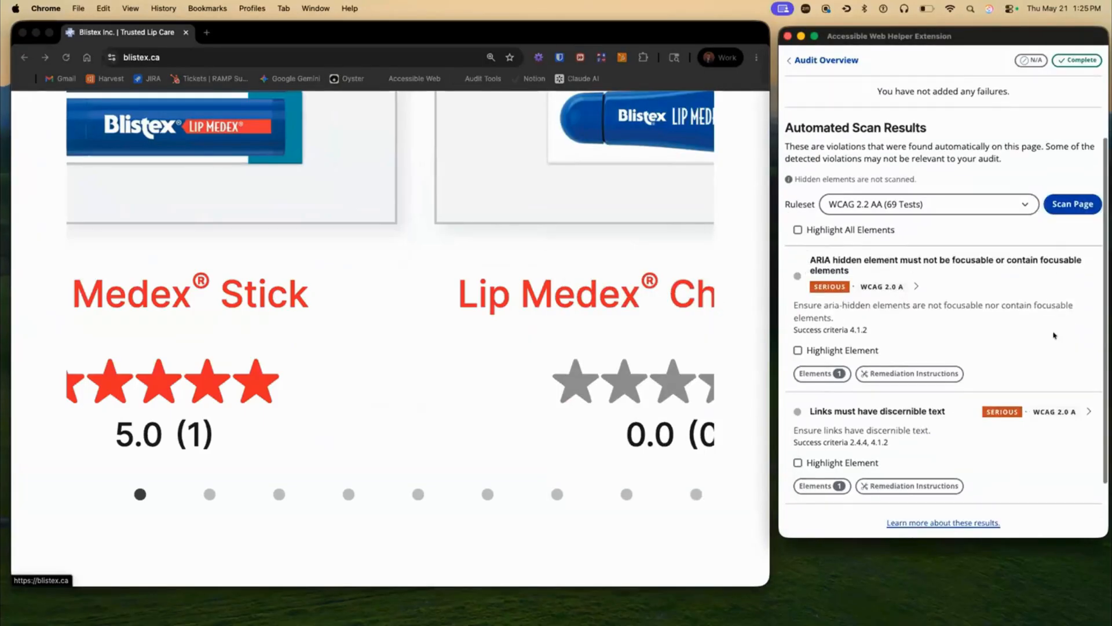
pyautogui.click(839, 397)
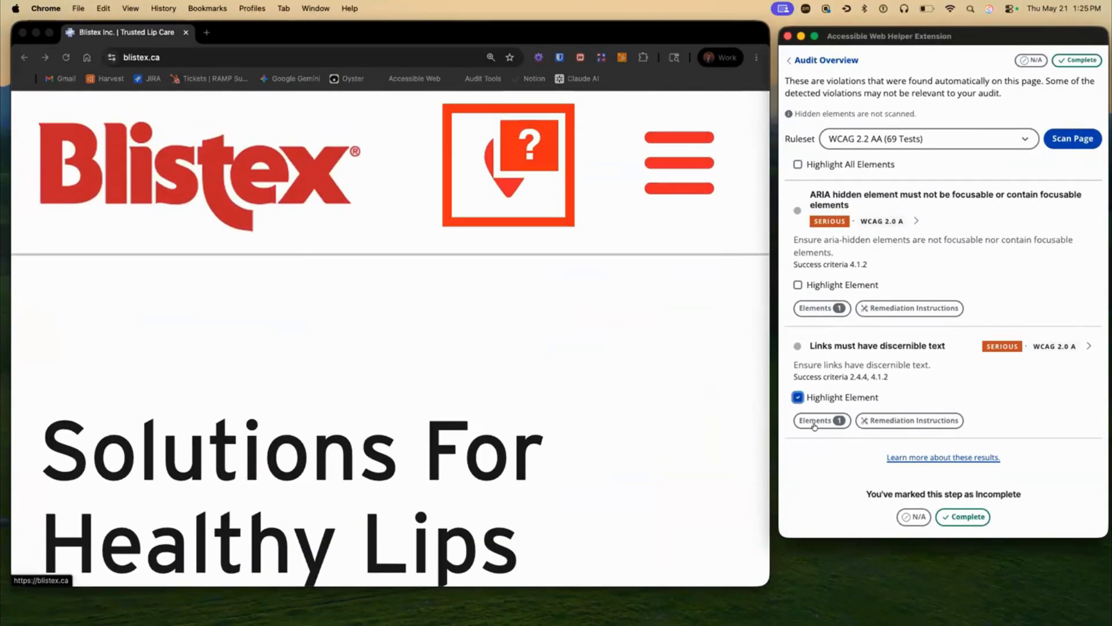
pyautogui.click(815, 425)
pyautogui.scroll(-3, 794, 324)
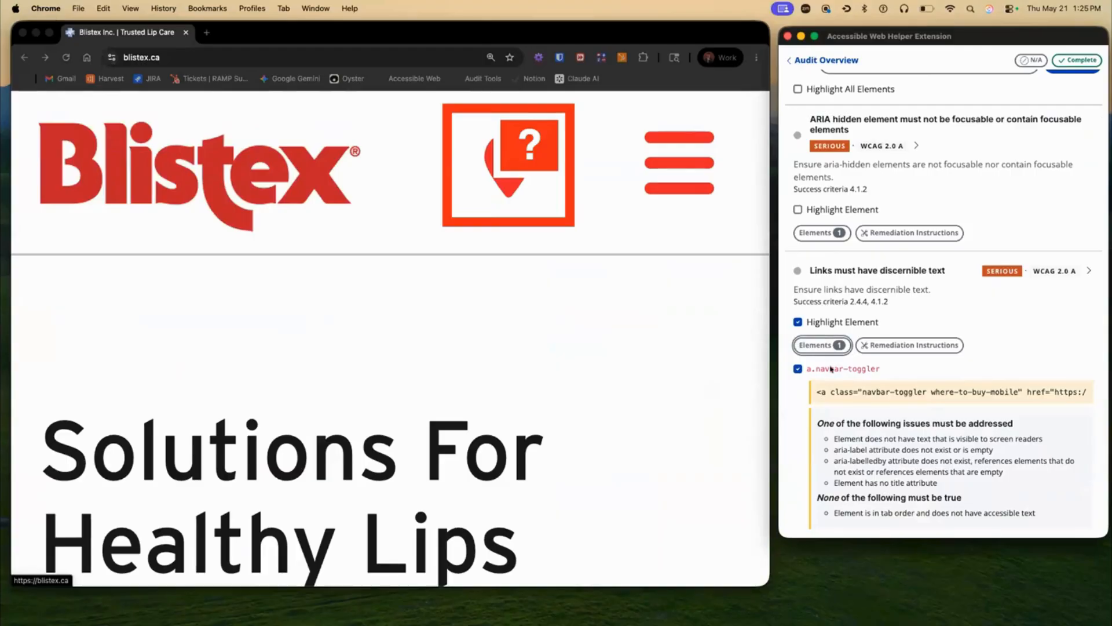
pyautogui.click(799, 369)
# Highlight the element violating the focusable ARIA-hidden rule and expand its affected element details
pyautogui.scroll(-10, 628, 407)
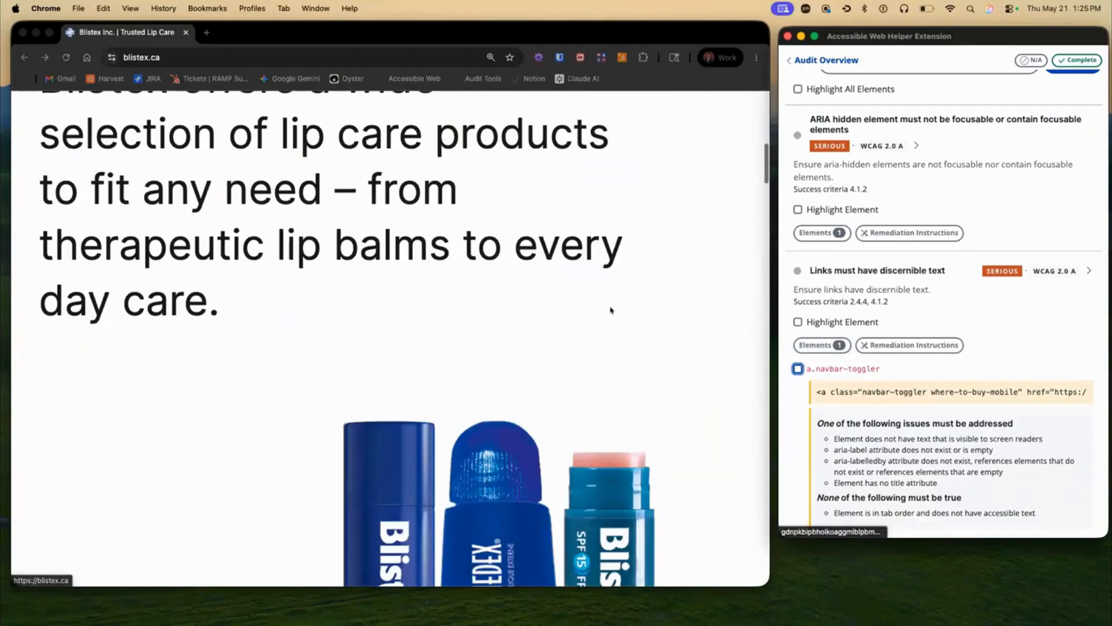
pyautogui.scroll(-5, 611, 311)
pyautogui.click(831, 211)
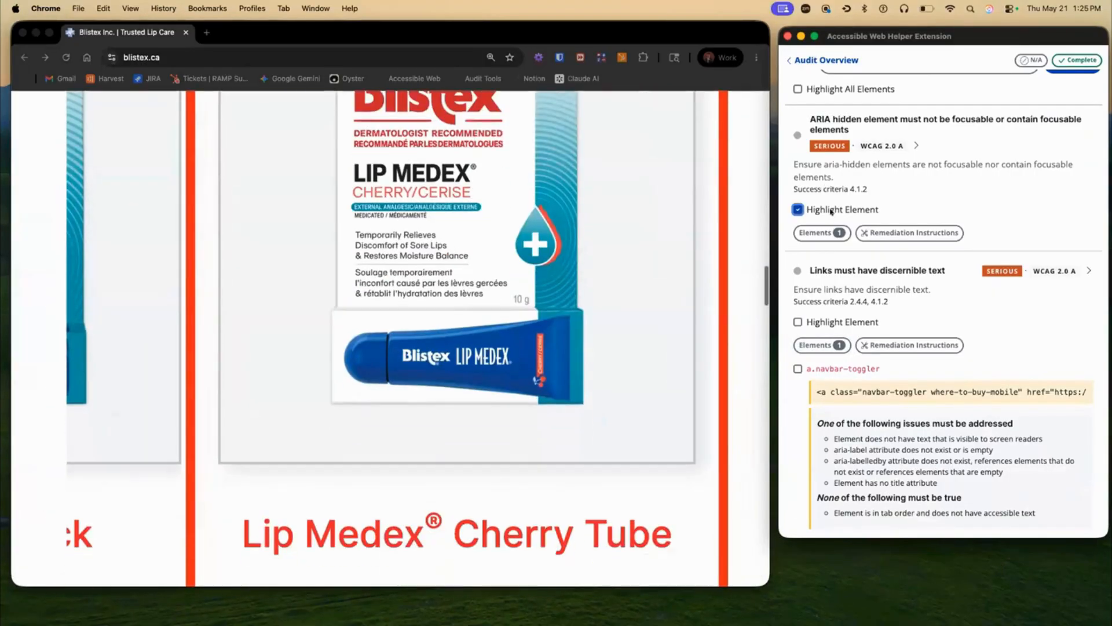
pyautogui.click(822, 231)
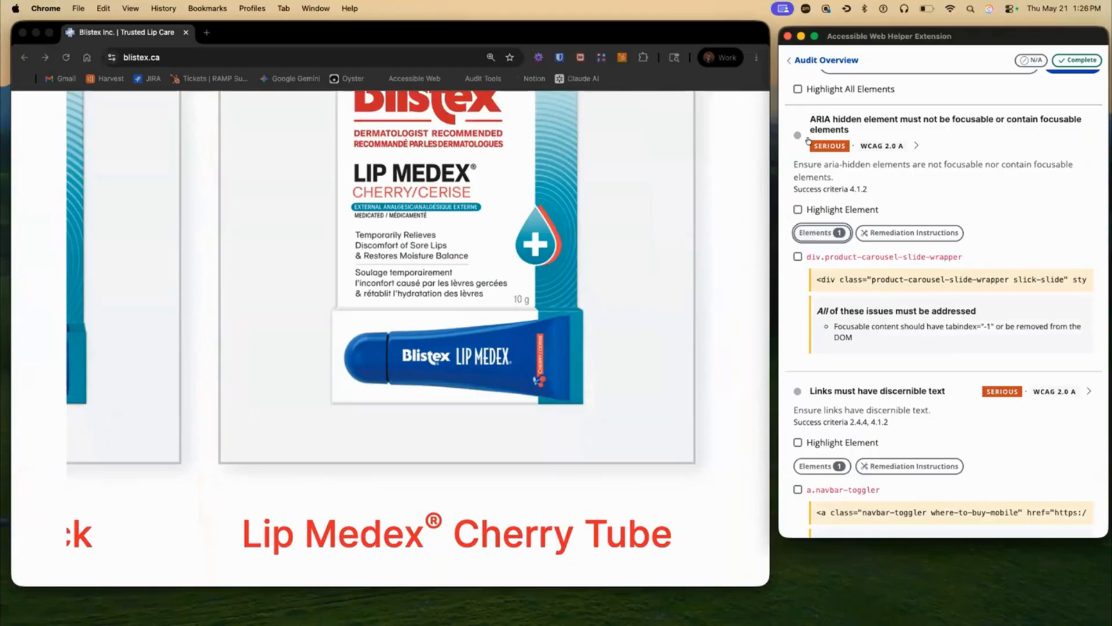
# Return to the audit overview and reset the page zoom to 100%, bringing the product carousel into view
pyautogui.click(823, 58)
pyautogui.click(756, 57)
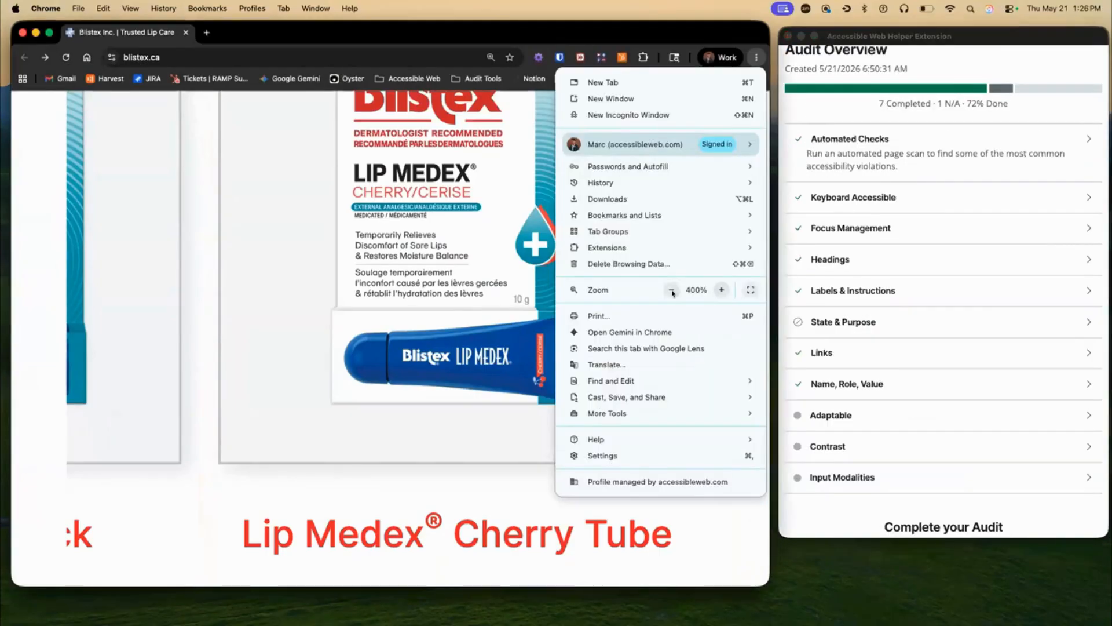
pyautogui.click(671, 290)
pyautogui.click(671, 290)
pyautogui.click(671, 289)
pyautogui.click(672, 291)
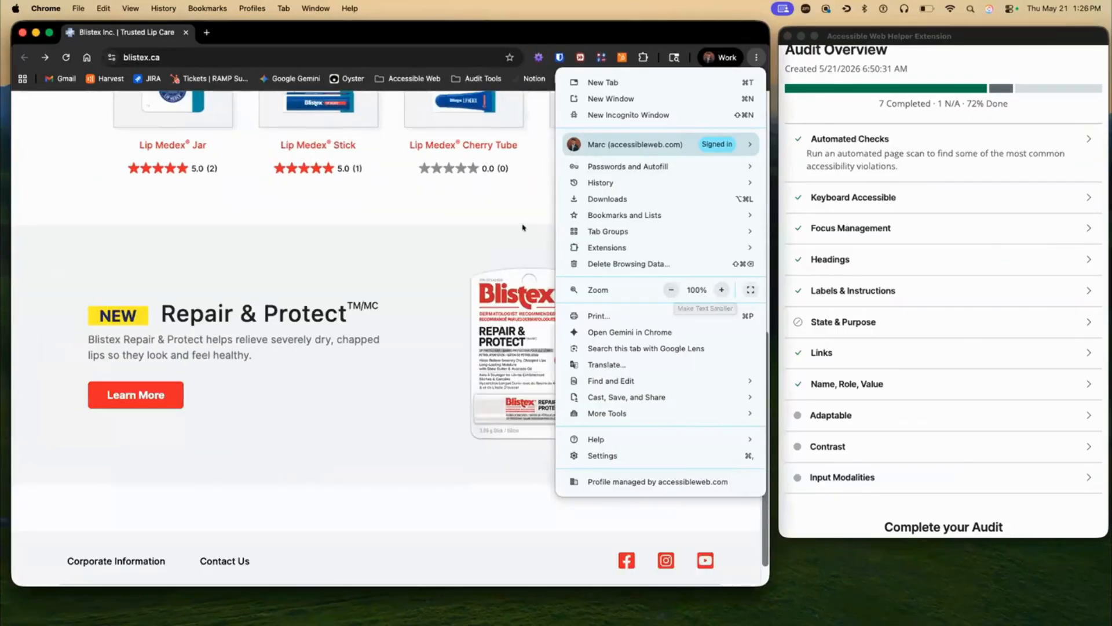
pyautogui.click(522, 227)
pyautogui.scroll(3, 523, 226)
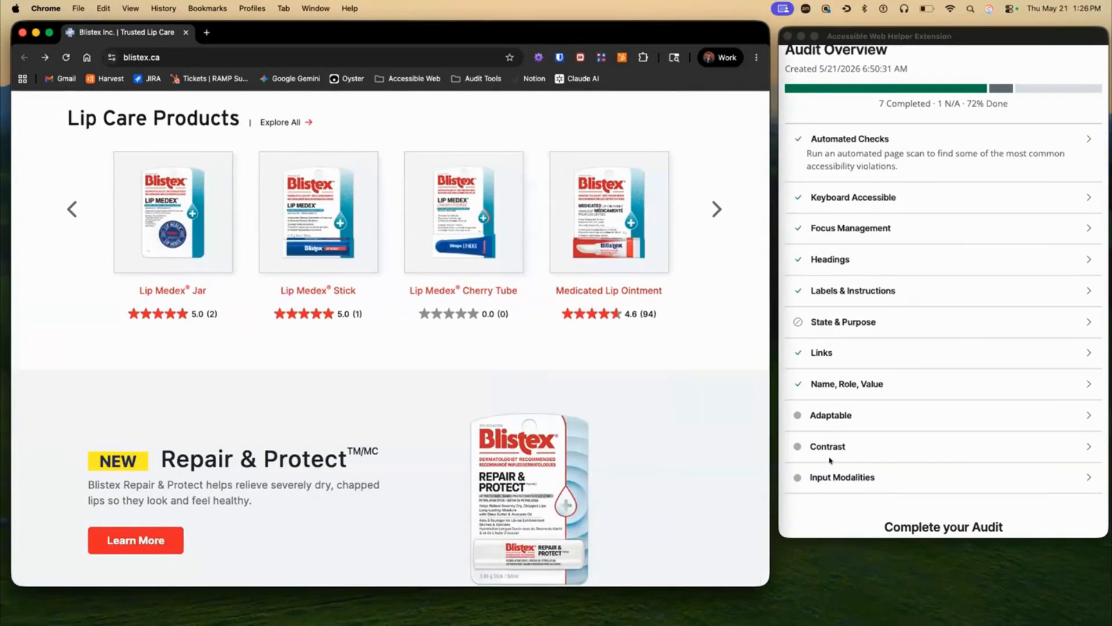
# Open the audit's Contrast section and launch the Accessible Web Contrast Checker
pyautogui.click(829, 447)
pyautogui.click(825, 445)
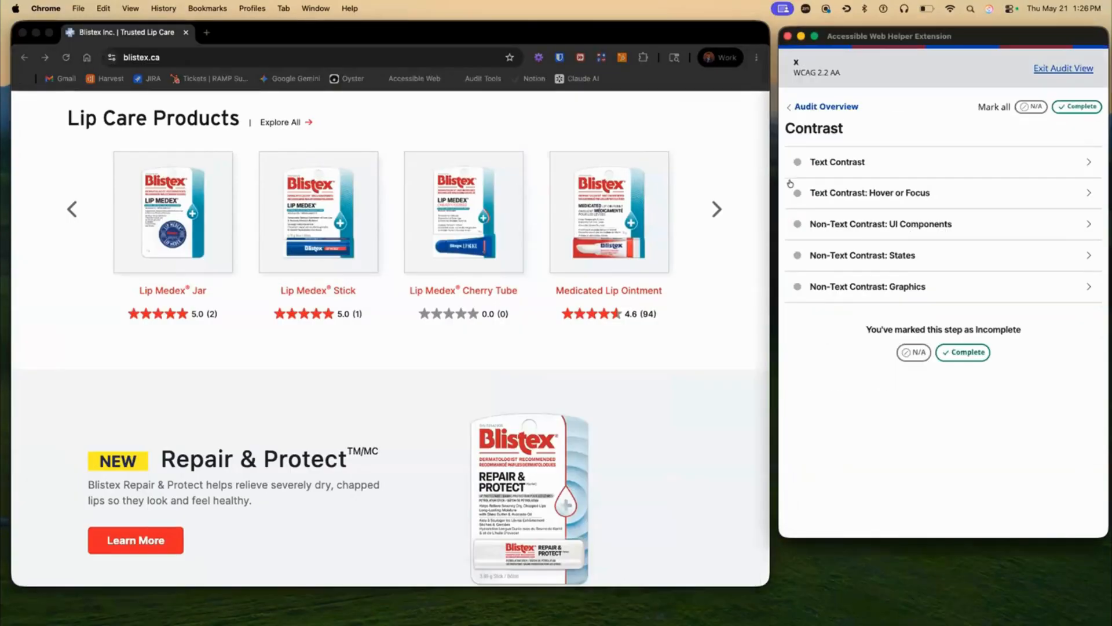
pyautogui.scroll(2, 697, 121)
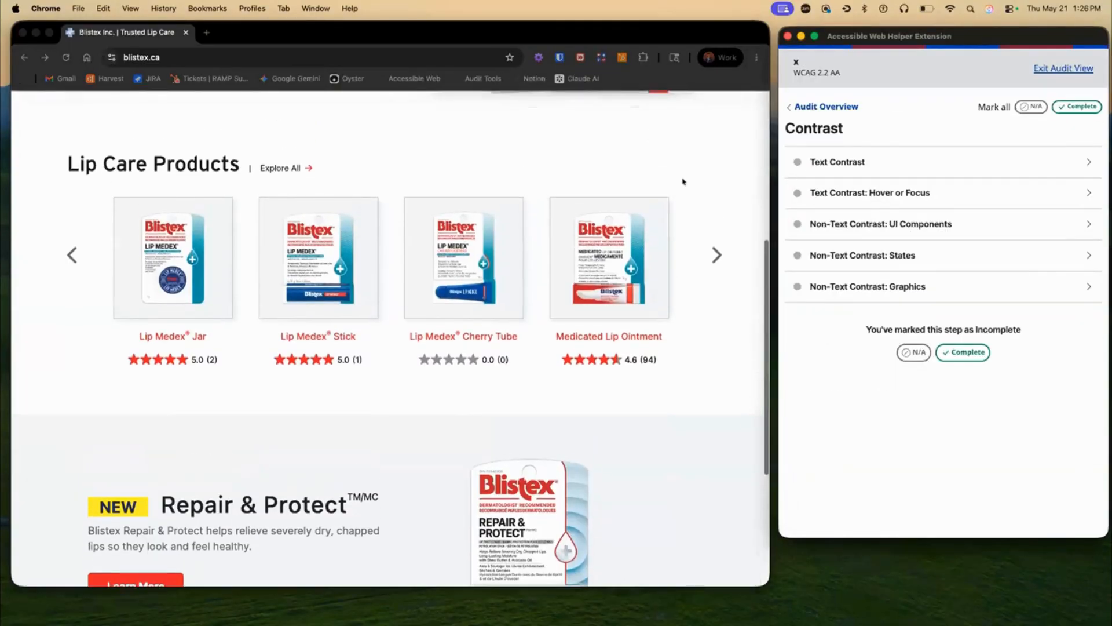
pyautogui.click(718, 182)
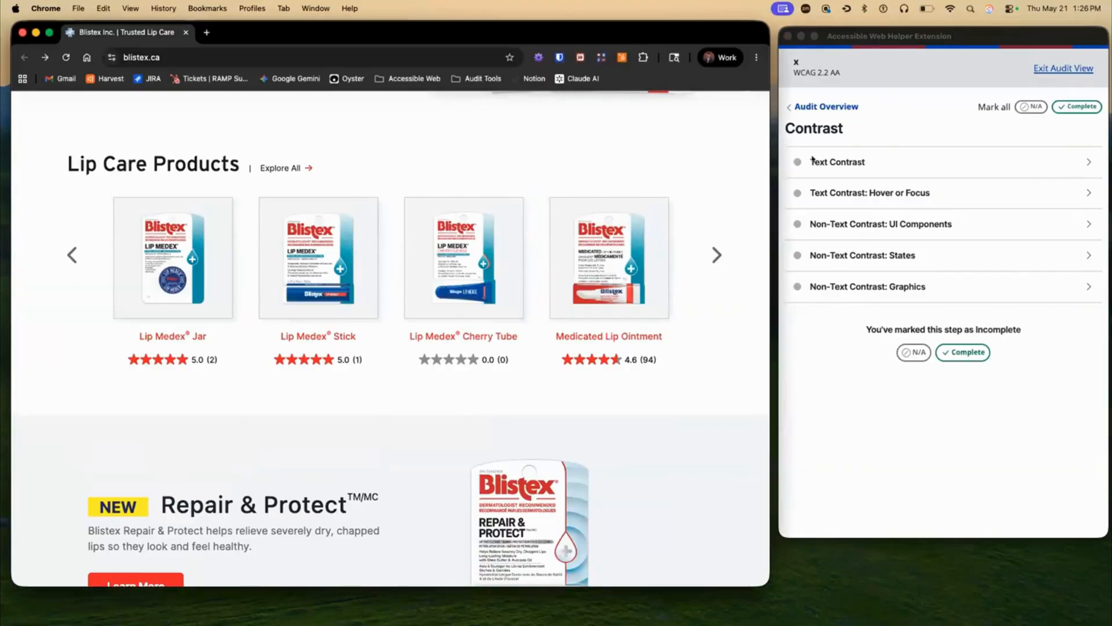
pyautogui.rightClick(847, 348)
pyautogui.moveTo(900, 465)
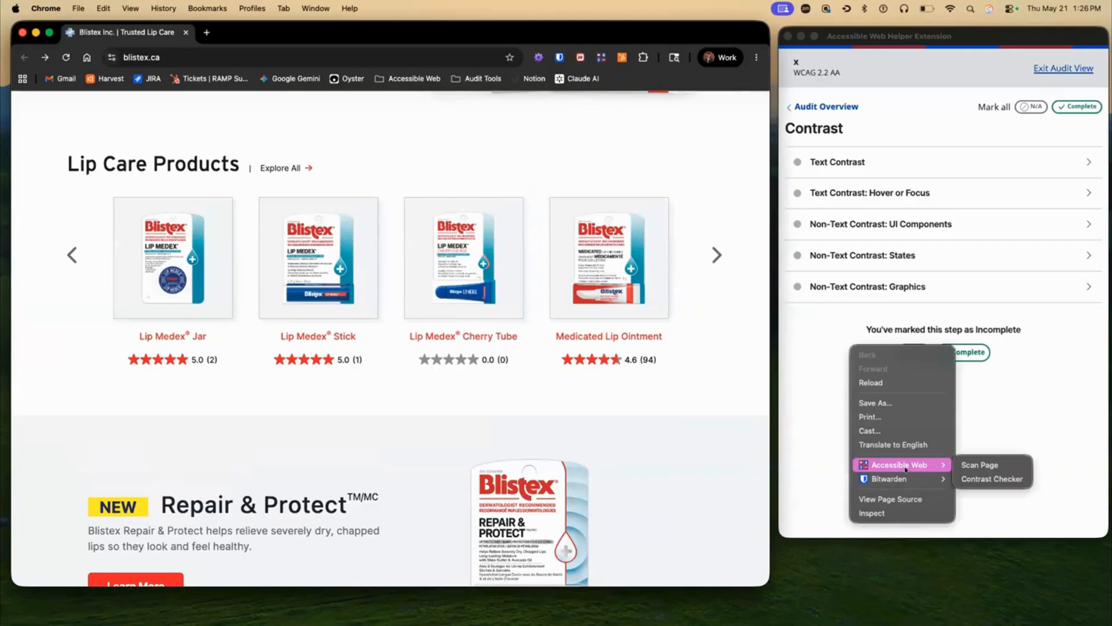
pyautogui.click(992, 478)
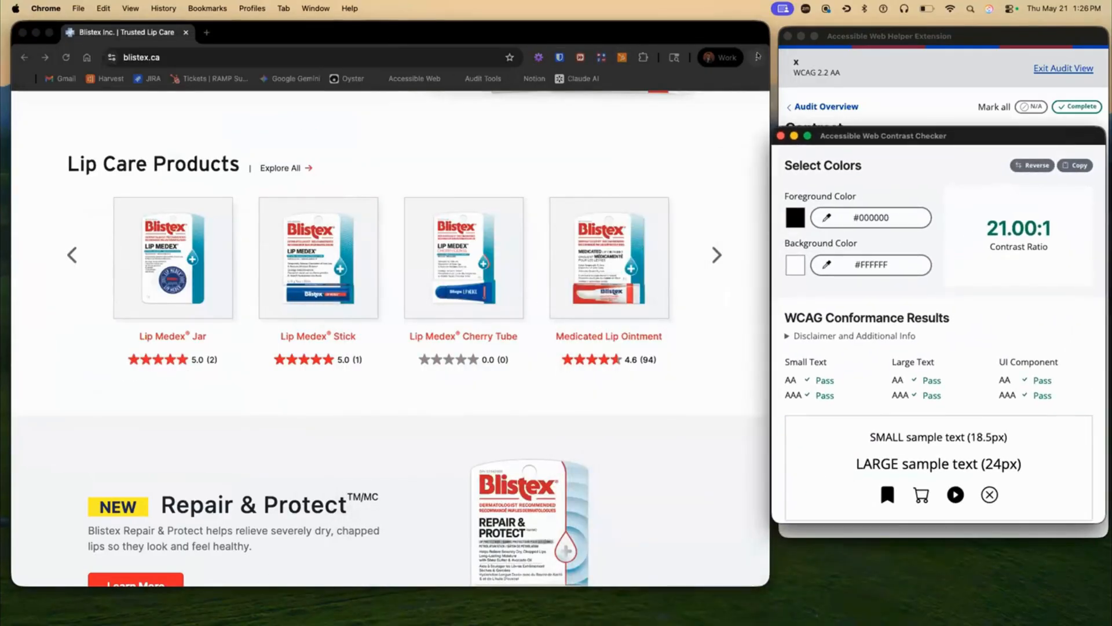
# Set the Blistex page zoom to 150% to enlarge the carousel text for colour sampling
pyautogui.click(757, 57)
pyautogui.click(718, 288)
pyautogui.click(886, 218)
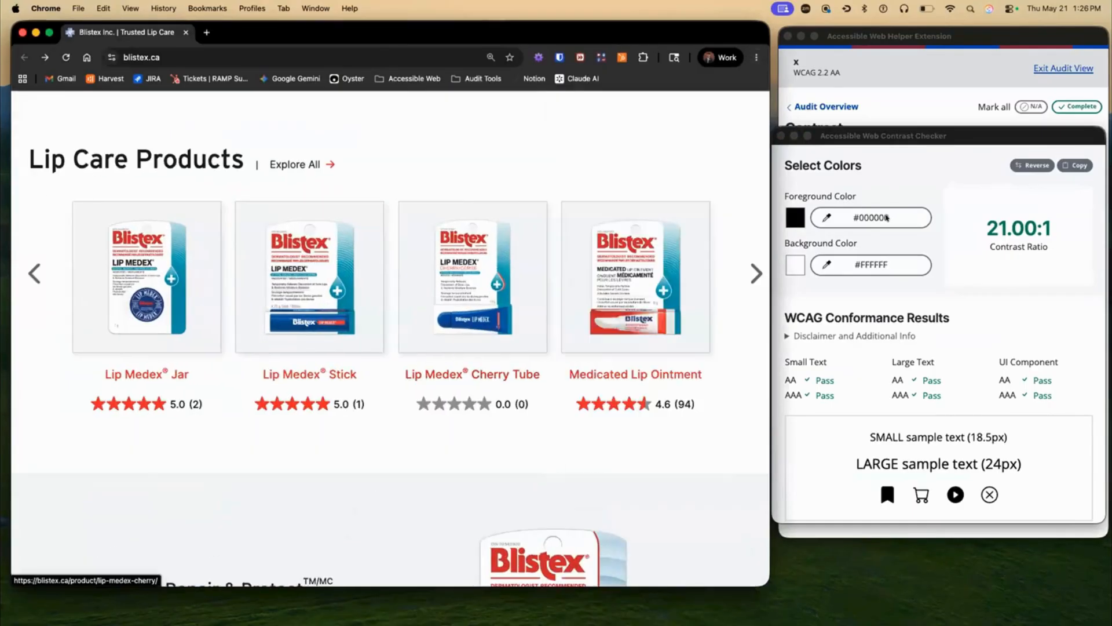
pyautogui.click(755, 56)
pyautogui.click(722, 289)
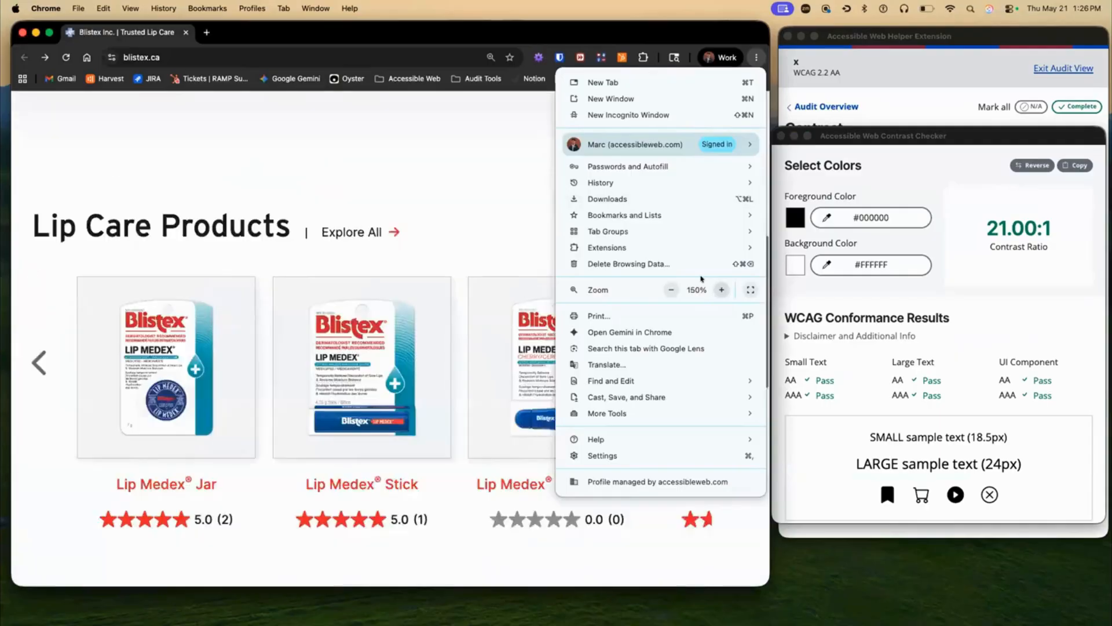
pyautogui.click(670, 287)
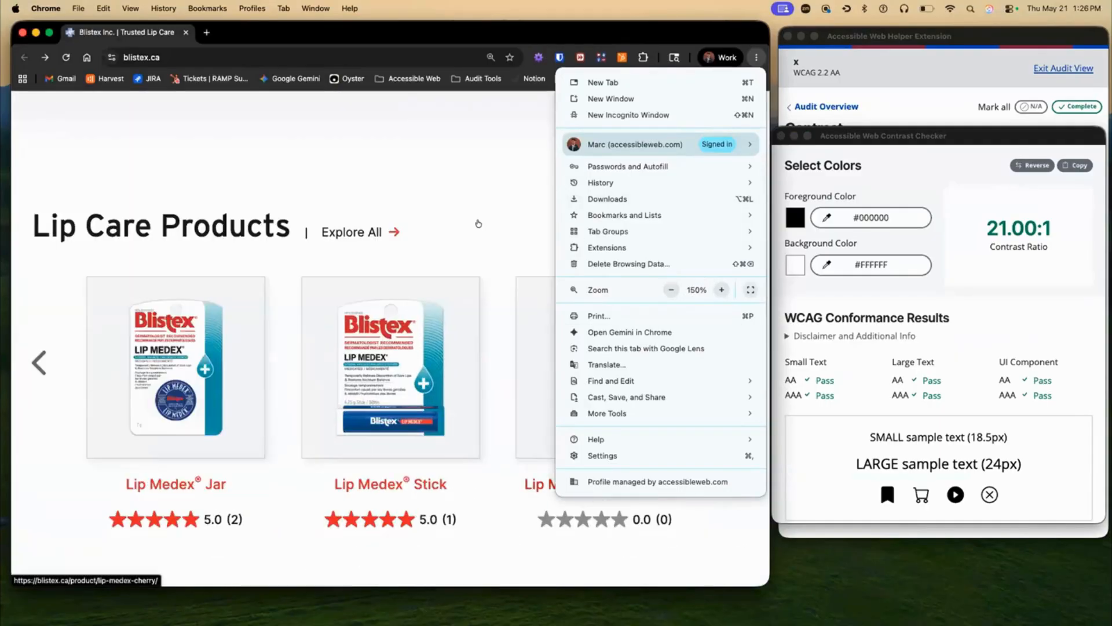
# Sample the Lip Medex Cherry Tube product name's red (#ed012a) as the foreground colour and review the conformance results against #FFFFFF
pyautogui.click(819, 222)
pyautogui.click(819, 222)
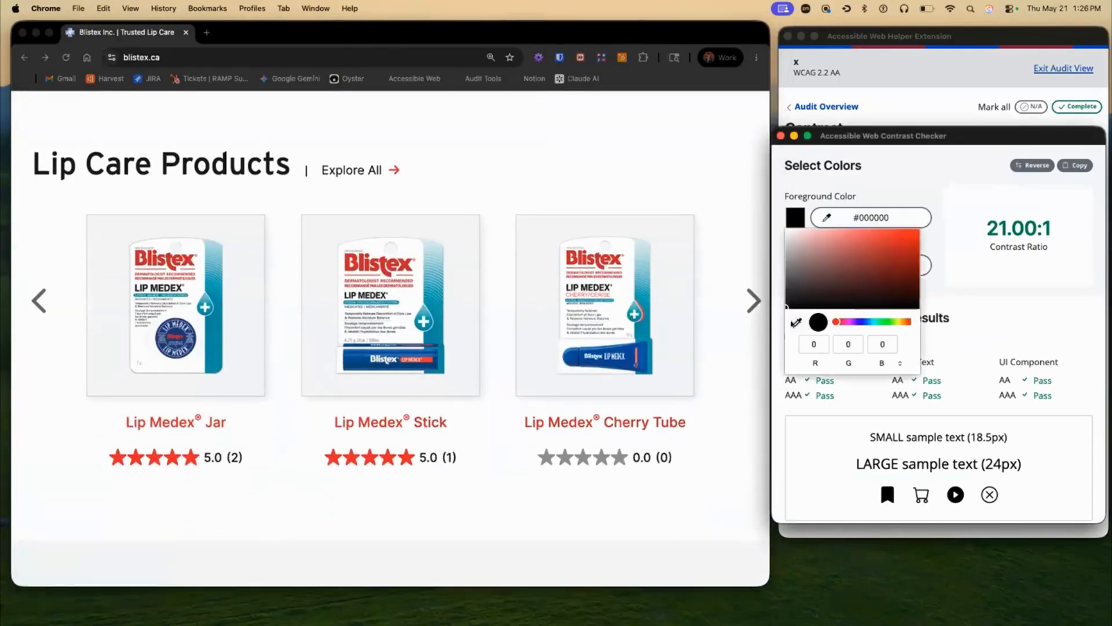
pyautogui.click(795, 322)
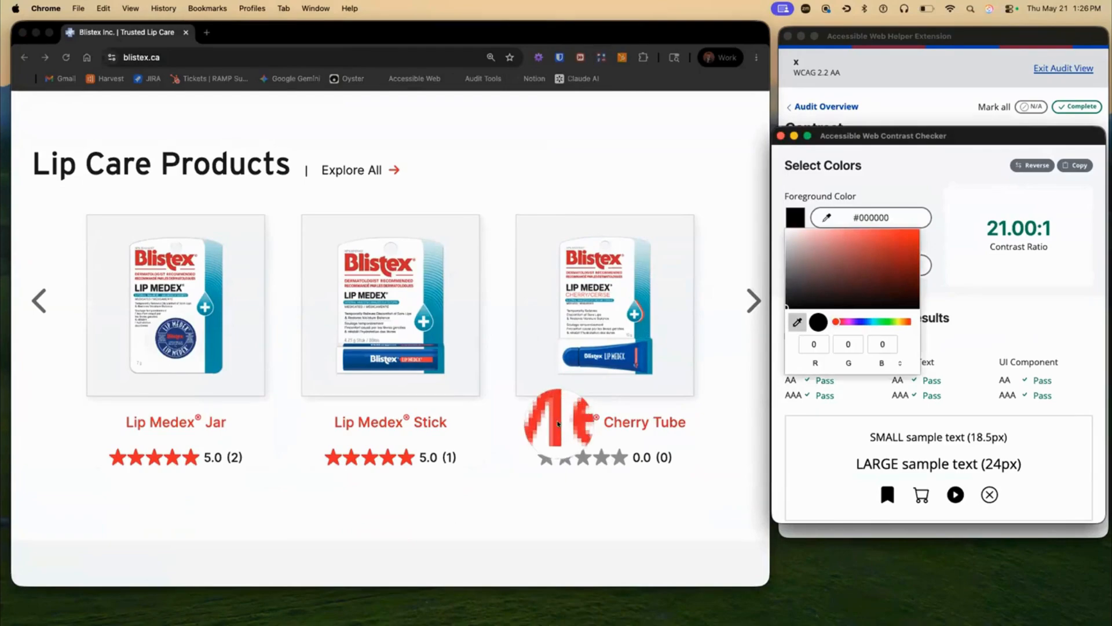
pyautogui.click(557, 424)
pyautogui.click(1012, 310)
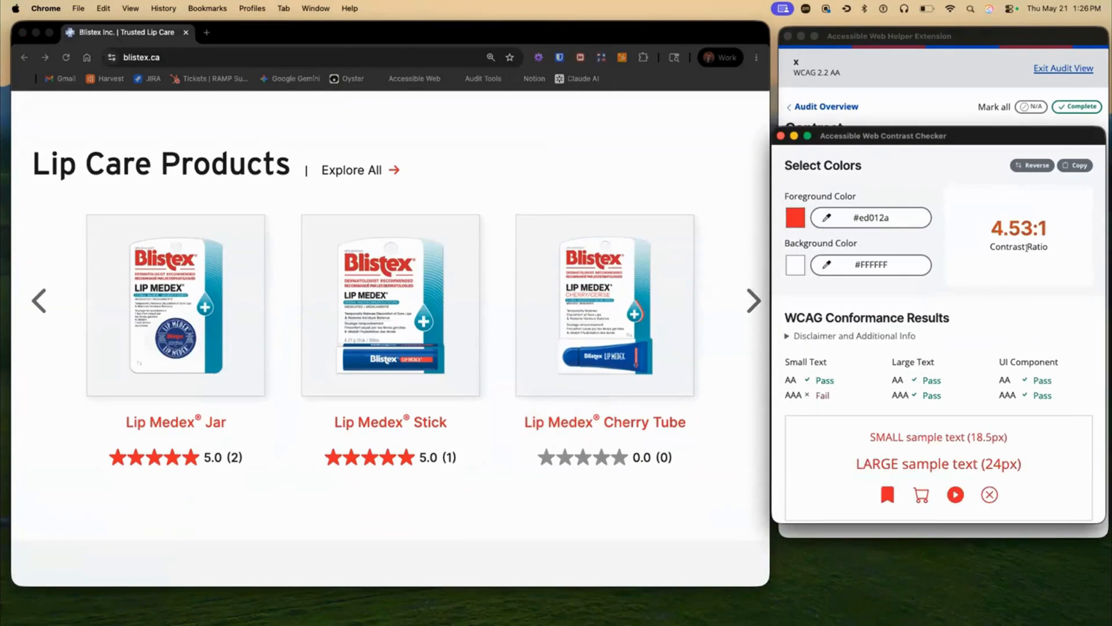
pyautogui.scroll(-1, 957, 243)
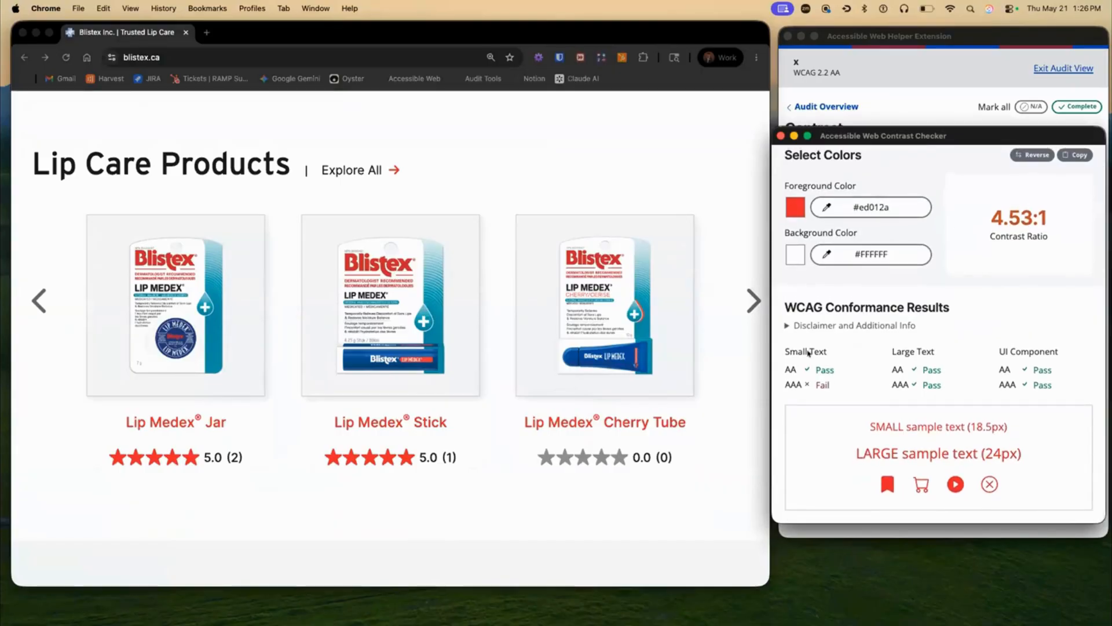
pyautogui.click(710, 453)
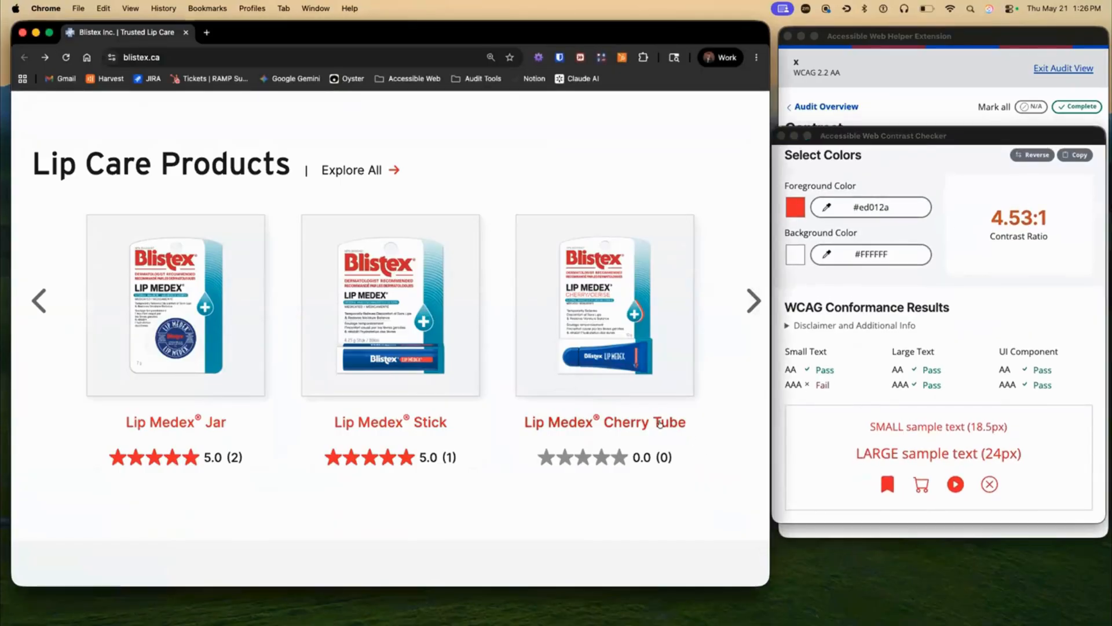
pyautogui.rightClick(347, 168)
pyautogui.click(532, 111)
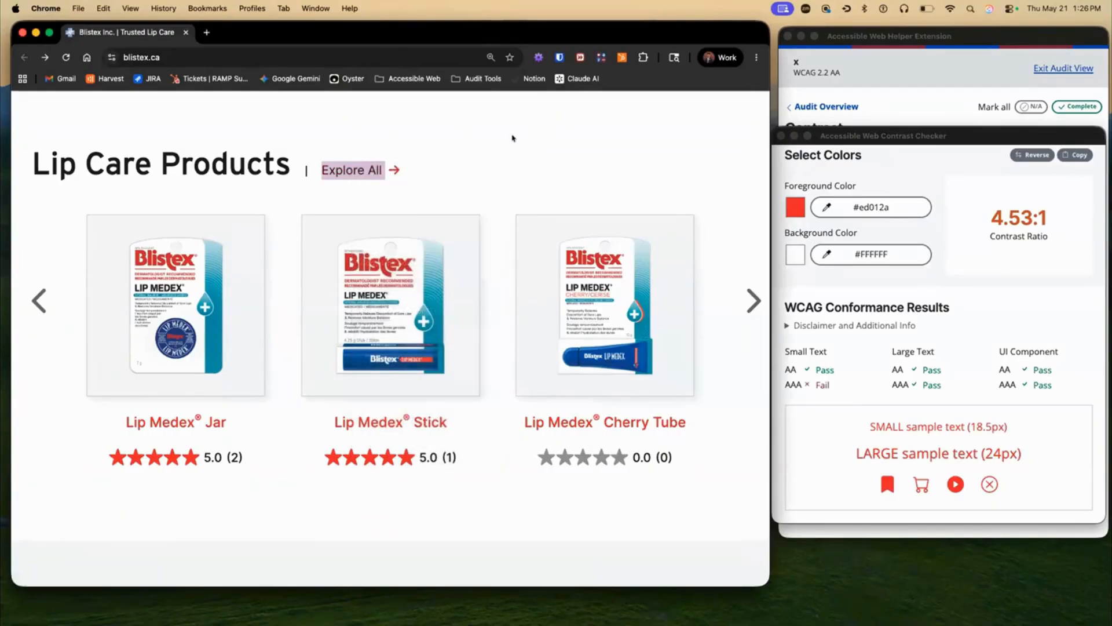
# Move keyboard focus forward and backward through the carousel products to examine their focus outlines, then clear the focus
pyautogui.press('Tab')
pyautogui.press('Tab')
pyautogui.hotkey('shift', 'Tab')
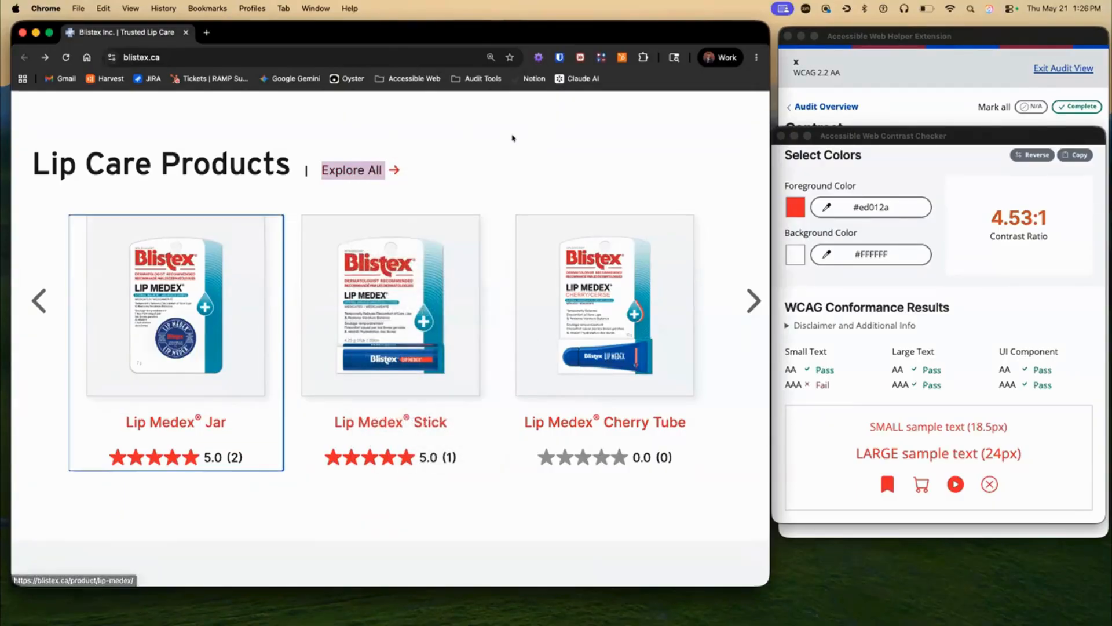
pyautogui.press('Tab')
pyautogui.press('Tab')
pyautogui.press('Tab')
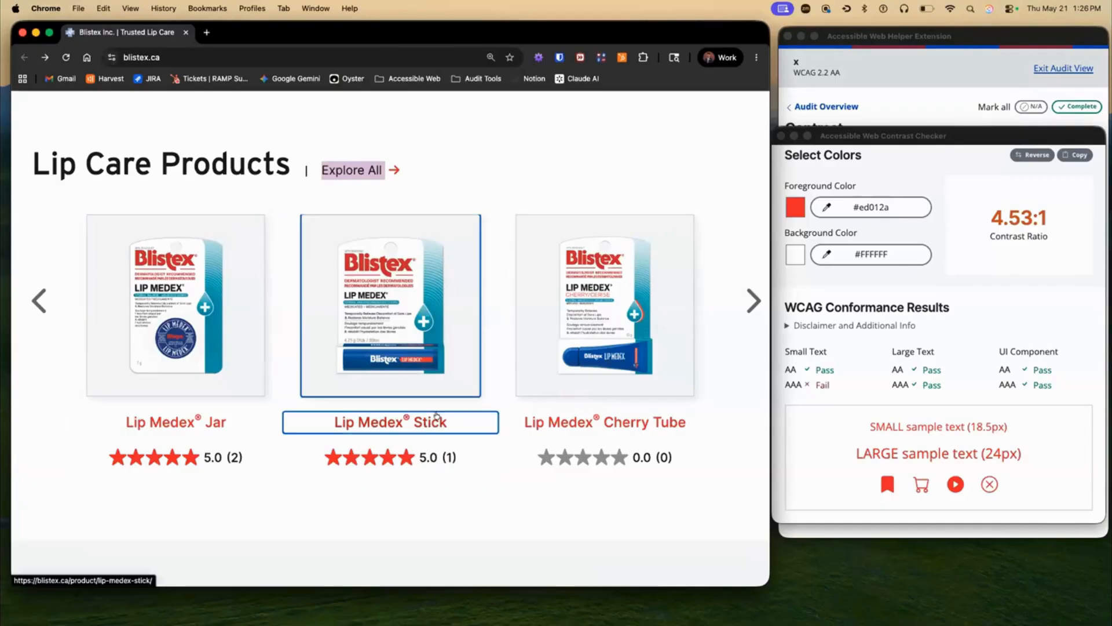
pyautogui.hotkey('shift', 'Tab')
pyautogui.hotkey('shift', 'Tab')
pyautogui.hotkey('shift', 'Tab')
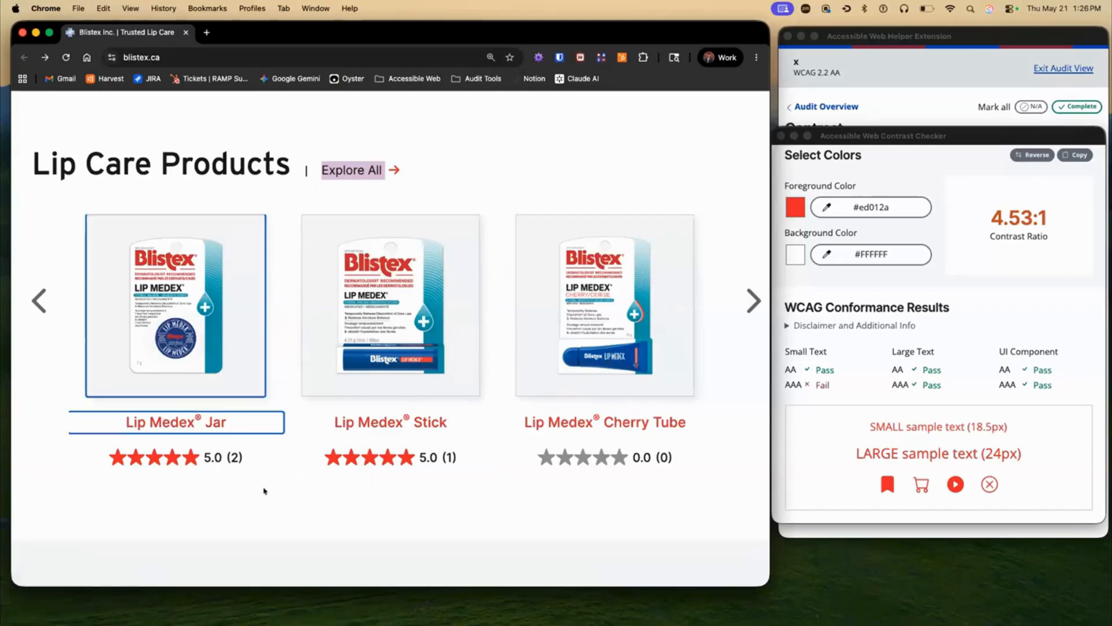
pyautogui.click(515, 150)
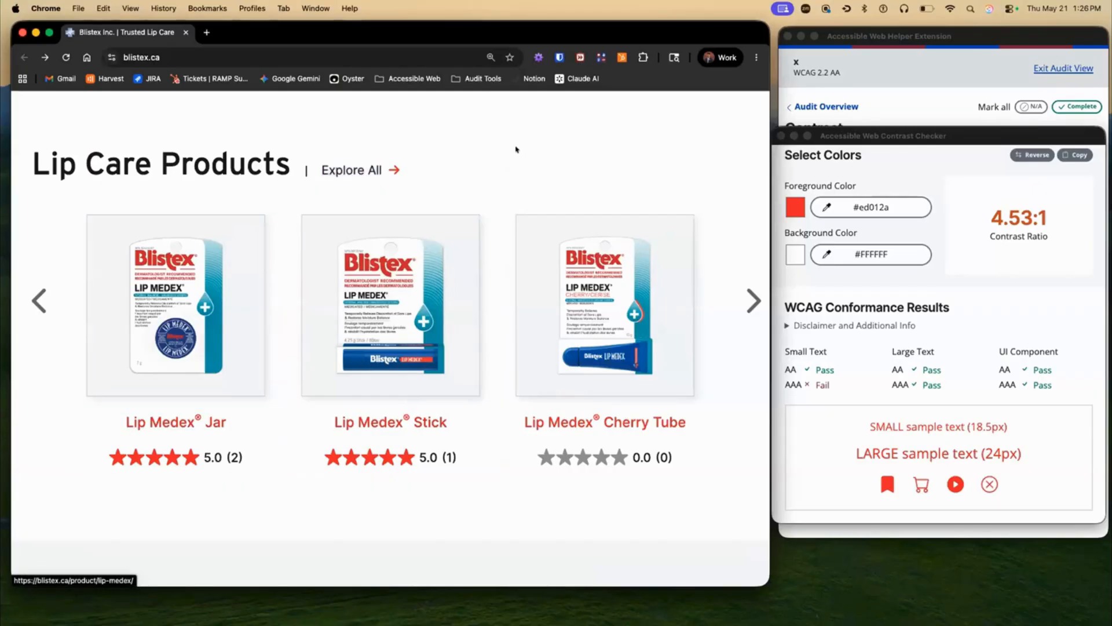
# Inspect the Lip Medex Stick name in the developer tools, widen the window and inspector pane, and select its product-name paragraph
pyautogui.rightClick(407, 423)
pyautogui.click(429, 556)
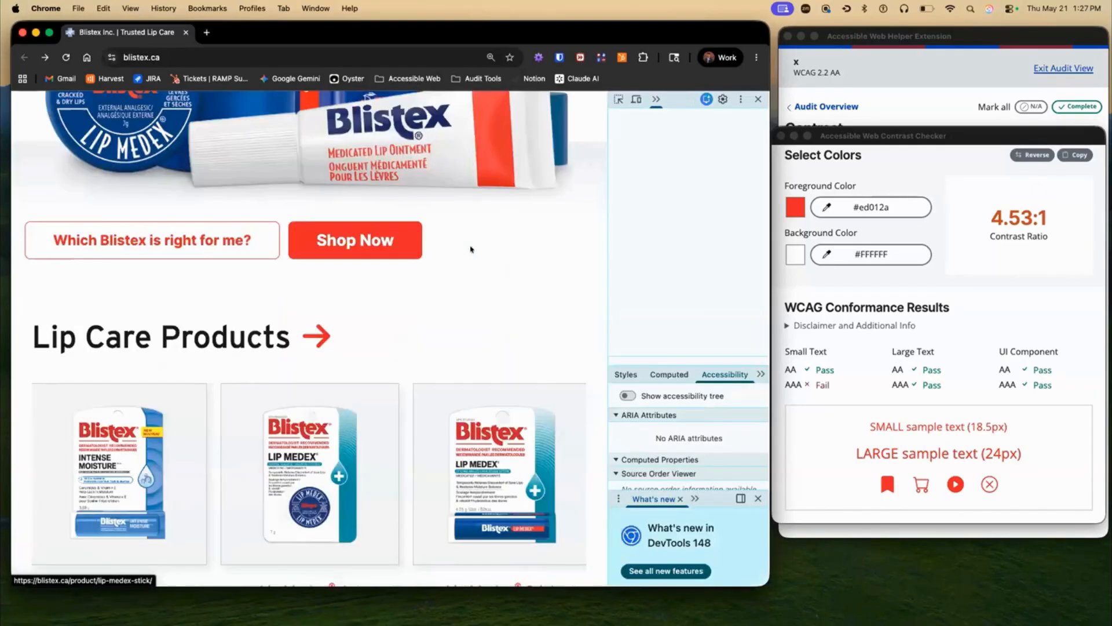
pyautogui.scroll(-2, 504, 364)
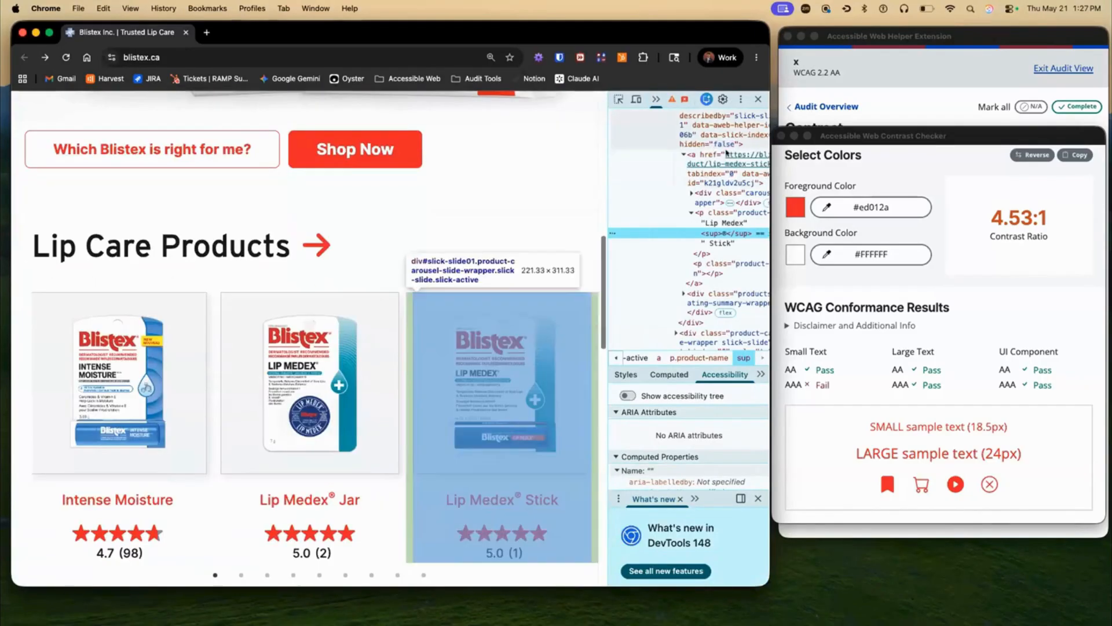
pyautogui.moveTo(770, 156); pyautogui.dragTo(820, 156)
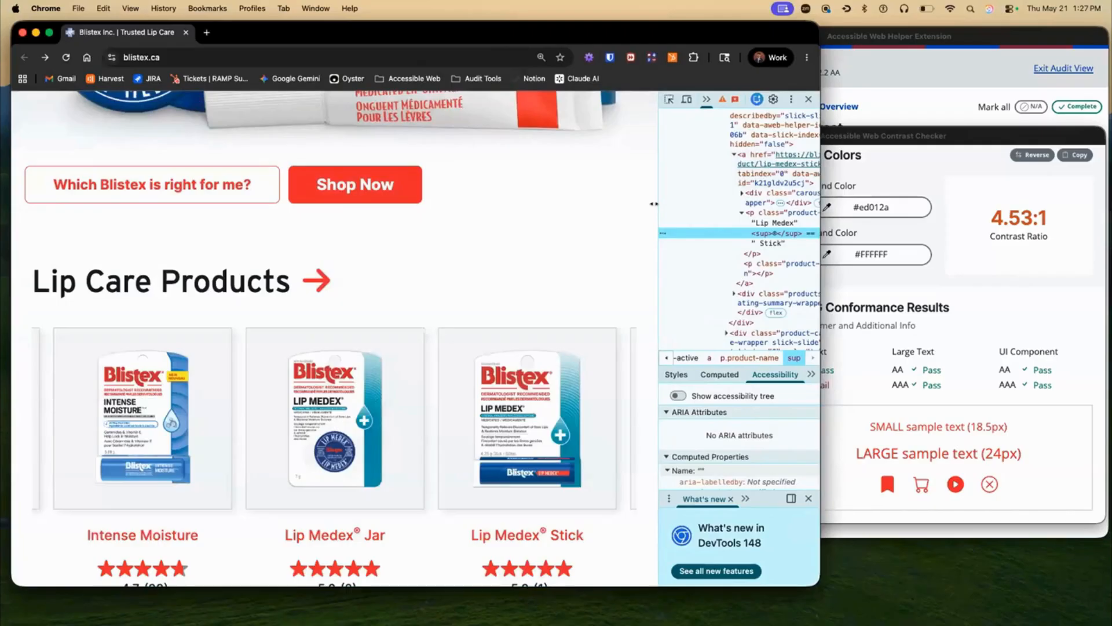
pyautogui.scroll(-1, 654, 204)
pyautogui.moveTo(654, 204); pyautogui.dragTo(620, 209)
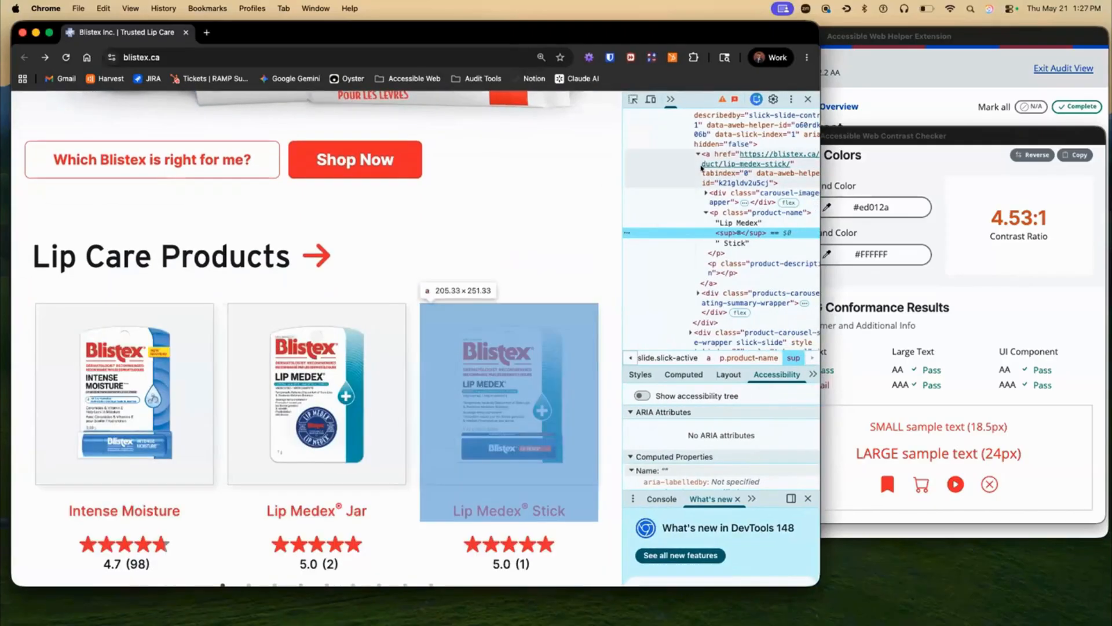
pyautogui.click(721, 212)
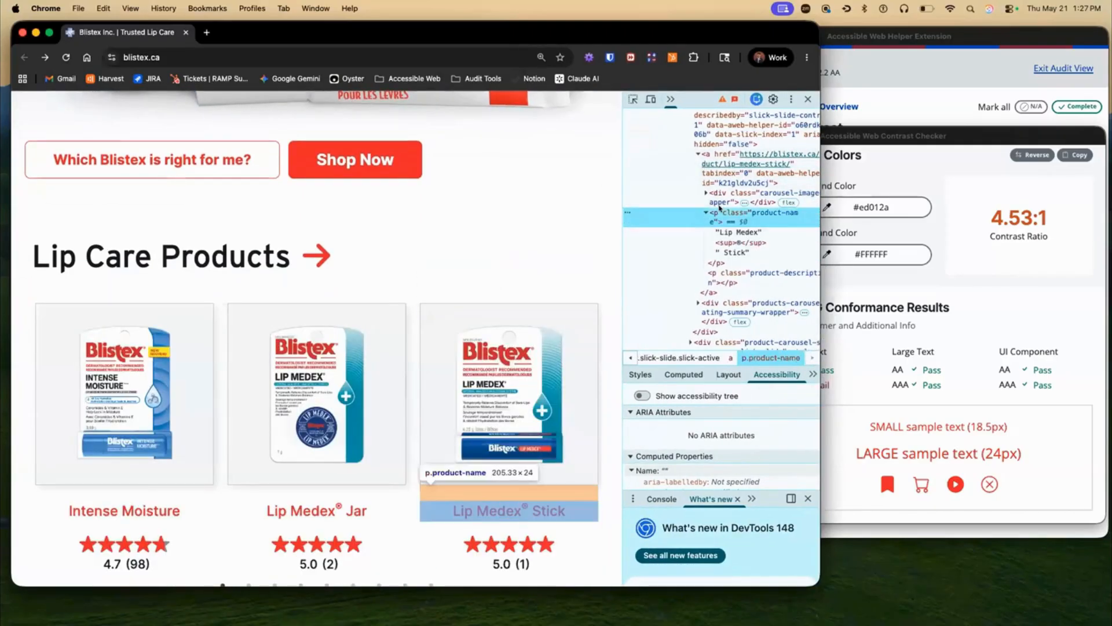
# Select the Lip Medex Stick product's link element in the inspector and force its :hover state
pyautogui.click(699, 176)
pyautogui.scroll(-1, 692, 446)
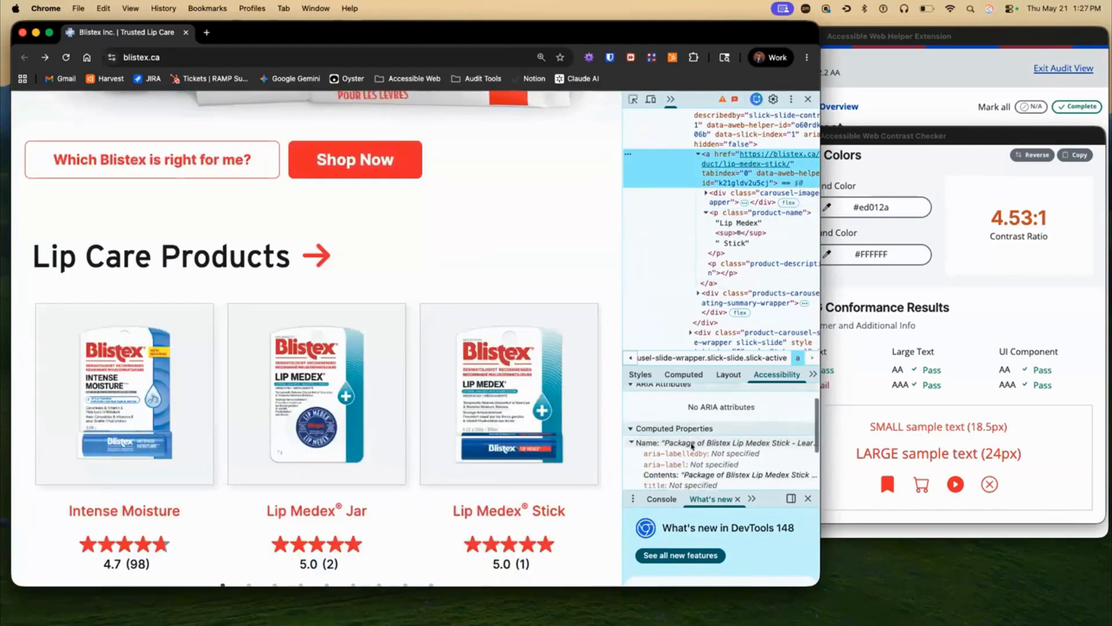
pyautogui.click(640, 374)
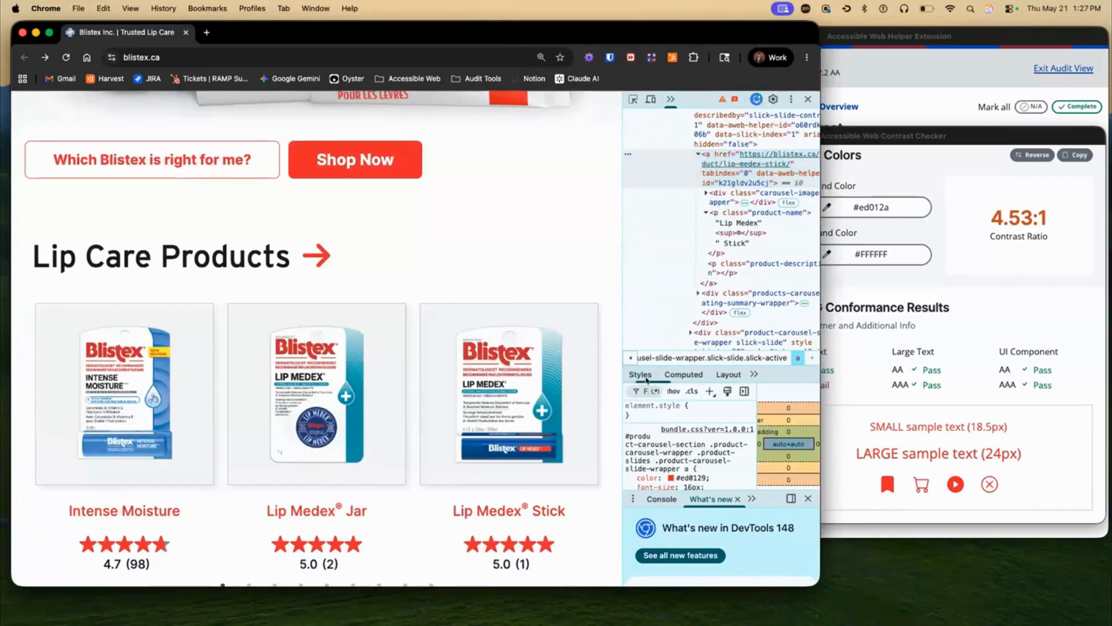
pyautogui.click(671, 391)
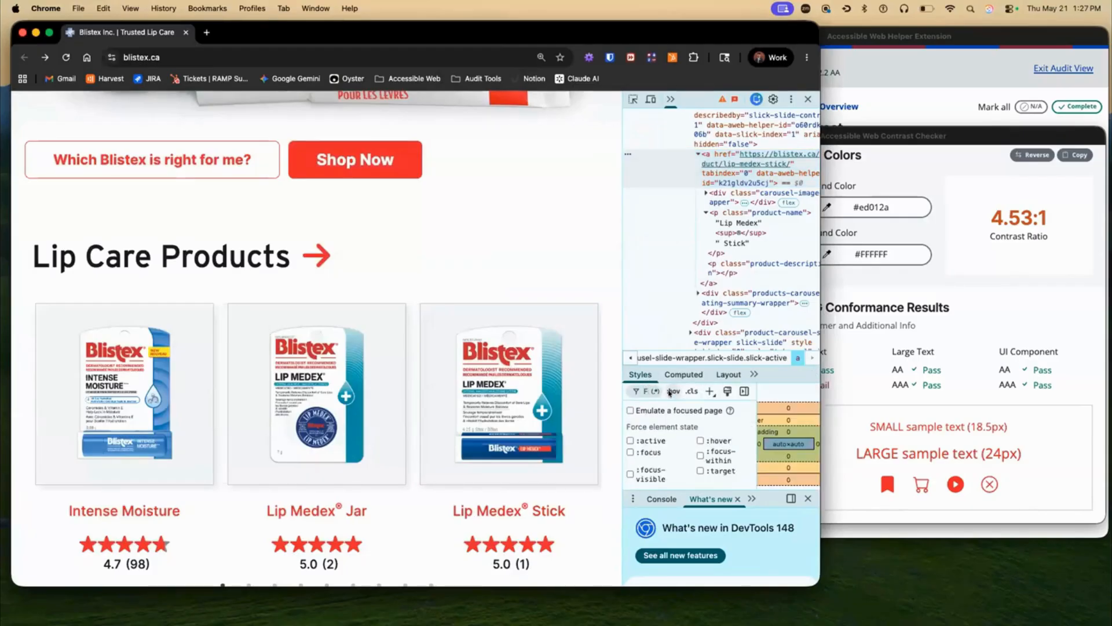
pyautogui.click(710, 442)
pyautogui.scroll(-3, 544, 471)
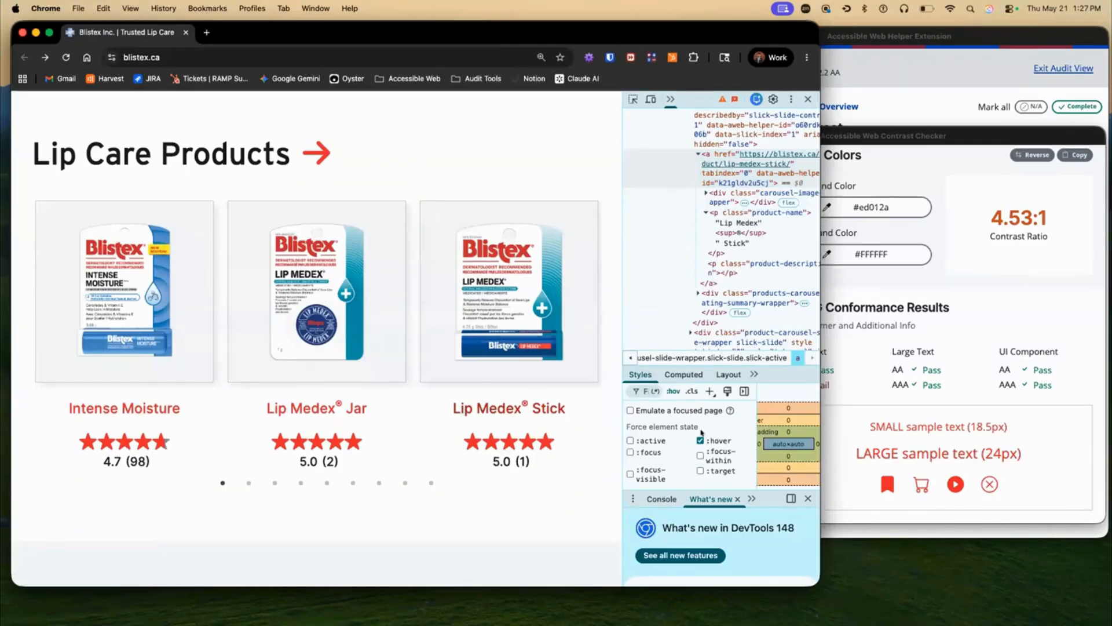
# Sample the hovered Lip Medex Stick name's dark red (#b4001e) as the contrast checker's foreground colour and review the conformance results
pyautogui.click(906, 278)
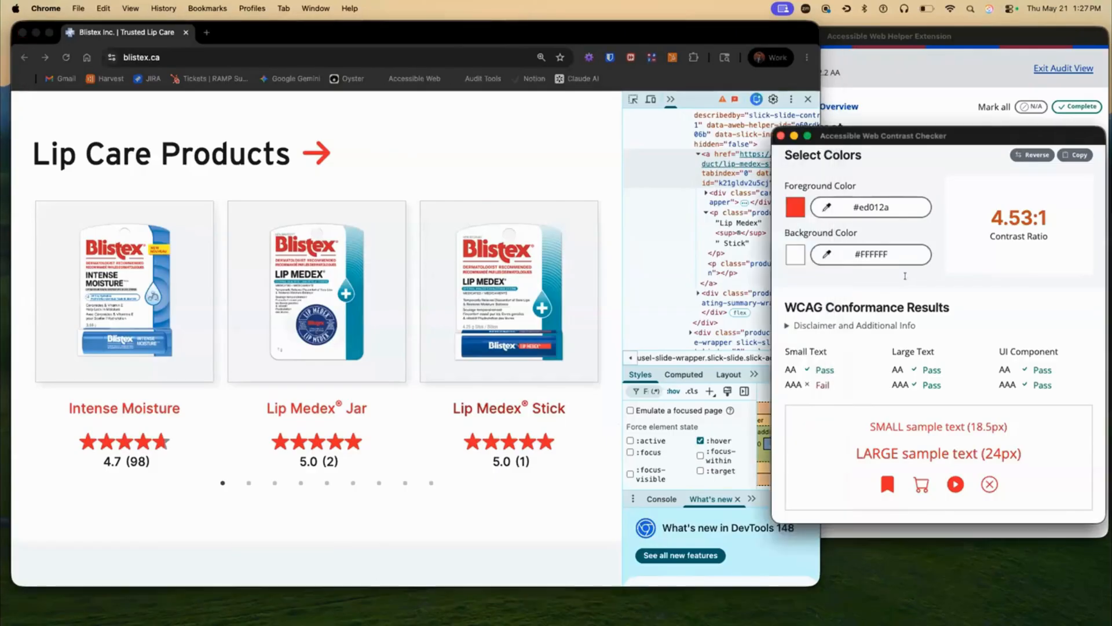
pyautogui.click(826, 208)
pyautogui.click(797, 313)
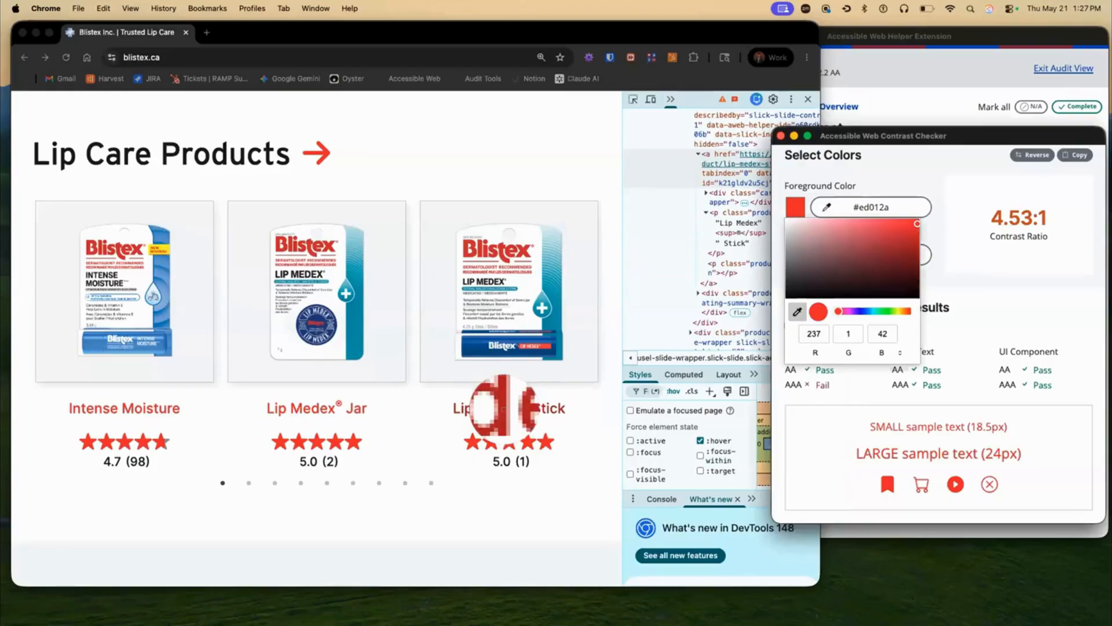
pyautogui.click(504, 409)
pyautogui.click(823, 194)
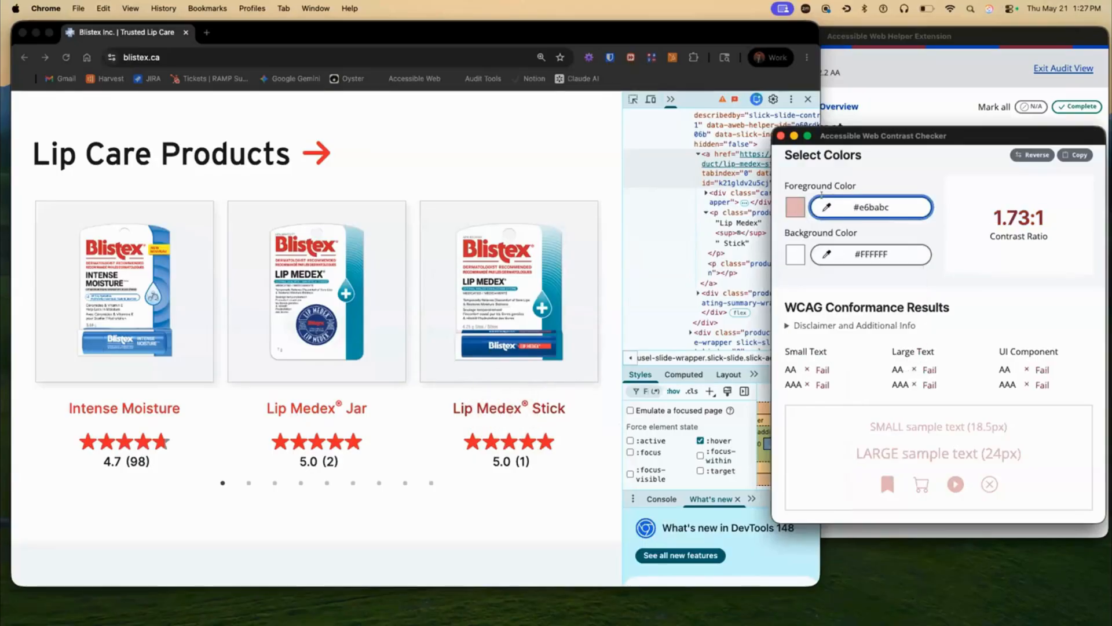
pyautogui.click(824, 207)
pyautogui.click(797, 312)
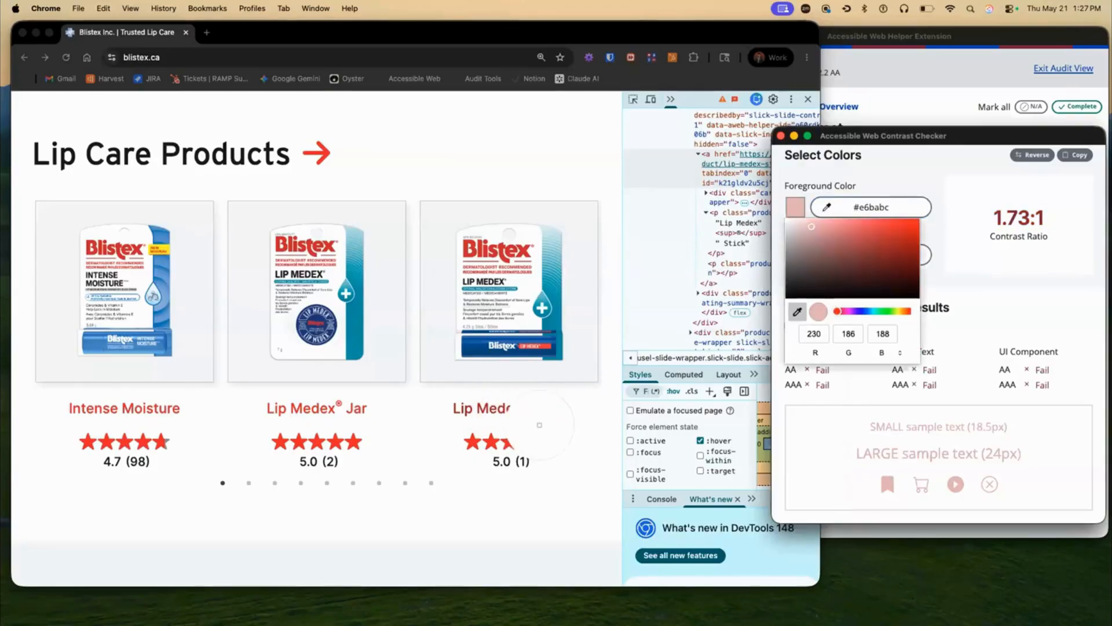
pyautogui.click(541, 406)
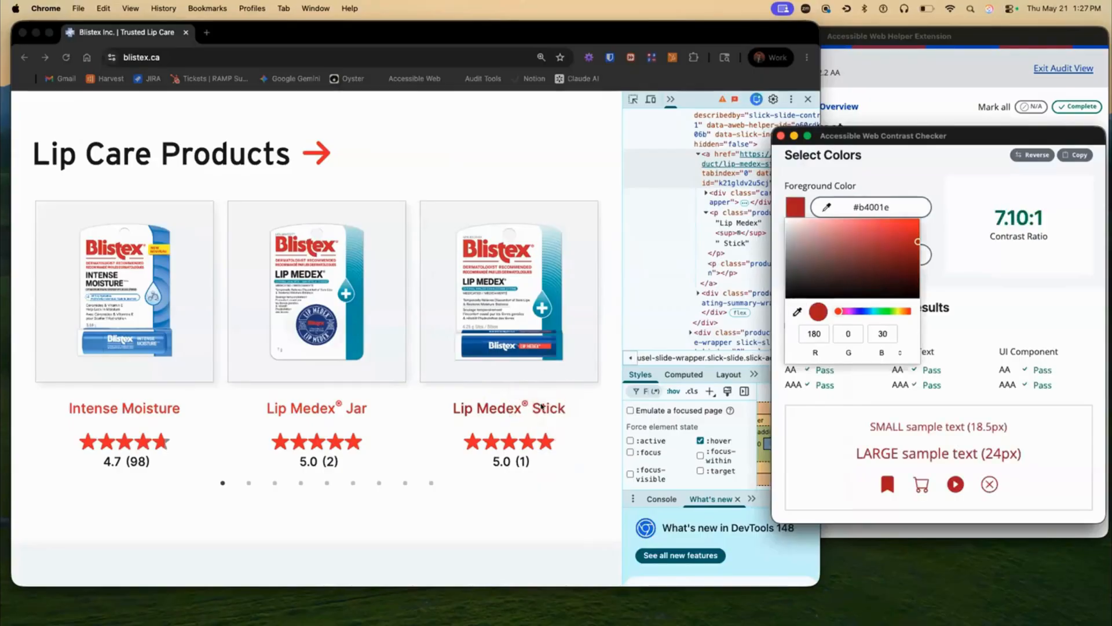
pyautogui.click(903, 175)
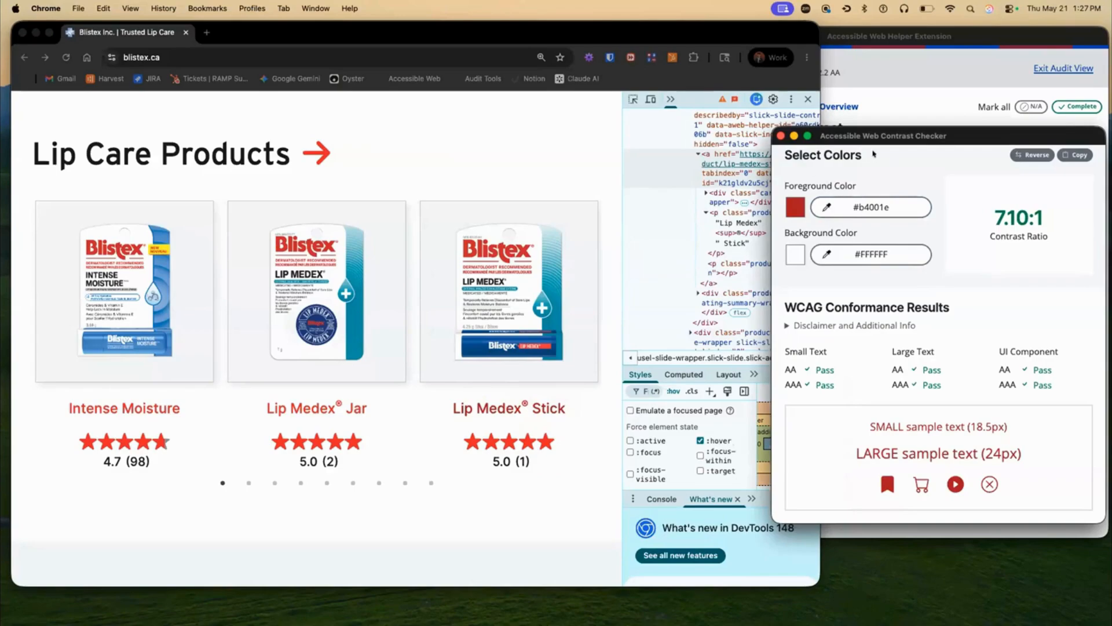
# Compare the Lip Medex Stick name's forced hover colour with the neighbouring product names, and close the developer tools
pyautogui.click(794, 37)
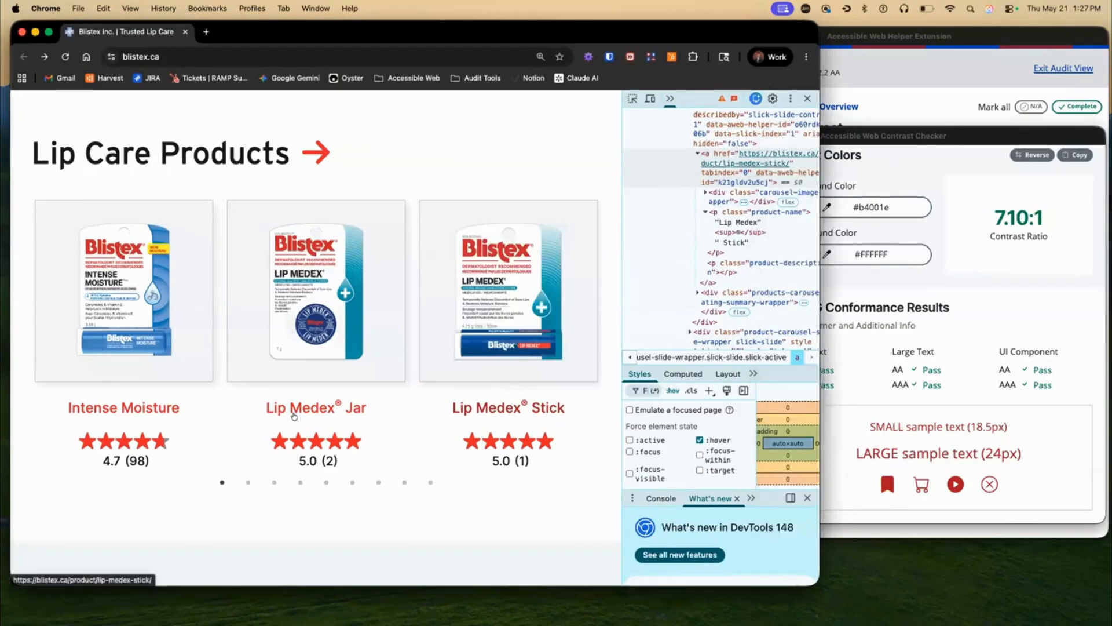
pyautogui.scroll(-3, 296, 416)
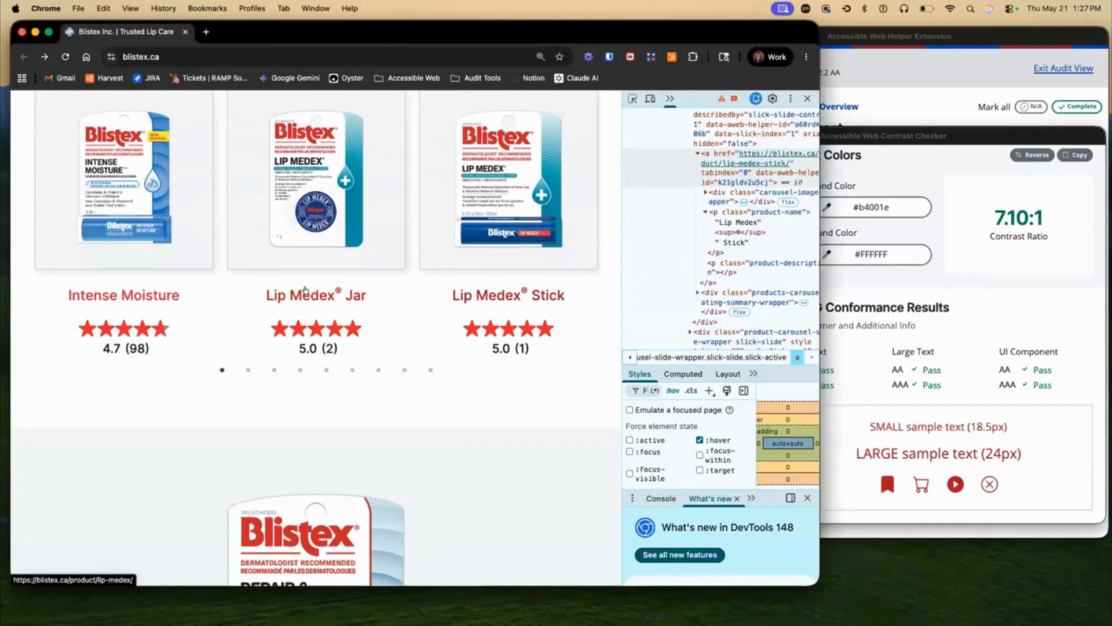
pyautogui.scroll(4, 305, 290)
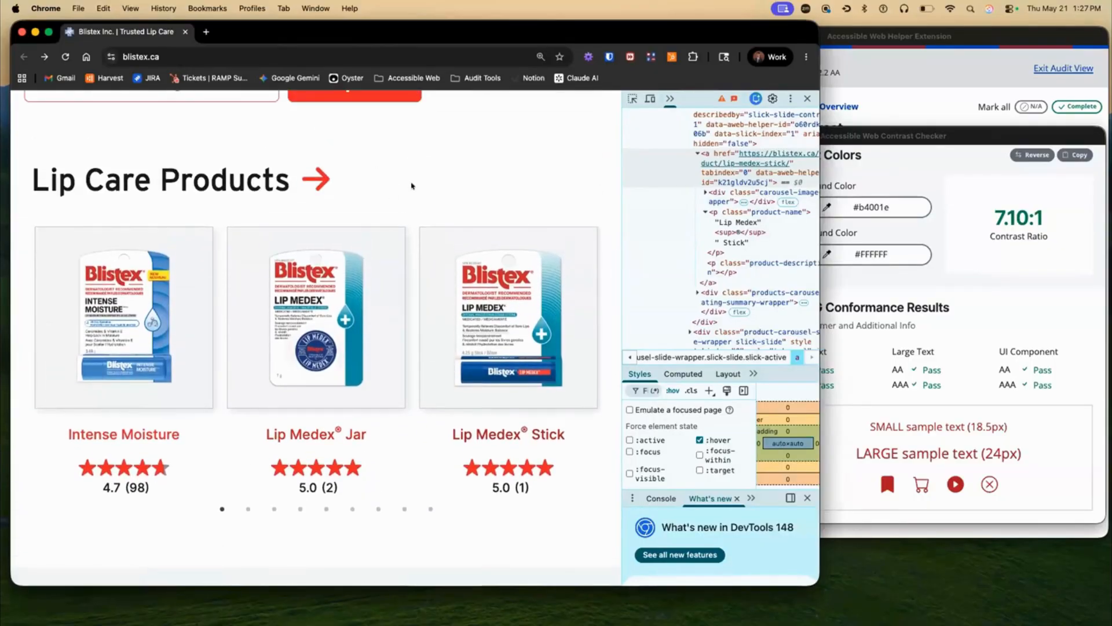
pyautogui.press('Tab')
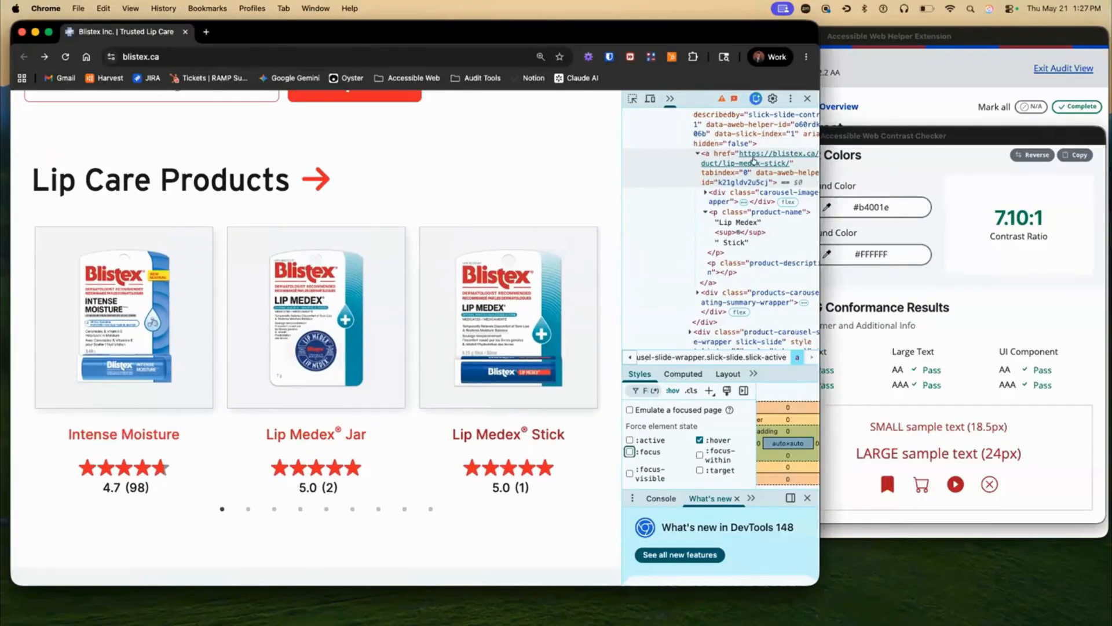
pyautogui.click(807, 99)
# Inspect the Lip Medex Stick product again and force the :hover and :focus-visible states on its link element
pyautogui.rightClick(433, 283)
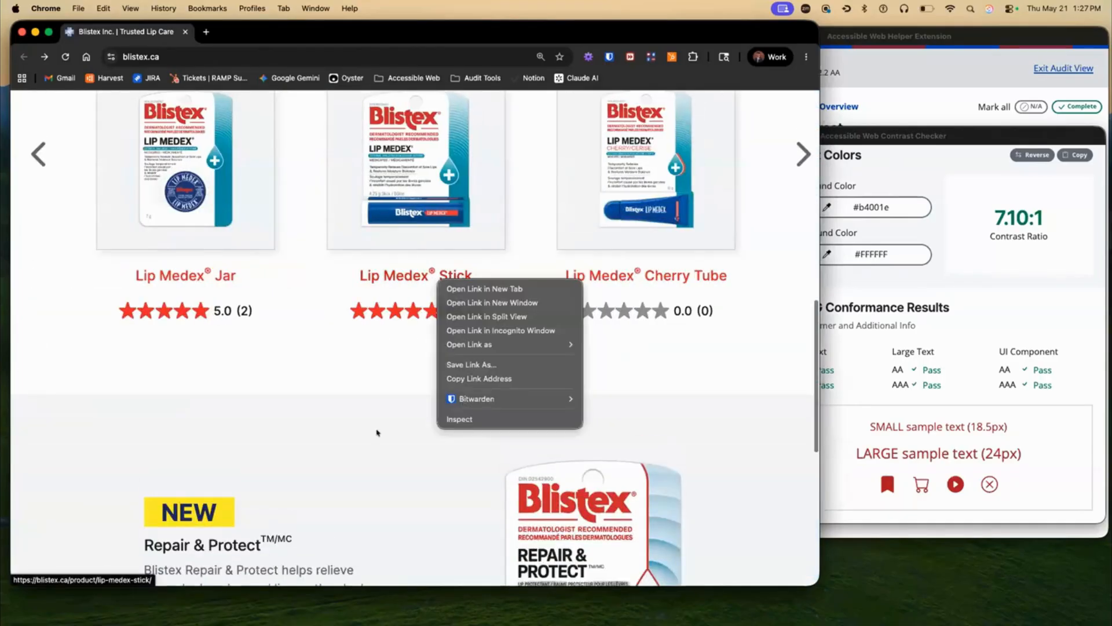
pyautogui.click(451, 419)
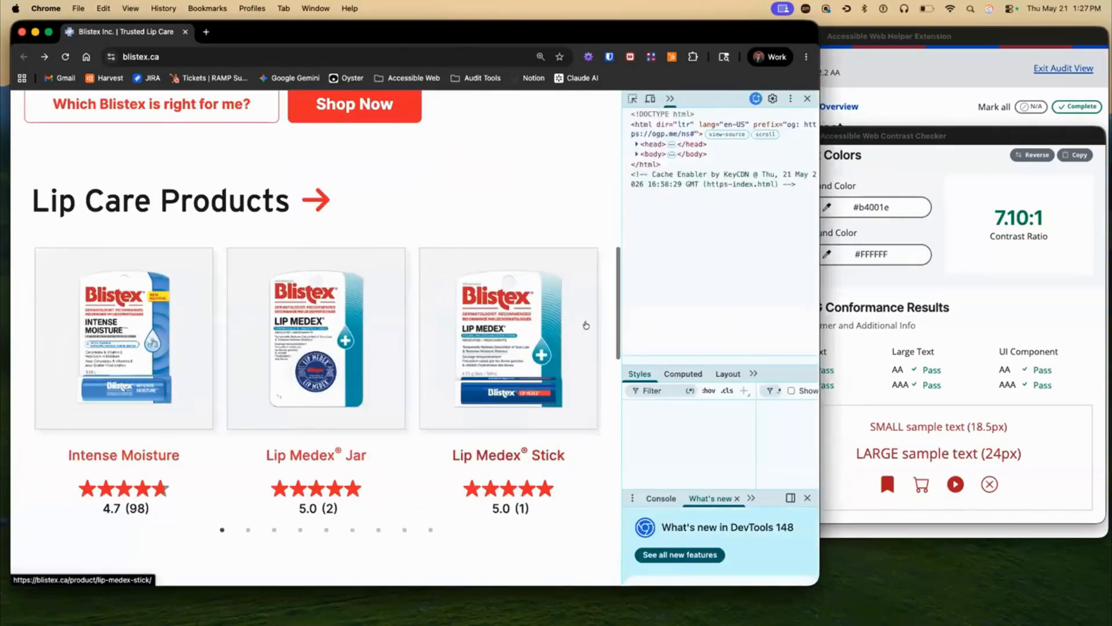
pyautogui.click(753, 374)
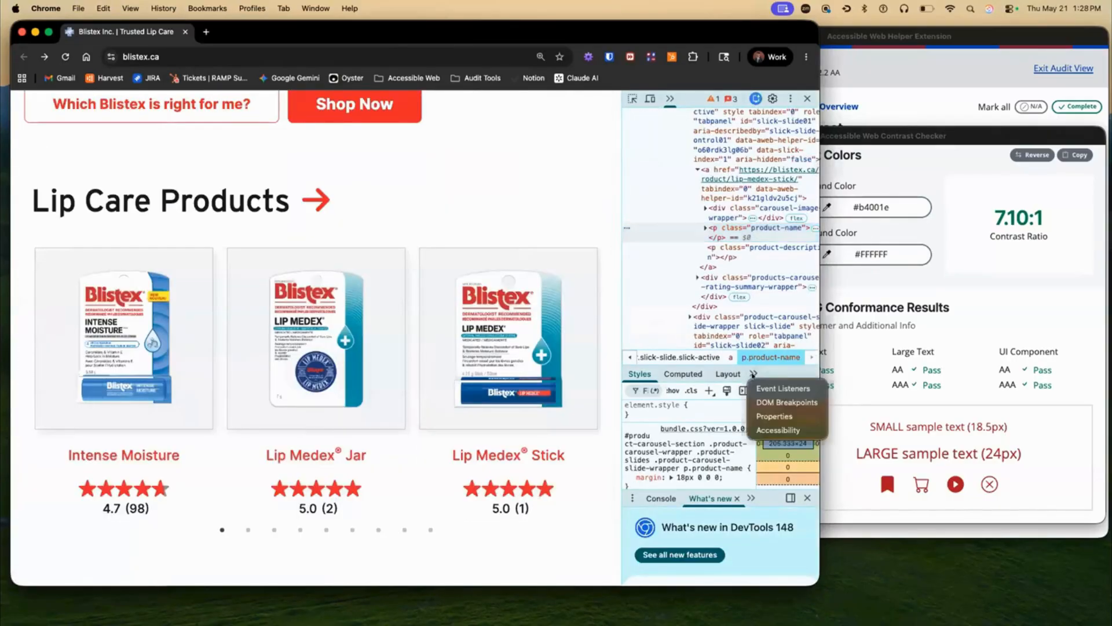
pyautogui.click(634, 377)
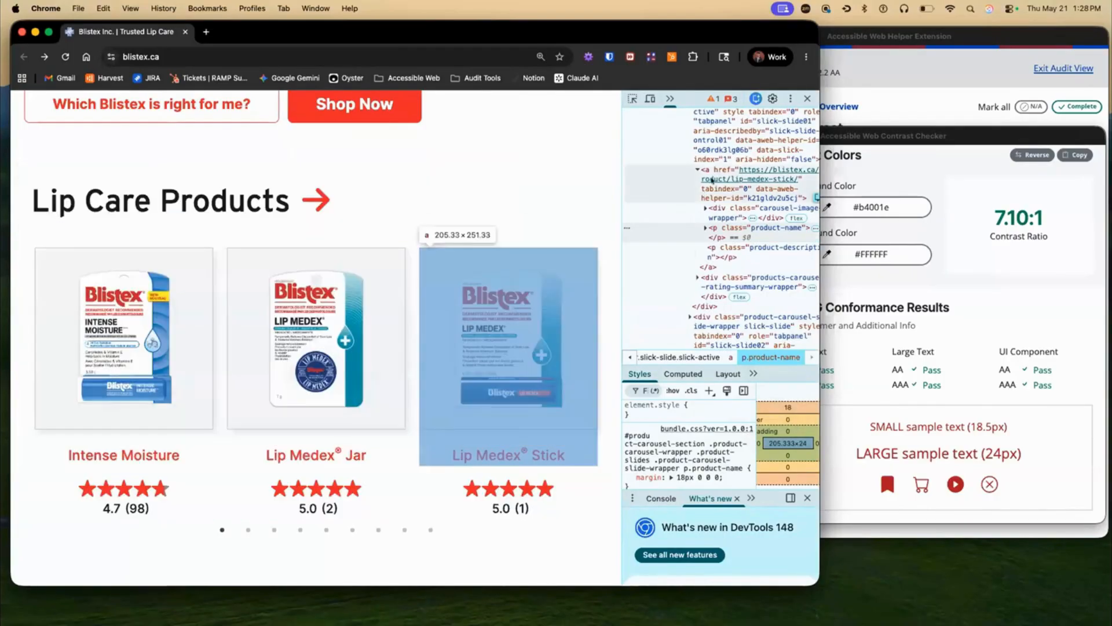
pyautogui.click(707, 171)
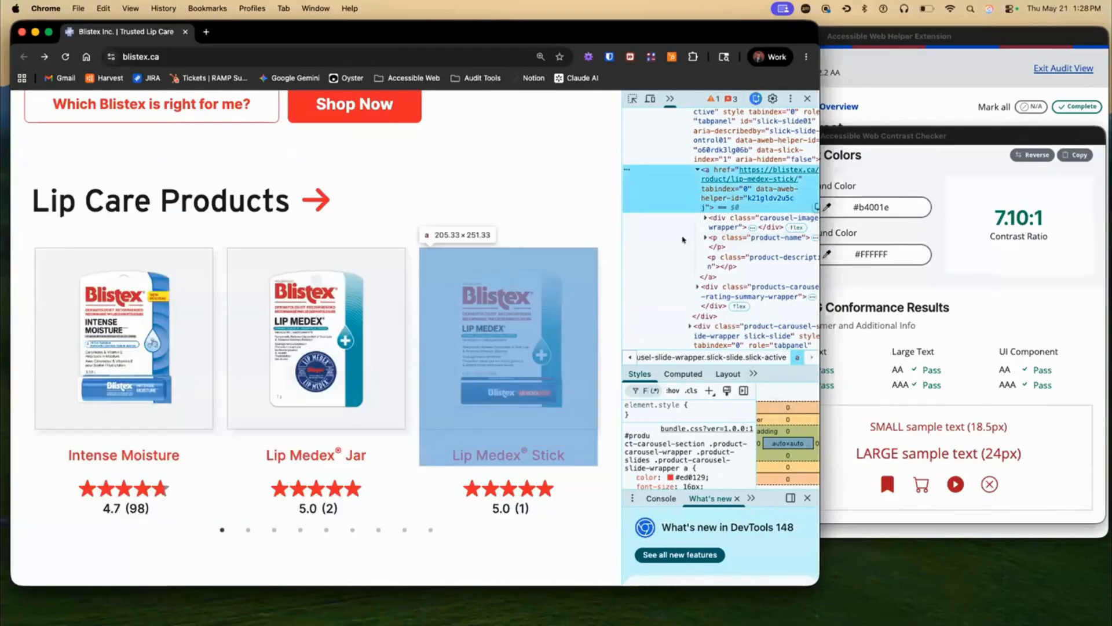
pyautogui.click(671, 391)
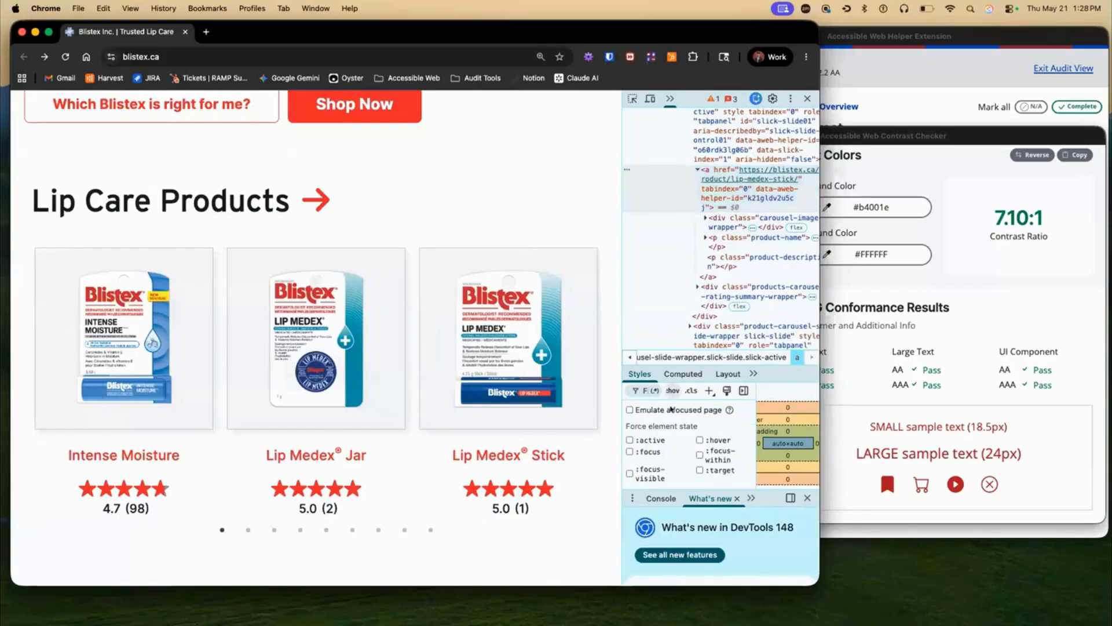
pyautogui.click(711, 440)
pyautogui.click(651, 473)
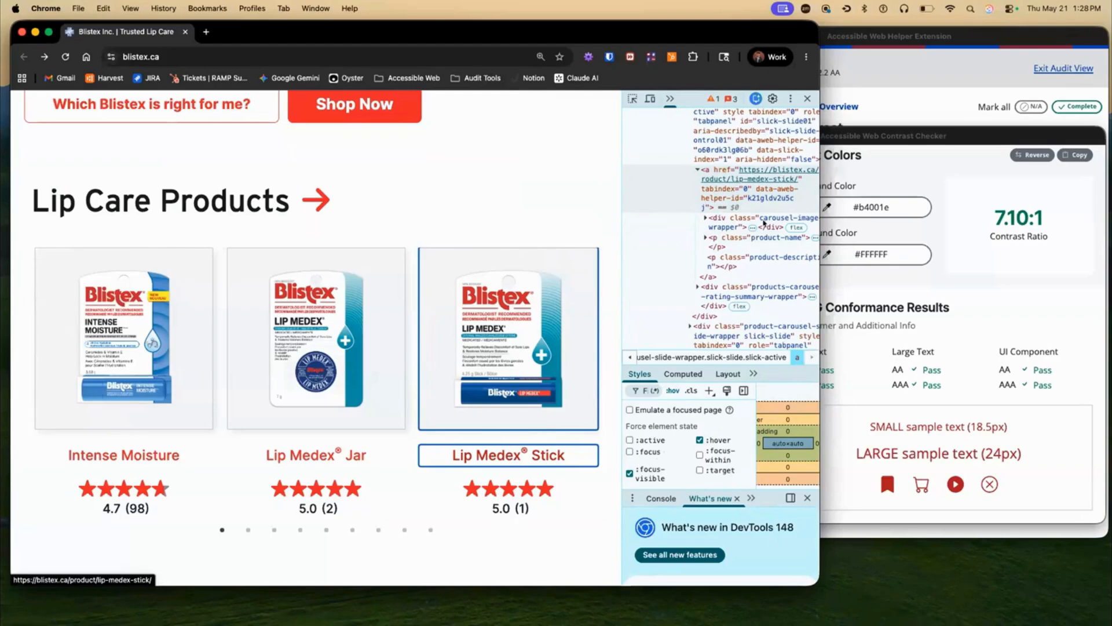
# Sample the blue focus outline (#025fcc) around Lip Medex Stick as the foreground colour and review the conformance results against #FFFFFF
pyautogui.click(887, 173)
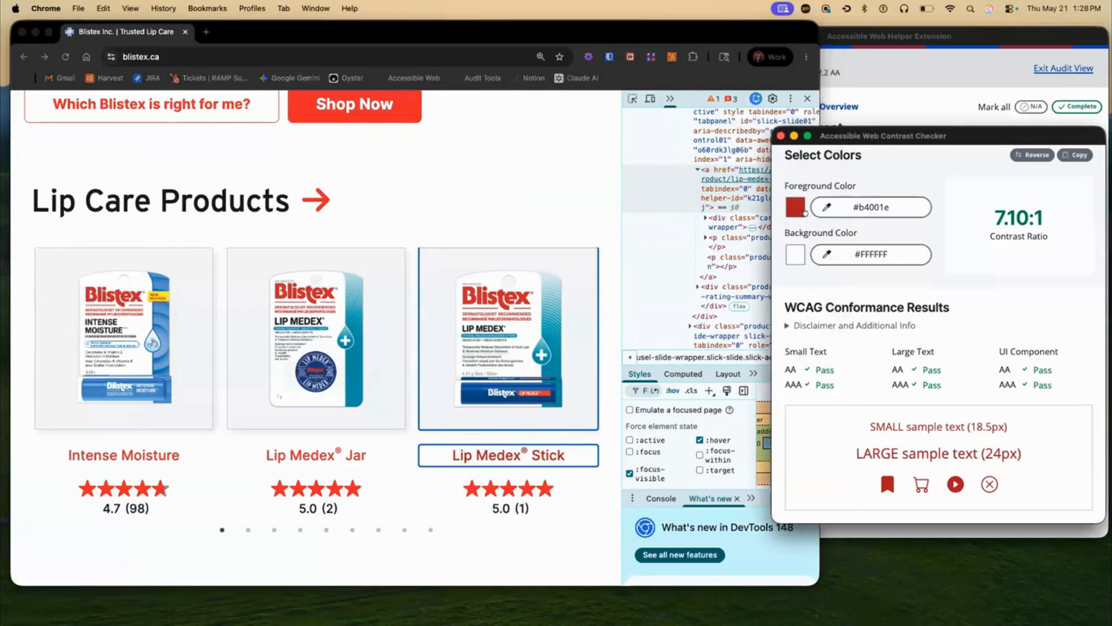
pyautogui.click(798, 207)
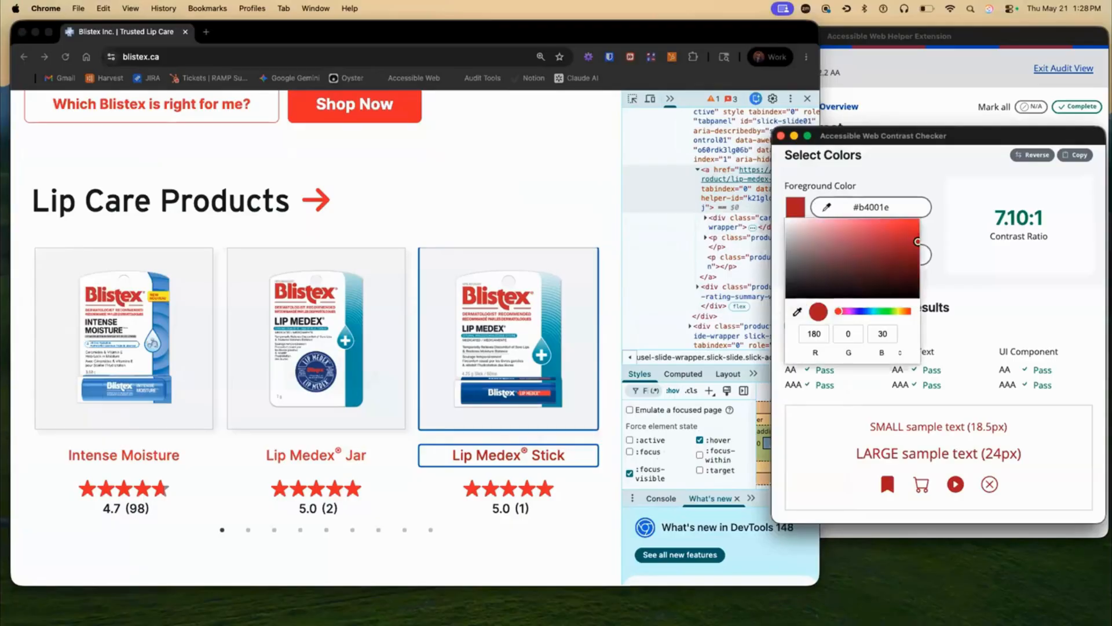
pyautogui.click(797, 312)
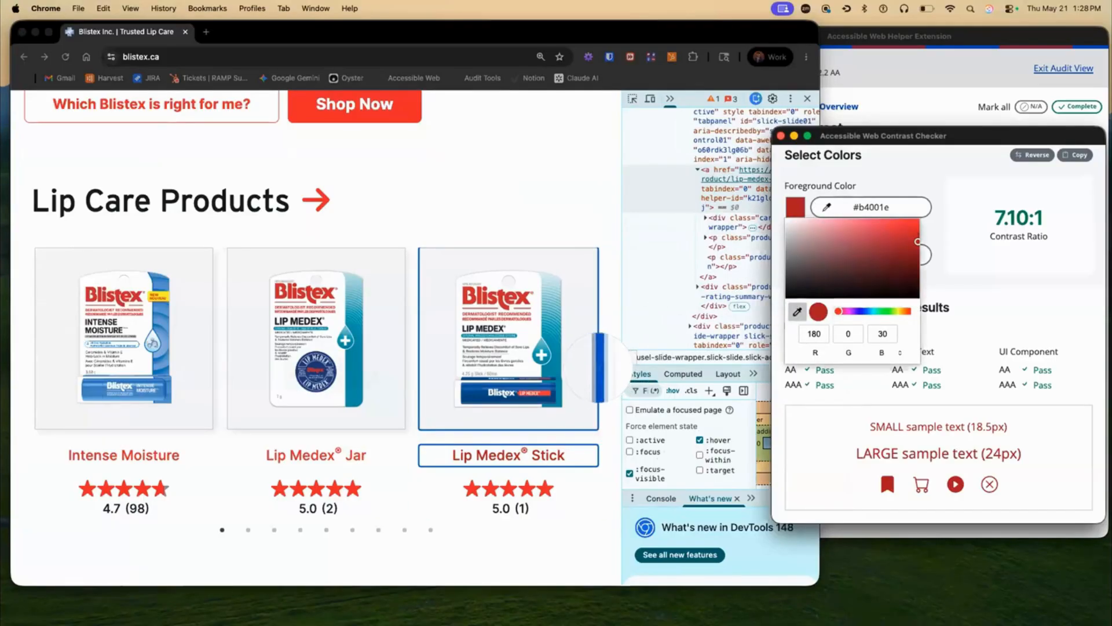
pyautogui.click(600, 368)
pyautogui.click(908, 174)
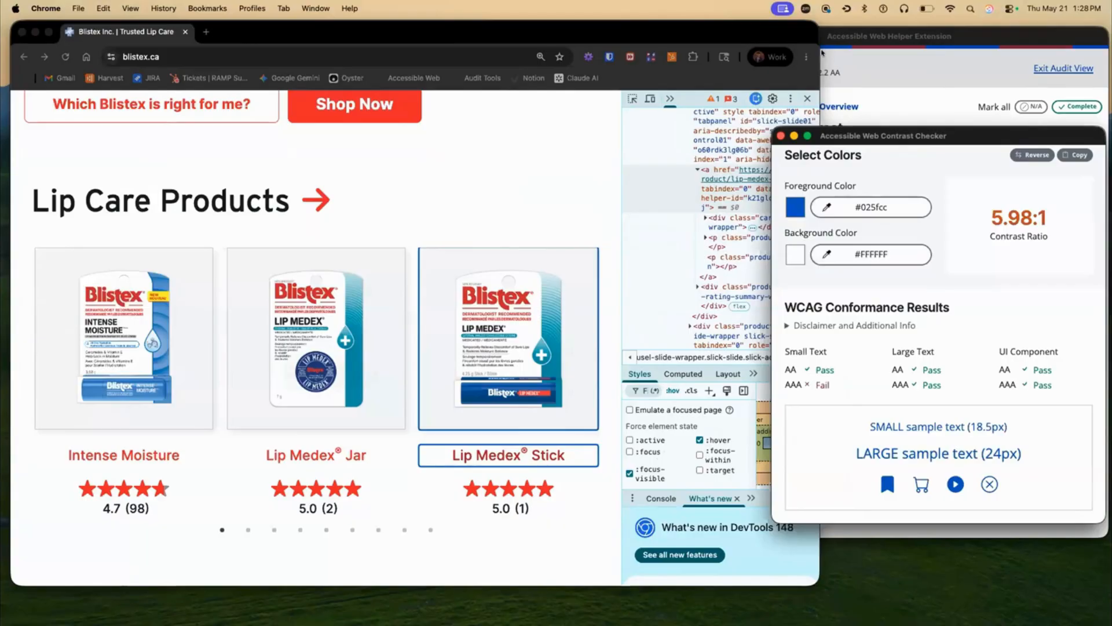
# Narrow the browser window, bring the audit's Contrast checklist to the front, and close the developer tools
pyautogui.moveTo(803, 23); pyautogui.dragTo(755, 27)
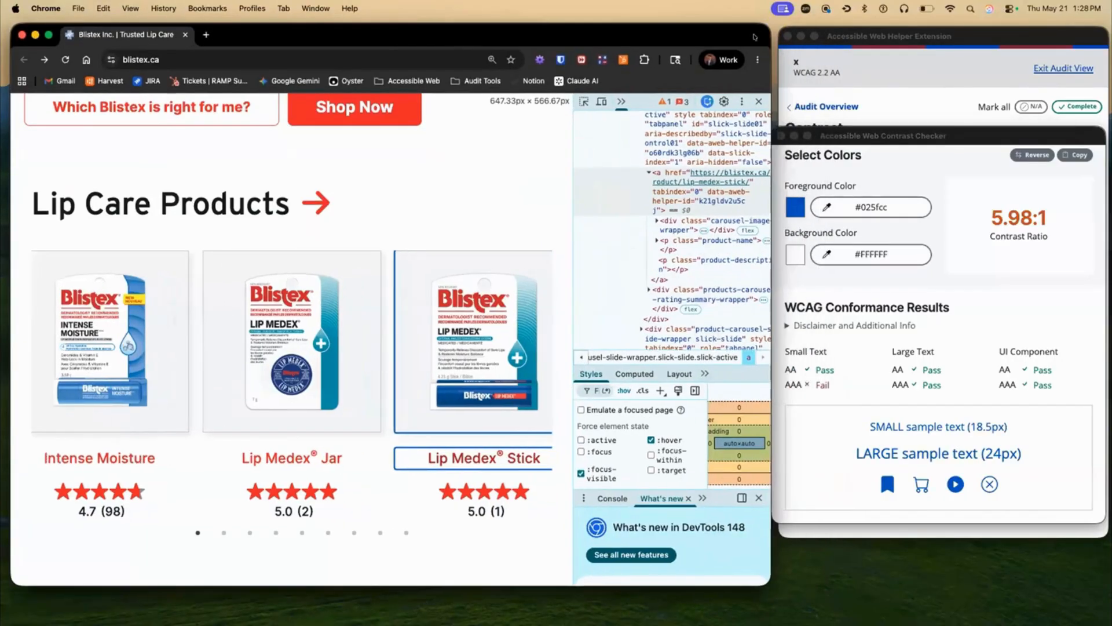
pyautogui.click(884, 97)
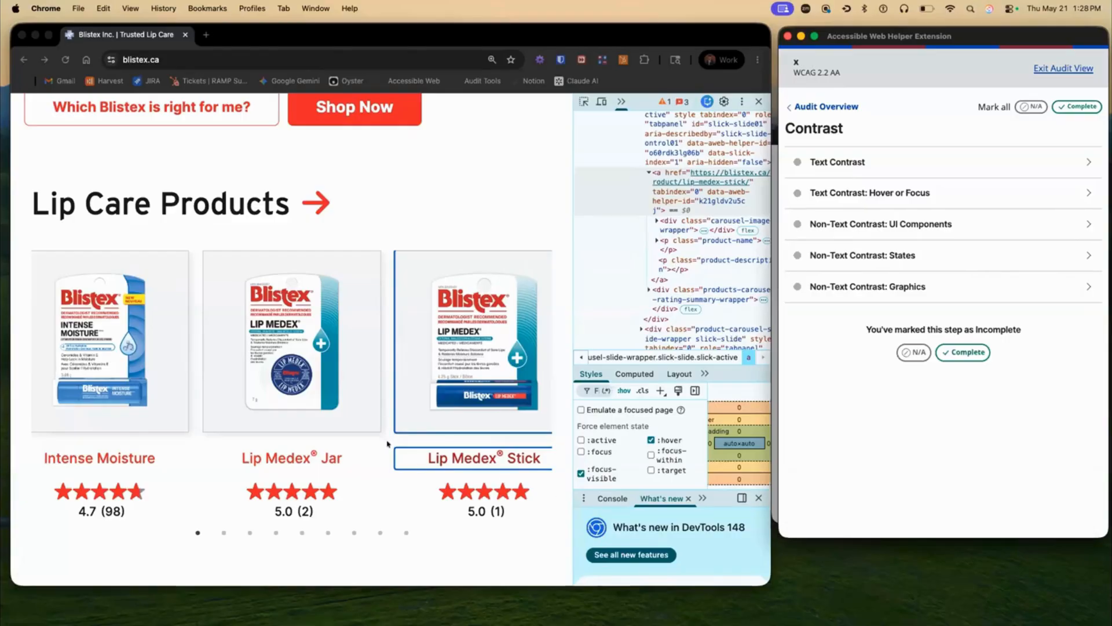
pyautogui.scroll(-1, 425, 539)
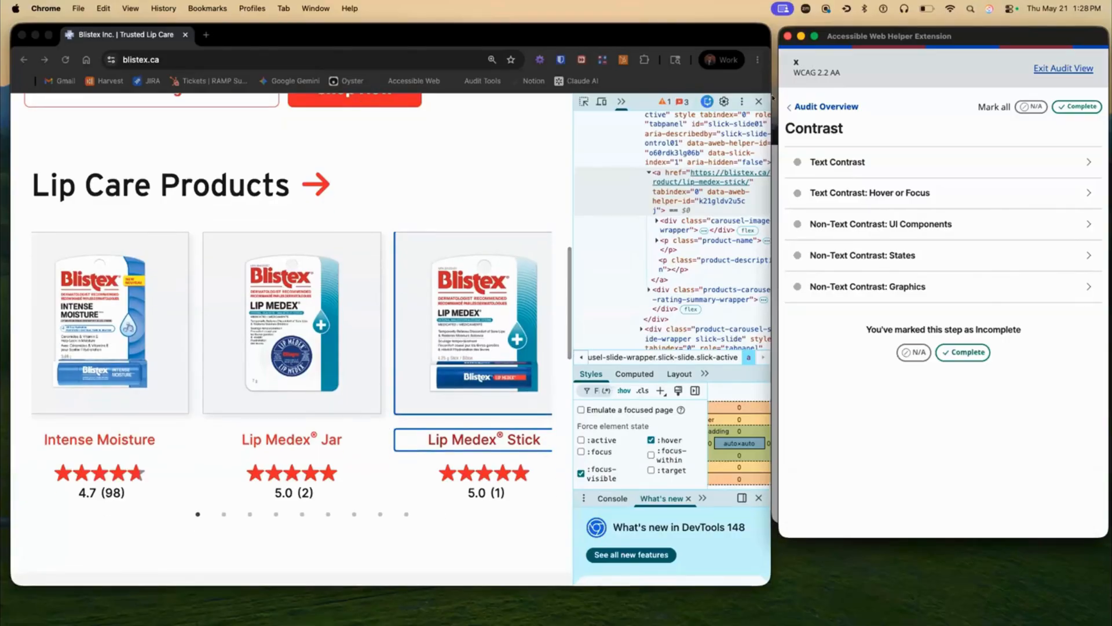
pyautogui.click(759, 102)
pyautogui.click(758, 102)
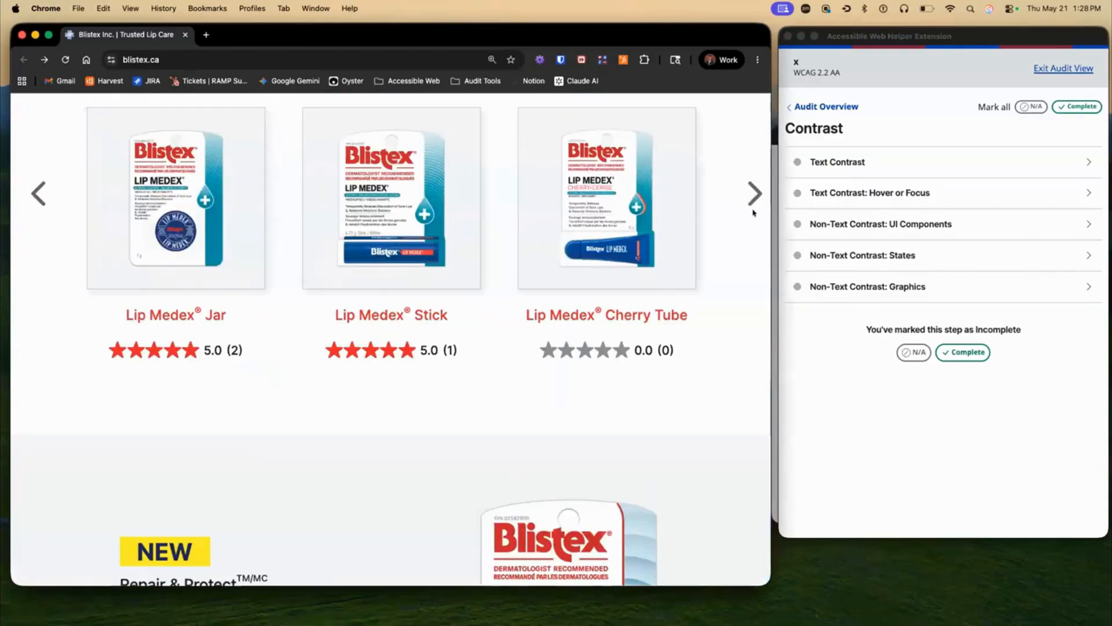
# Bring the contrast checker window forward for viewing, and return to the audit's Contrast checklist
pyautogui.hotkey('ctrl', 'Up')
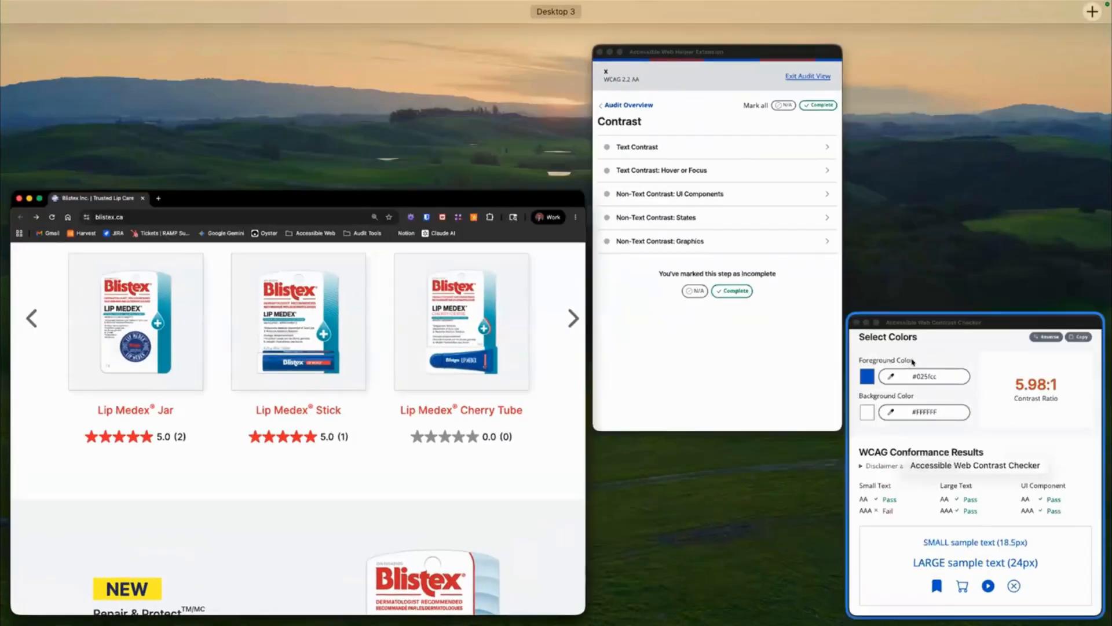
pyautogui.click(911, 360)
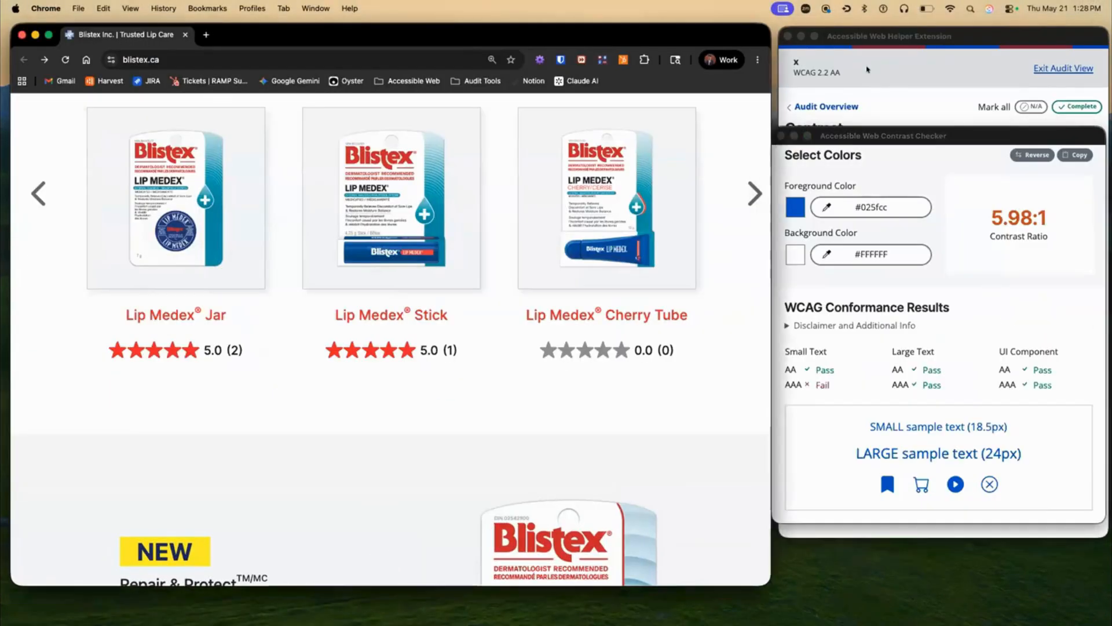
pyautogui.press('super+w')
# Inspect the markup of the carousel's next-arrow icon, close the developer tools, and return to the Lip Care Products carousel
pyautogui.rightClick(750, 190)
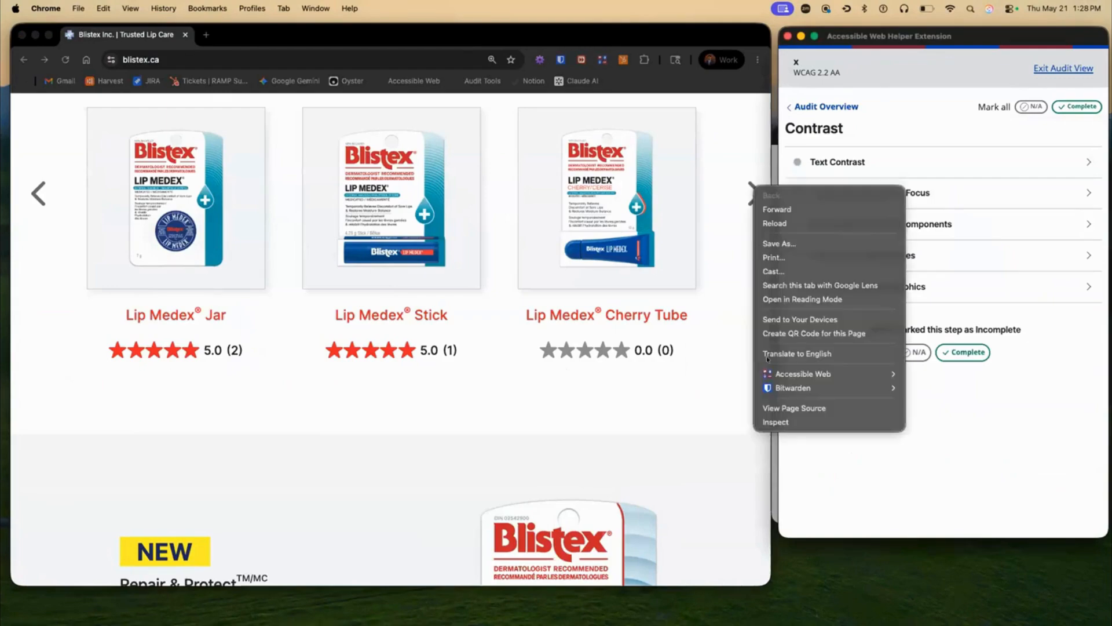
pyautogui.click(771, 422)
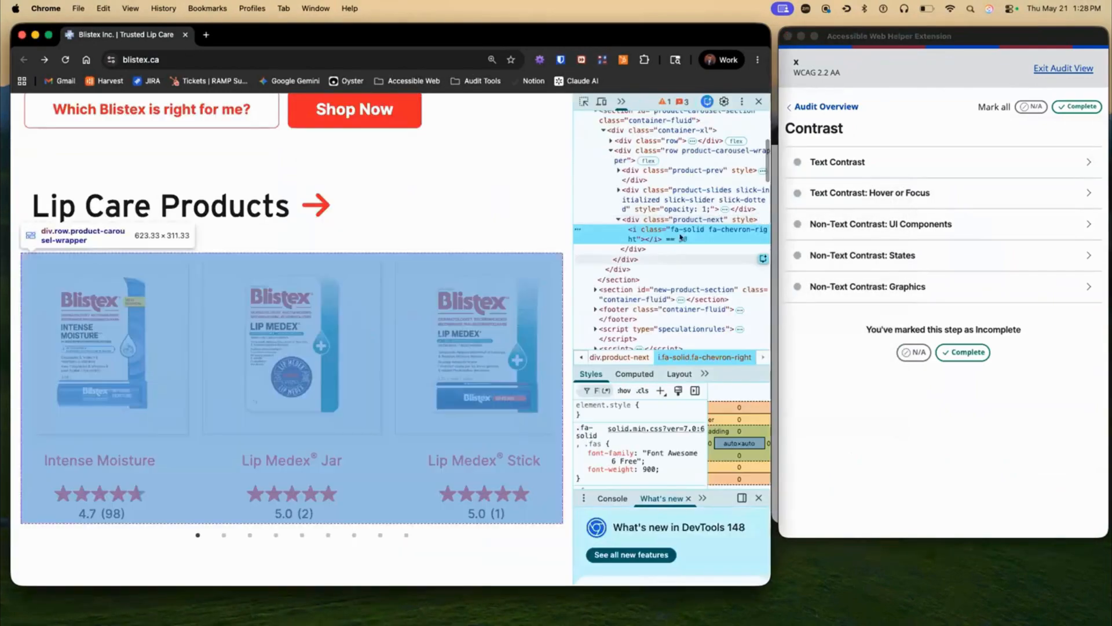
pyautogui.click(758, 101)
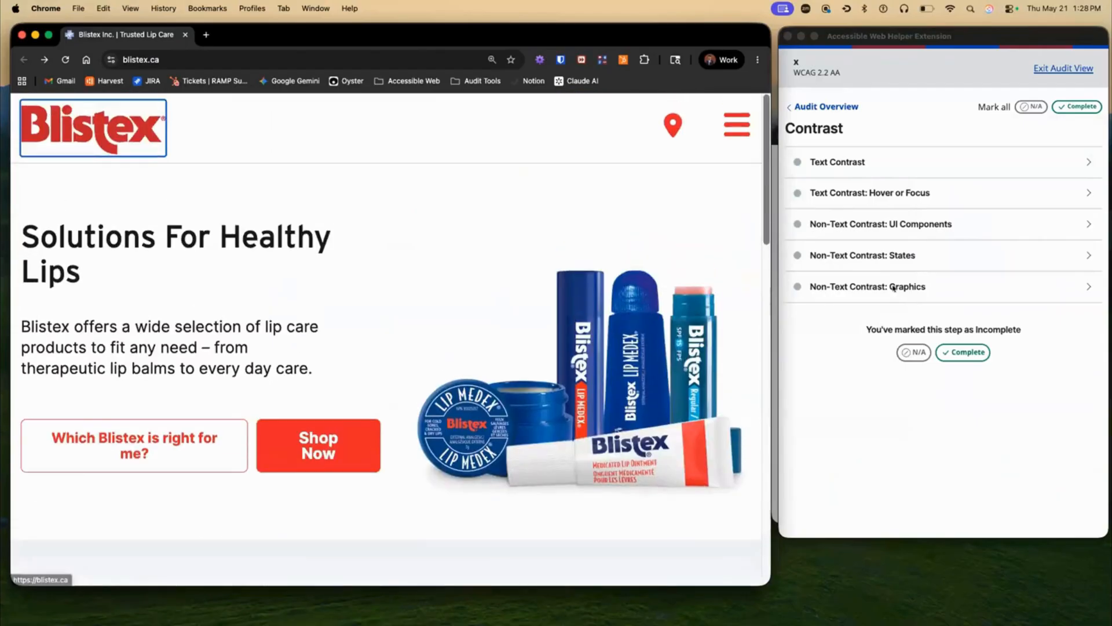
pyautogui.scroll(-8, 658, 355)
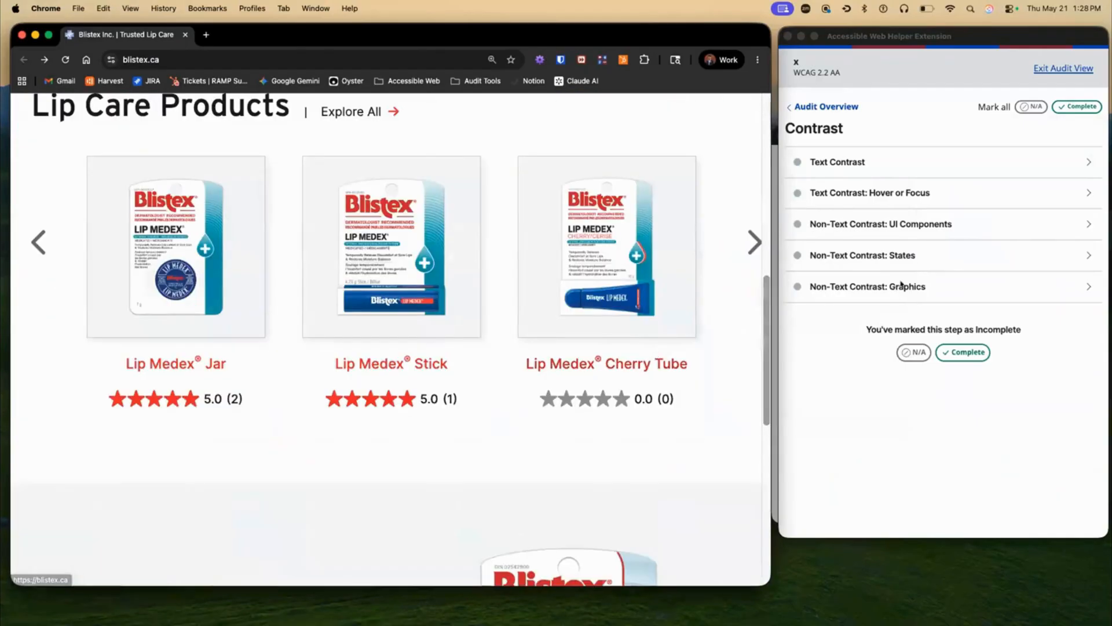
# Open the Non-Text Contrast: Graphics check and sample the carousel's next arrow (#686868) as the contrast checker's foreground colour against #FFFFFF
pyautogui.click(892, 286)
pyautogui.hotkey('ctrl', 'Up')
pyautogui.click(934, 371)
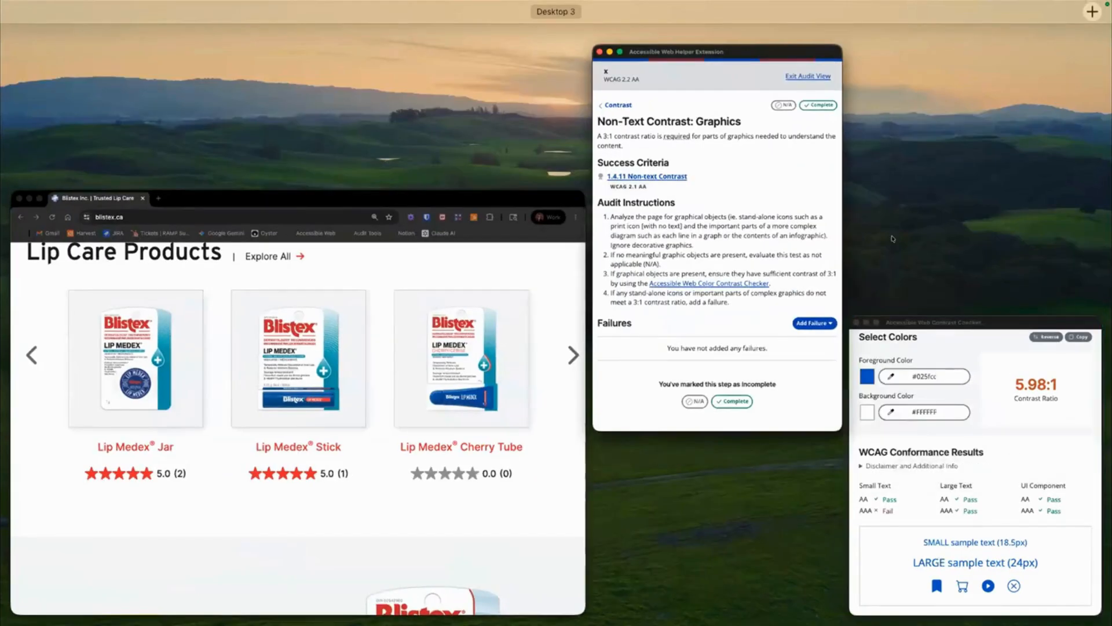
pyautogui.click(825, 210)
pyautogui.click(797, 312)
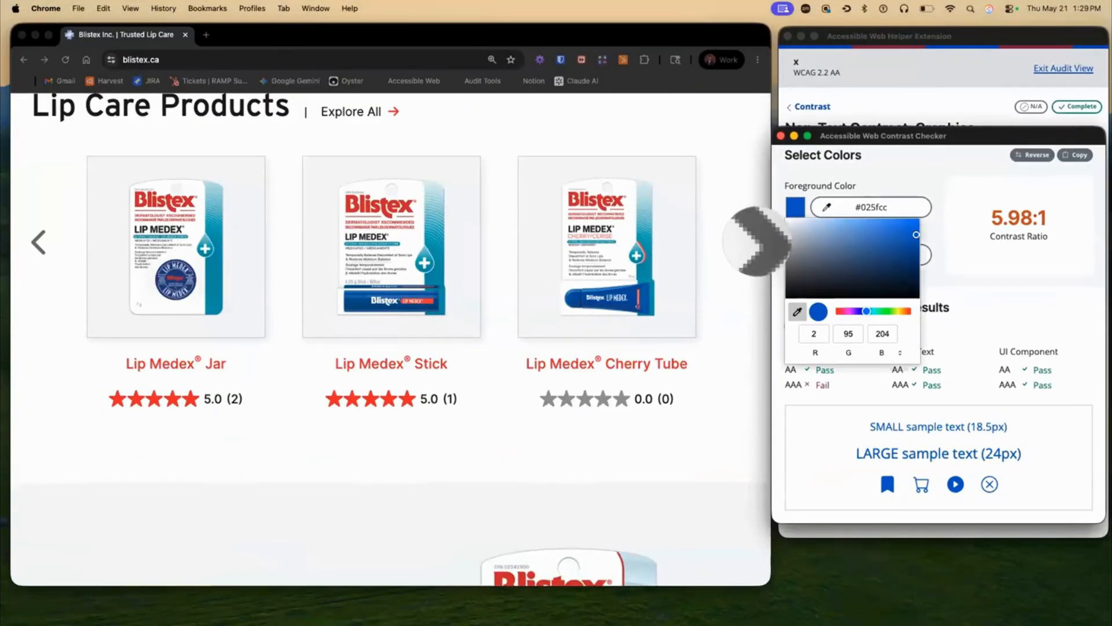
pyautogui.click(754, 240)
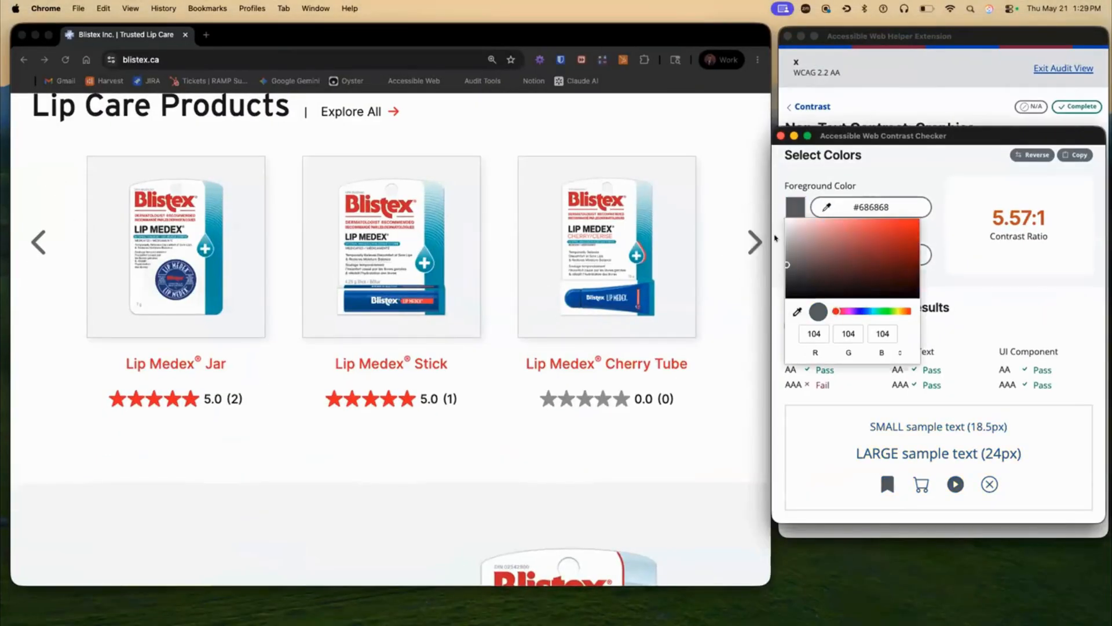
pyautogui.click(859, 165)
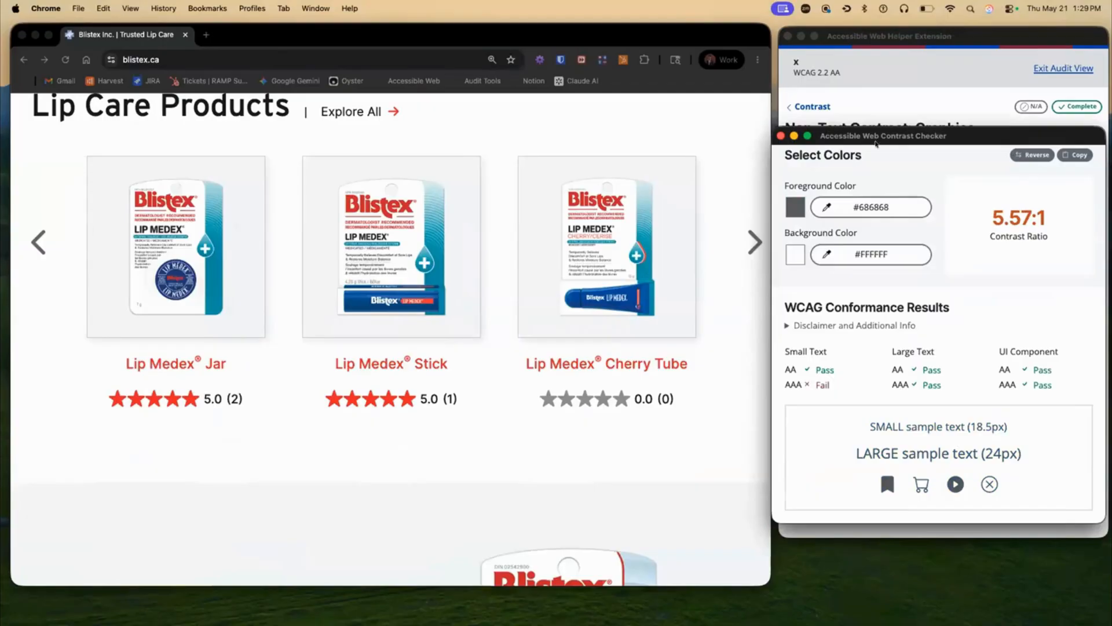
# Return to the audit's Contrast checklist and mark all of its checks as Complete
pyautogui.click(892, 88)
pyautogui.click(812, 107)
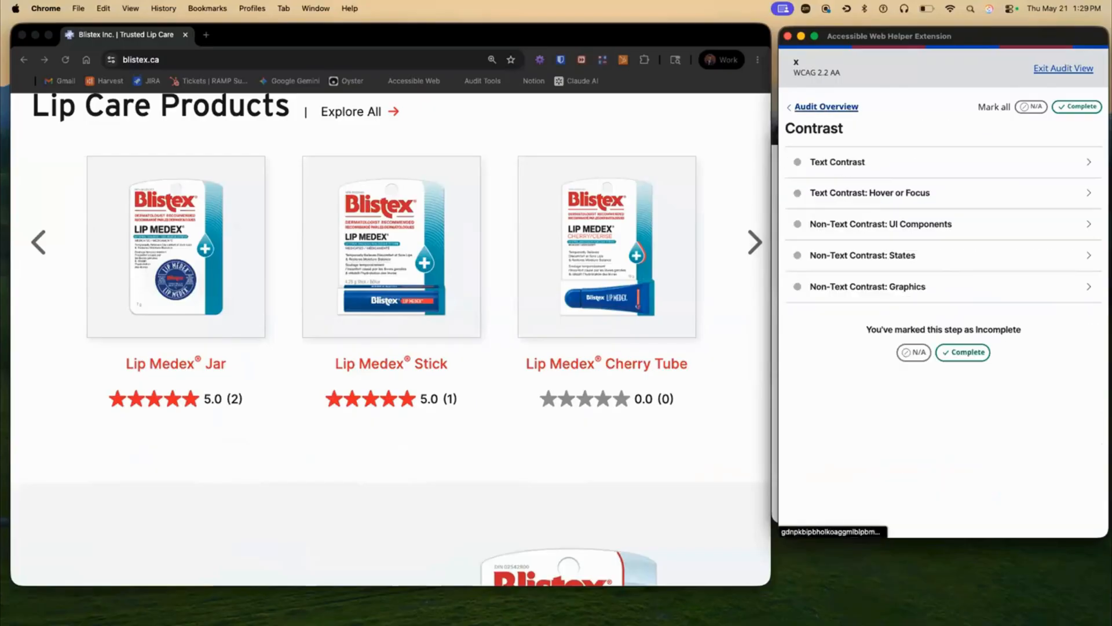
pyautogui.click(1074, 109)
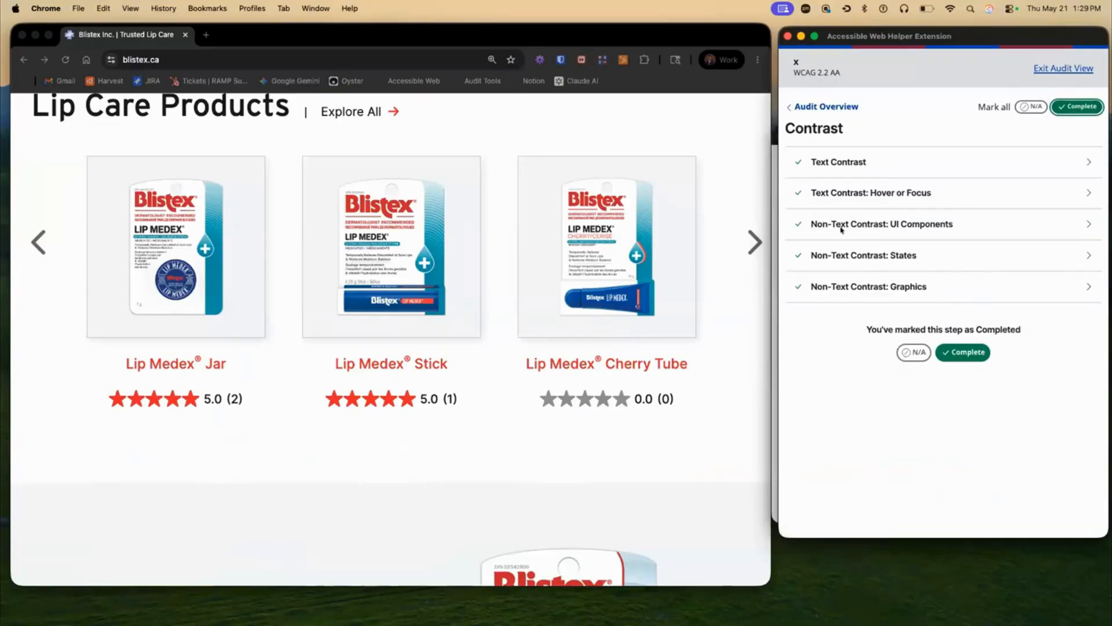
# Move keyboard focus through the Lip Care Products carousel to inspect the focus outline on its links and star ratings
pyautogui.click(517, 480)
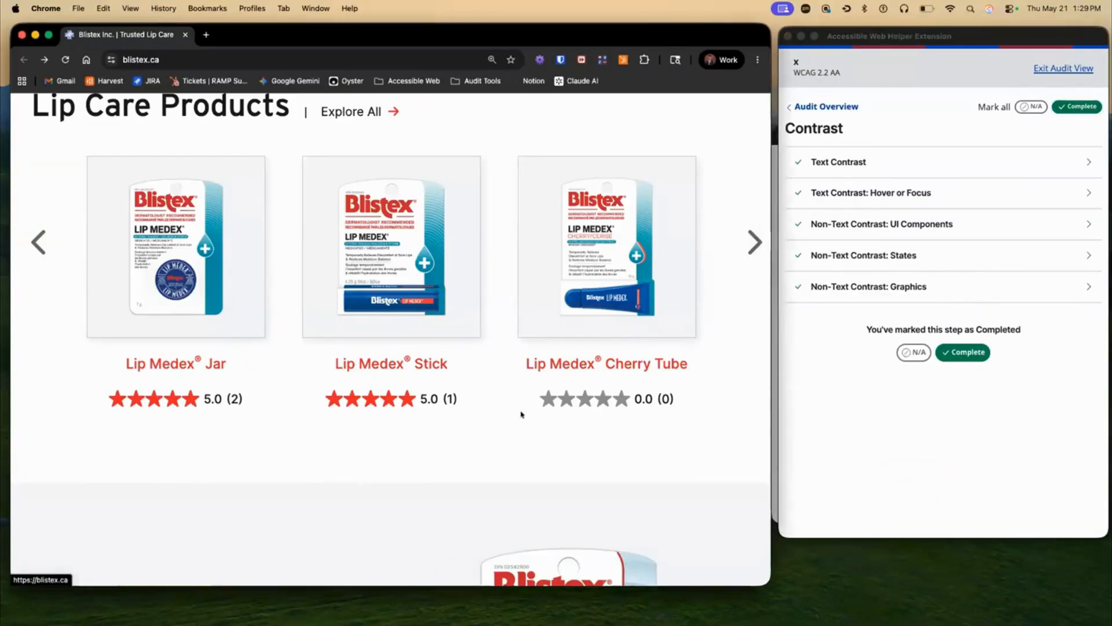
pyautogui.press('Tab')
pyautogui.press('Tab')
pyautogui.press('Tab')
pyautogui.press('Tab')
pyautogui.press('Tab')
pyautogui.press('Tab')
pyautogui.press('Tab')
pyautogui.press('Tab')
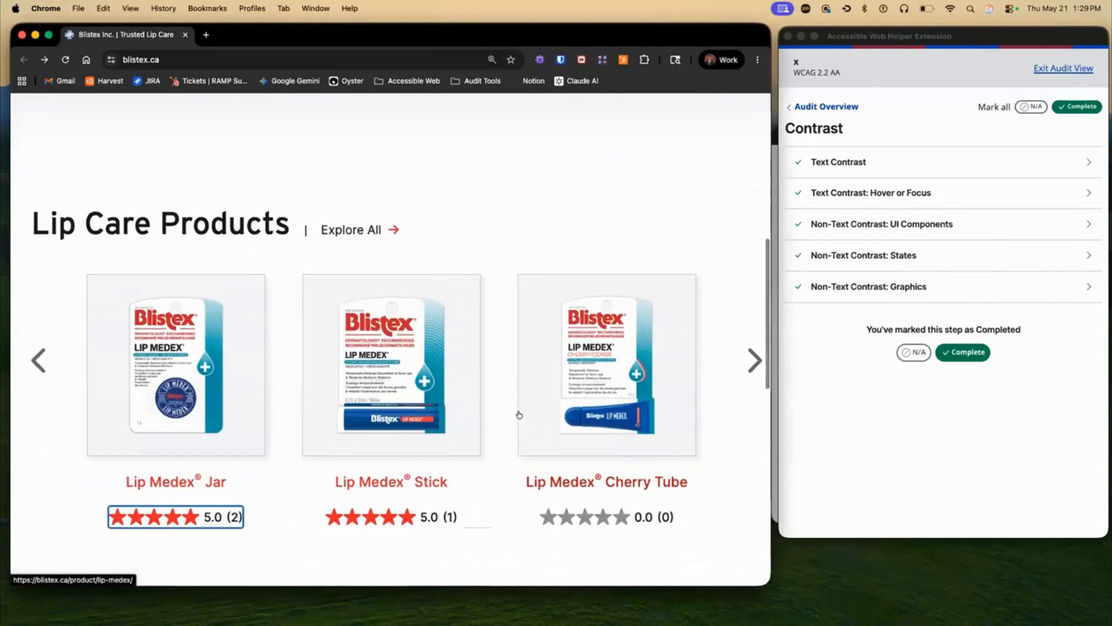
# Go back to the Audit Overview and open the Input Modalities checklist
pyautogui.click(811, 107)
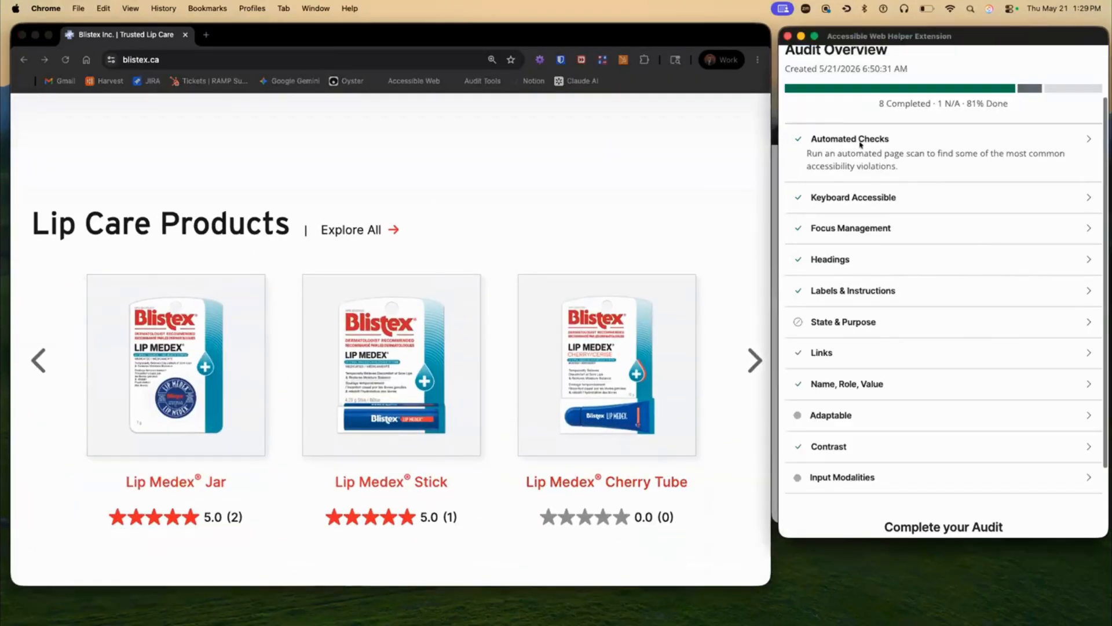
pyautogui.scroll(-3, 839, 301)
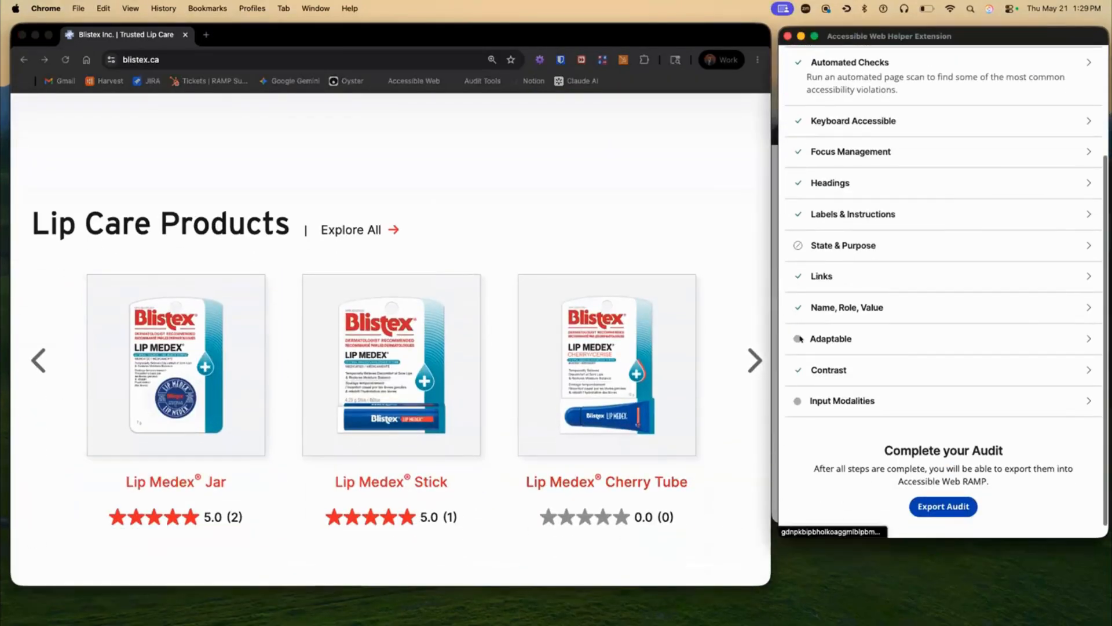
pyautogui.click(827, 399)
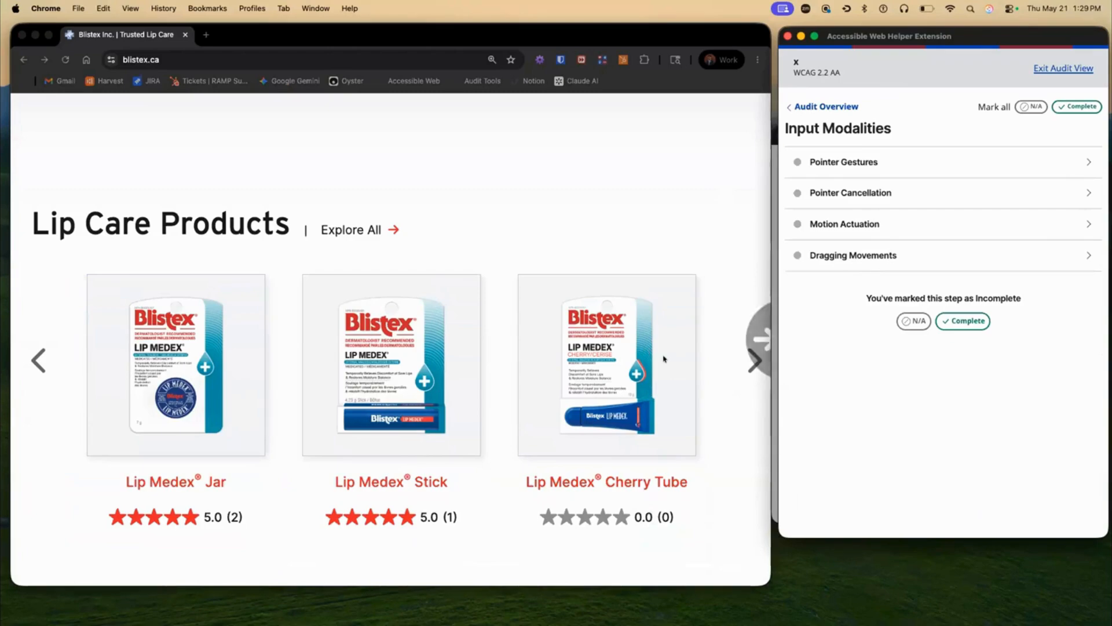
# Review the audit instructions for Motion Actuation, Pointer Gestures and Pointer Cancellation, and return to the Input Modalities checklist
pyautogui.click(813, 221)
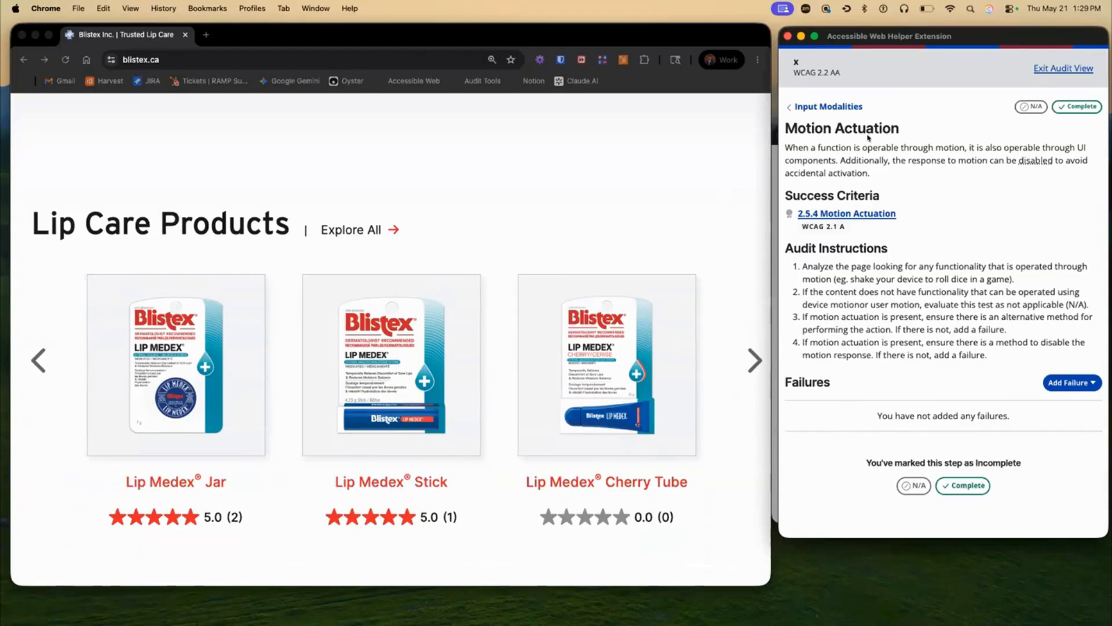
pyautogui.click(846, 108)
pyautogui.click(833, 164)
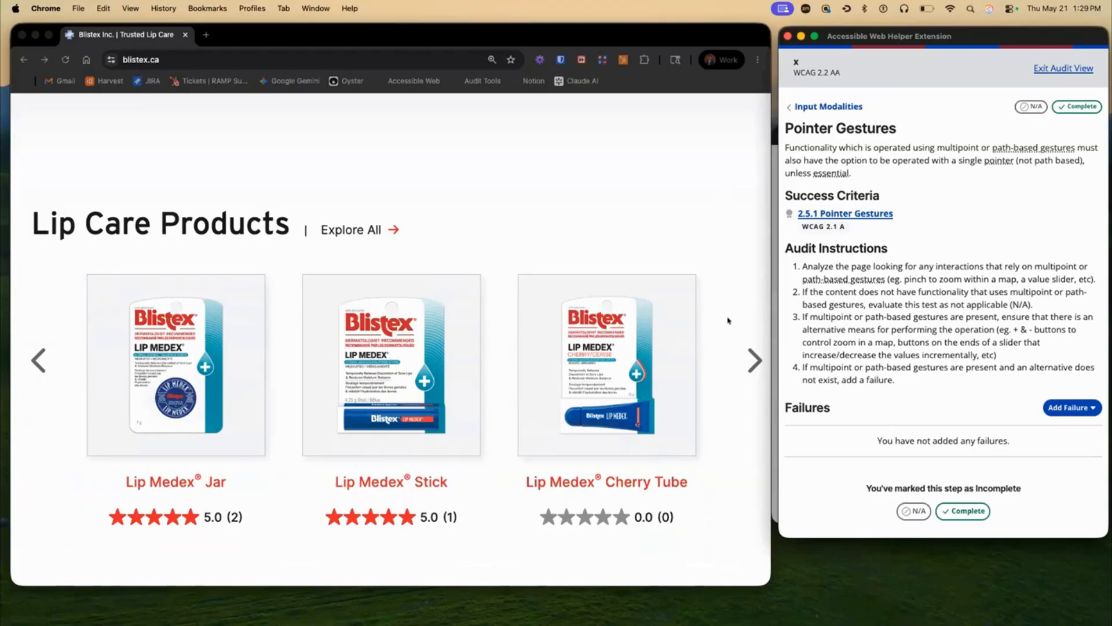
pyautogui.click(829, 106)
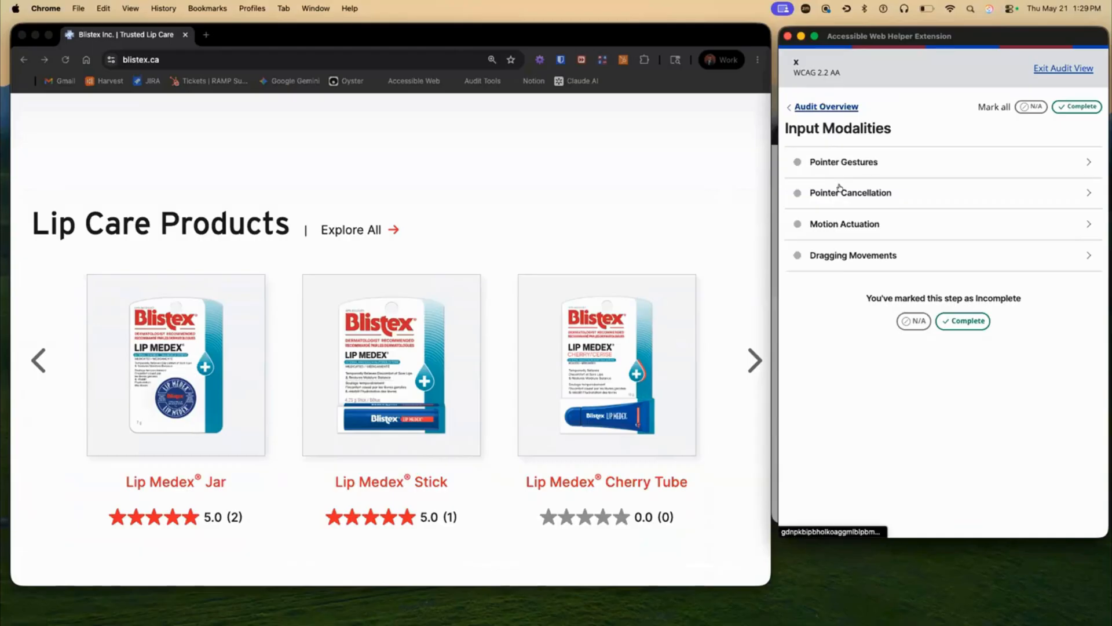
pyautogui.click(840, 188)
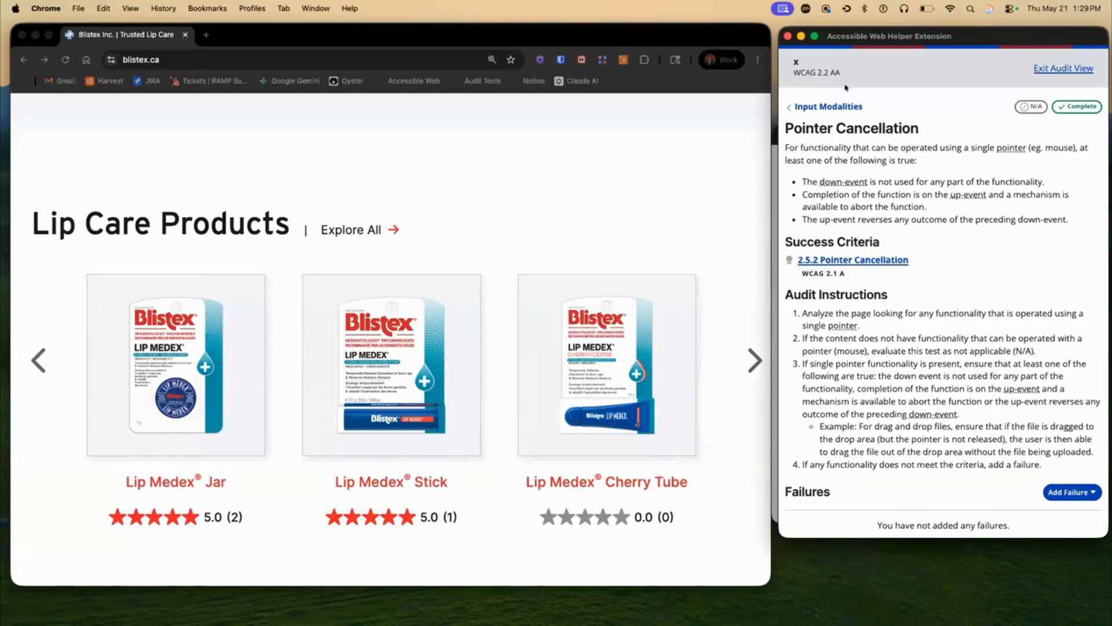
pyautogui.click(825, 103)
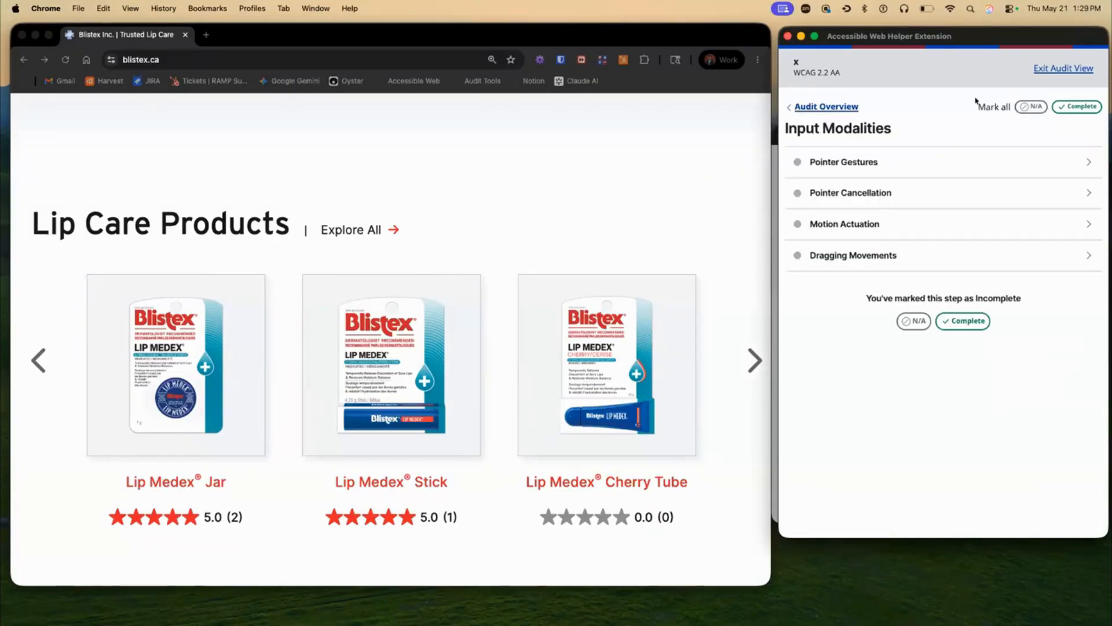
# Mark all Input Modalities checks as N/A and return to the Audit Overview
pyautogui.click(1025, 106)
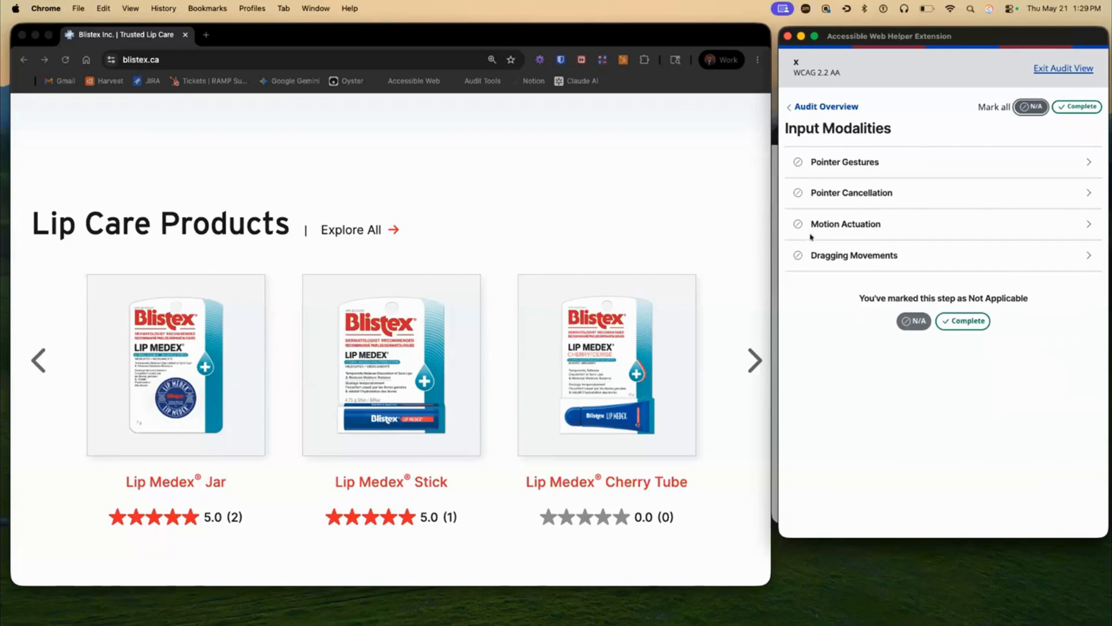
pyautogui.click(821, 109)
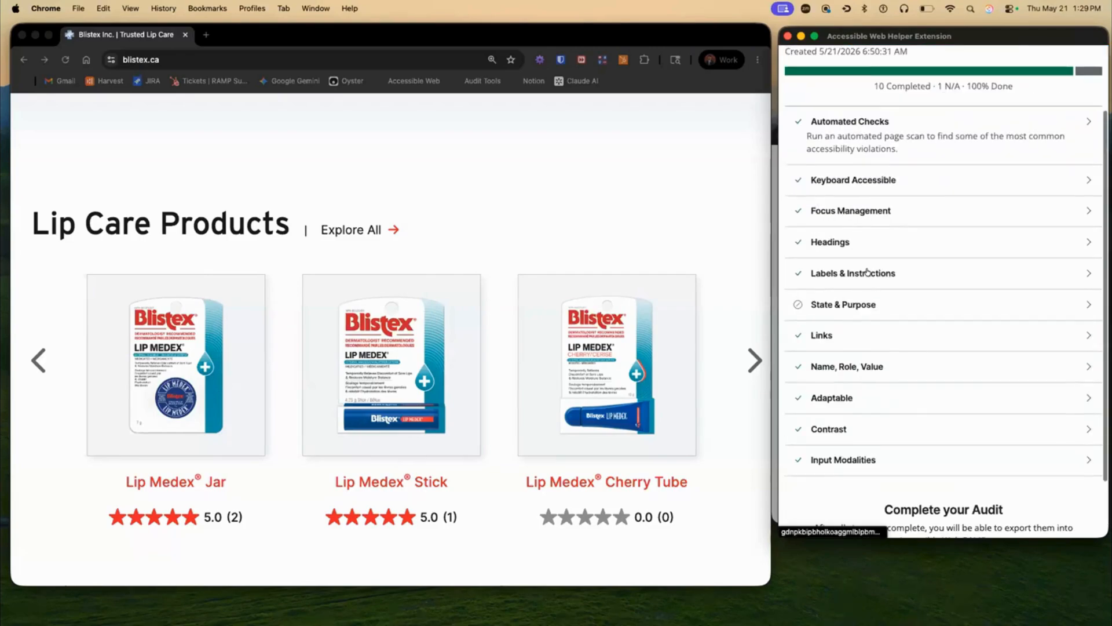
pyautogui.click(700, 191)
pyautogui.scroll(-2, 808, 306)
# Reset the Blistex page's browser zoom to 100% and bring the Lip Care Products carousel fully into view
pyautogui.click(735, 174)
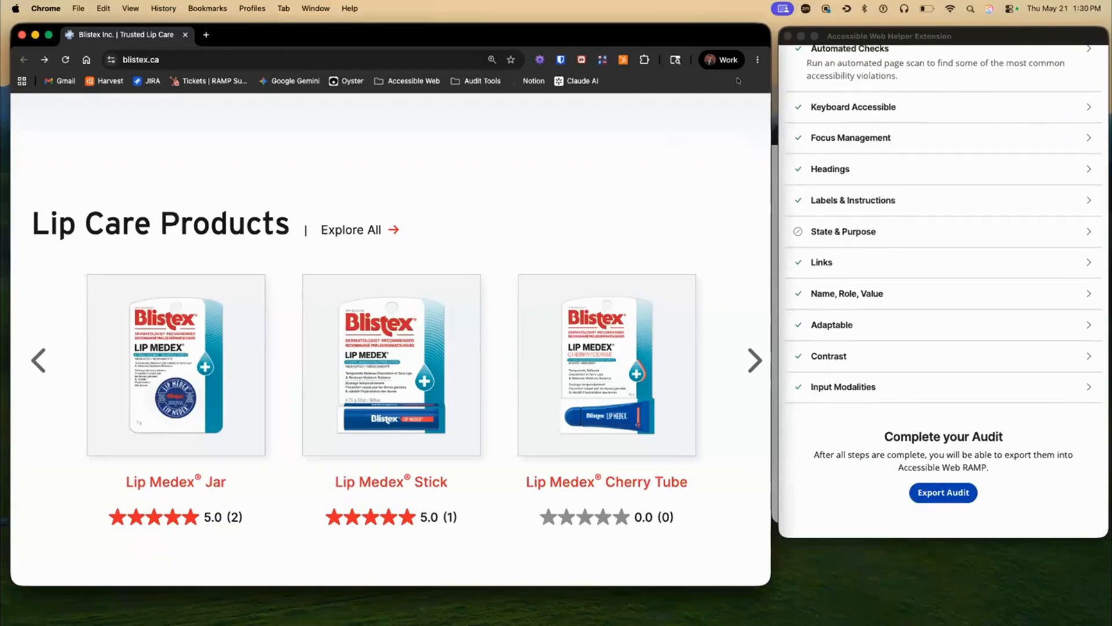
pyautogui.click(758, 60)
pyautogui.click(672, 292)
pyautogui.click(673, 292)
pyautogui.click(673, 292)
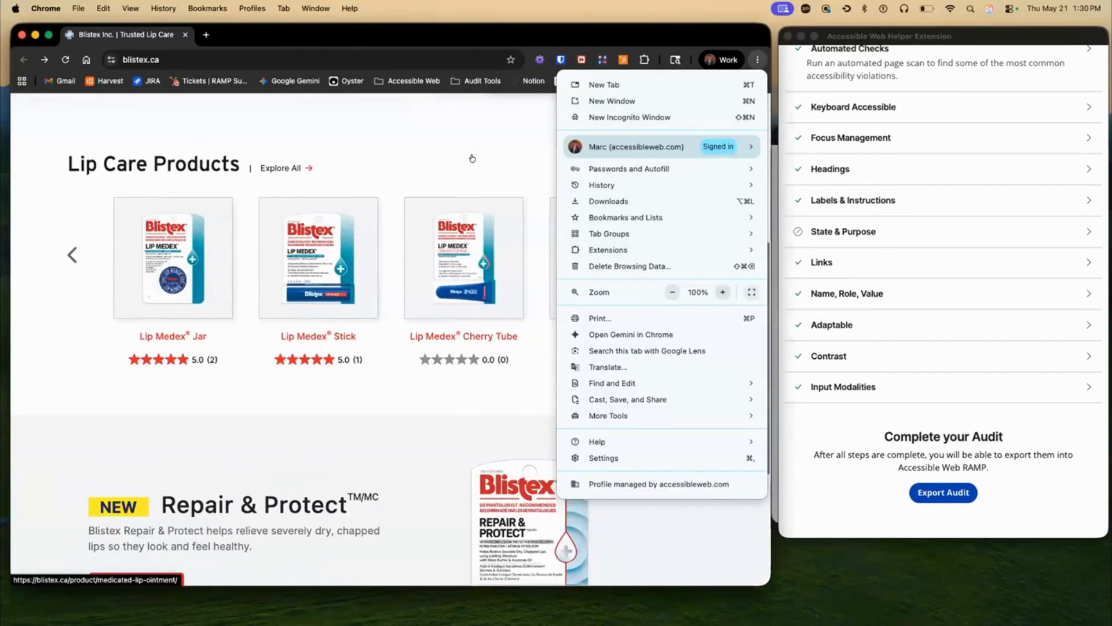
pyautogui.click(526, 148)
pyautogui.scroll(1, 578, 201)
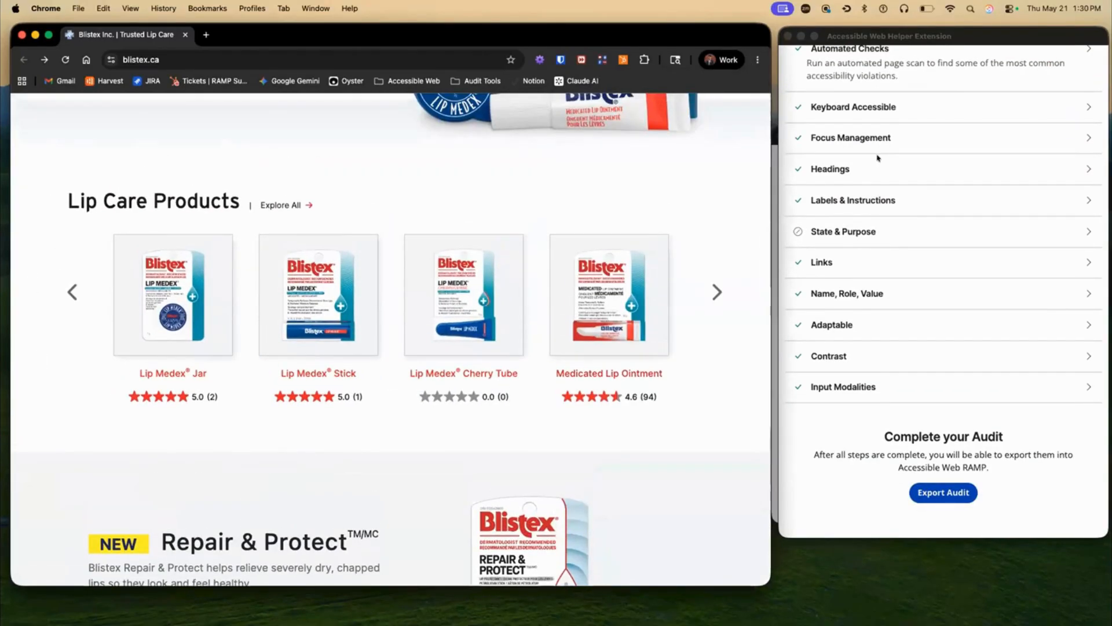
# Open the Custom Widgets: Widget Roles, States and Properties check under Name, Role, Value and browse its design-pattern failure templates
pyautogui.click(840, 293)
pyautogui.click(941, 190)
pyautogui.scroll(-2, 900, 362)
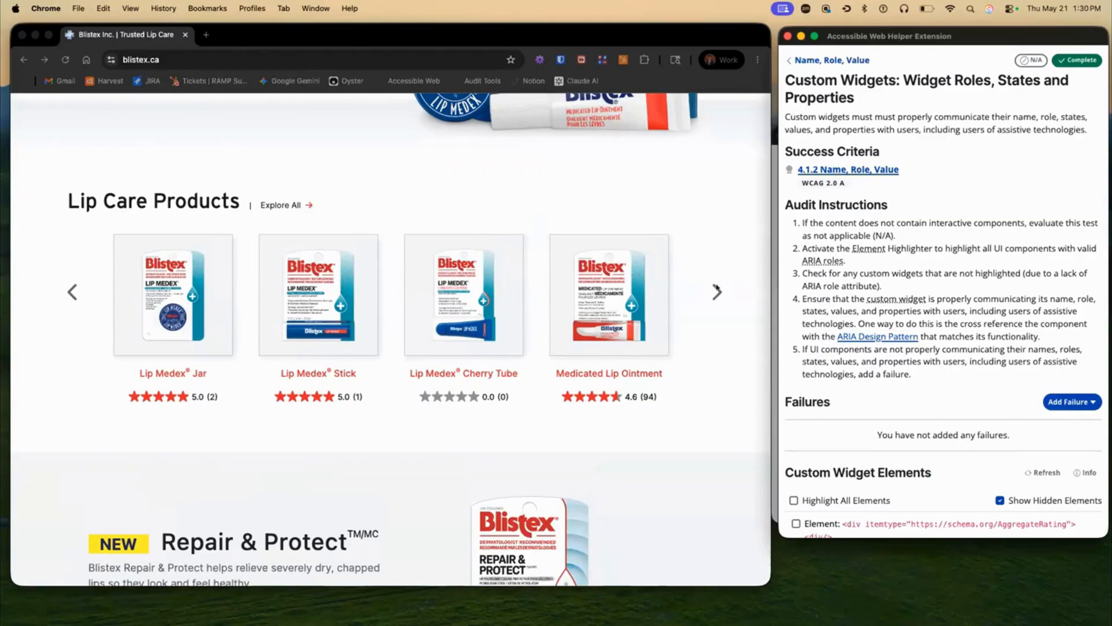
pyautogui.click(1049, 400)
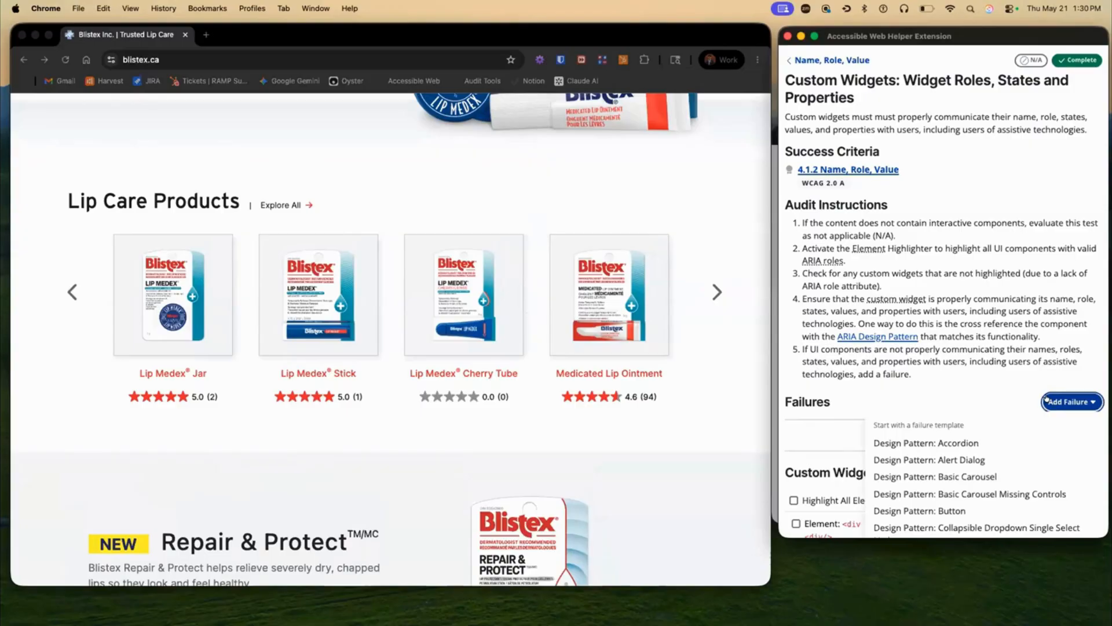
pyautogui.scroll(-1, 911, 423)
pyautogui.click(718, 208)
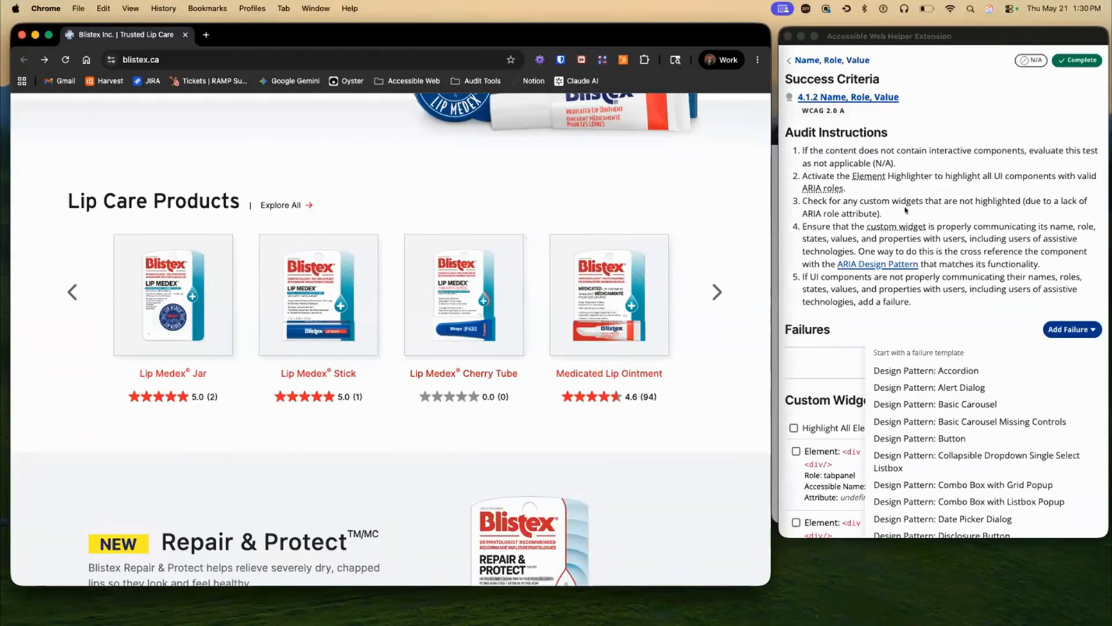
pyautogui.click(978, 119)
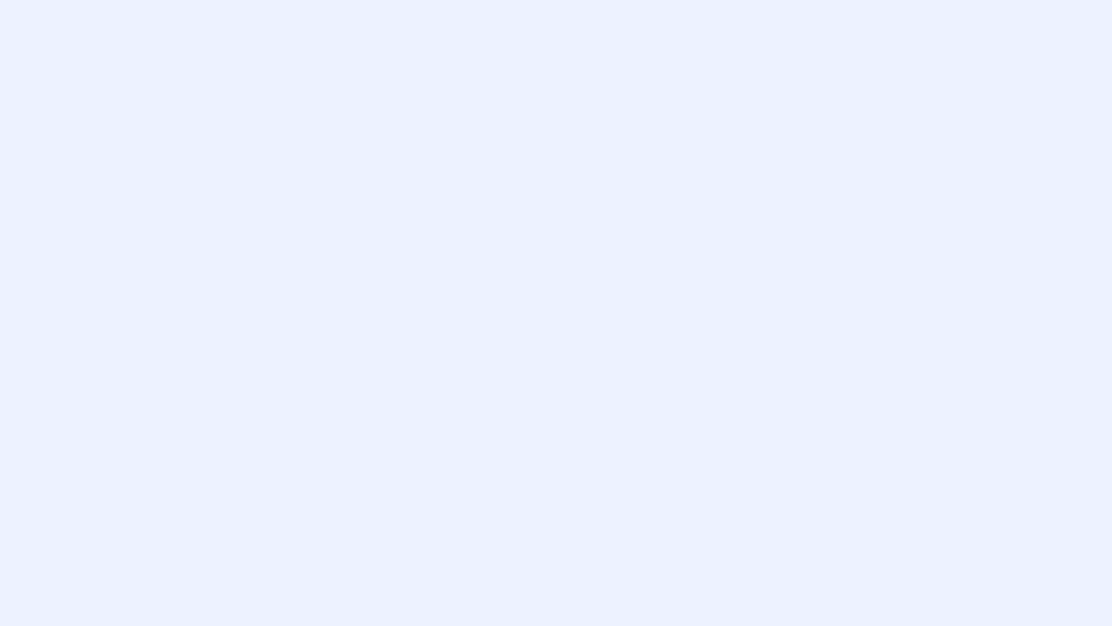